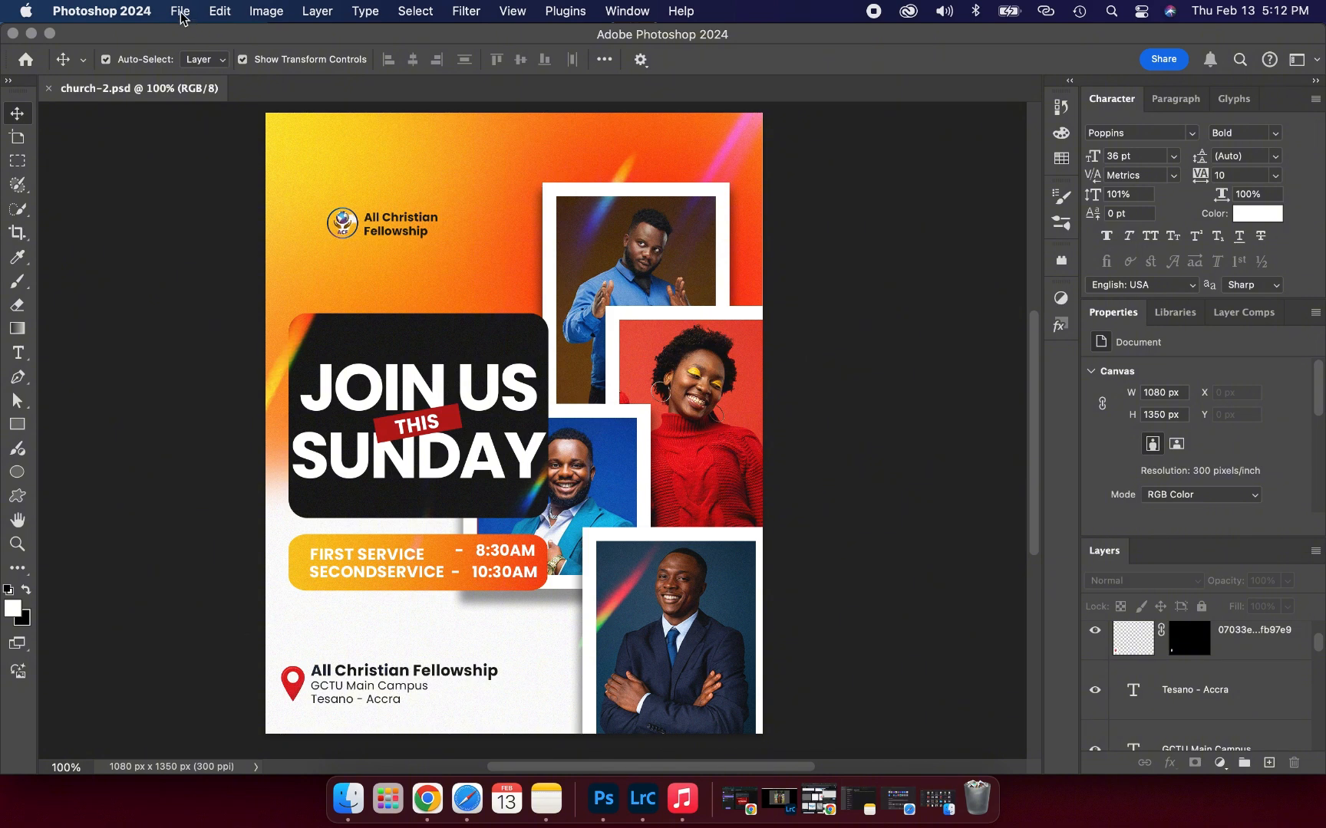
# Create a new blank document from the recent 1080 x 1350 px, 300 ppi preset
pyautogui.click(181, 14)
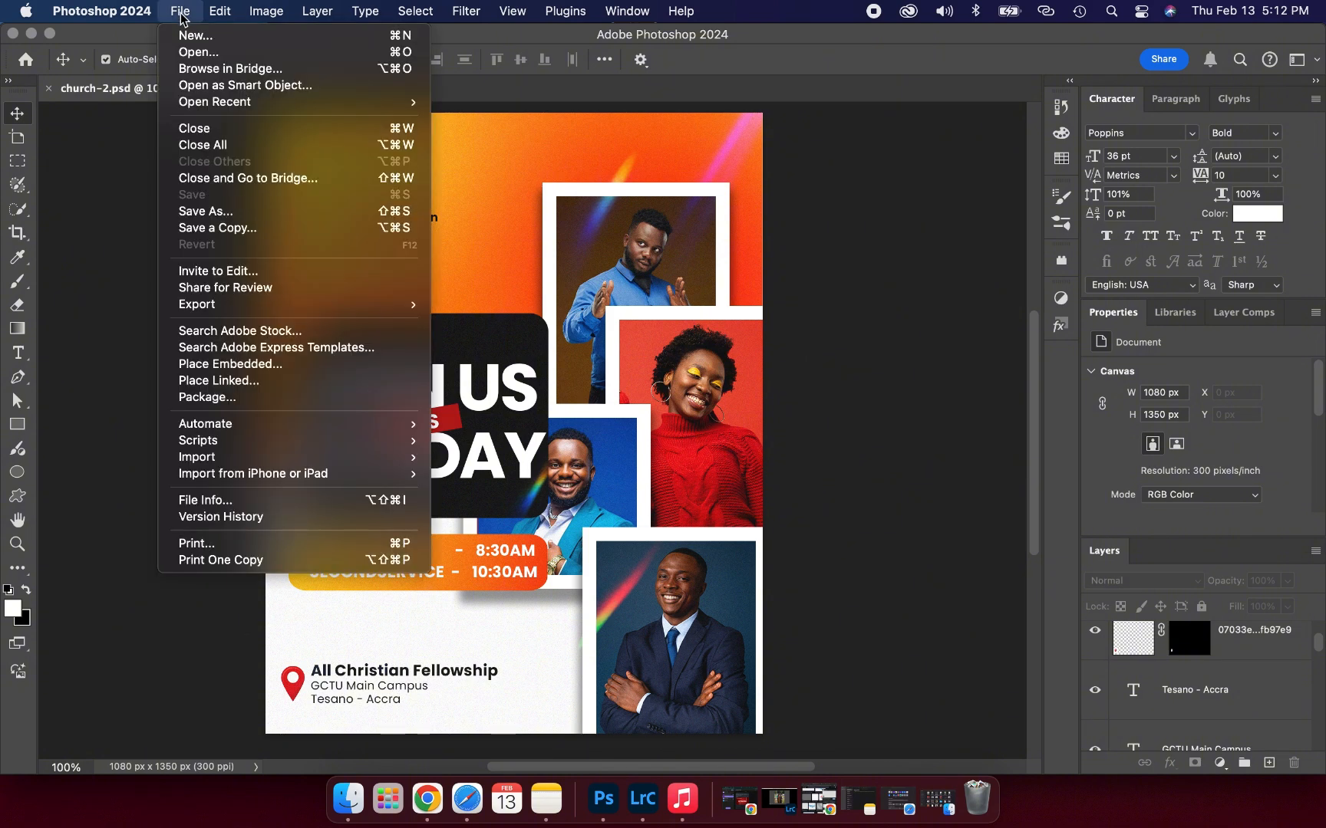
pyautogui.click(189, 37)
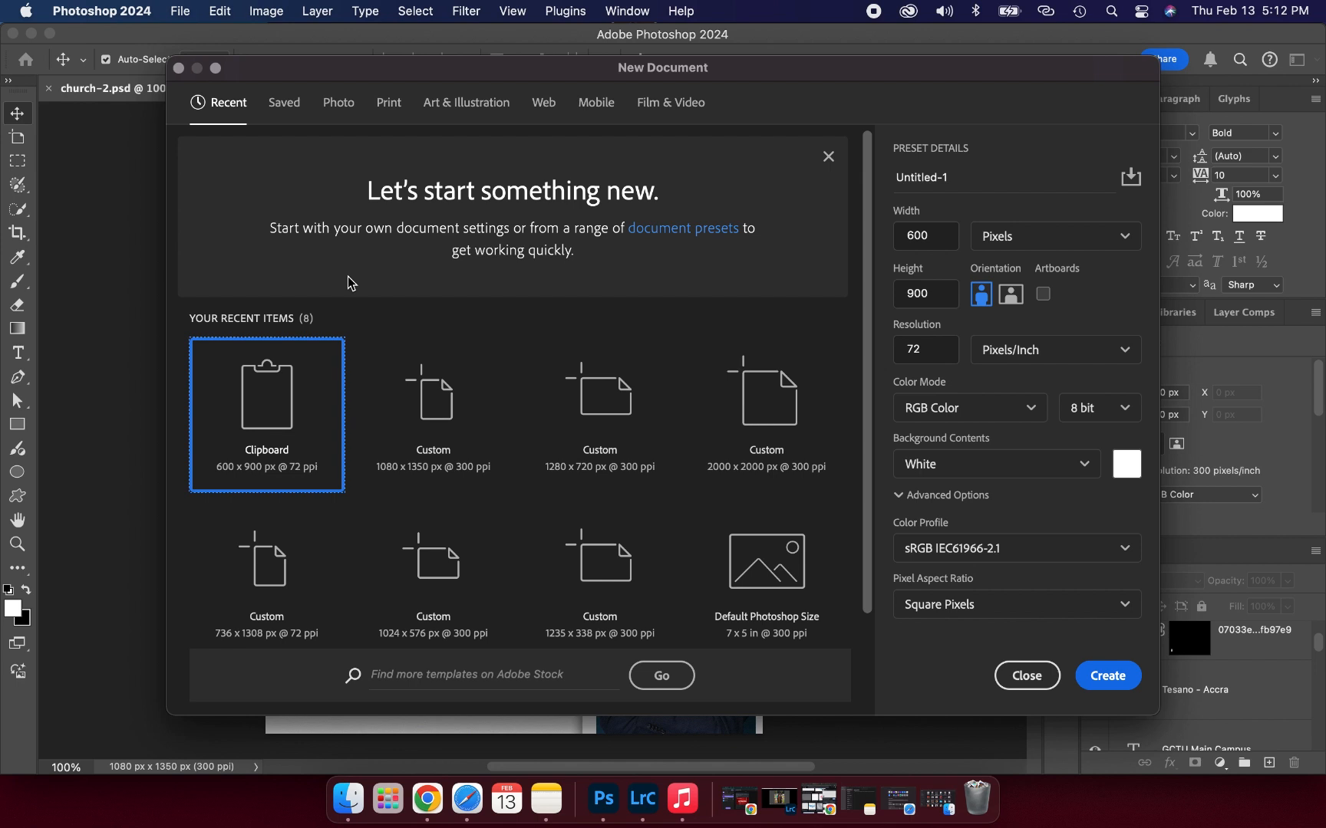
pyautogui.click(421, 462)
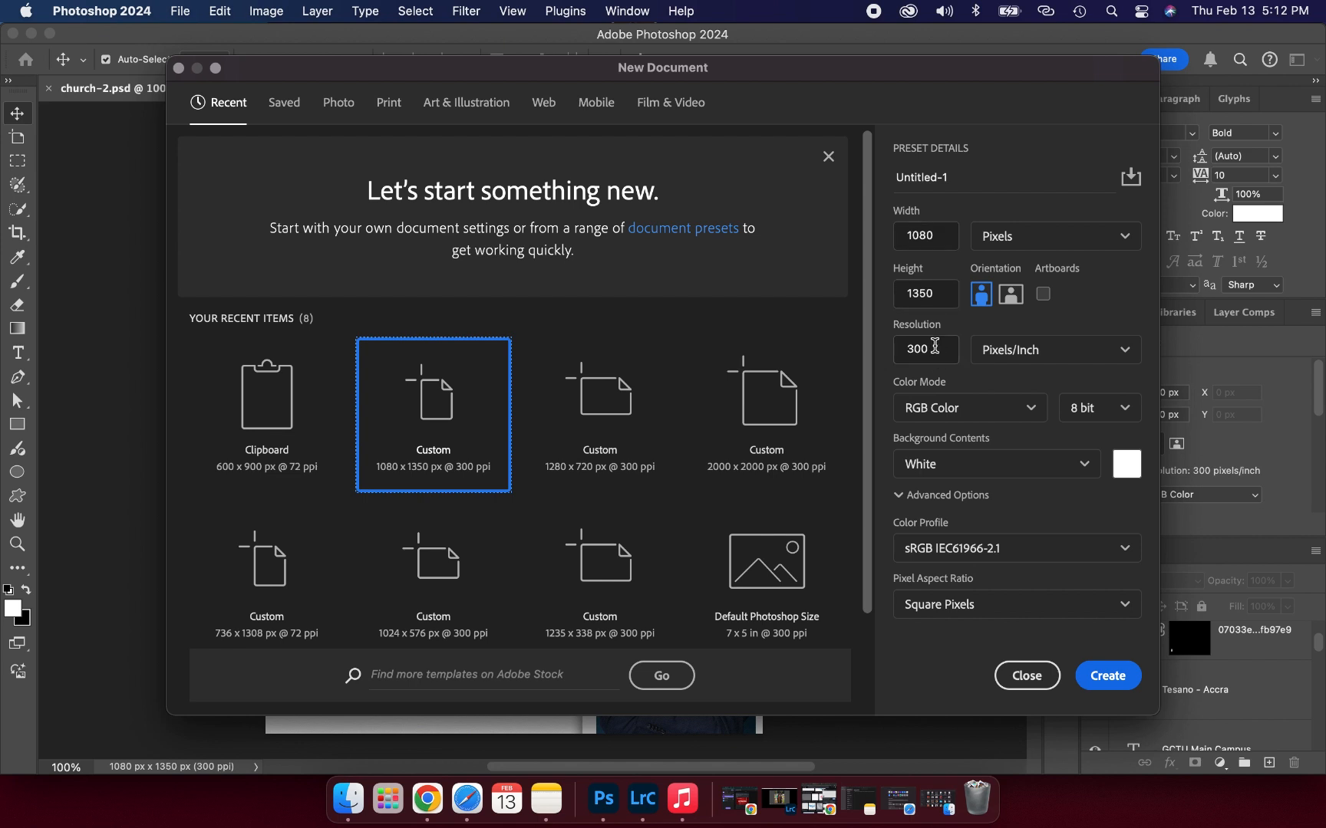
pyautogui.click(1112, 676)
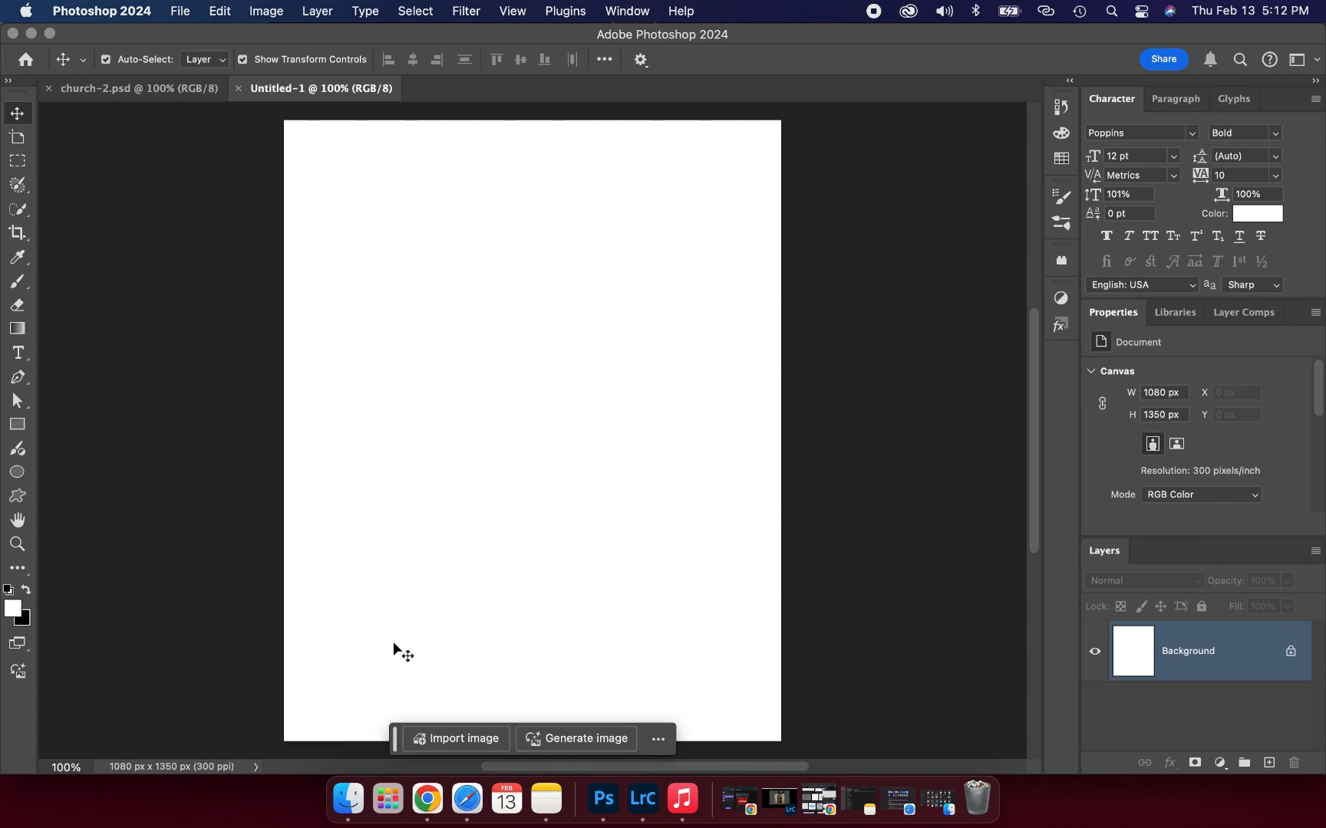
# Place the orange gradient JPG from the church folder and scale it to about 124.6% to fill the canvas width
pyautogui.click(353, 779)
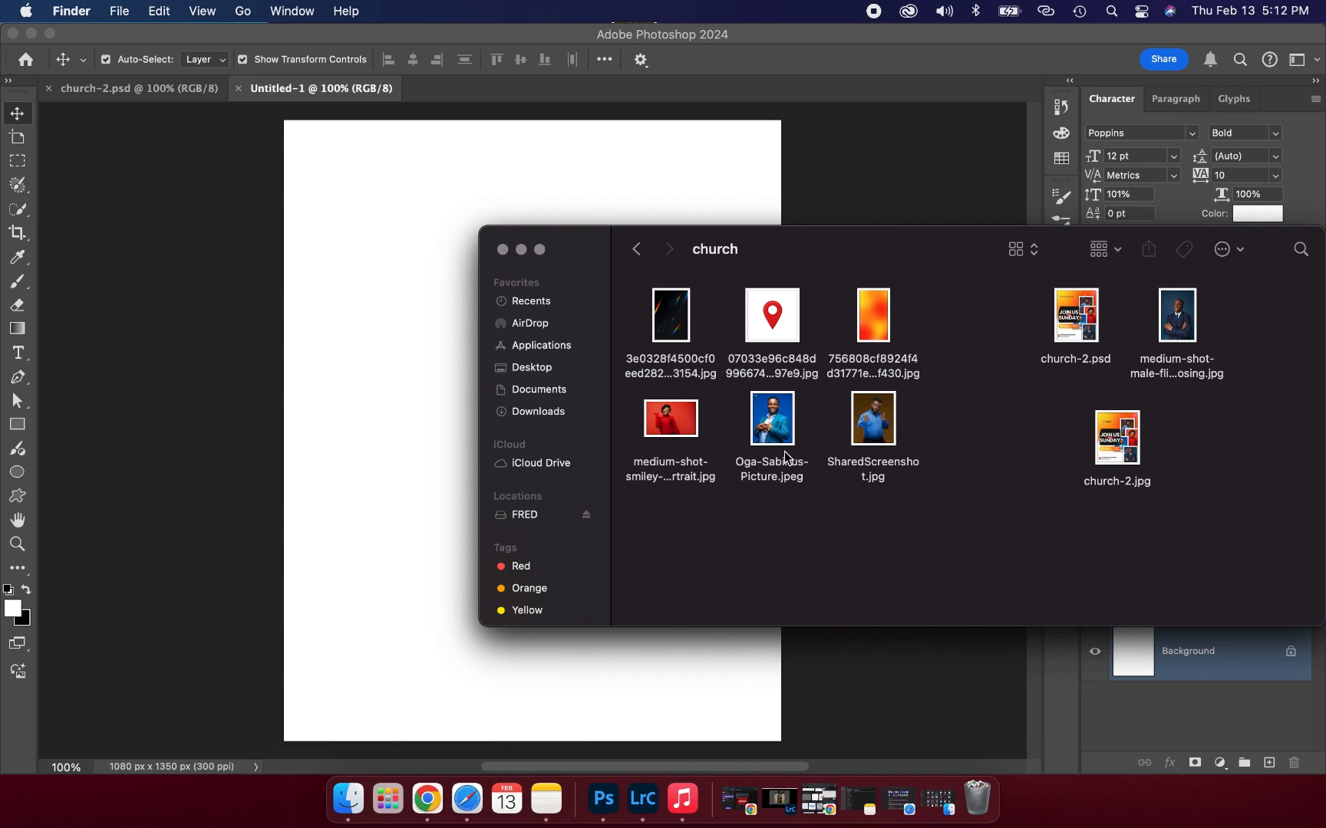
pyautogui.click(882, 320)
pyautogui.moveTo(880, 315); pyautogui.dragTo(399, 401)
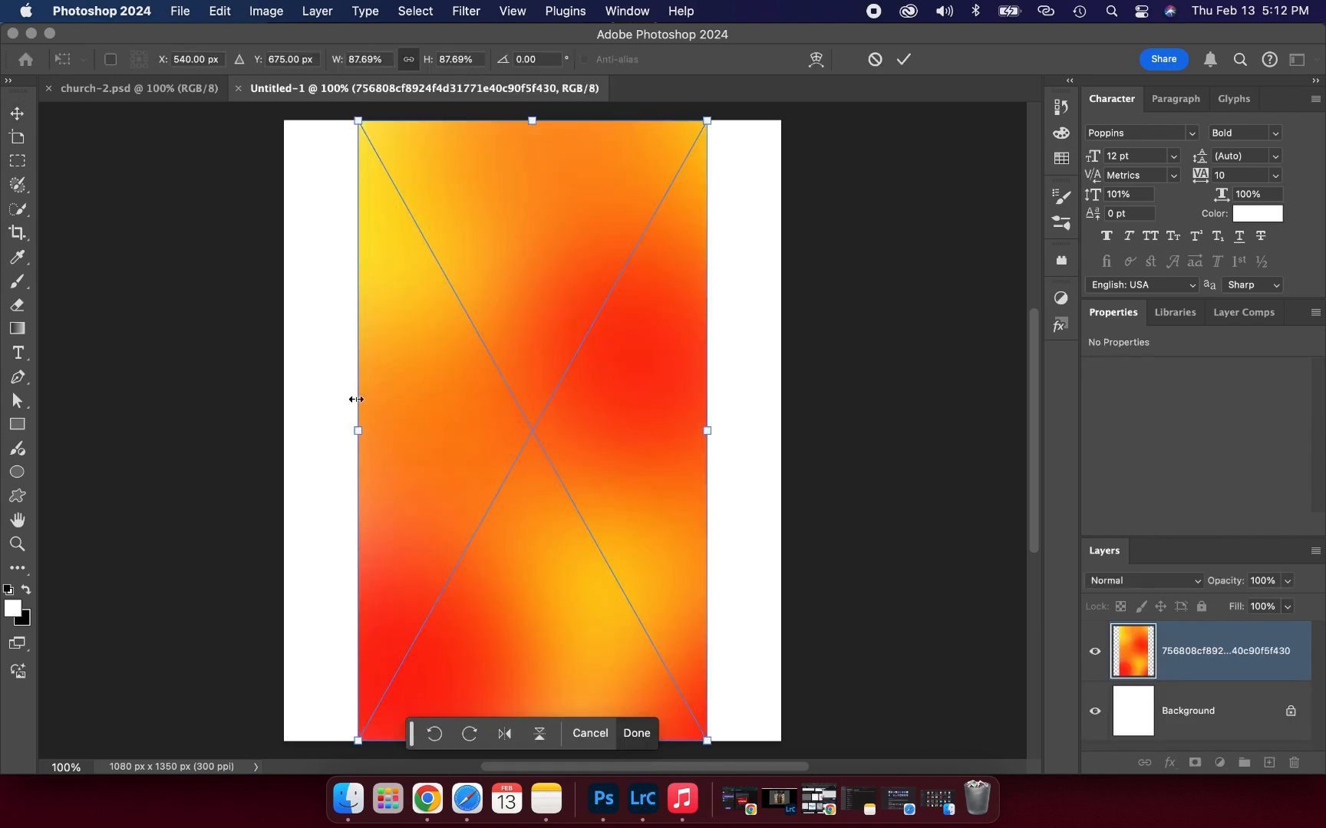
pyautogui.moveTo(356, 431); pyautogui.dragTo(285, 440)
pyautogui.moveTo(706, 432); pyautogui.dragTo(780, 434)
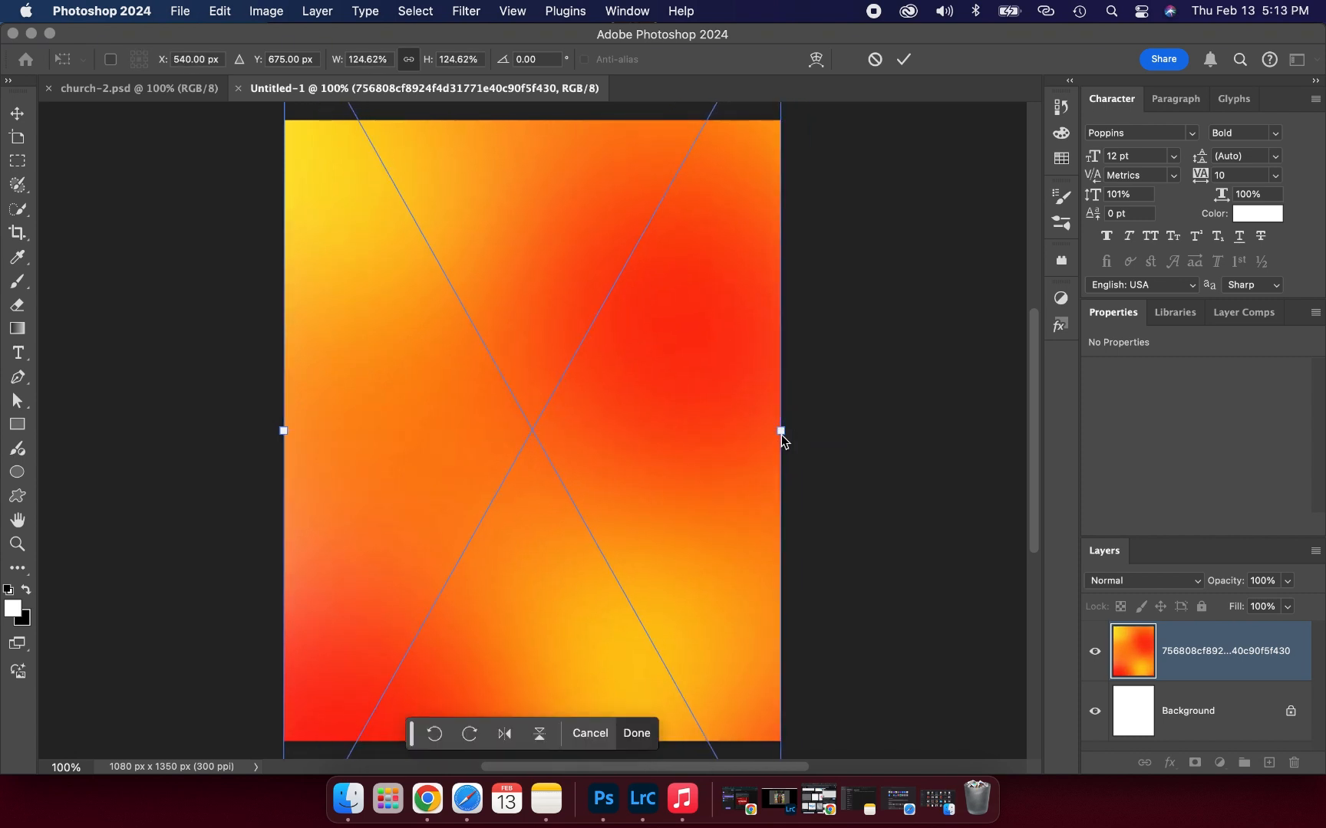
pyautogui.click(905, 59)
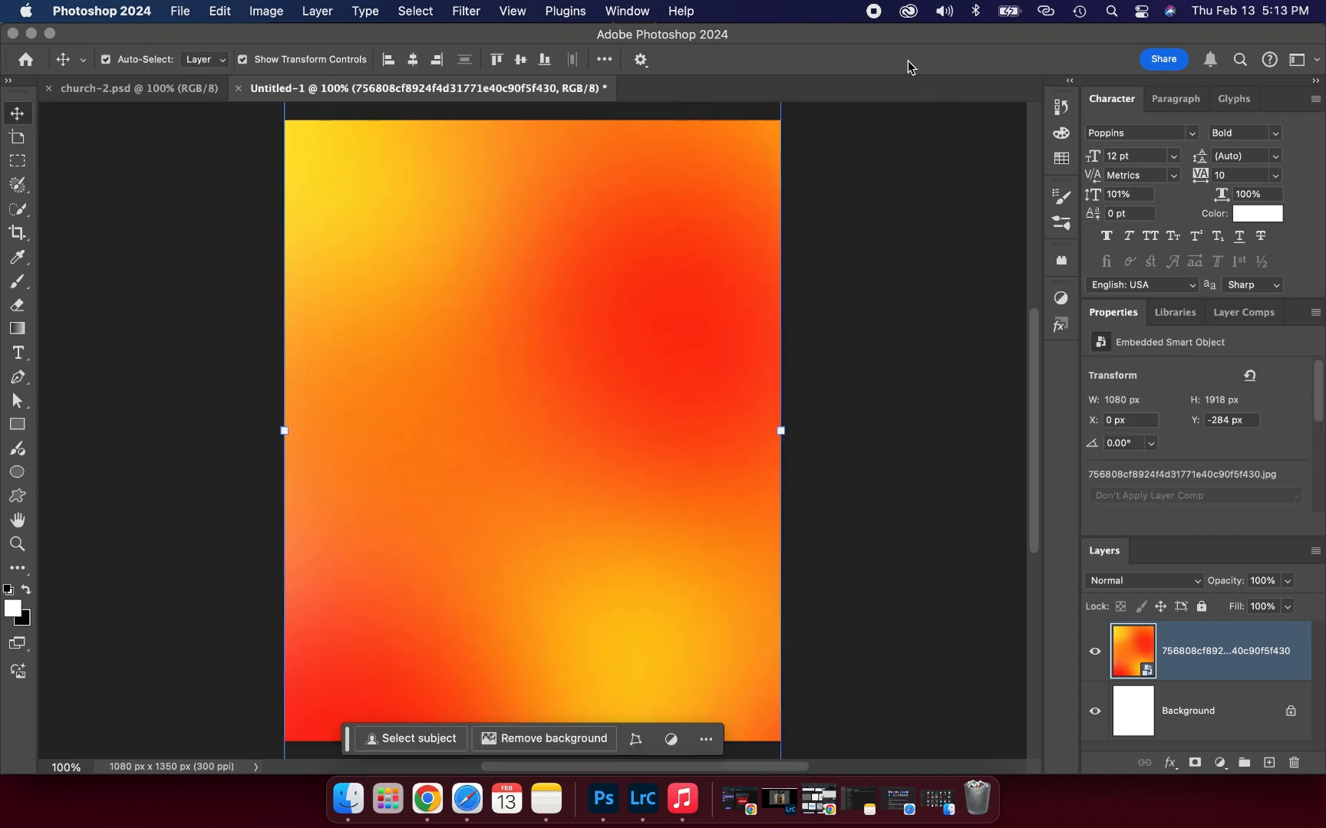
pyautogui.click(886, 265)
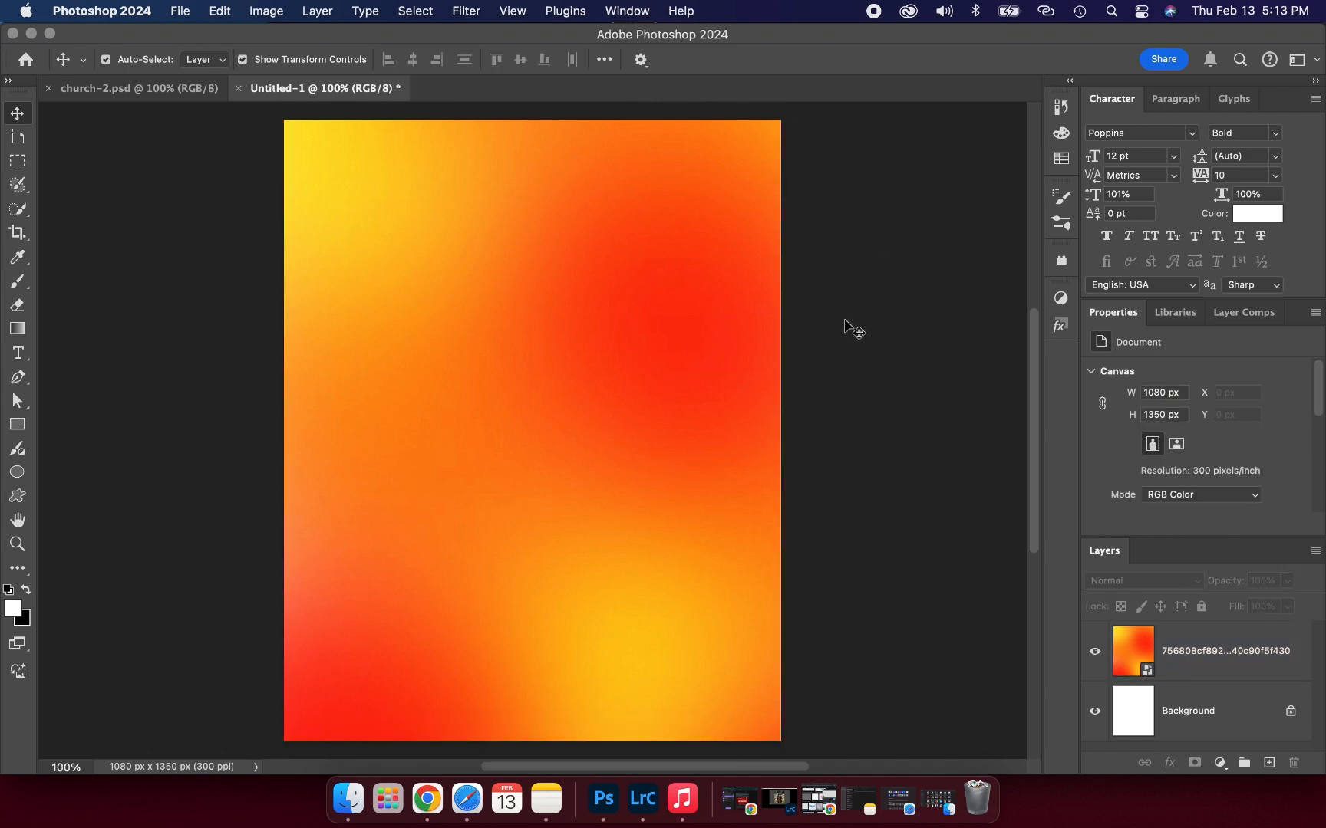
# Paint the lower part of the canvas white, about 882 px high, on a new layer above the gradient with the 444 px soft brush
pyautogui.click(23, 280)
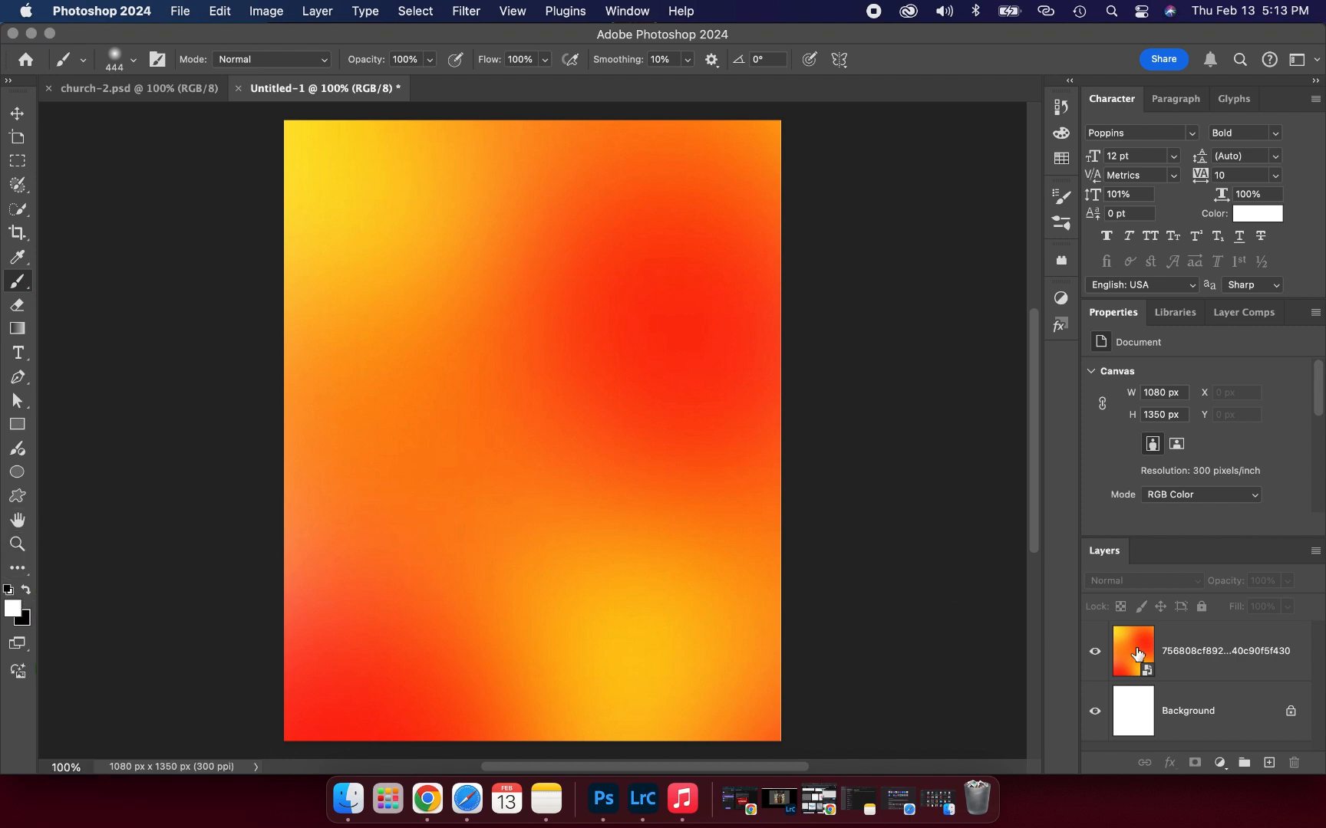
pyautogui.click(1197, 648)
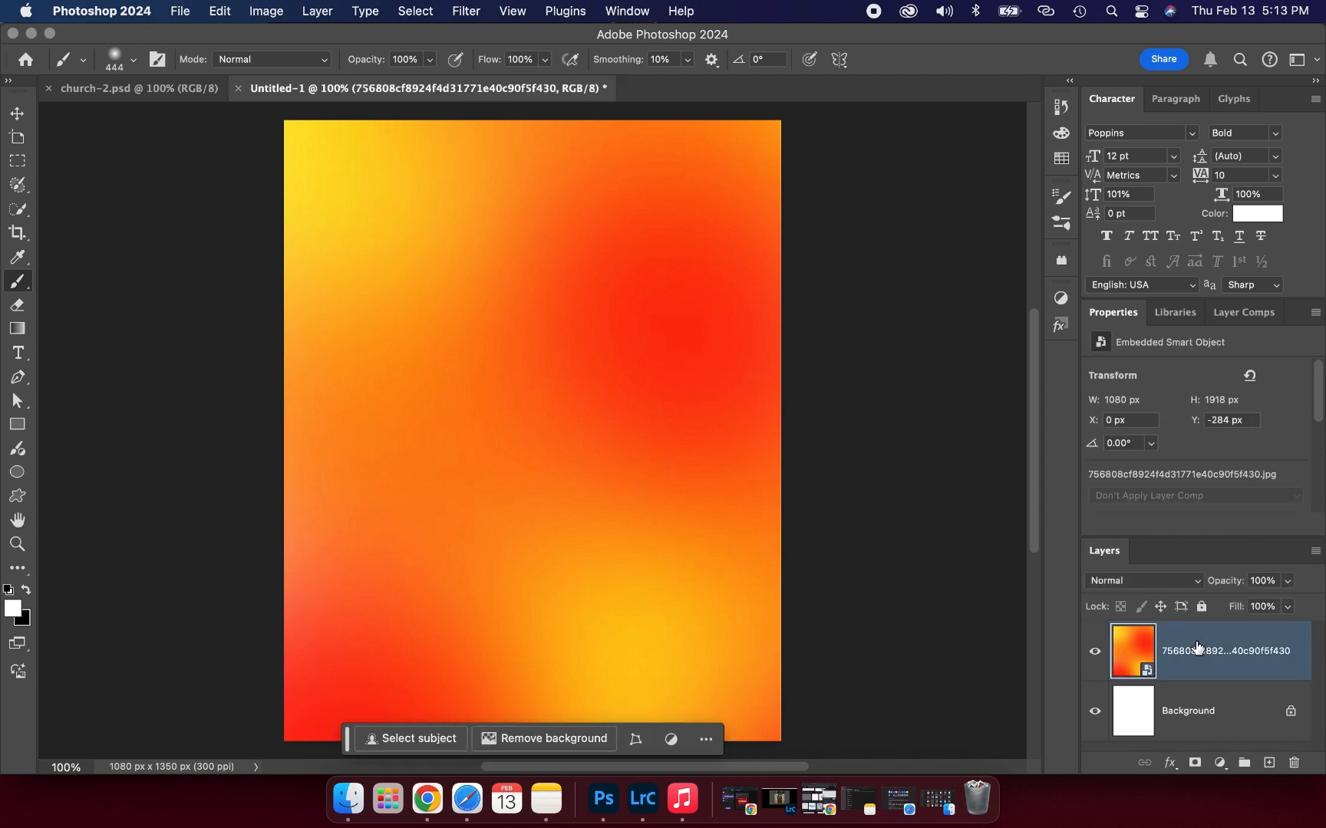
pyautogui.click(1269, 764)
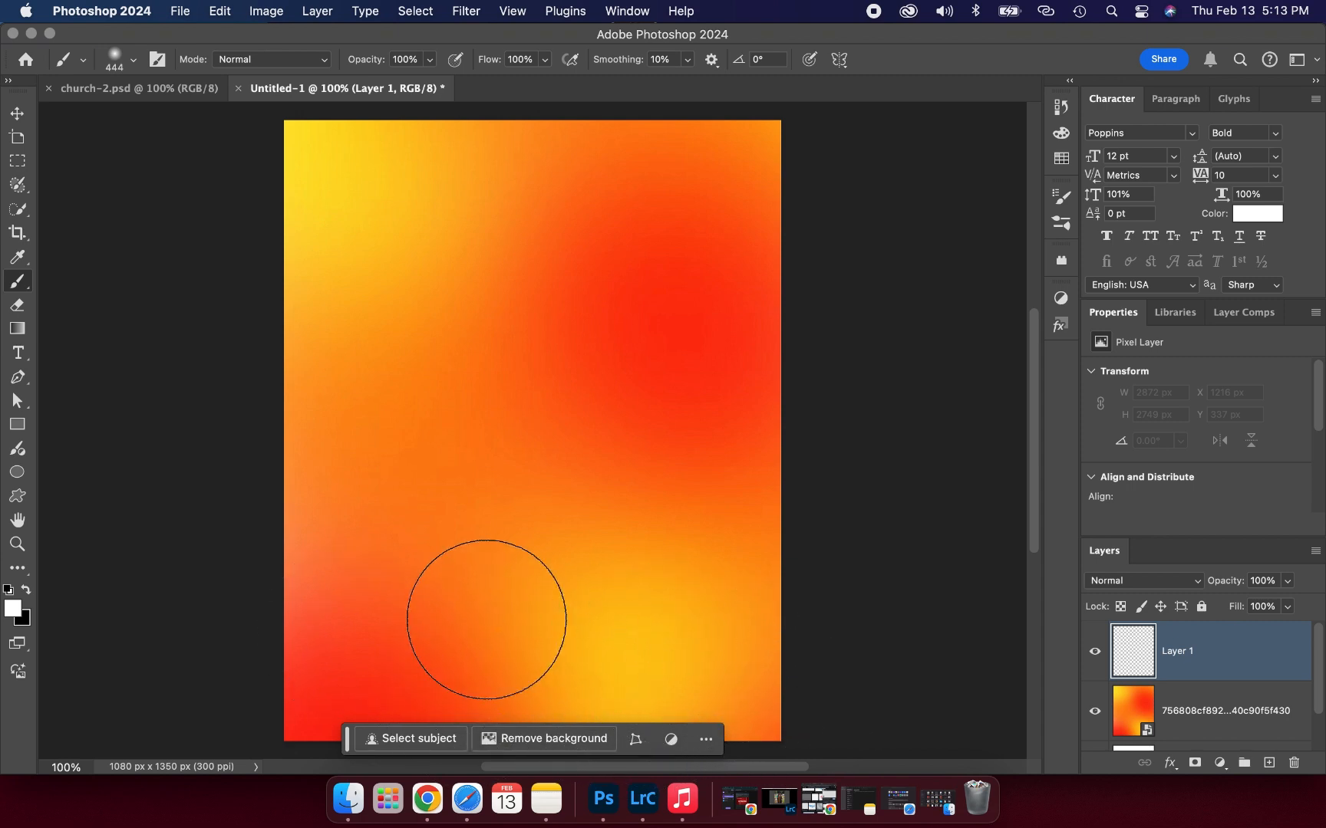
pyautogui.moveTo(379, 629)
pyautogui.mouseDown()
pyautogui.moveTo(628, 672)
pyautogui.moveTo(791, 677)
pyautogui.moveTo(593, 714)
pyautogui.moveTo(243, 689)
pyautogui.moveTo(304, 645)
pyautogui.moveTo(434, 639)
pyautogui.moveTo(304, 596)
pyautogui.moveTo(482, 580)
pyautogui.moveTo(732, 598)
pyautogui.moveTo(807, 587)
pyautogui.moveTo(711, 561)
pyautogui.moveTo(354, 544)
pyautogui.moveTo(280, 527)
pyautogui.moveTo(537, 499)
pyautogui.moveTo(615, 512)
pyautogui.moveTo(756, 505)
pyautogui.moveTo(780, 511)
pyautogui.moveTo(693, 500)
pyautogui.moveTo(224, 514)
pyautogui.mouseUp()
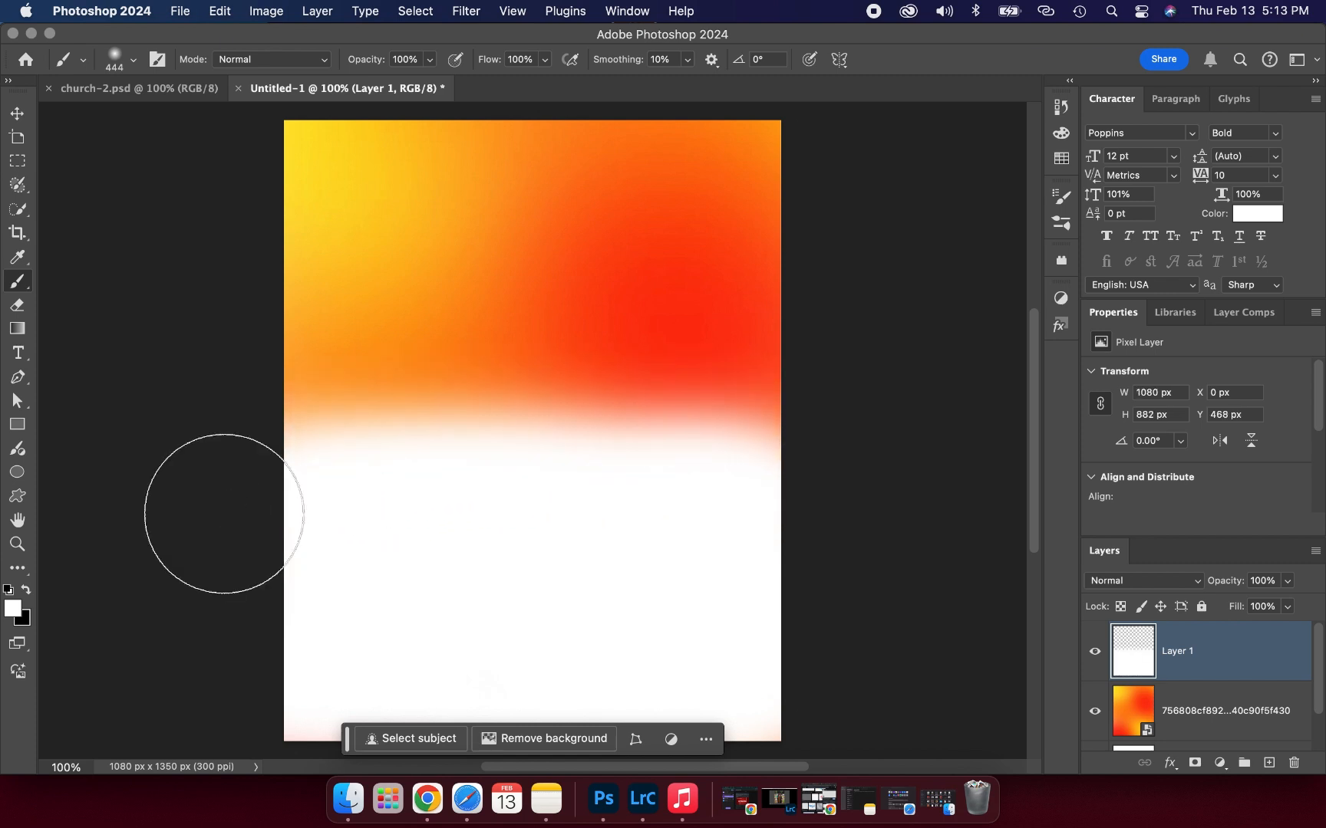
pyautogui.click(17, 113)
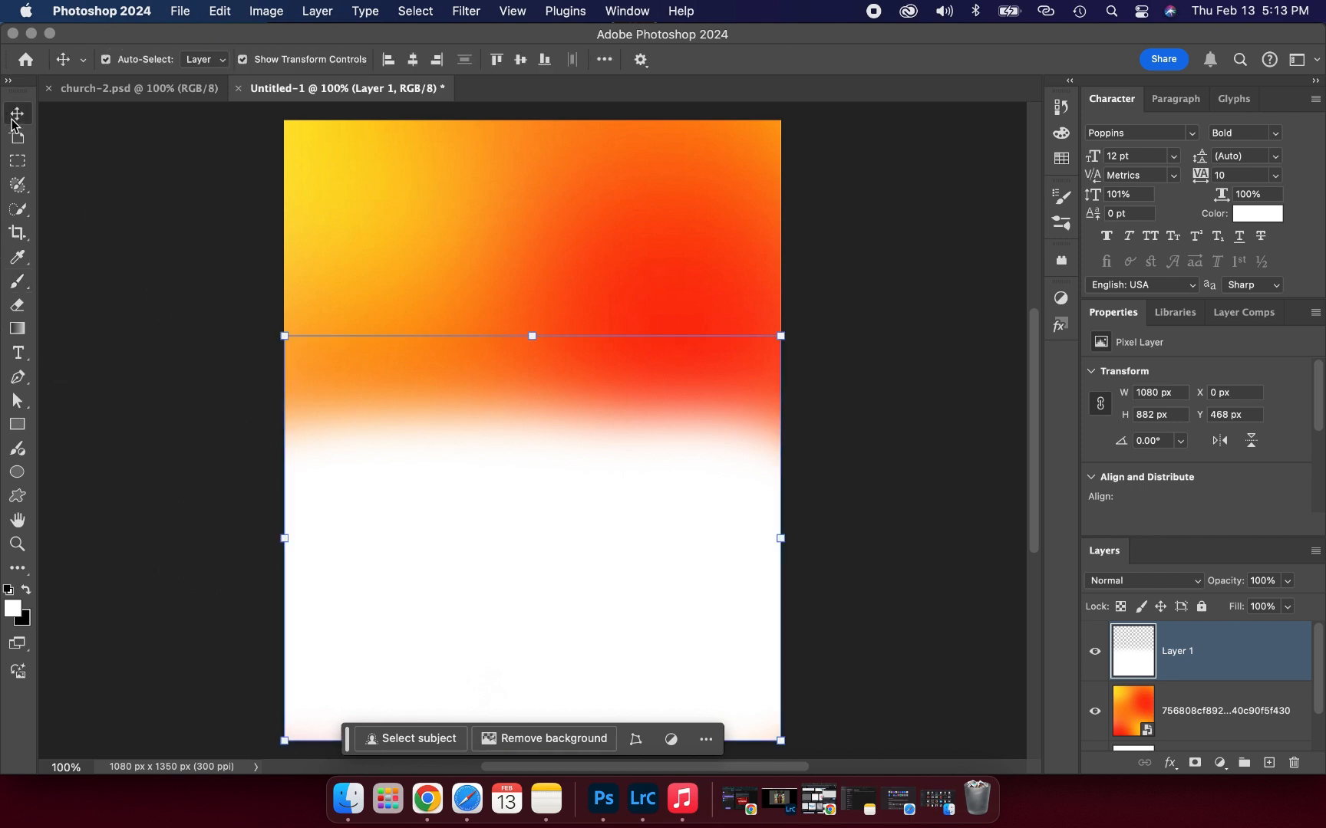
pyautogui.click(207, 435)
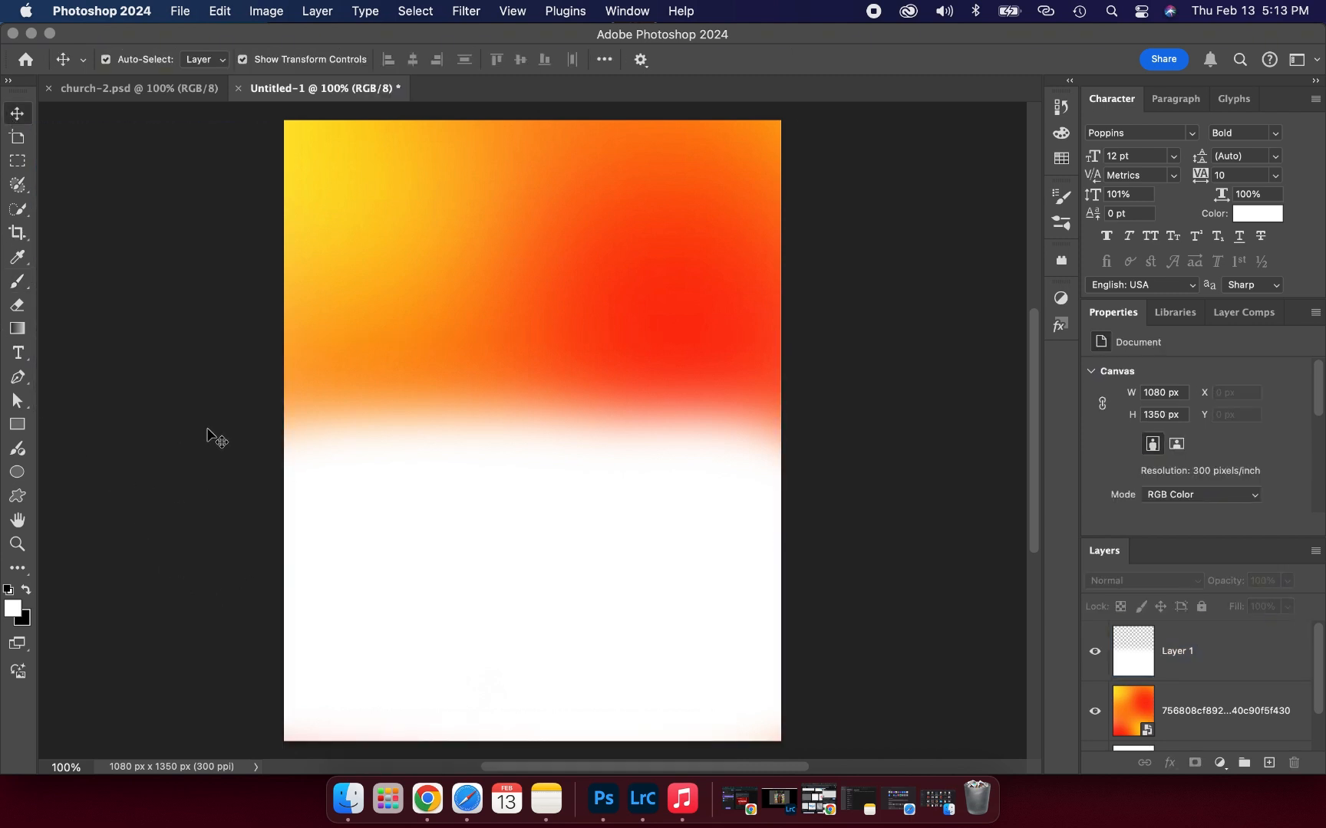
# Apply the Add Noise filter to the orange gradient layer with an amount of 5% and Uniform distribution
pyautogui.click(391, 251)
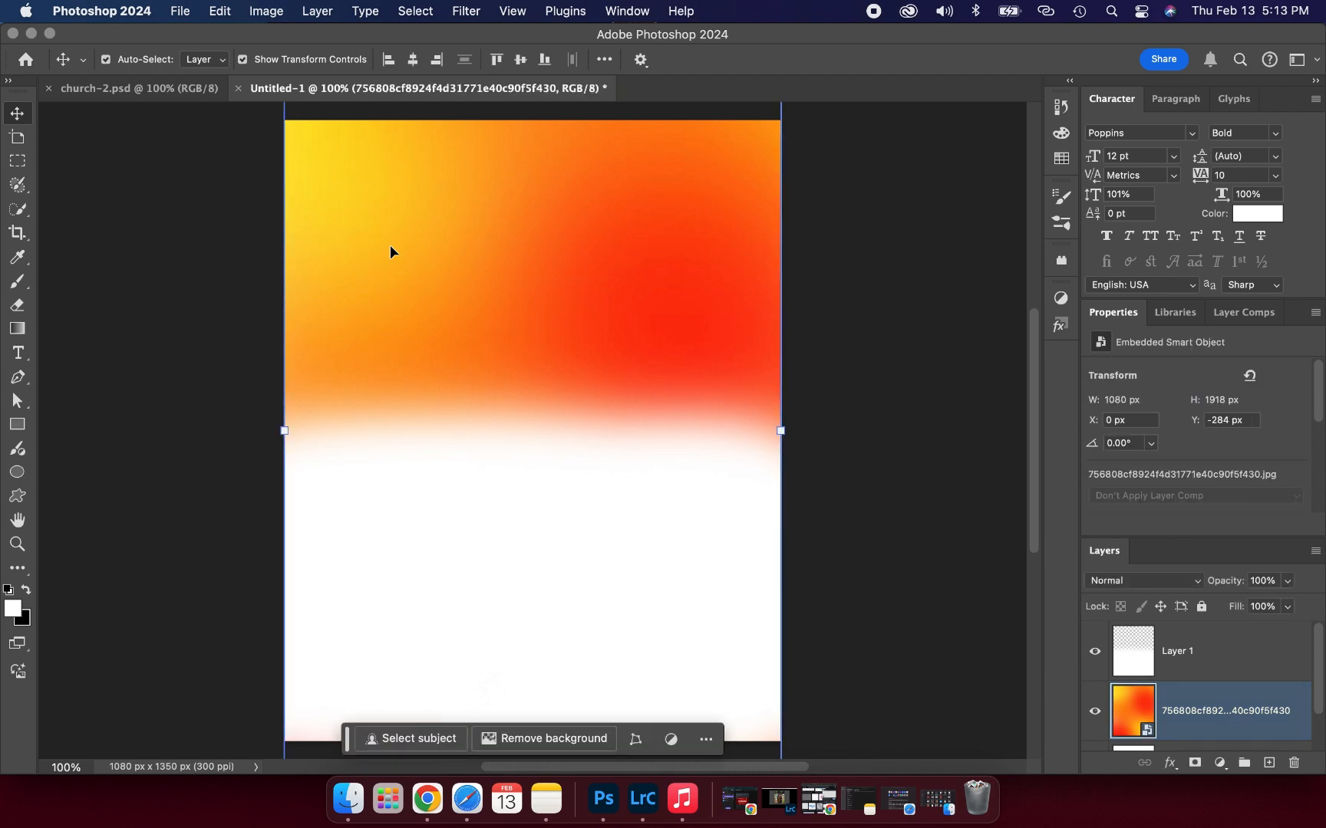
pyautogui.click(464, 11)
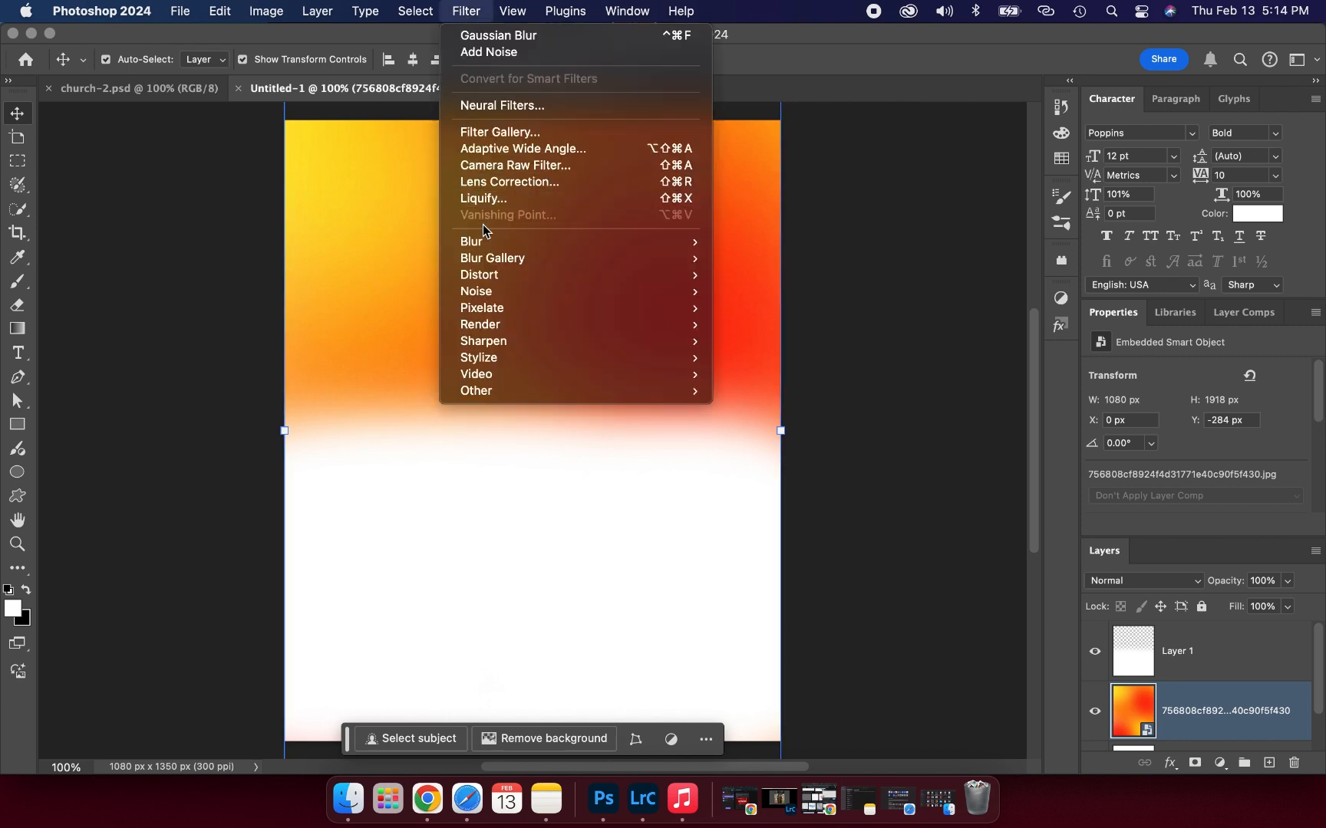
pyautogui.moveTo(493, 288)
pyautogui.click(732, 294)
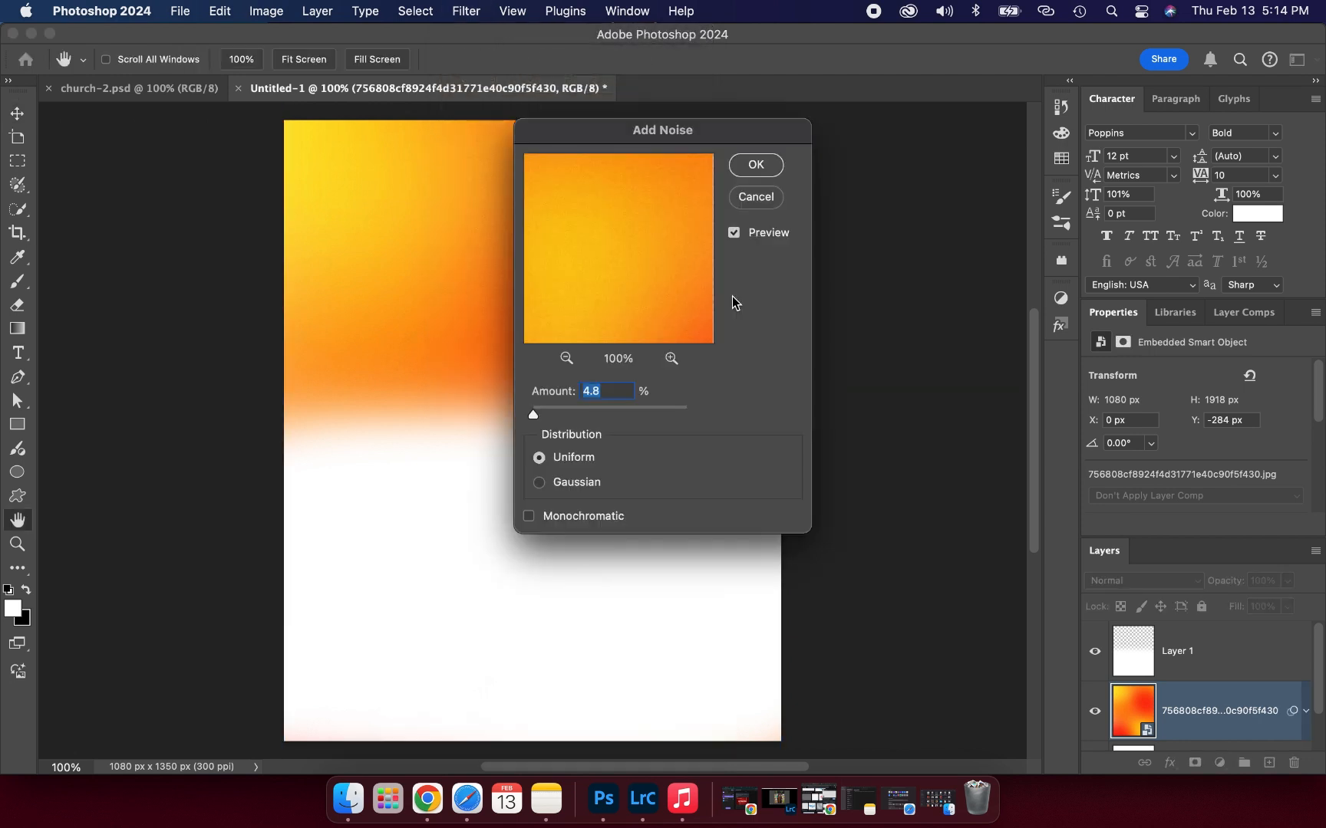
pyautogui.moveTo(636, 136); pyautogui.dragTo(961, 230)
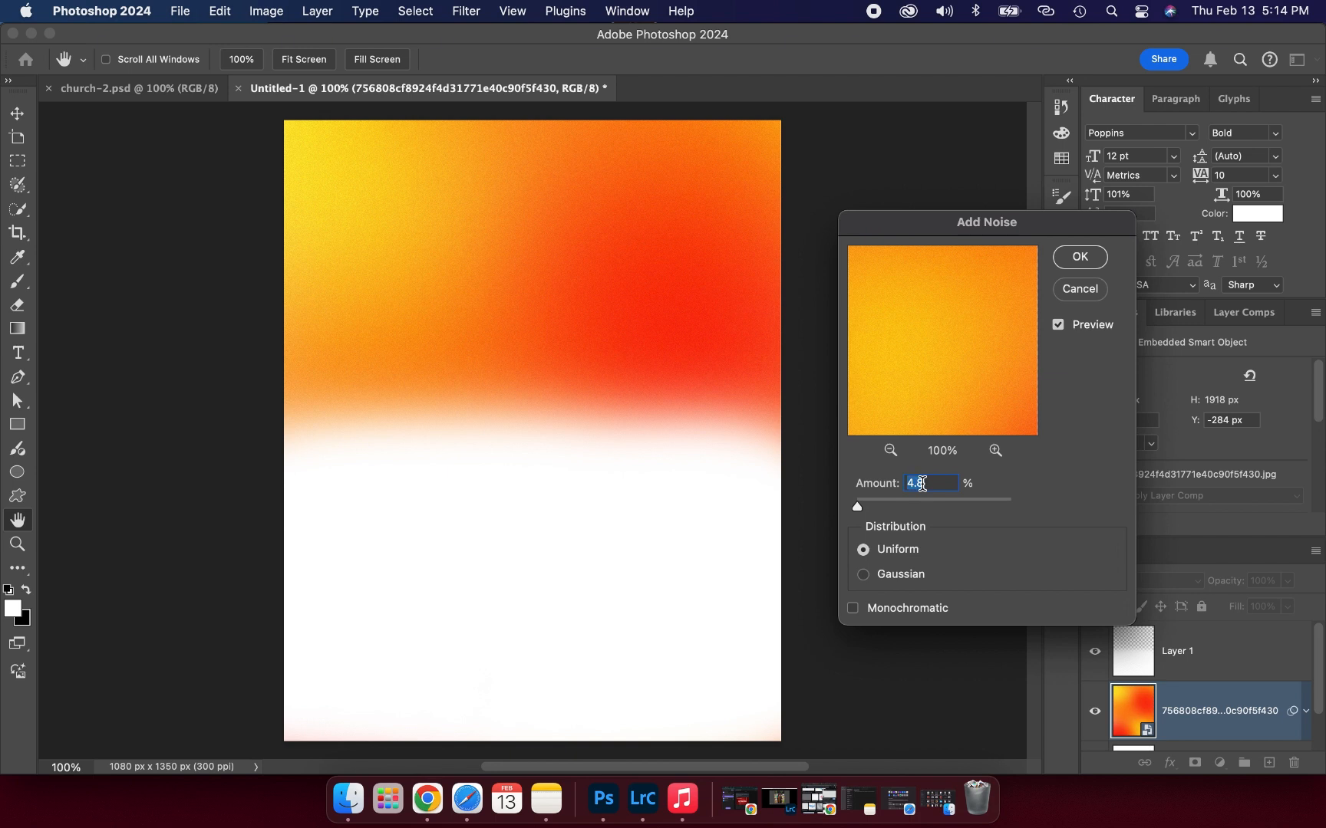
pyautogui.write('5')
pyautogui.press('Return')
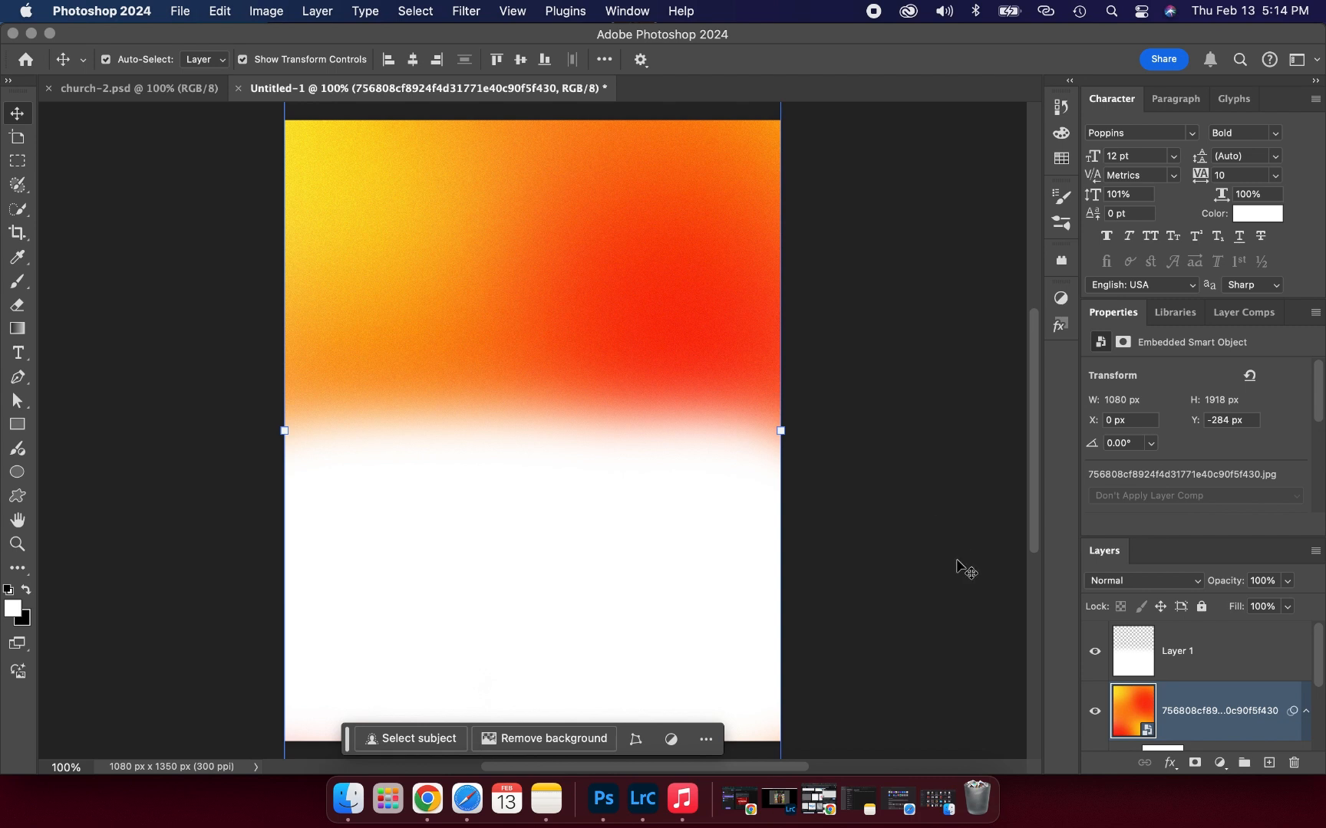
# Apply the Add Noise filter to the white painted layer with an amount of 10% and Uniform distribution
pyautogui.click(724, 606)
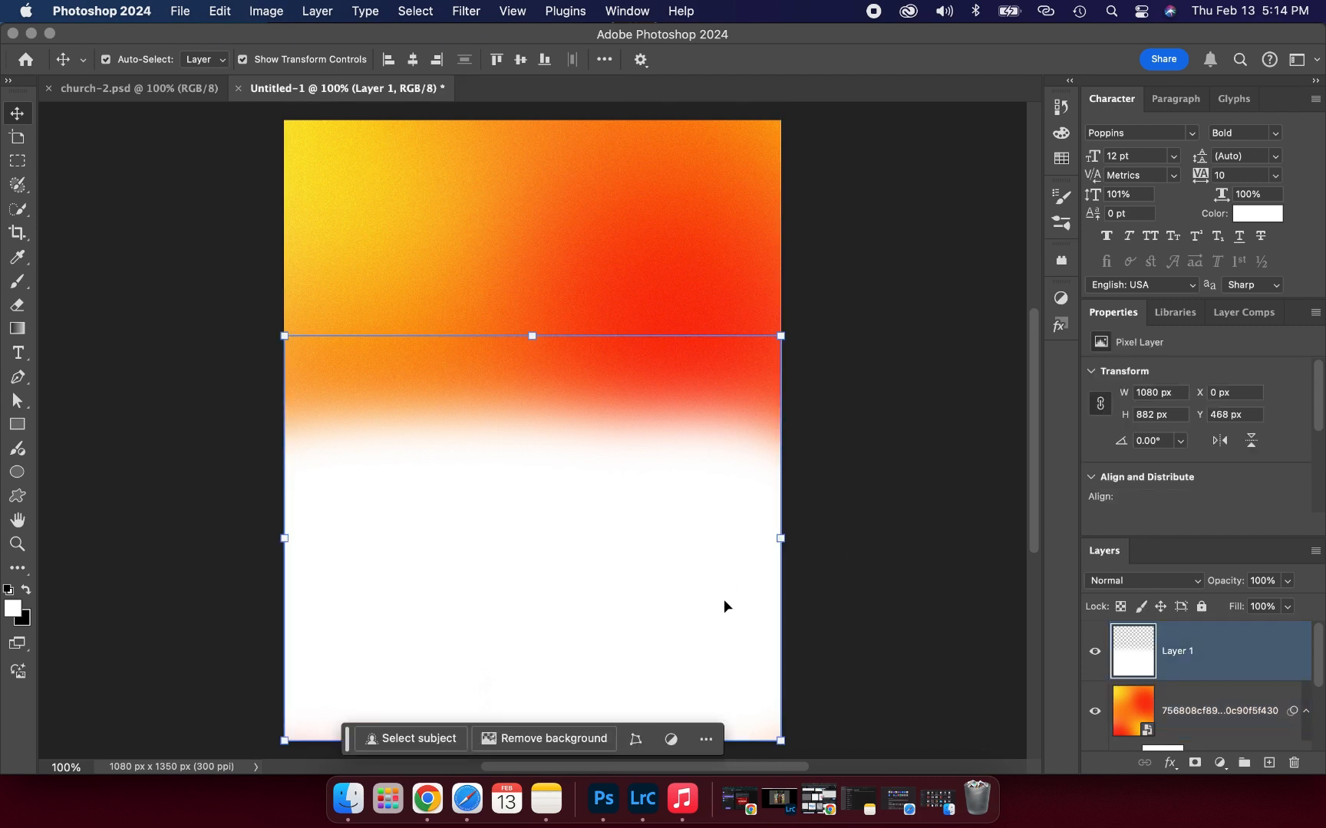
pyautogui.click(464, 14)
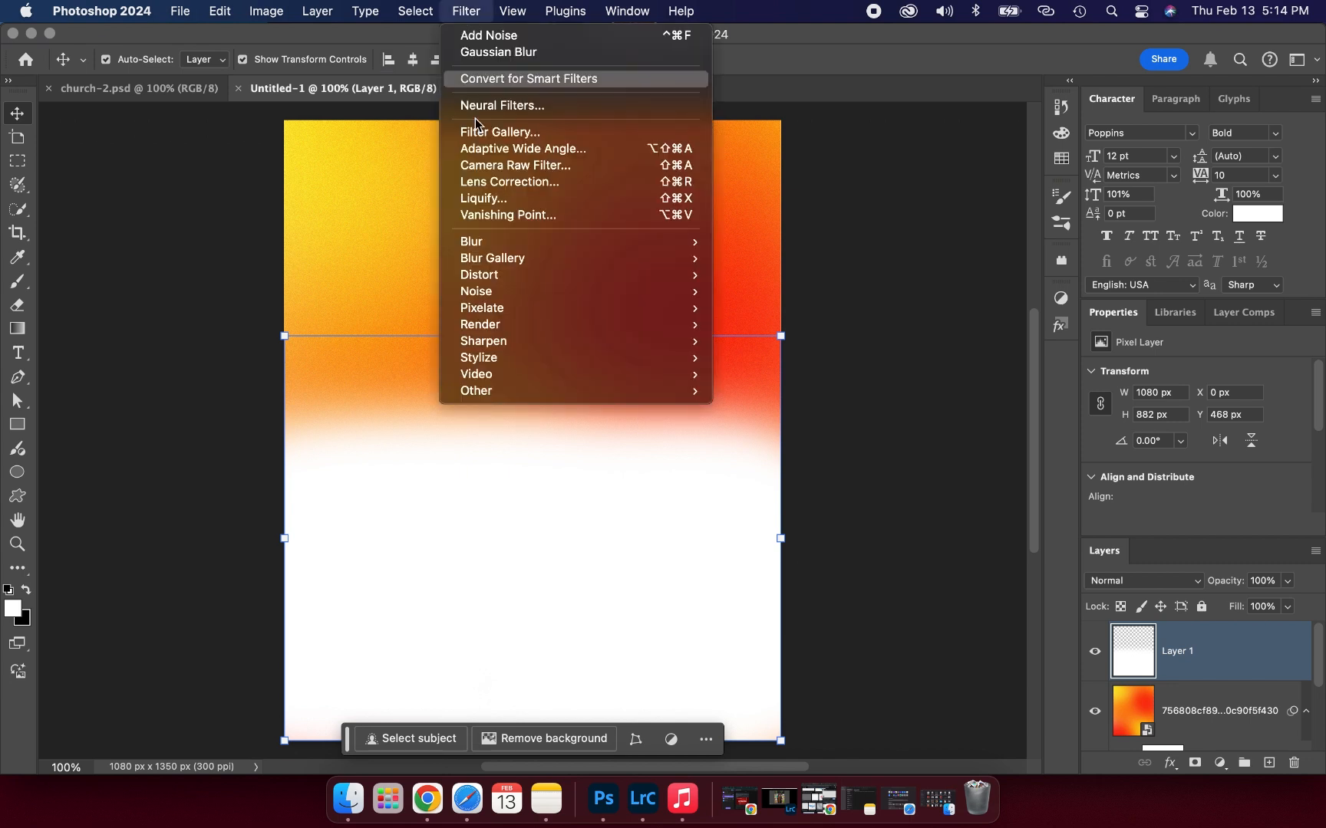
pyautogui.moveTo(533, 290)
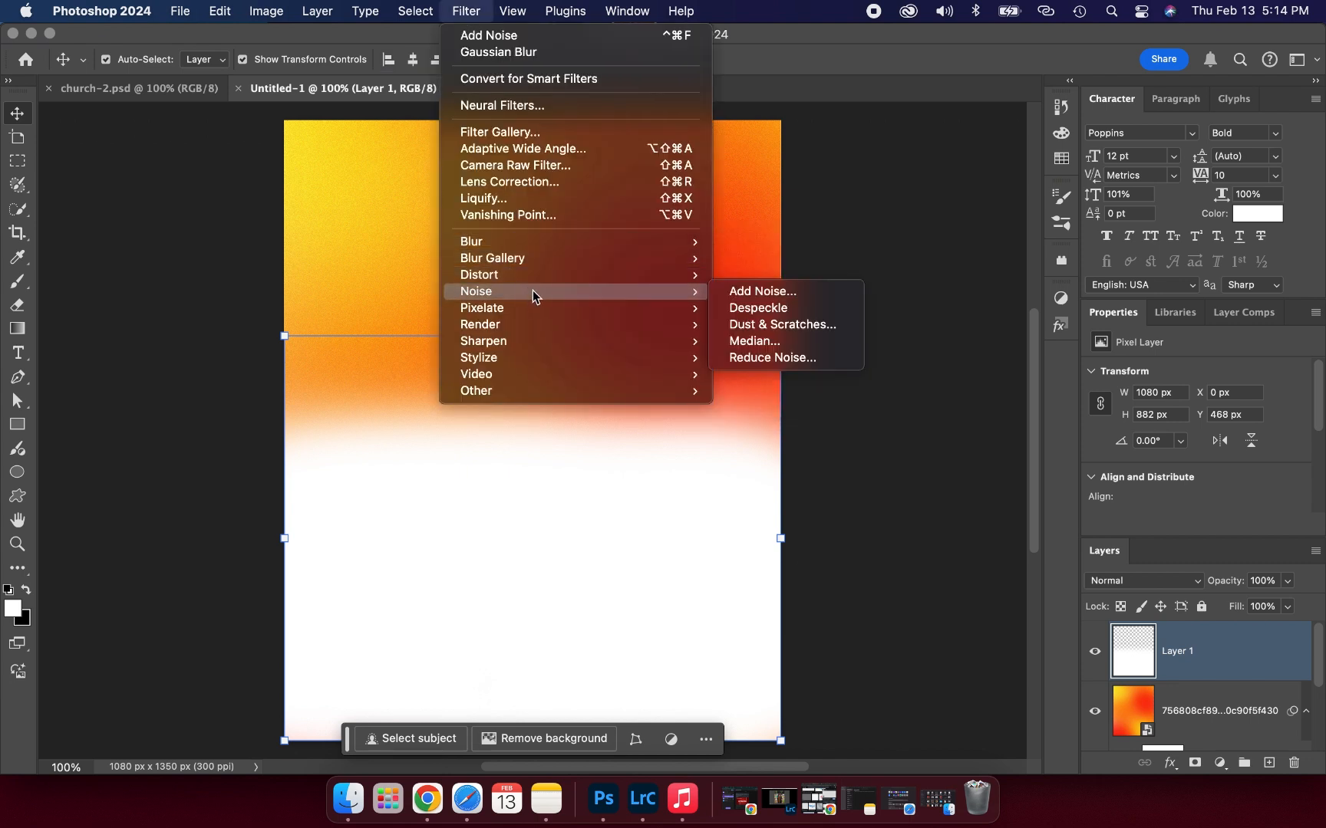
pyautogui.click(732, 290)
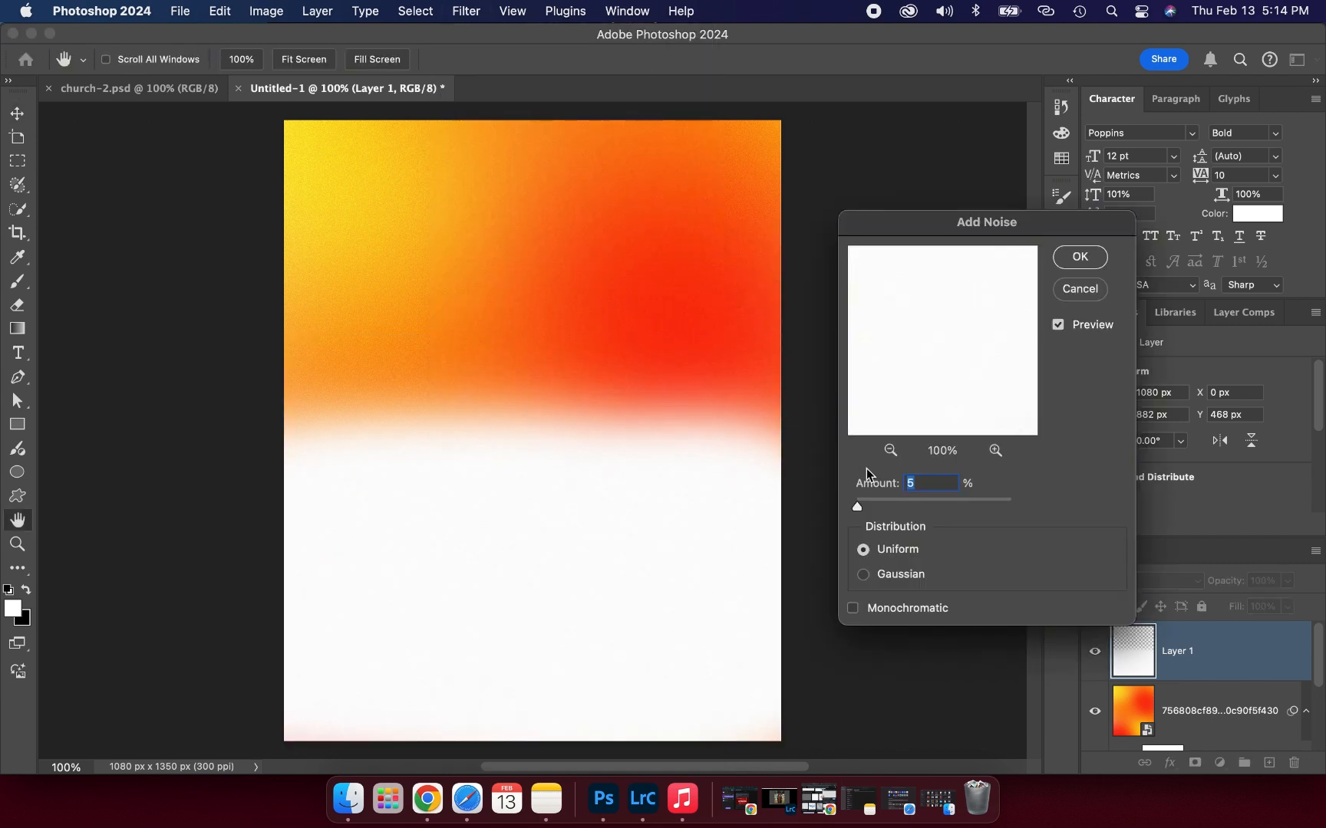
pyautogui.moveTo(879, 504); pyautogui.dragTo(866, 500)
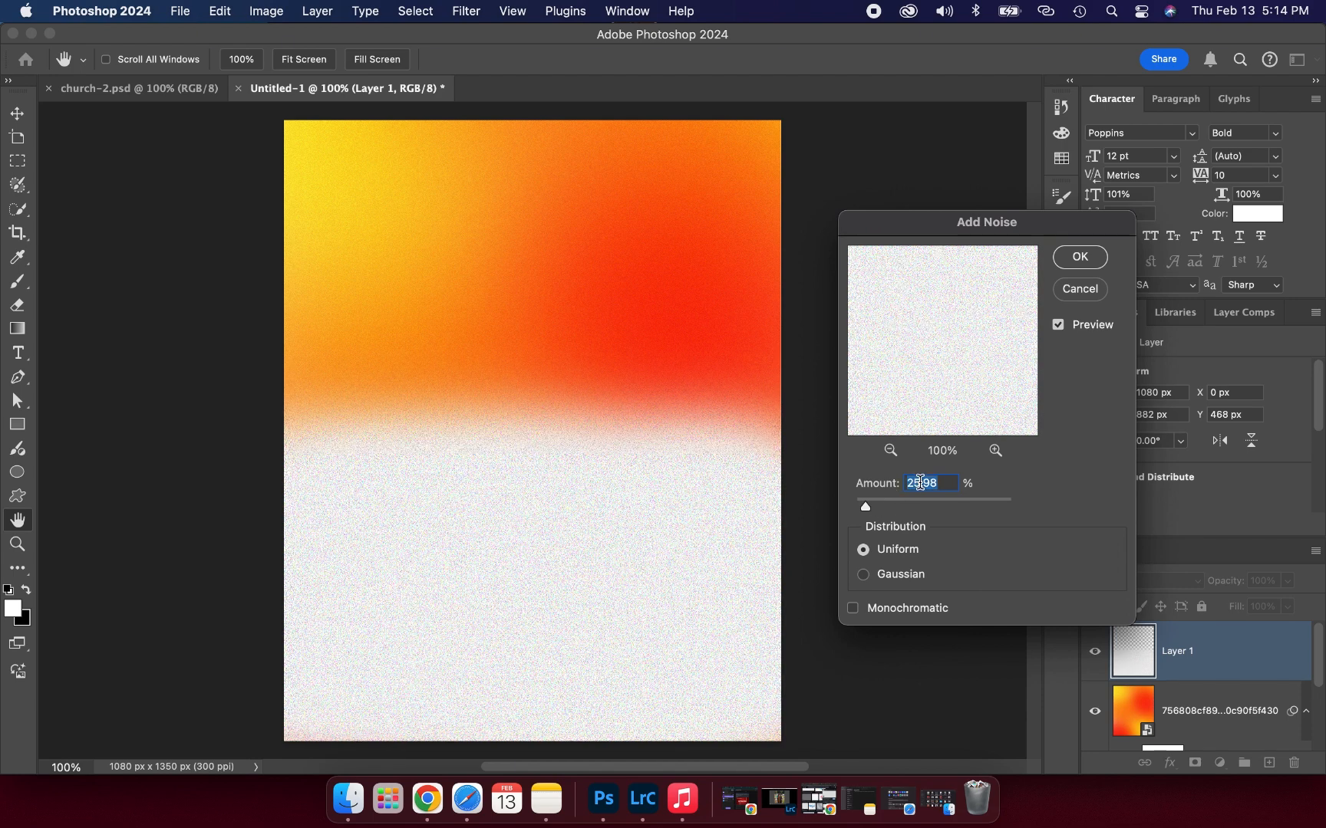
pyautogui.write('10')
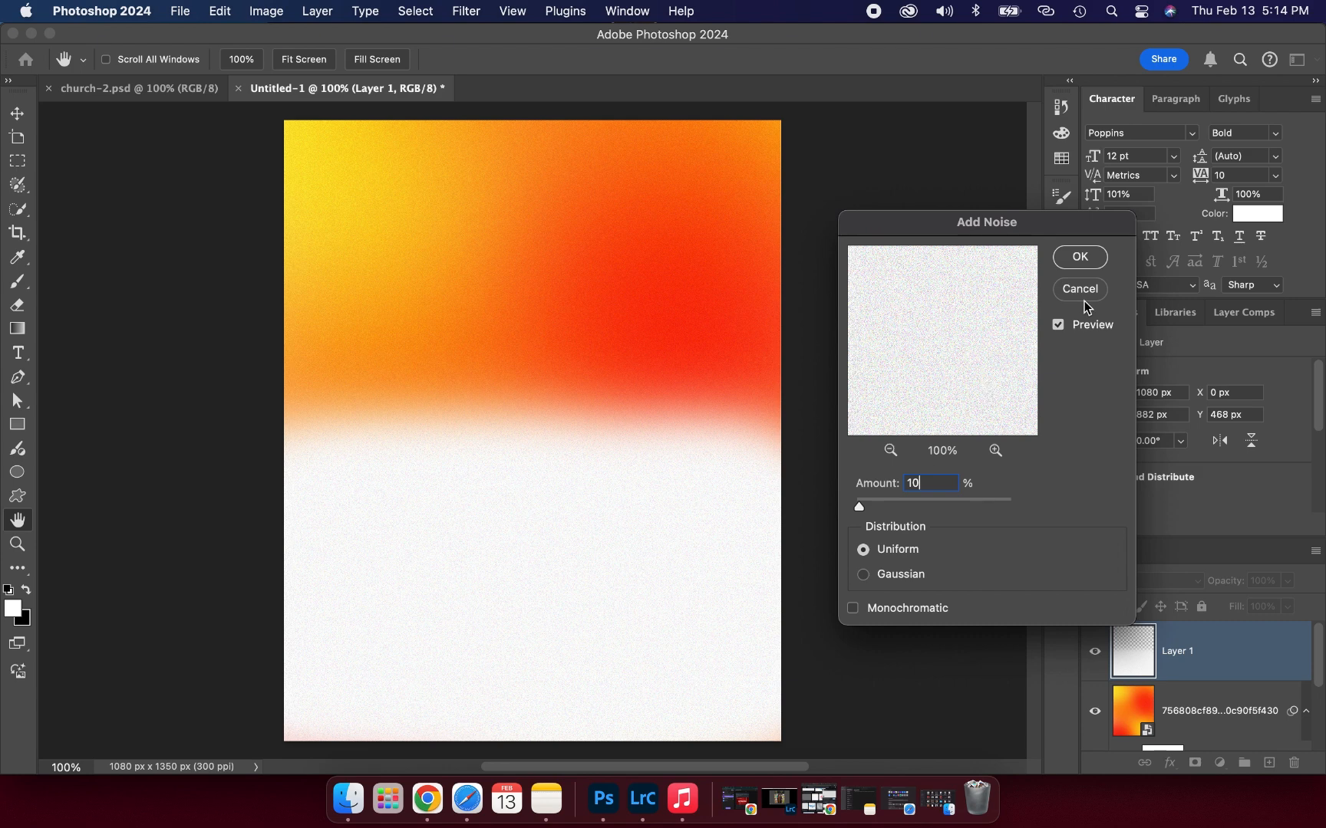
pyautogui.click(1082, 258)
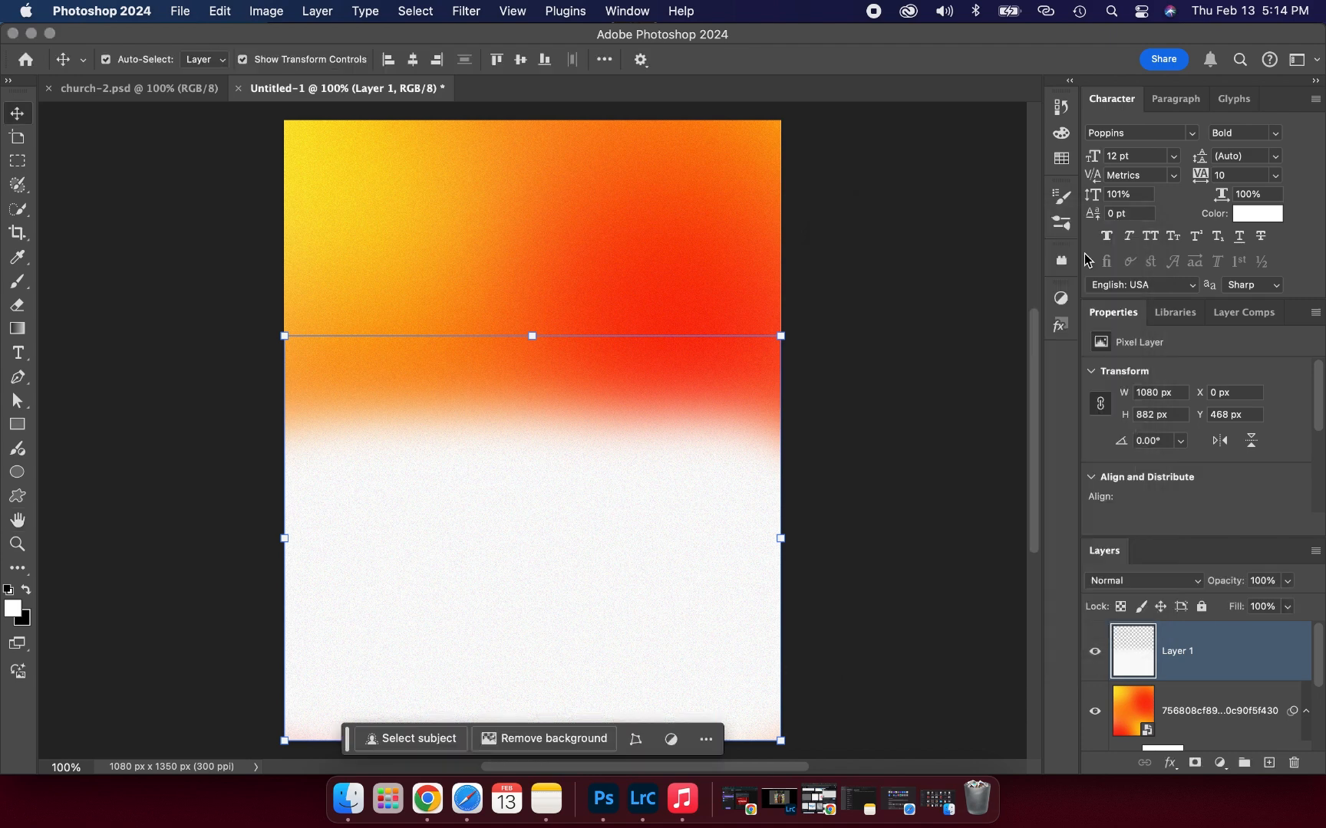
pyautogui.click(944, 288)
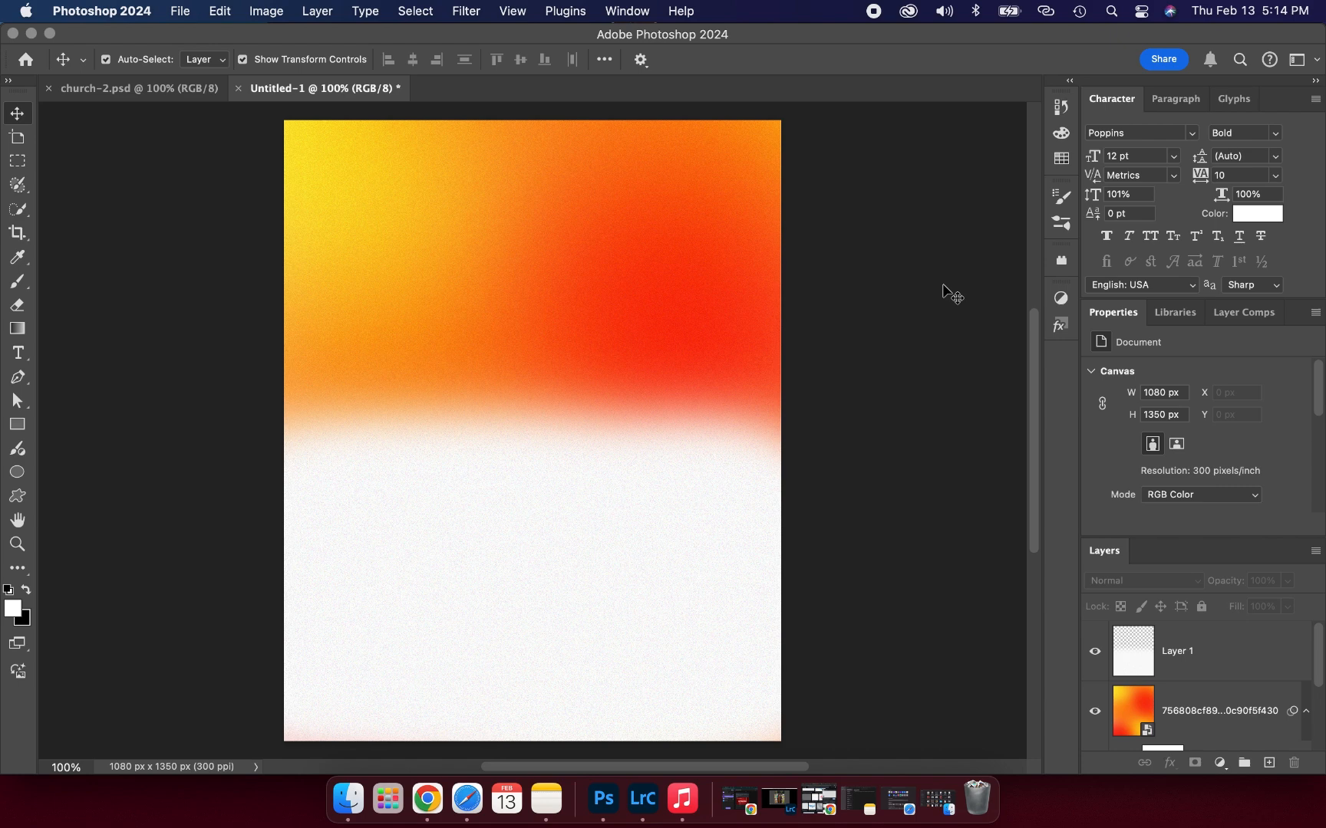
pyautogui.click(743, 282)
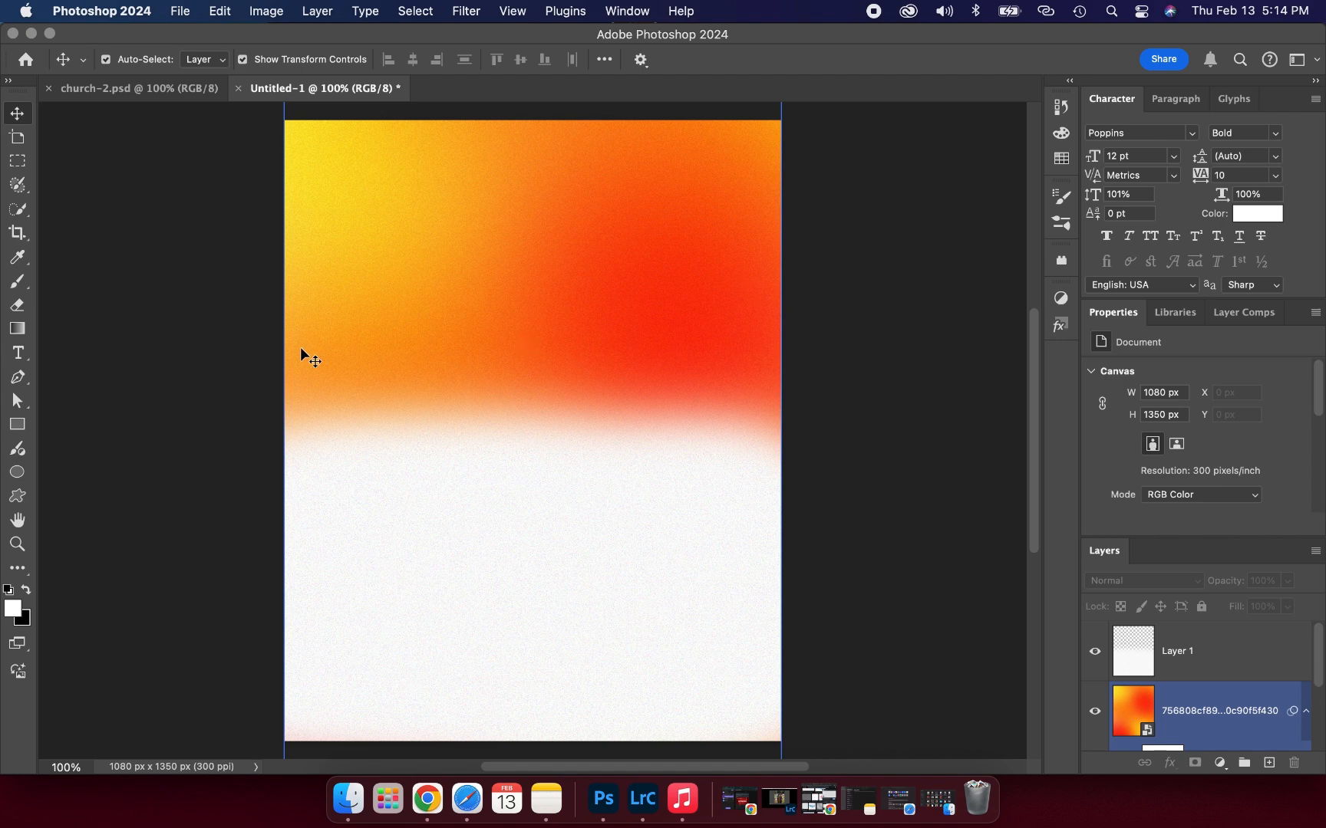
pyautogui.click(167, 380)
# Draw a black rectangle about 325 x 408 px over the red area in the upper part of the canvas
pyautogui.click(17, 425)
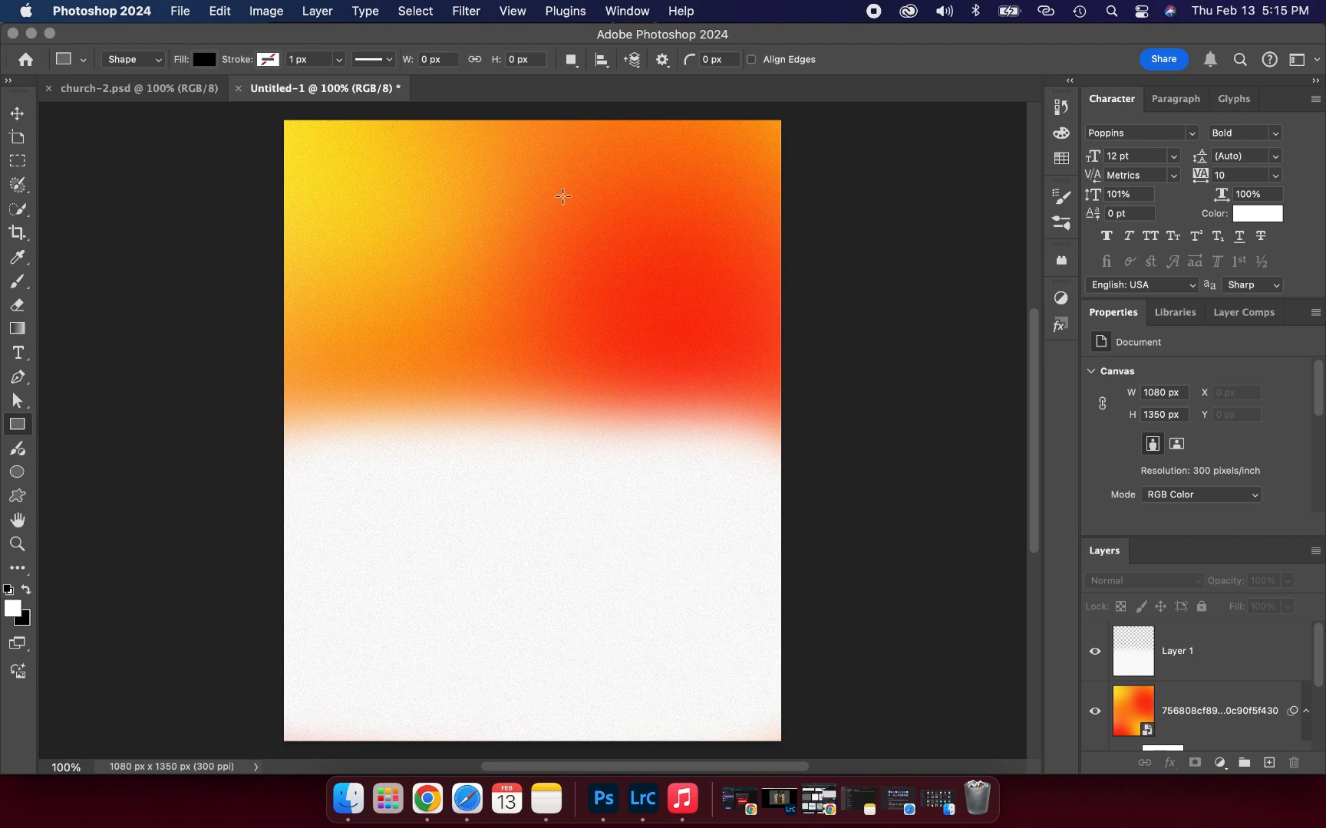
pyautogui.moveTo(562, 196); pyautogui.dragTo(716, 391)
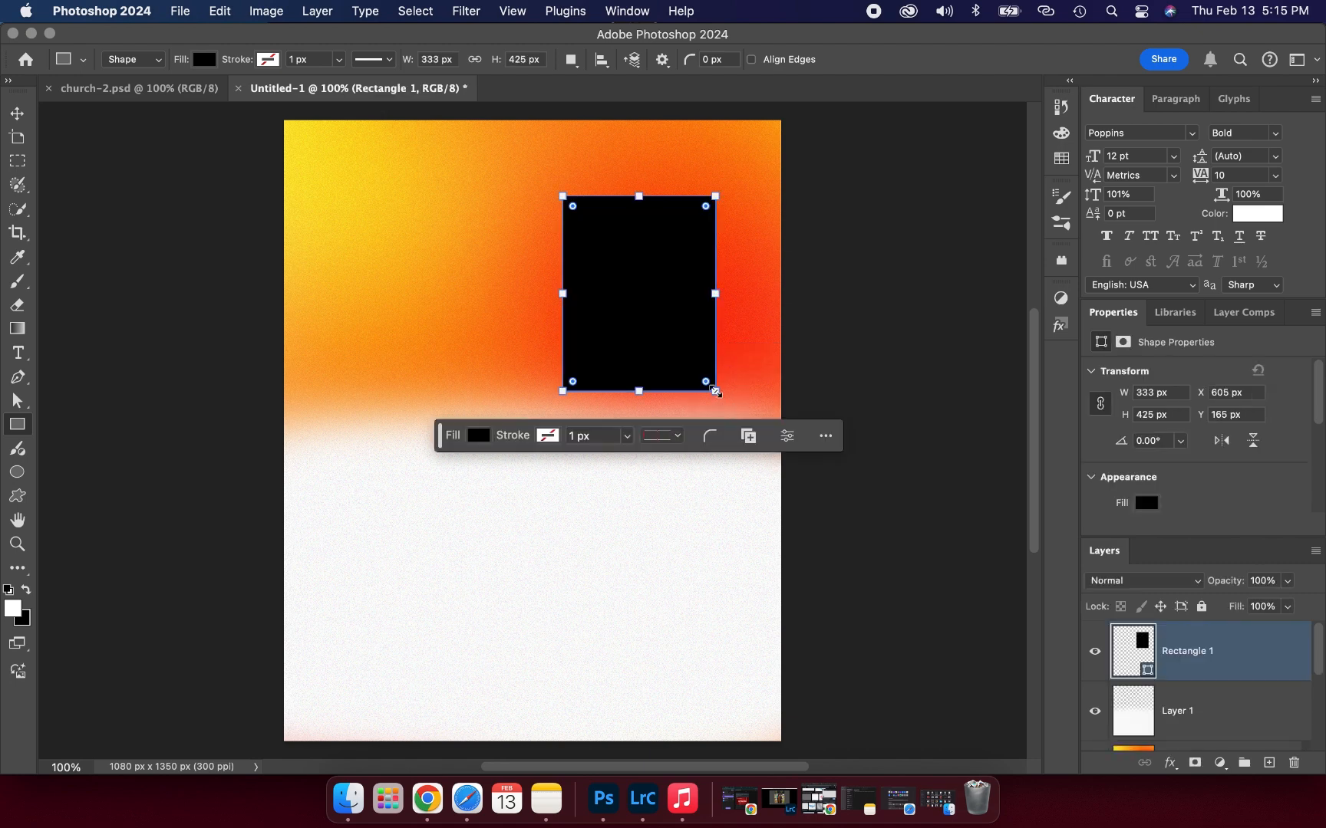
pyautogui.moveTo(715, 392); pyautogui.dragTo(712, 385)
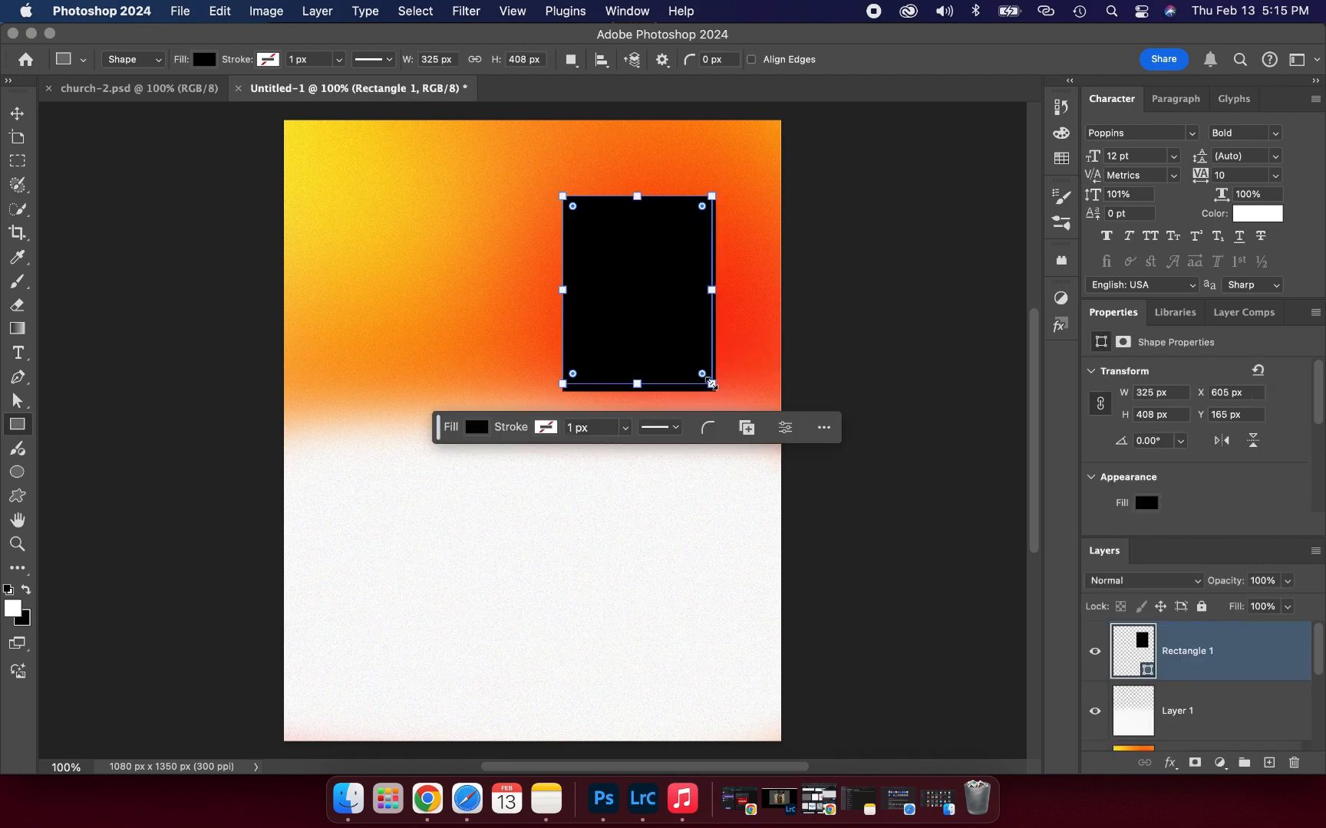
# Give the black rectangle a white stroke 10 px wide
pyautogui.click(16, 114)
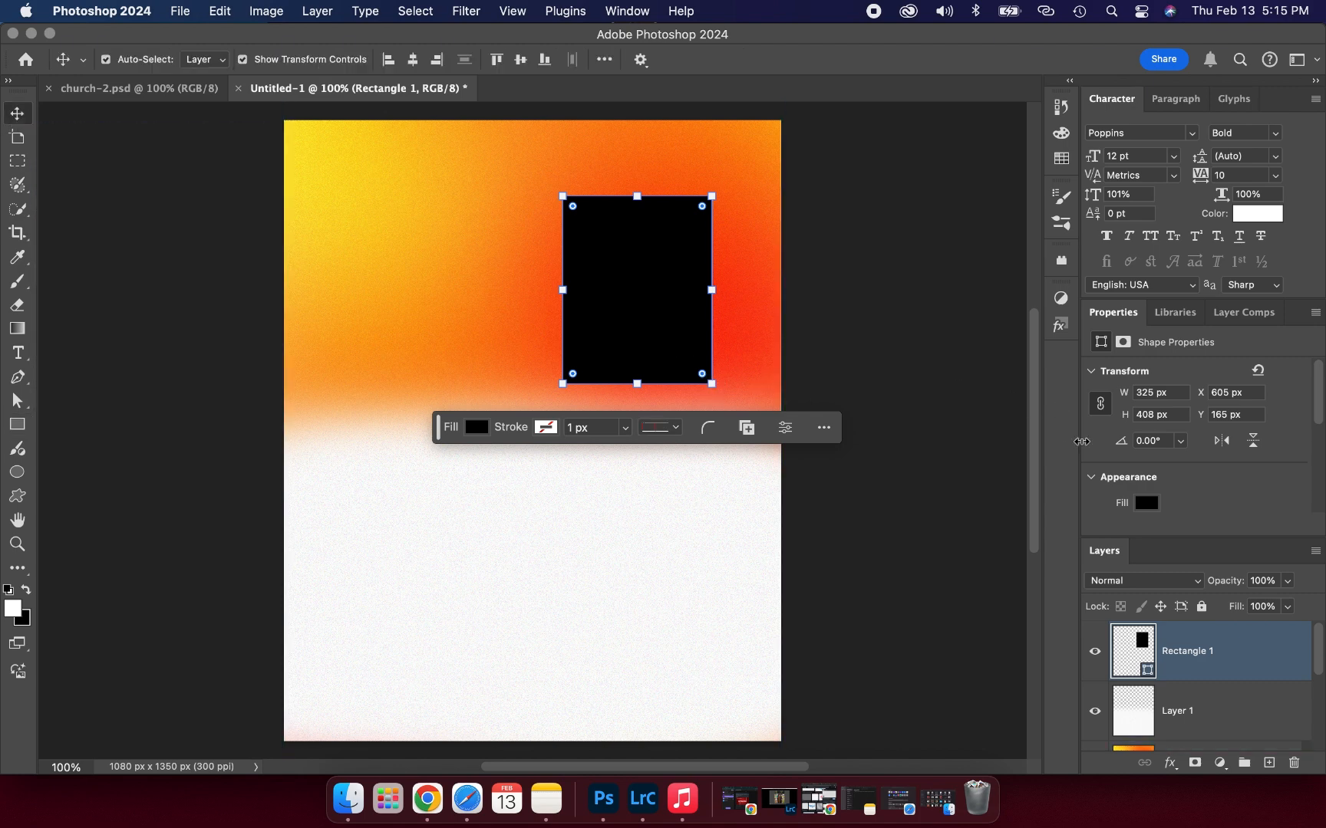
pyautogui.scroll(-2, 1116, 470)
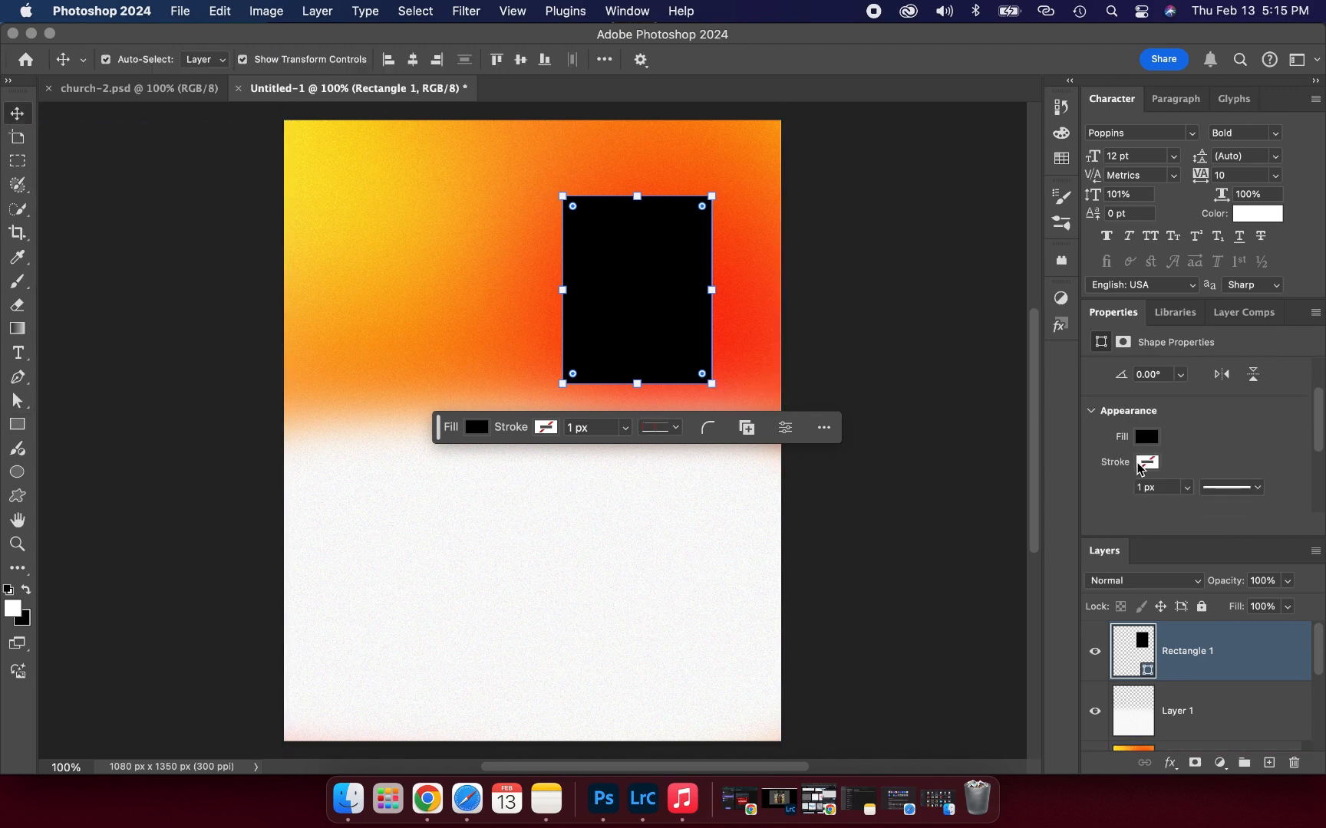
pyautogui.click(1146, 462)
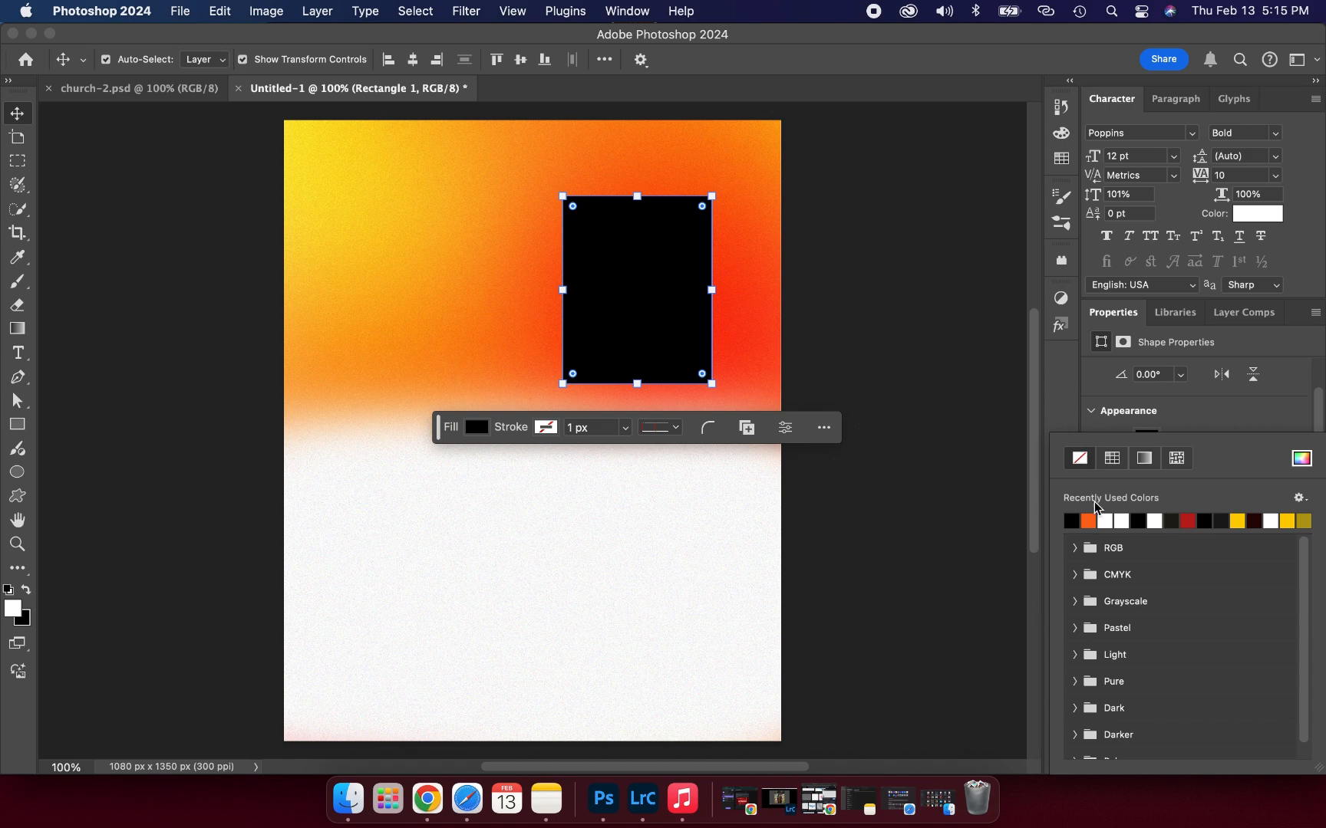
pyautogui.click(1104, 520)
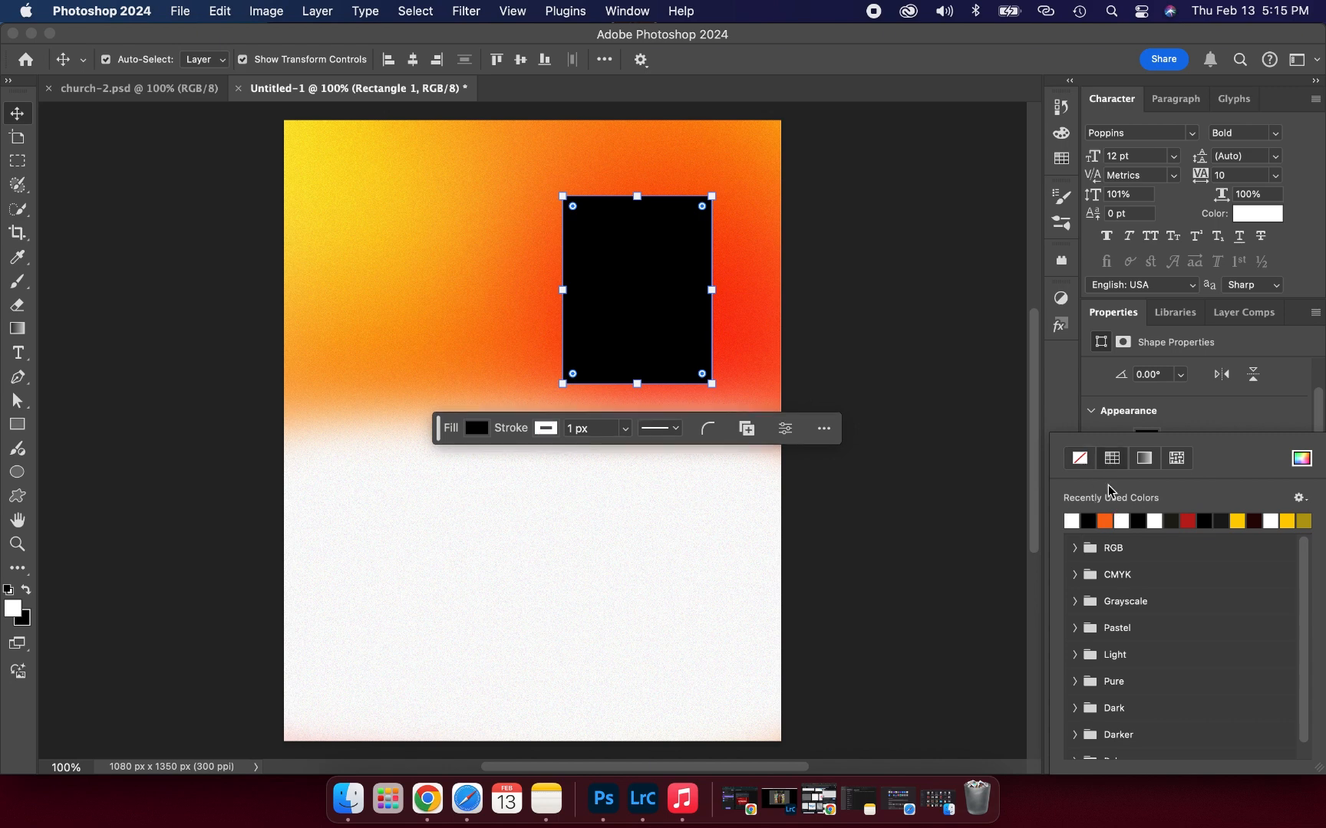
pyautogui.scroll(-3, 1130, 402)
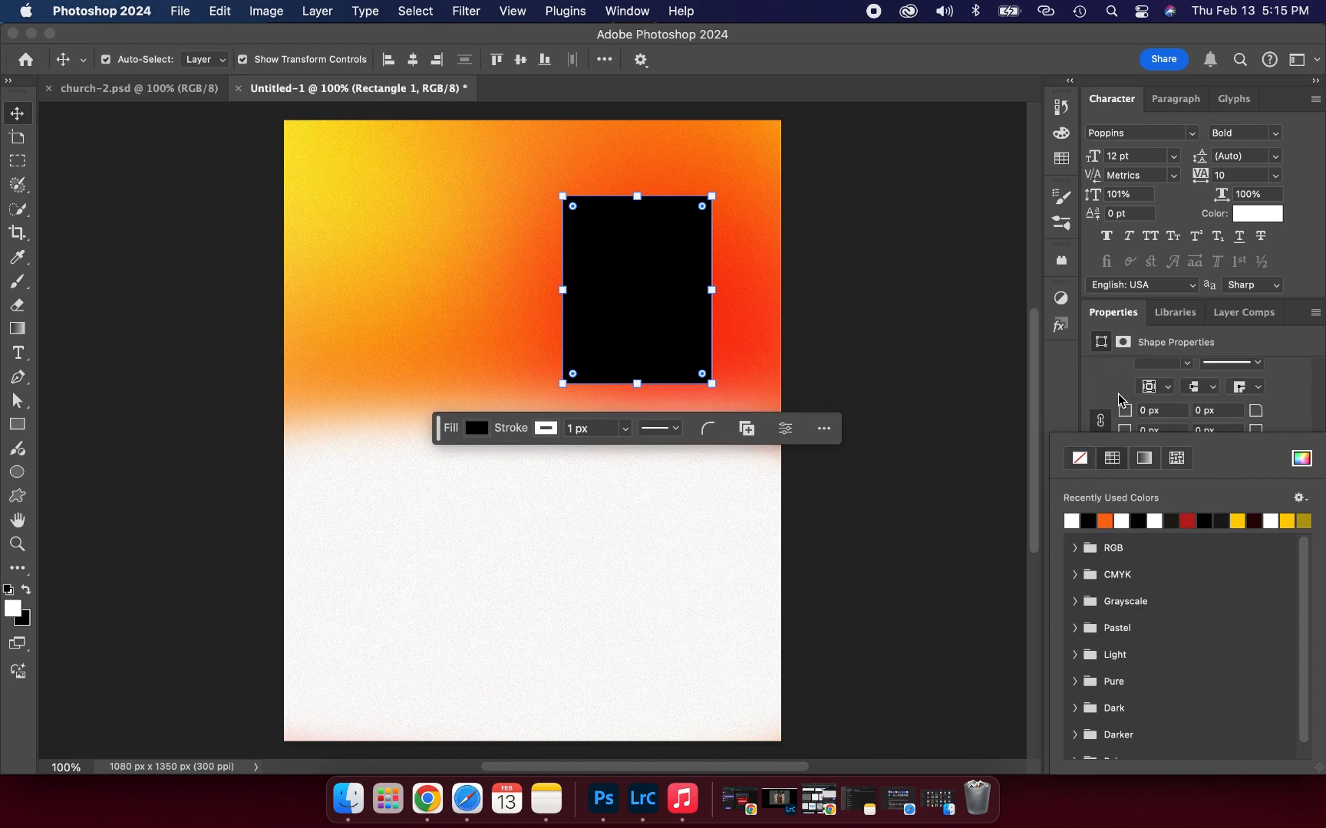
pyautogui.scroll(1, 1118, 399)
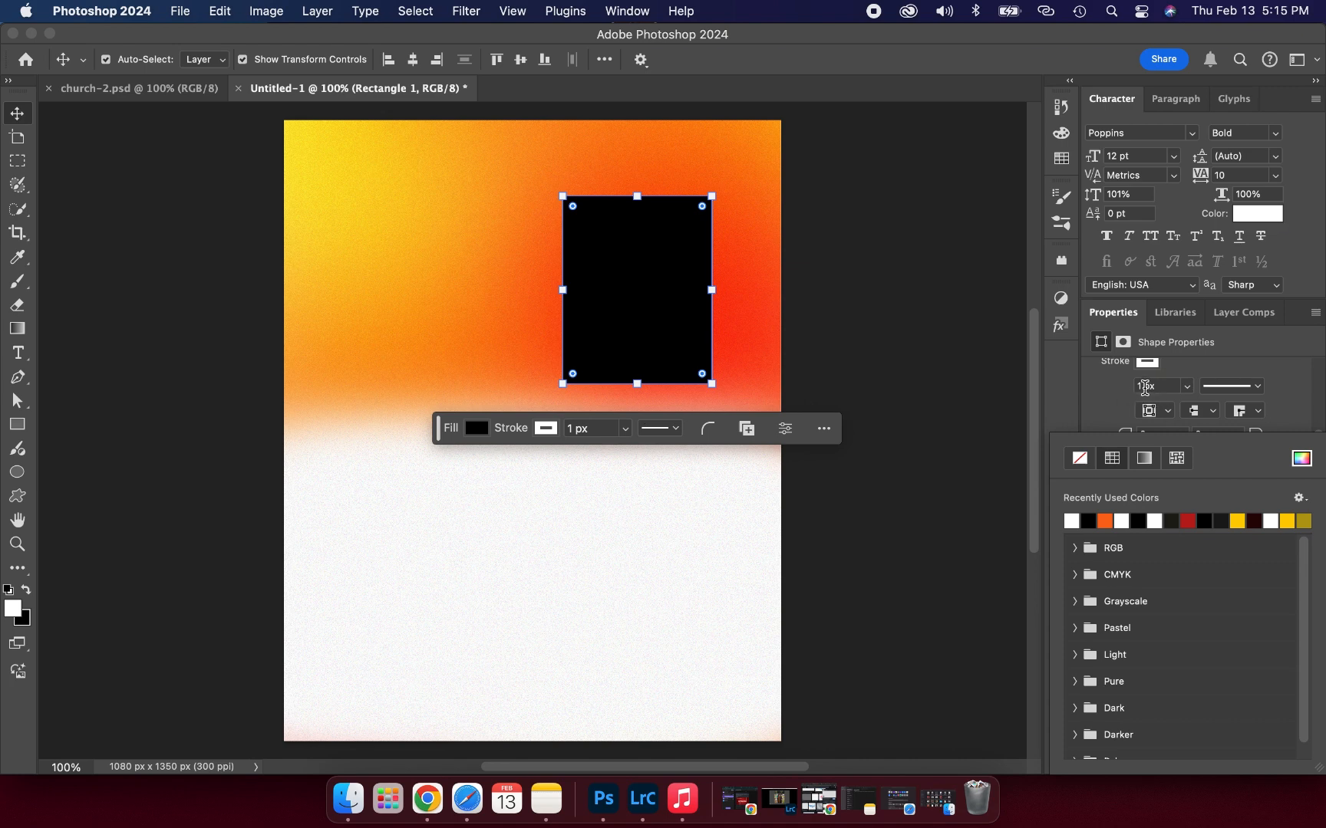
pyautogui.click(1145, 387)
pyautogui.click(1145, 387)
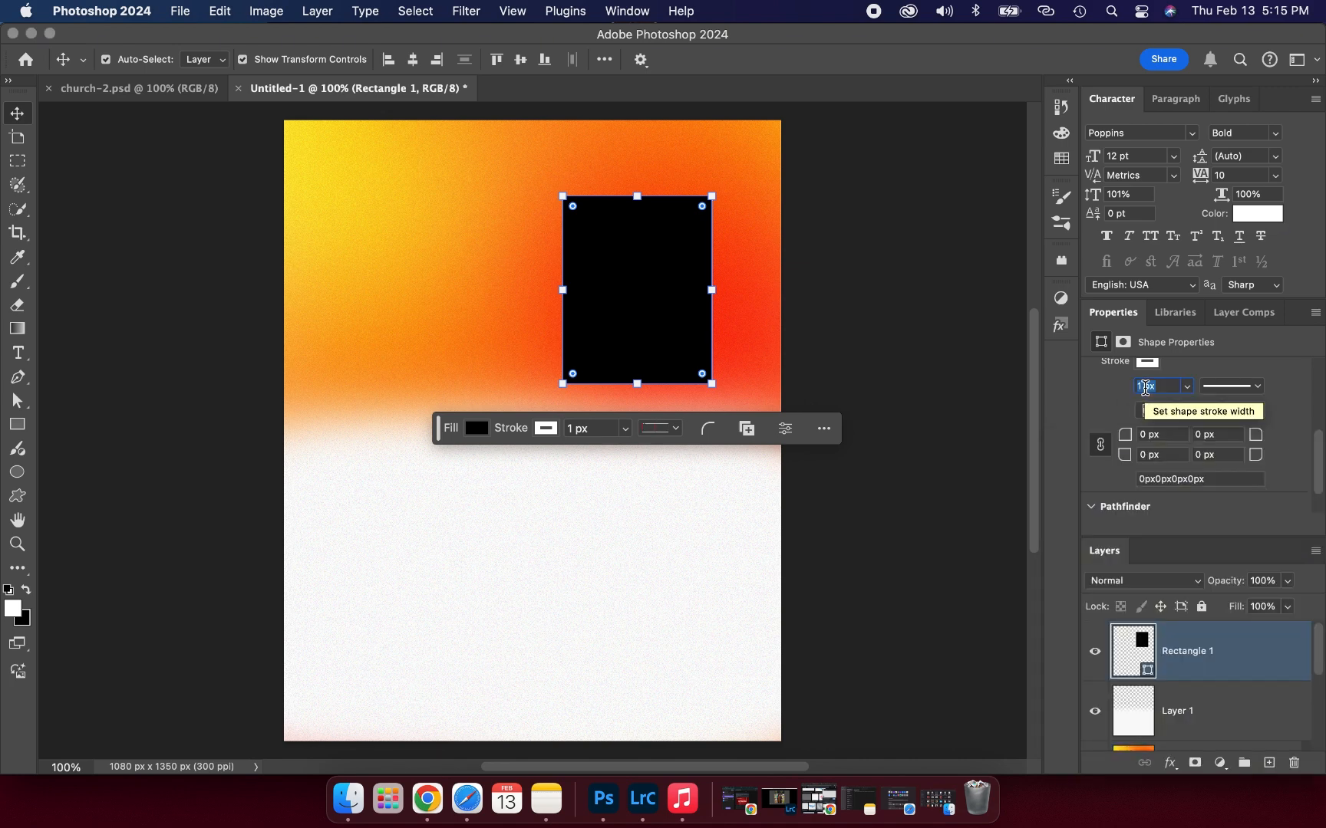
pyautogui.write('10')
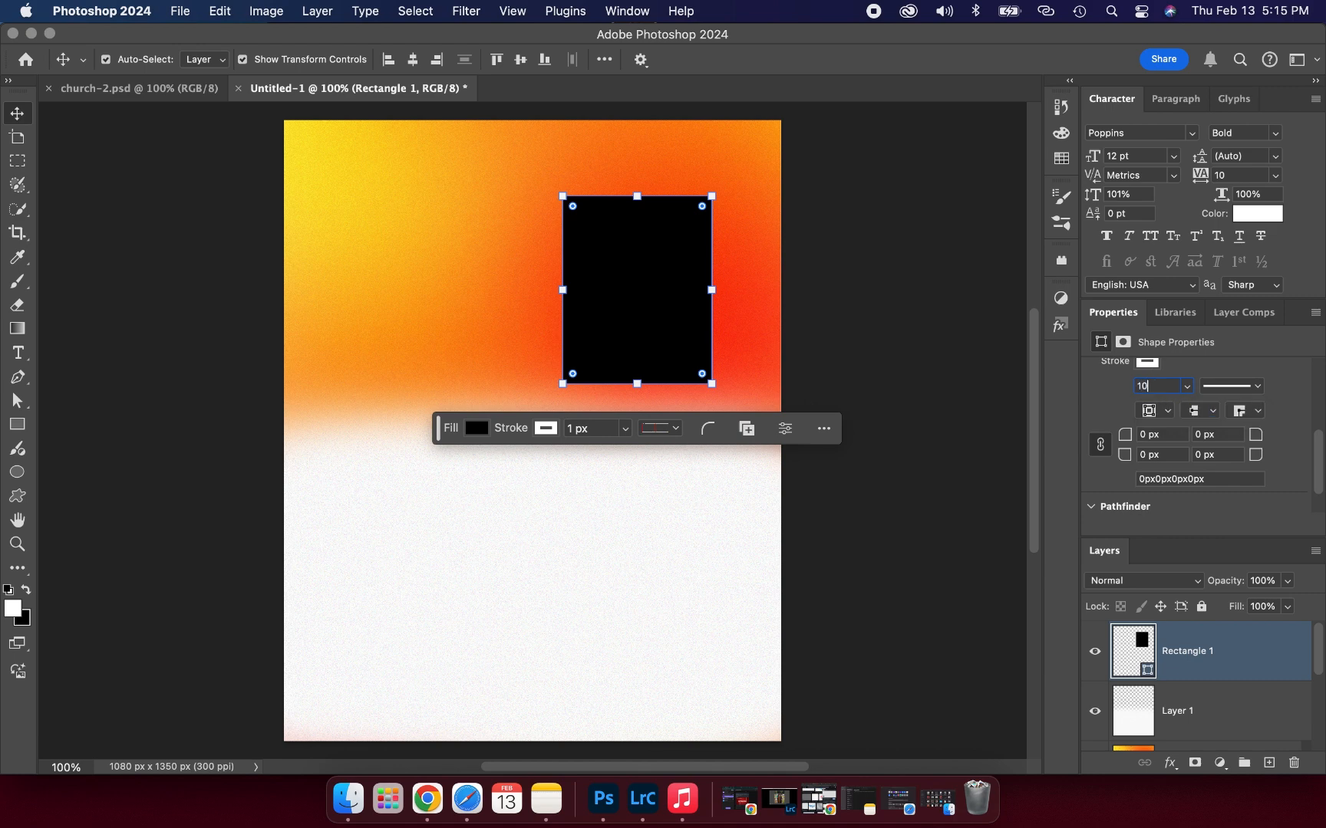
pyautogui.press('Return')
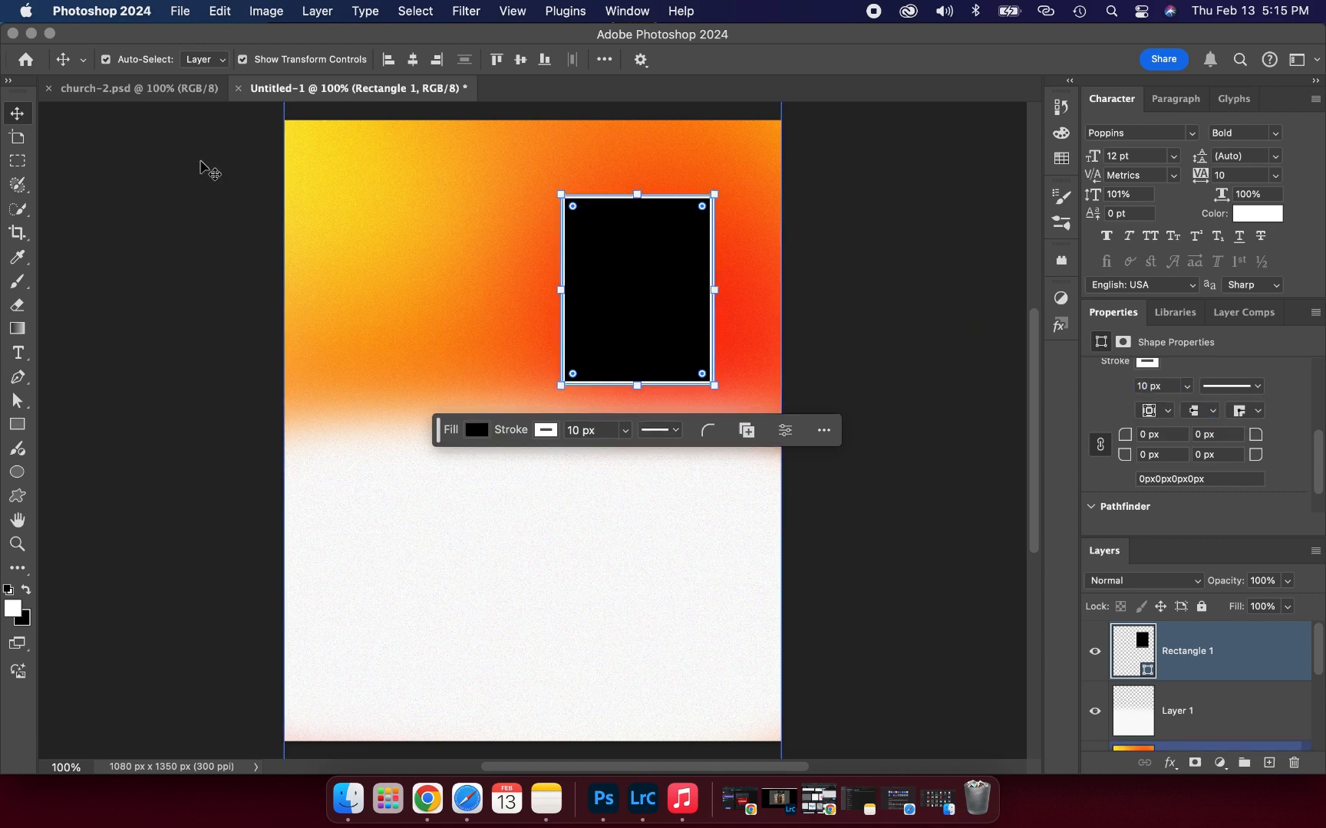
pyautogui.click(177, 173)
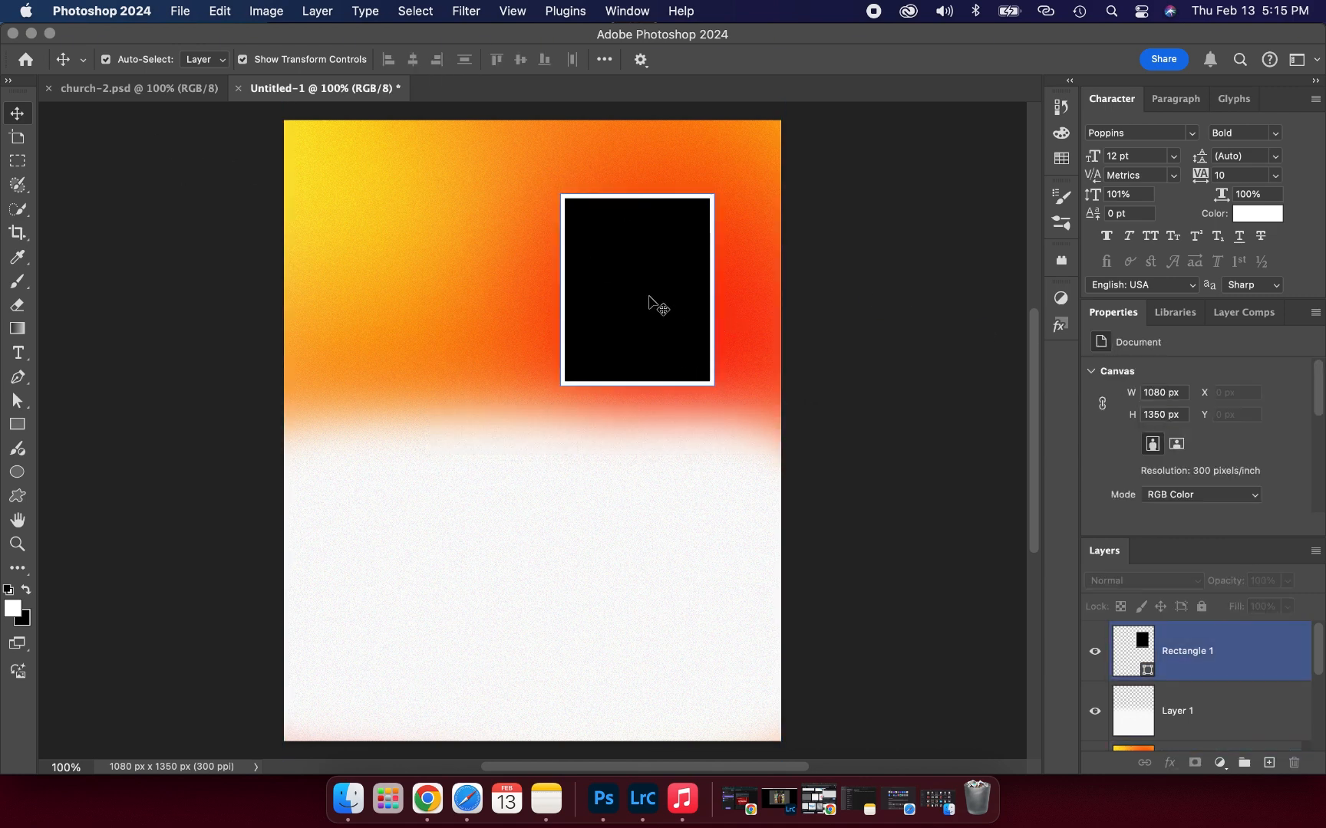
# Set the black rectangle's white stroke width to 20 px
pyautogui.click(649, 297)
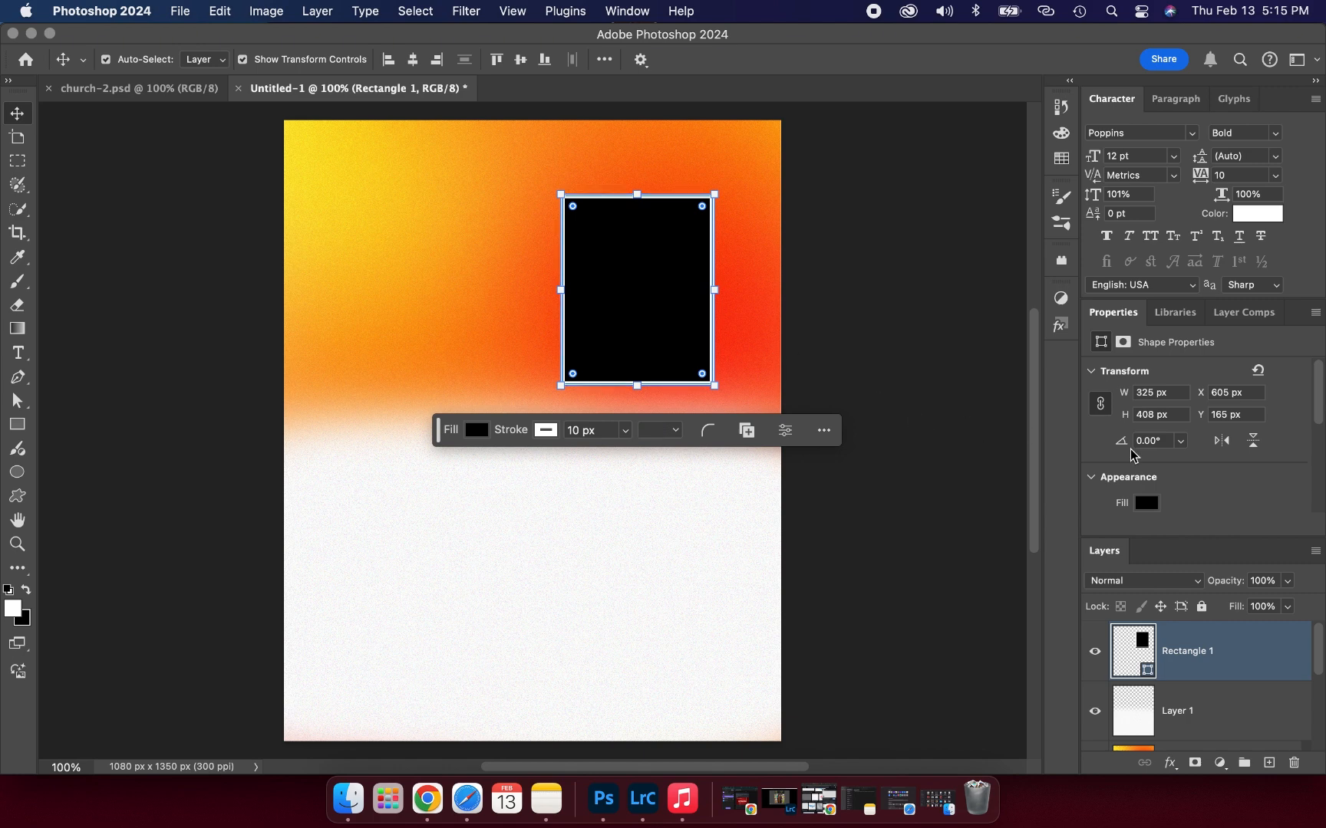
pyautogui.scroll(-3, 1129, 448)
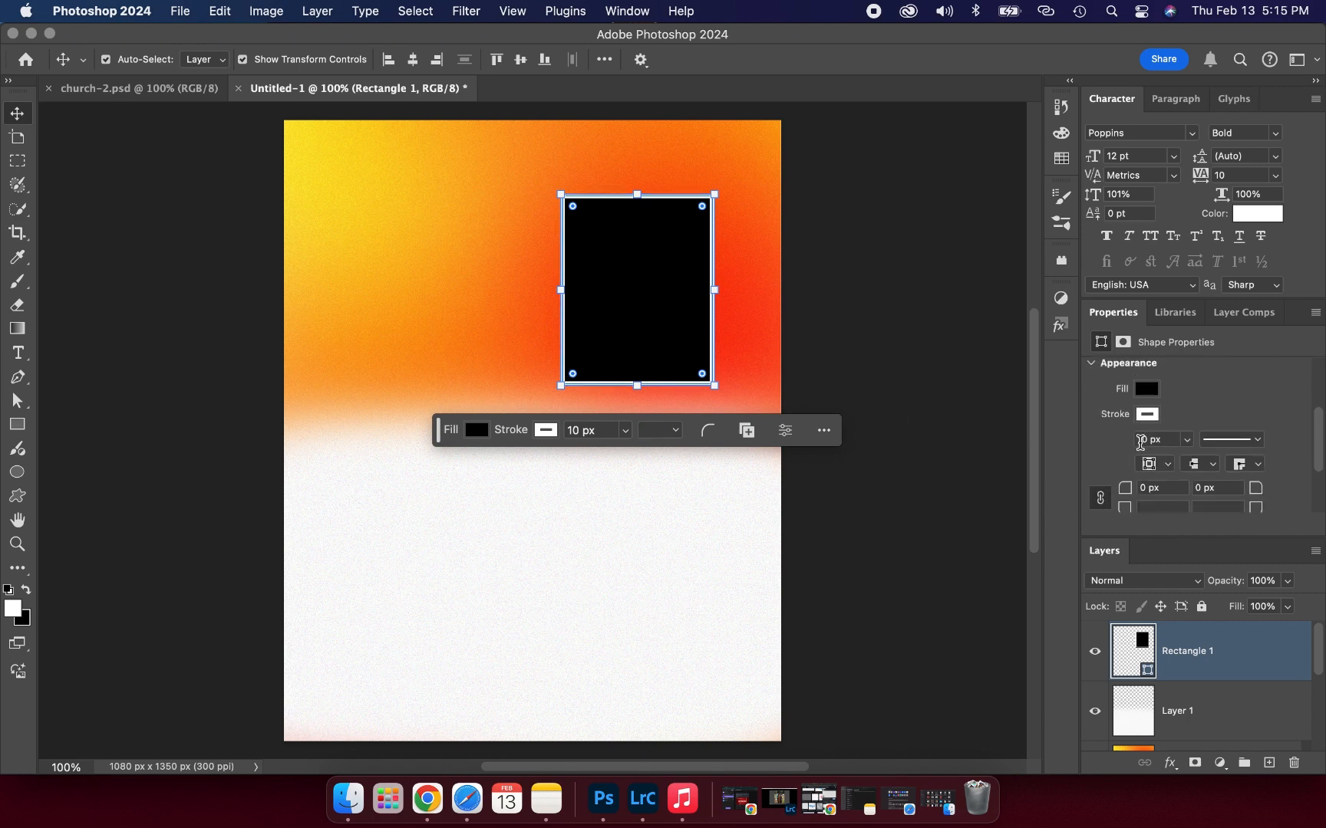
pyautogui.click(1140, 442)
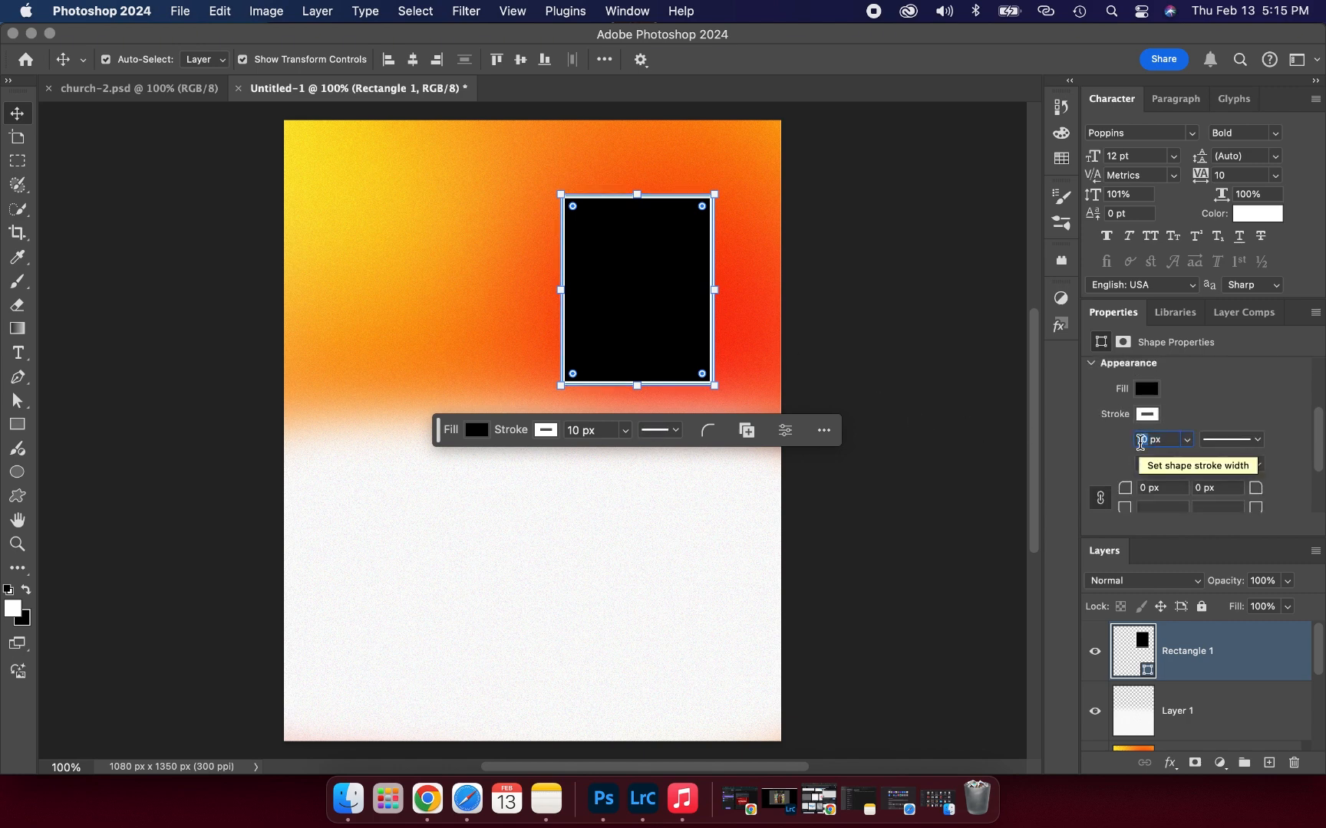
pyautogui.write('20')
pyautogui.press('Return')
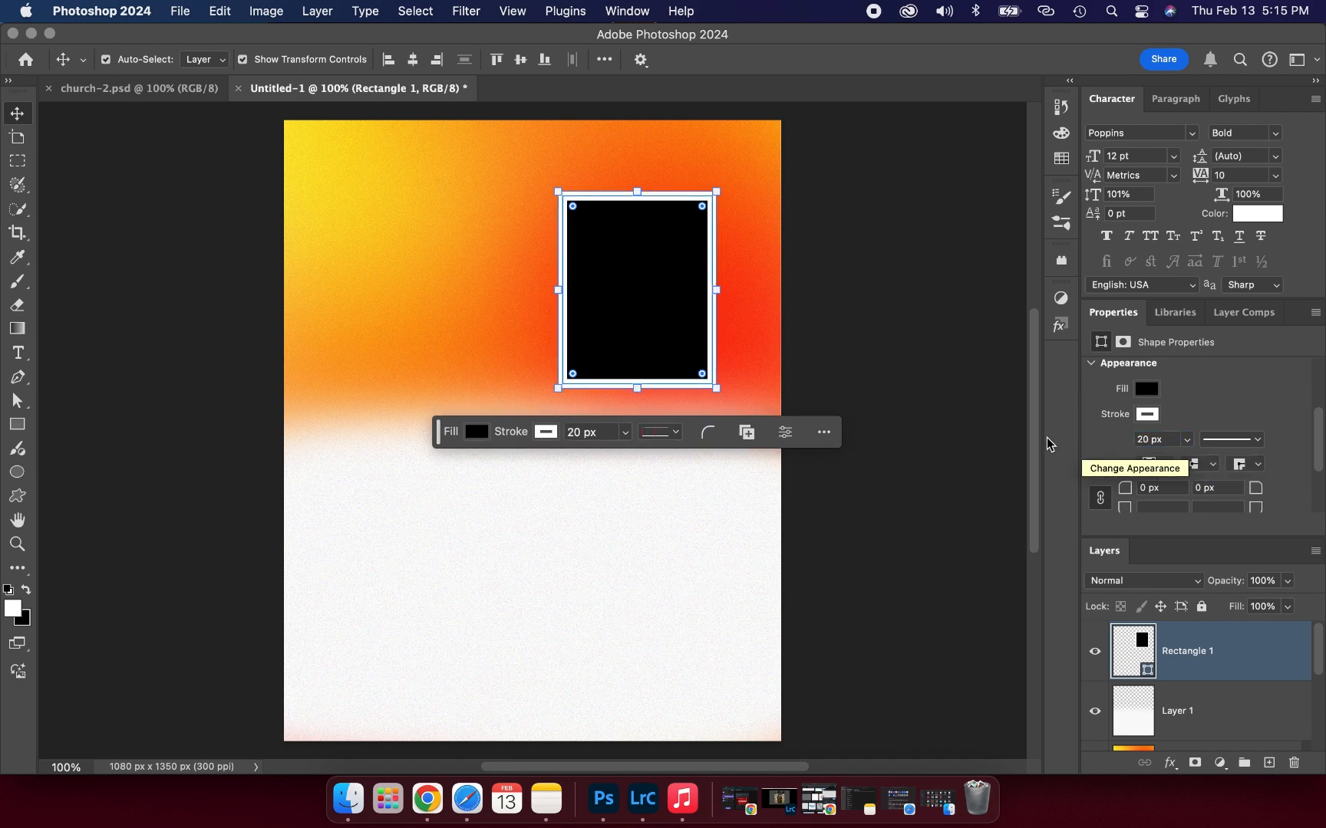
pyautogui.click(985, 431)
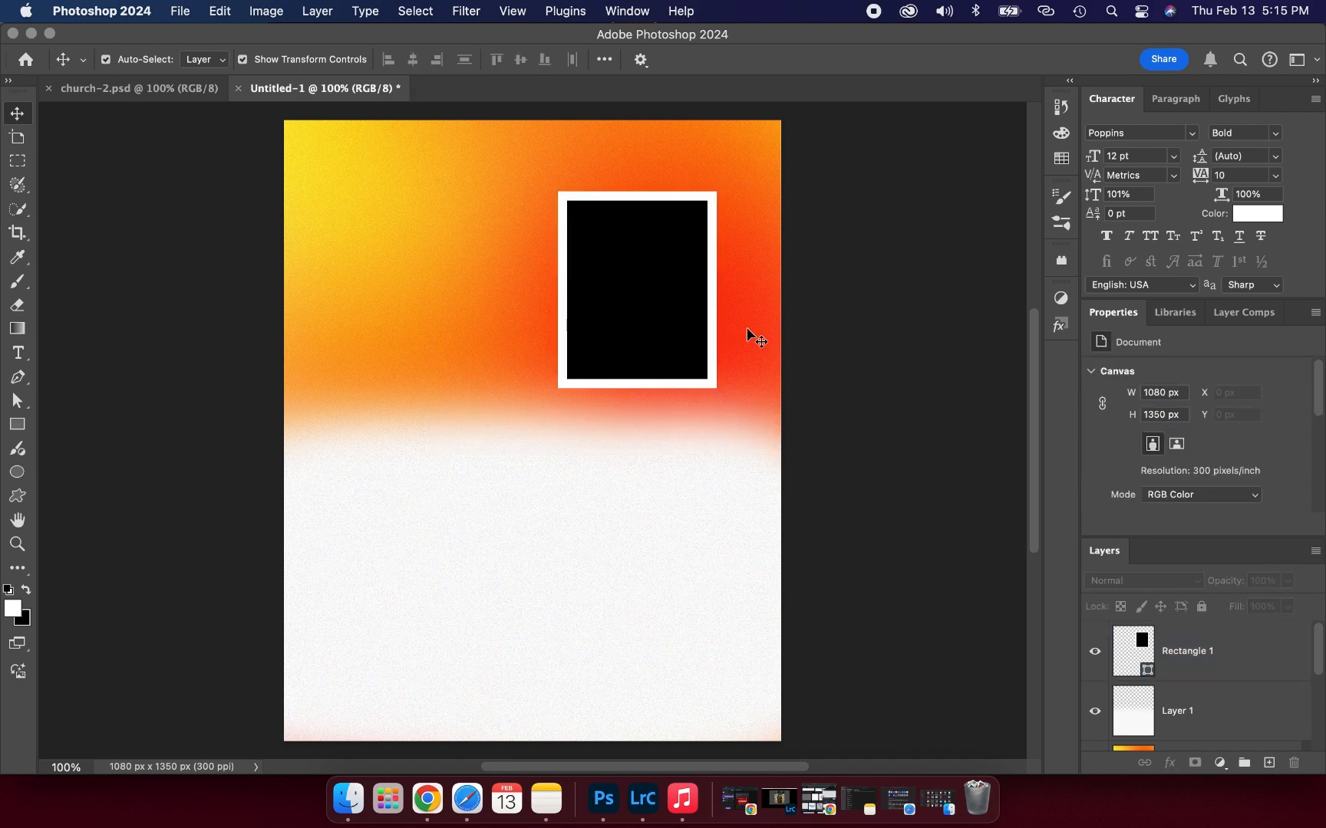
# Duplicate the framed rectangle and place the copy diagonally below at about X 768, Y 429 px, running past the canvas's right edge
pyautogui.click(642, 296)
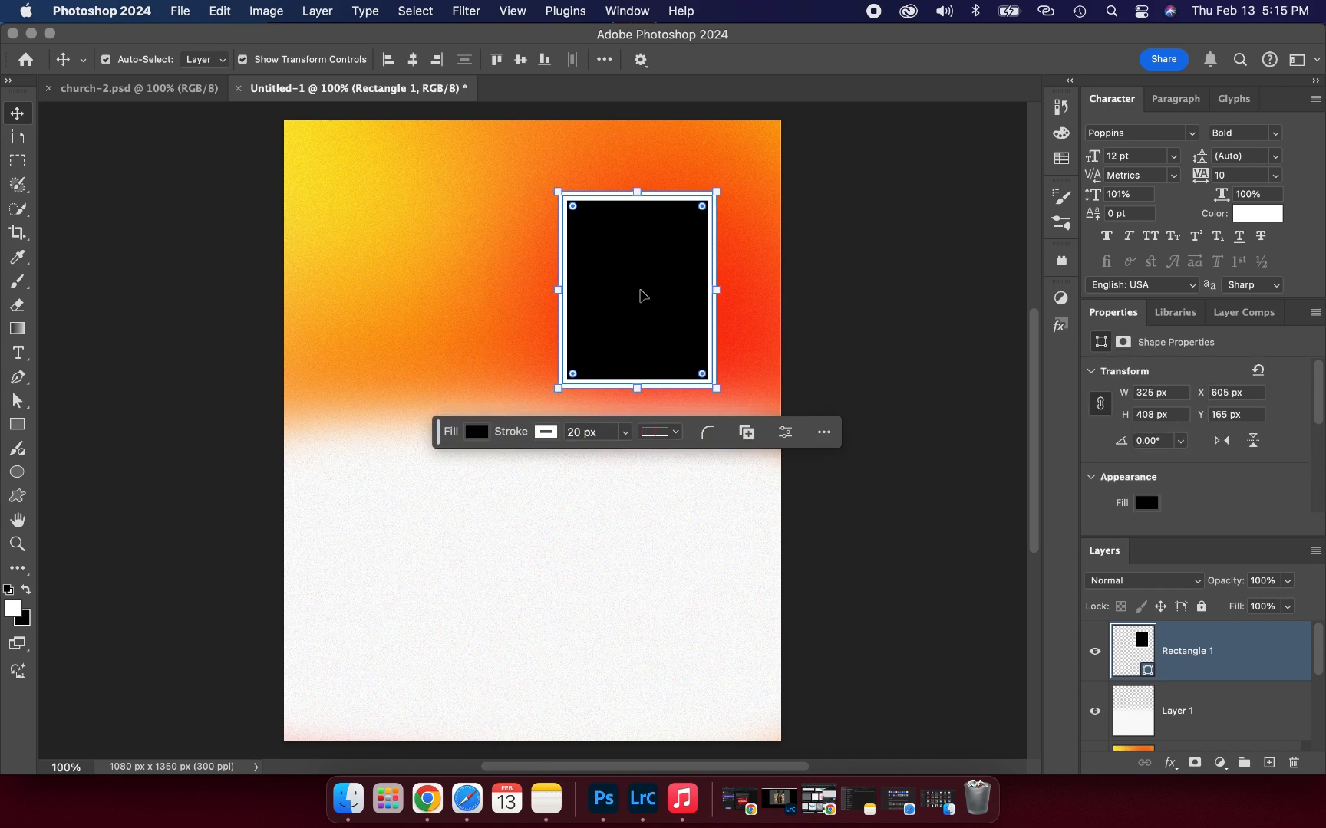
pyautogui.press('super+j')
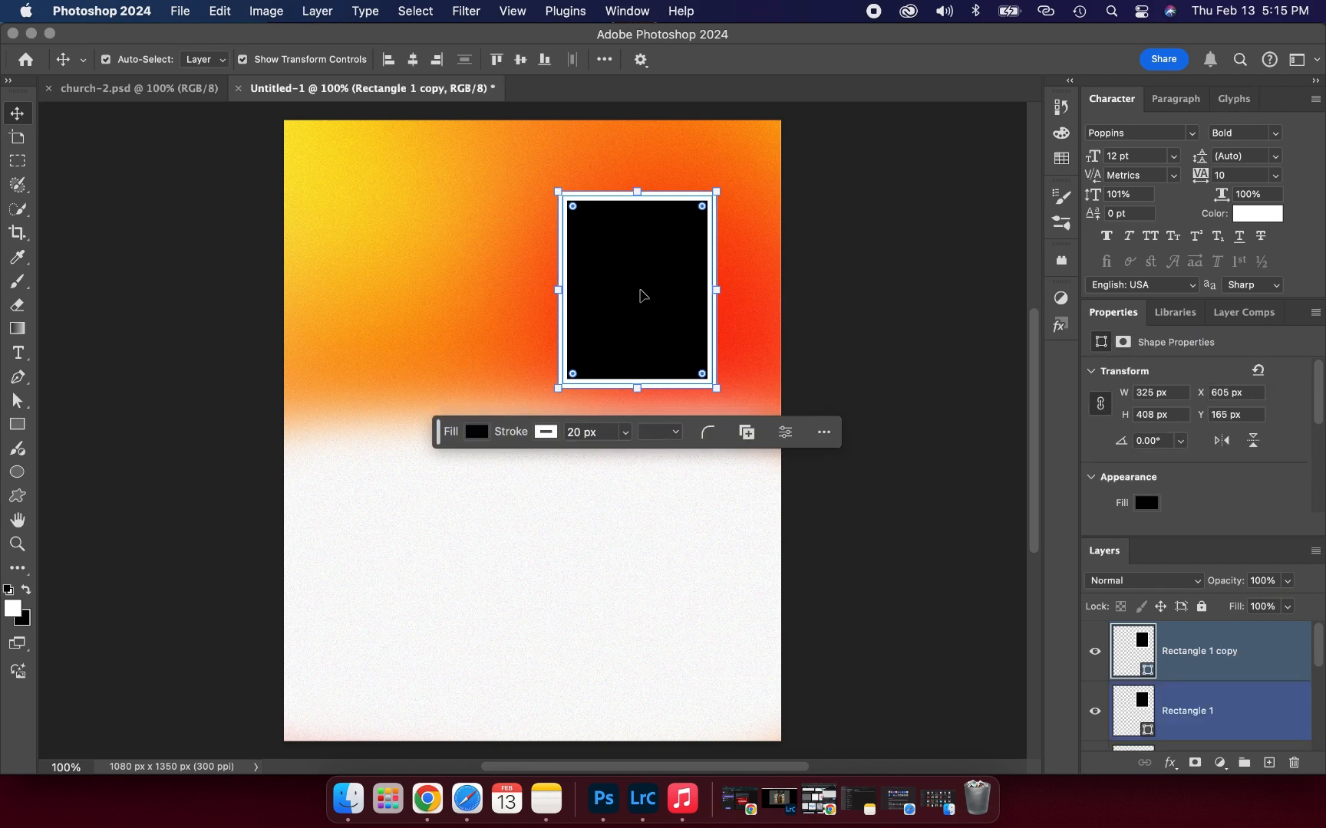
pyautogui.moveTo(642, 296); pyautogui.dragTo(708, 412)
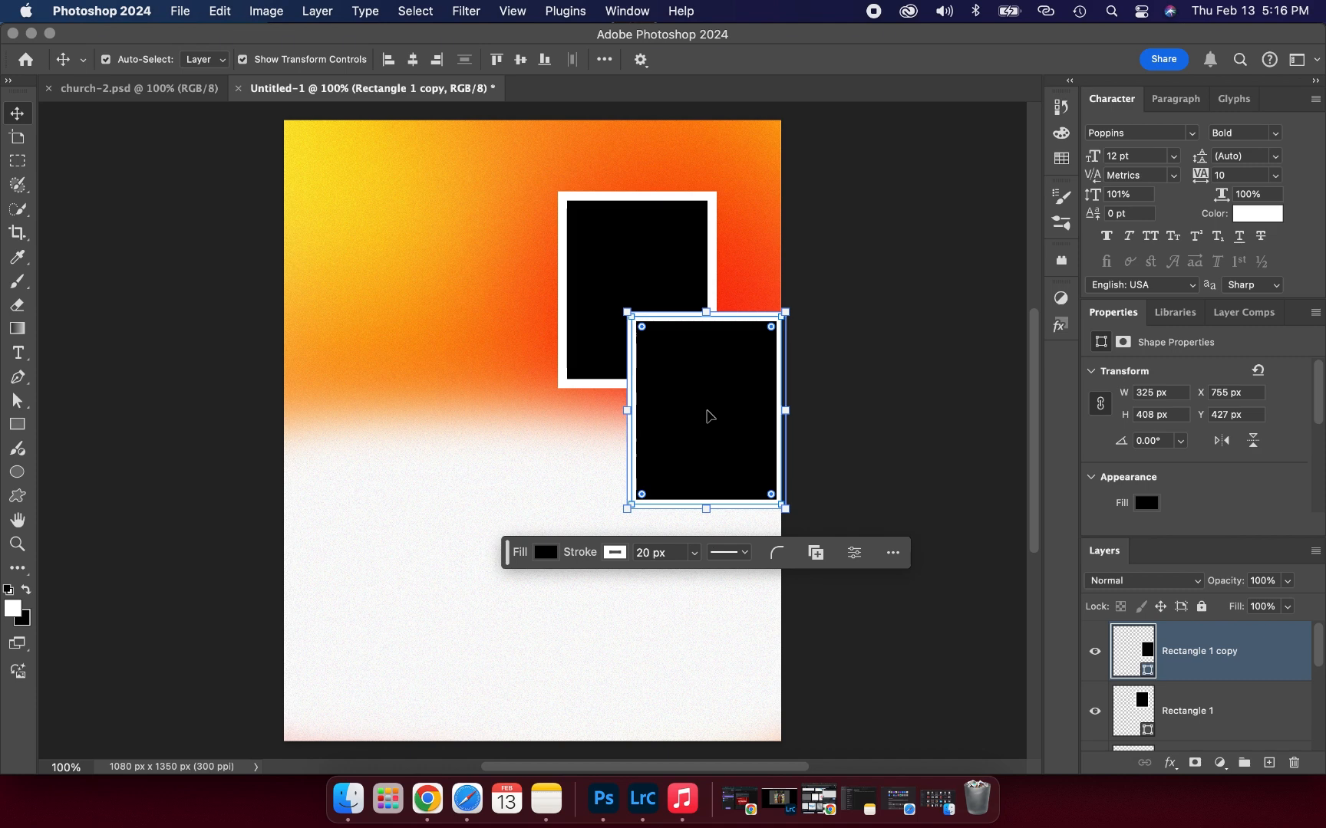
pyautogui.moveTo(706, 414); pyautogui.dragTo(712, 416)
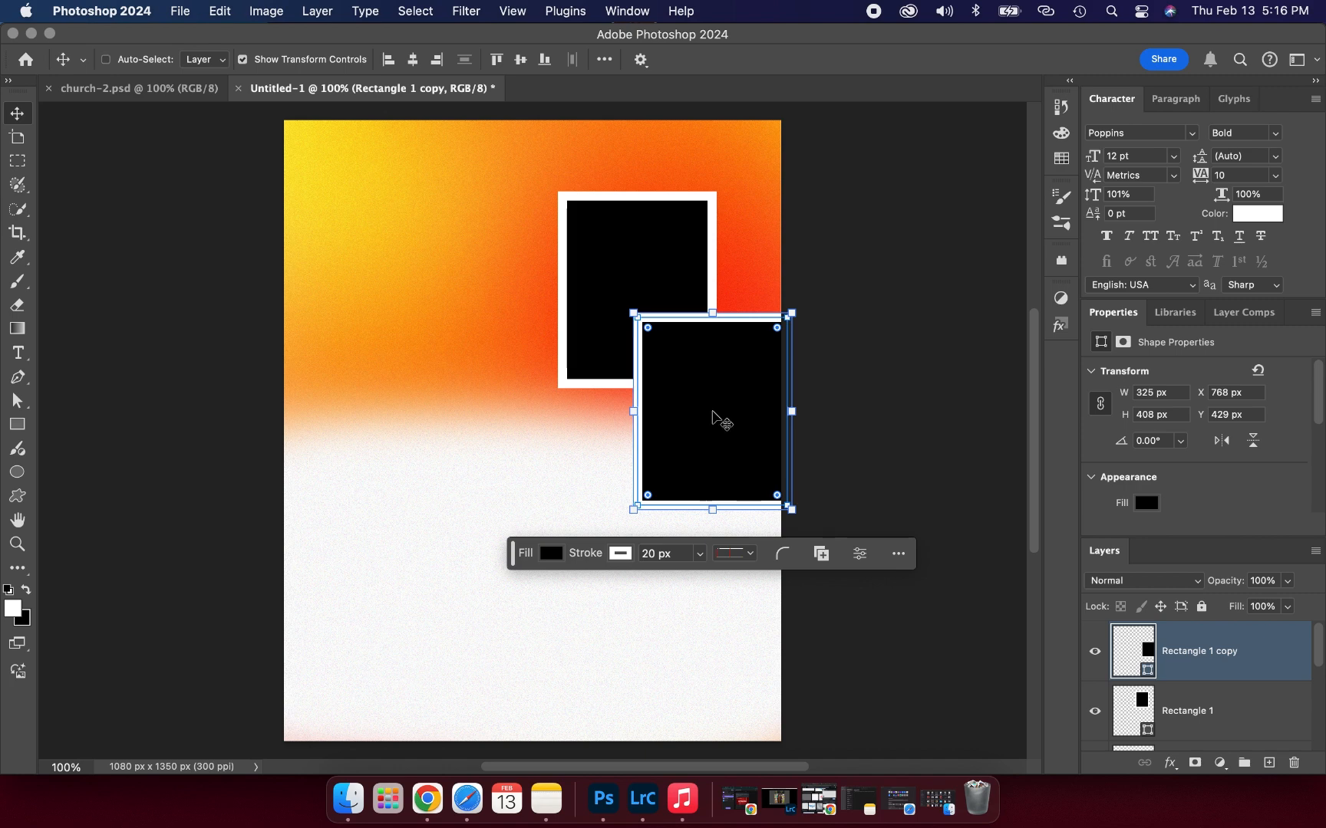
# Duplicate the right-hand frame, shorten the copy to about 330 px high and place it to the left at about X 443, Y 534 px
pyautogui.press('super+j')
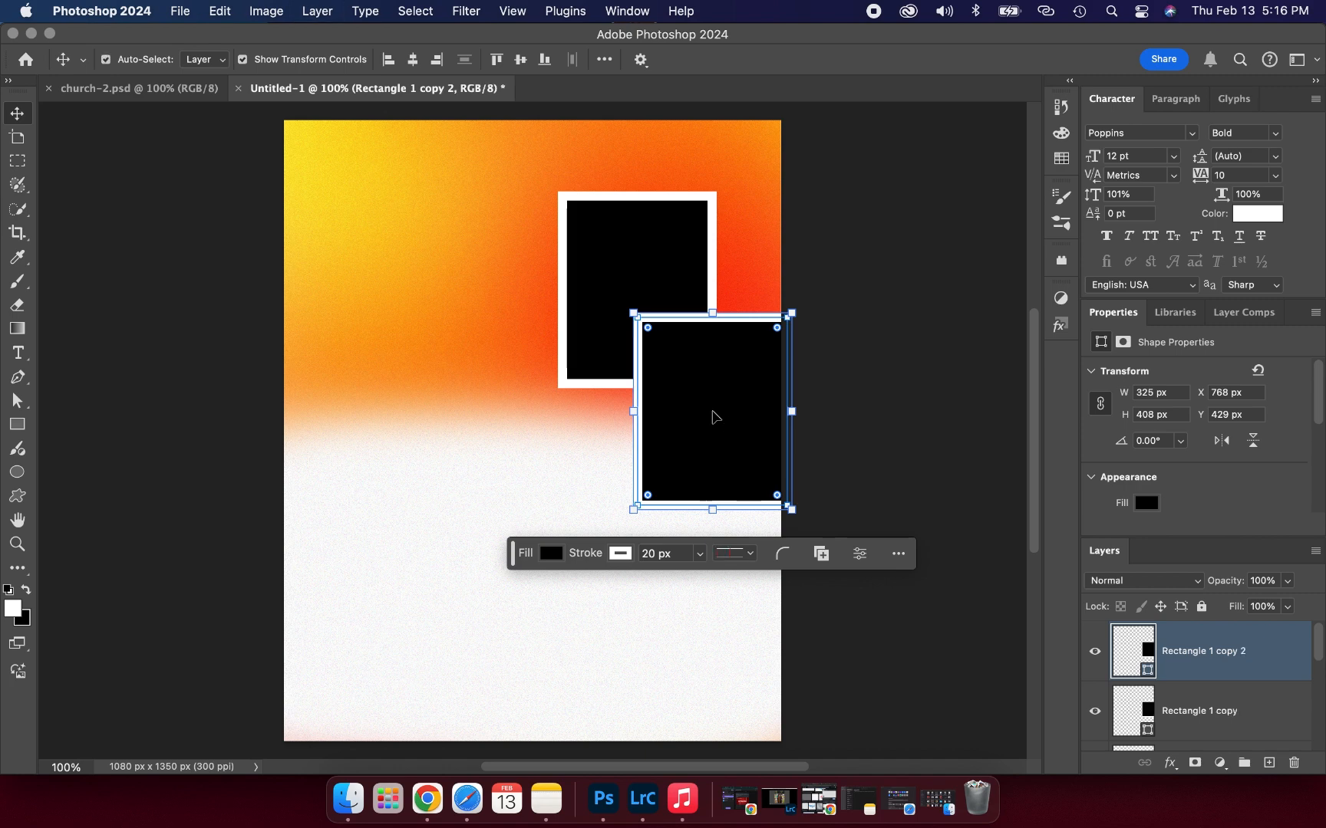
pyautogui.moveTo(713, 416); pyautogui.dragTo(580, 452)
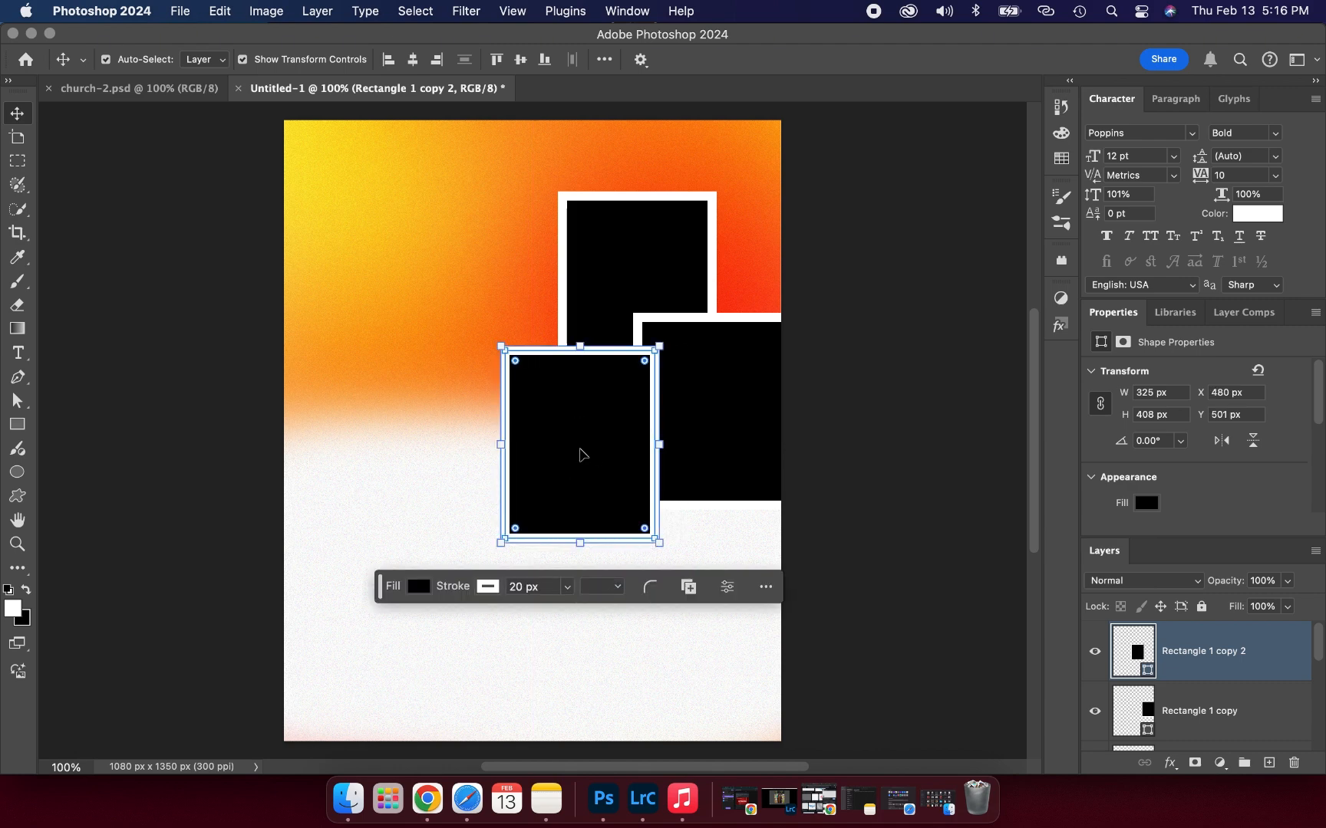
pyautogui.click(580, 347)
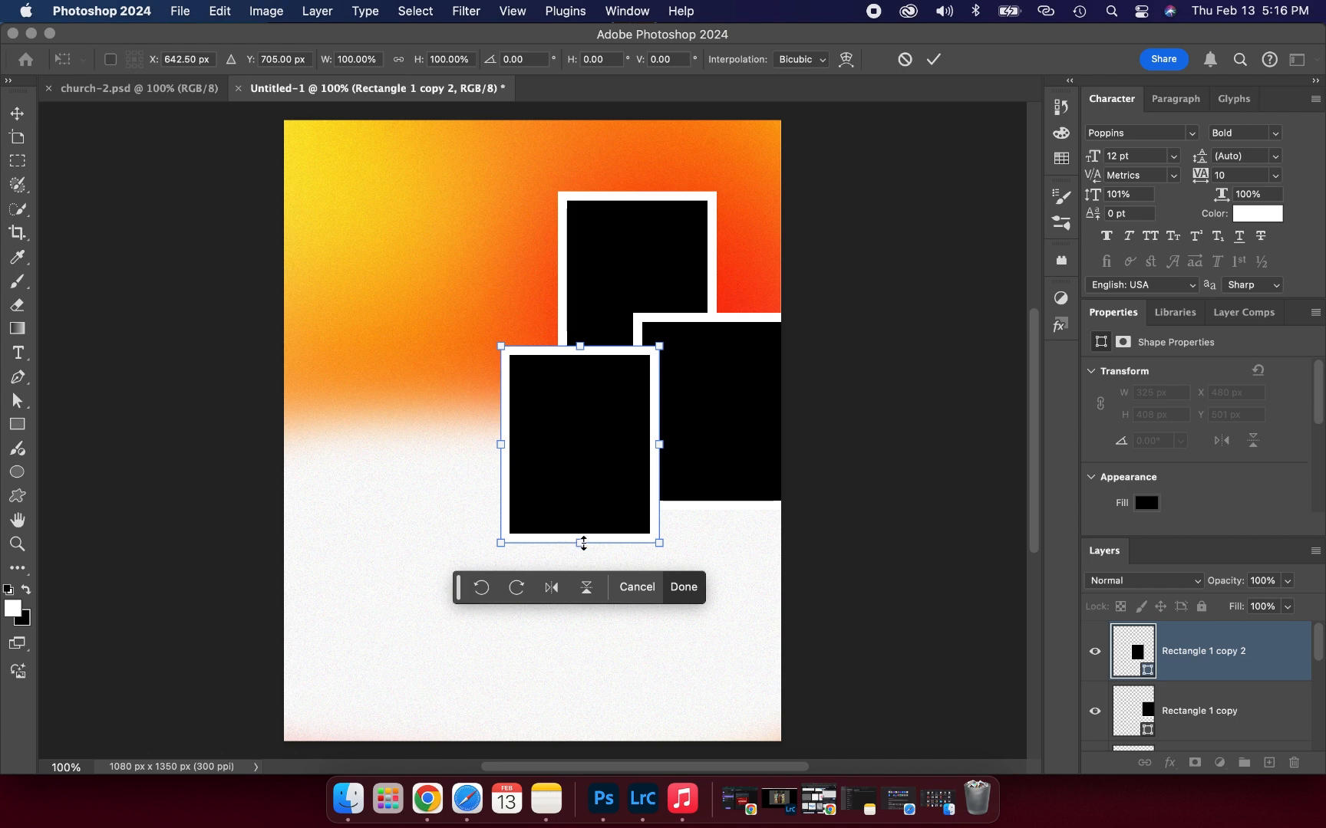
pyautogui.moveTo(584, 543); pyautogui.dragTo(583, 511)
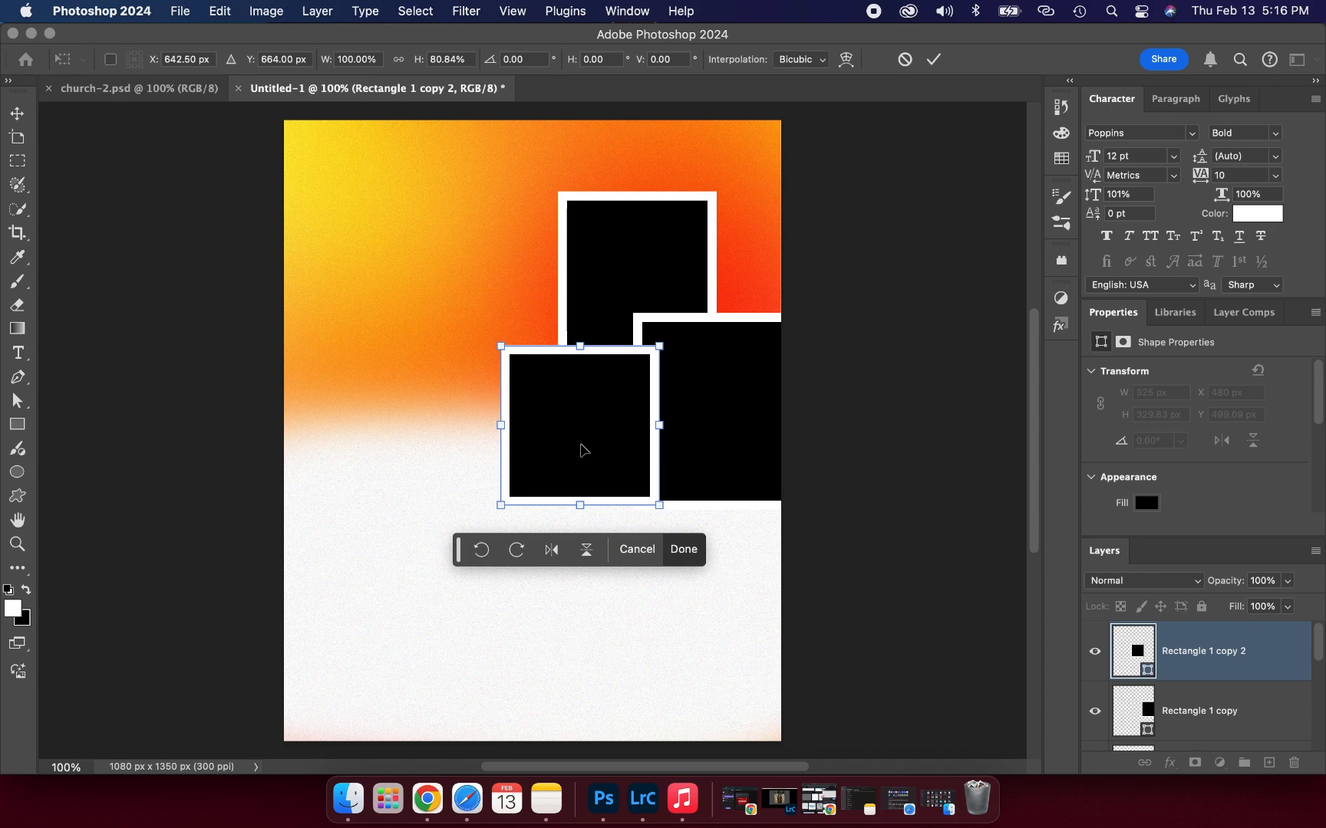
pyautogui.moveTo(581, 450); pyautogui.dragTo(581, 450)
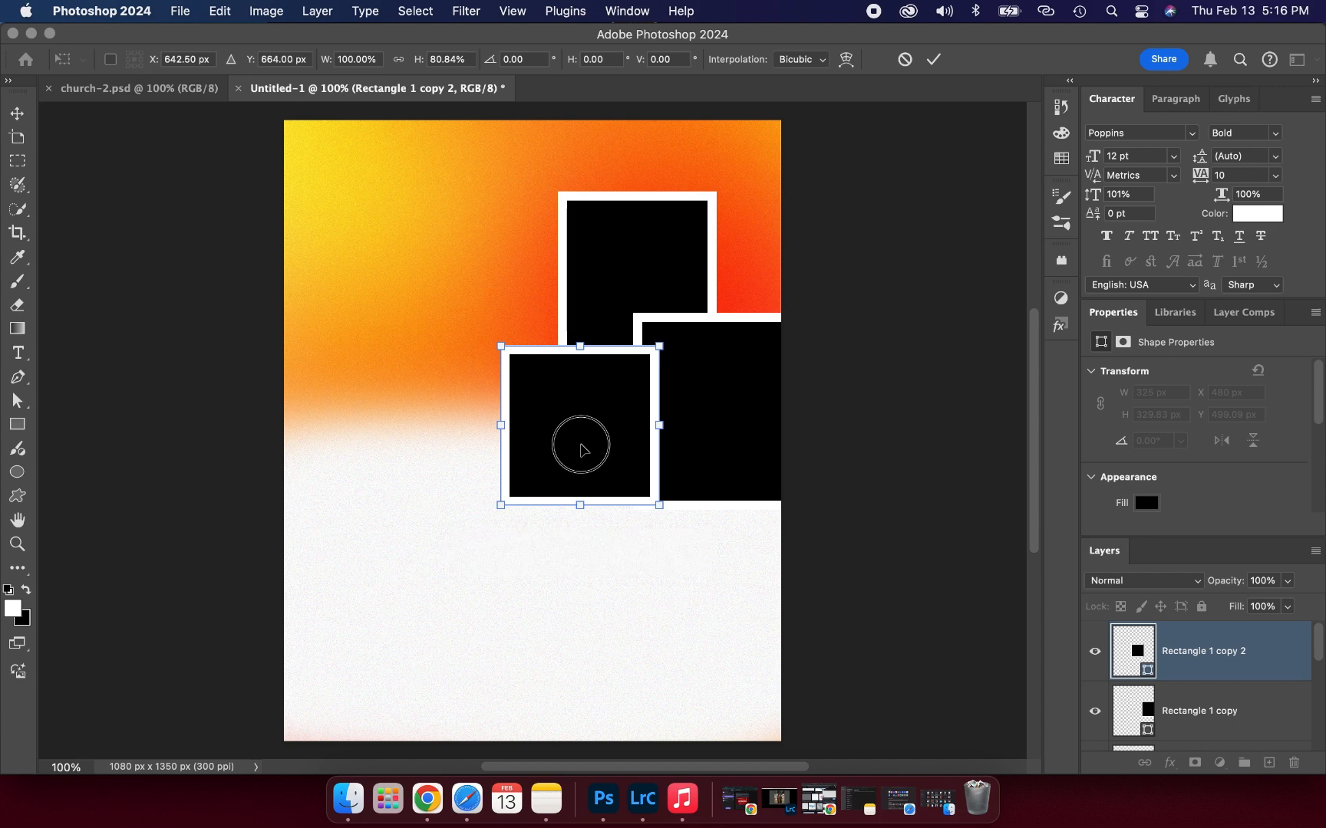
pyautogui.moveTo(580, 450); pyautogui.dragTo(566, 465)
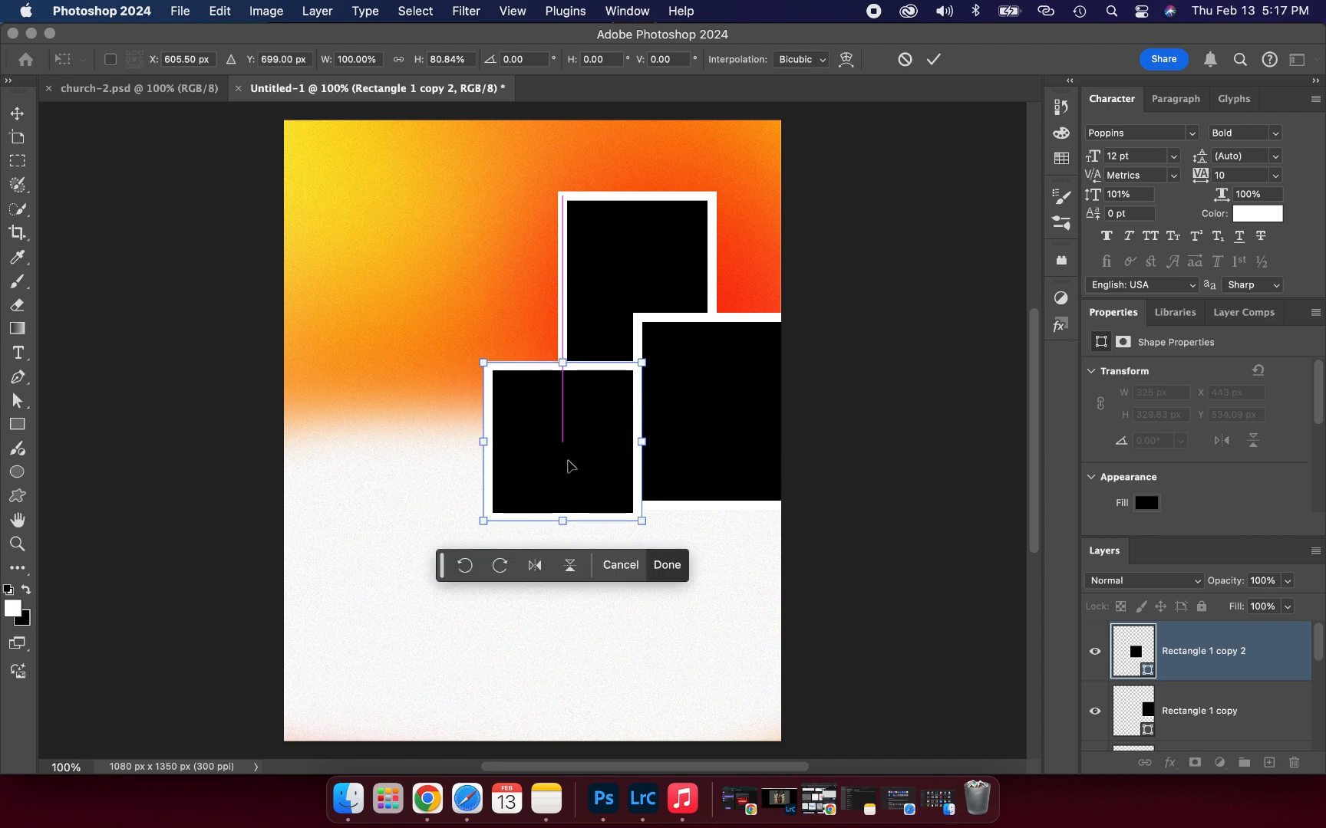
pyautogui.click(933, 59)
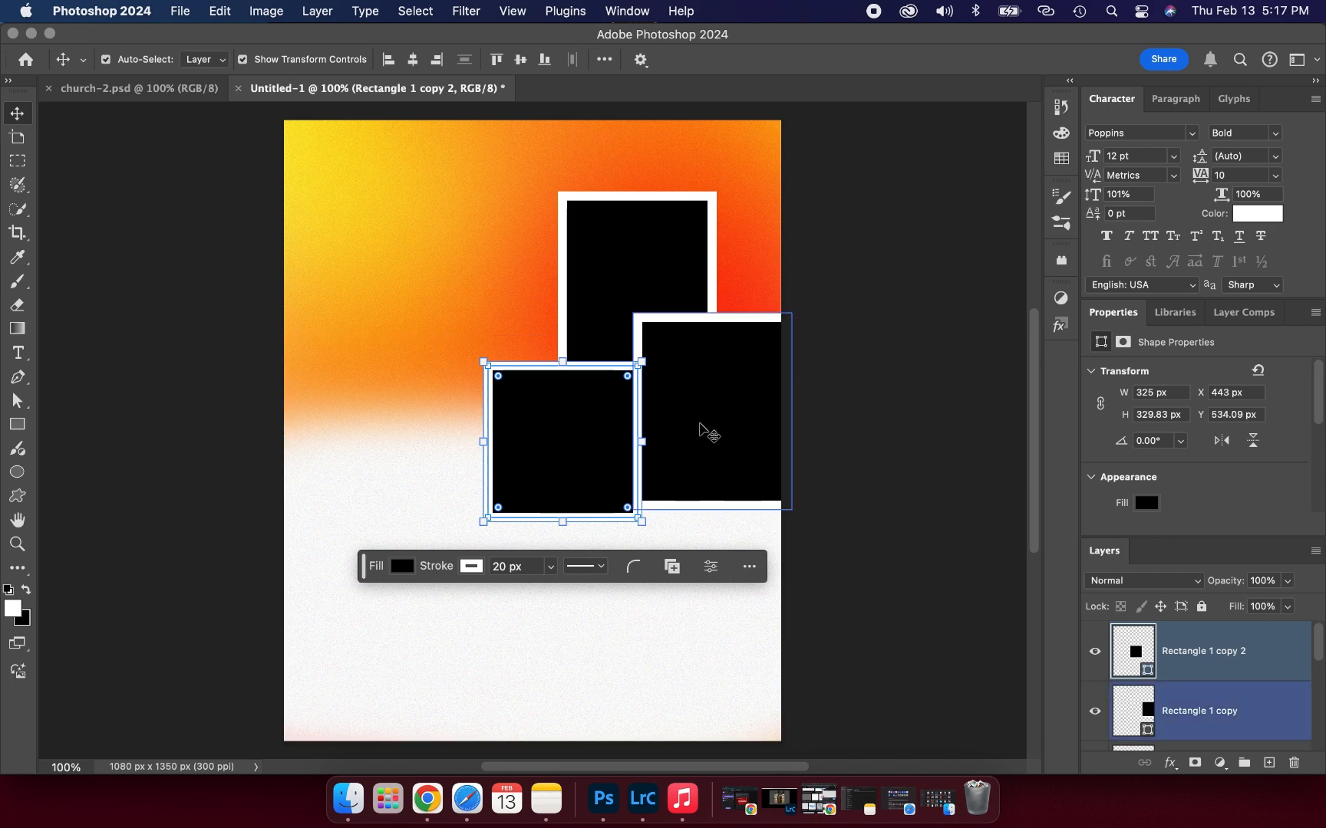
# Duplicate the right-hand 325 x 408 px frame and place the copy below it at about X 755, Y 757 px
pyautogui.click(720, 373)
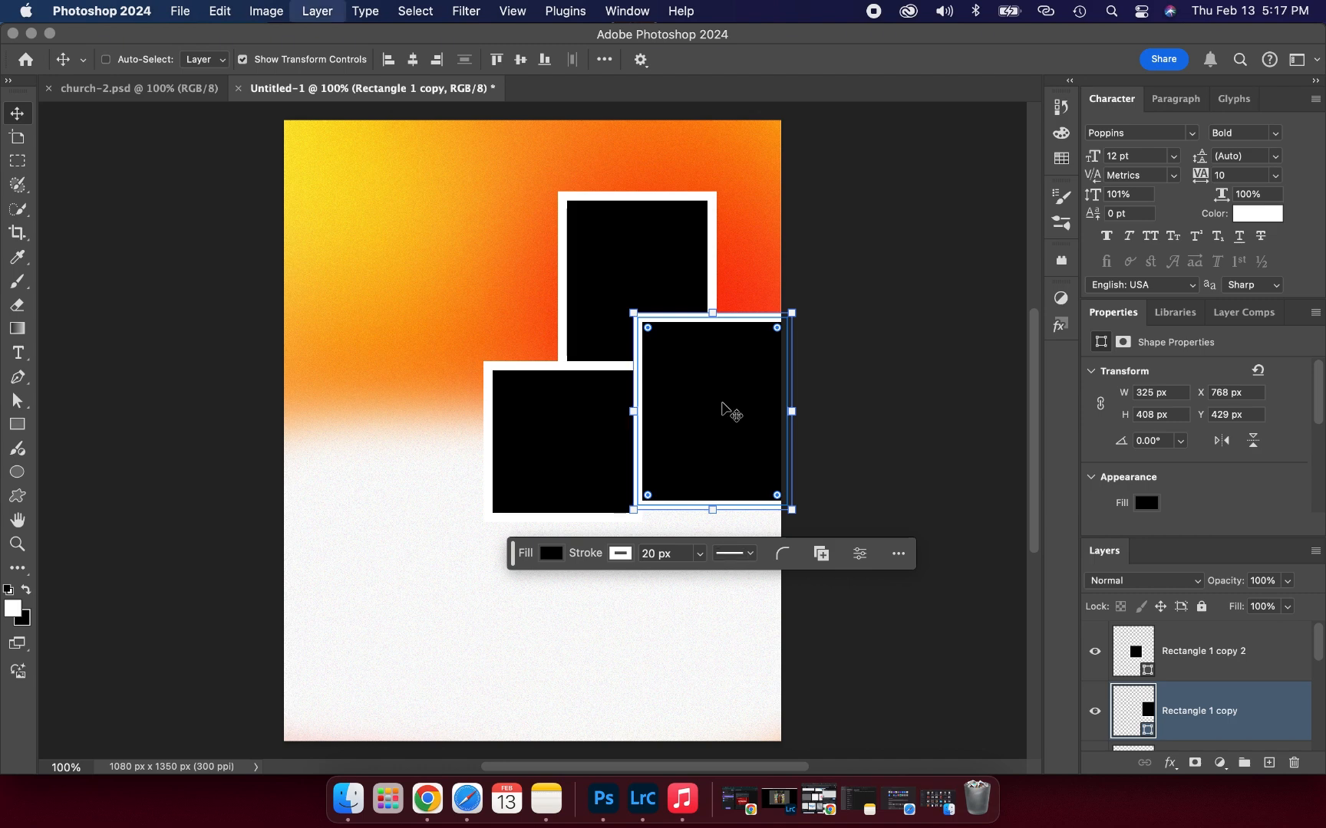
pyautogui.press('super+j')
pyautogui.click(722, 405)
pyautogui.moveTo(722, 405); pyautogui.dragTo(715, 557)
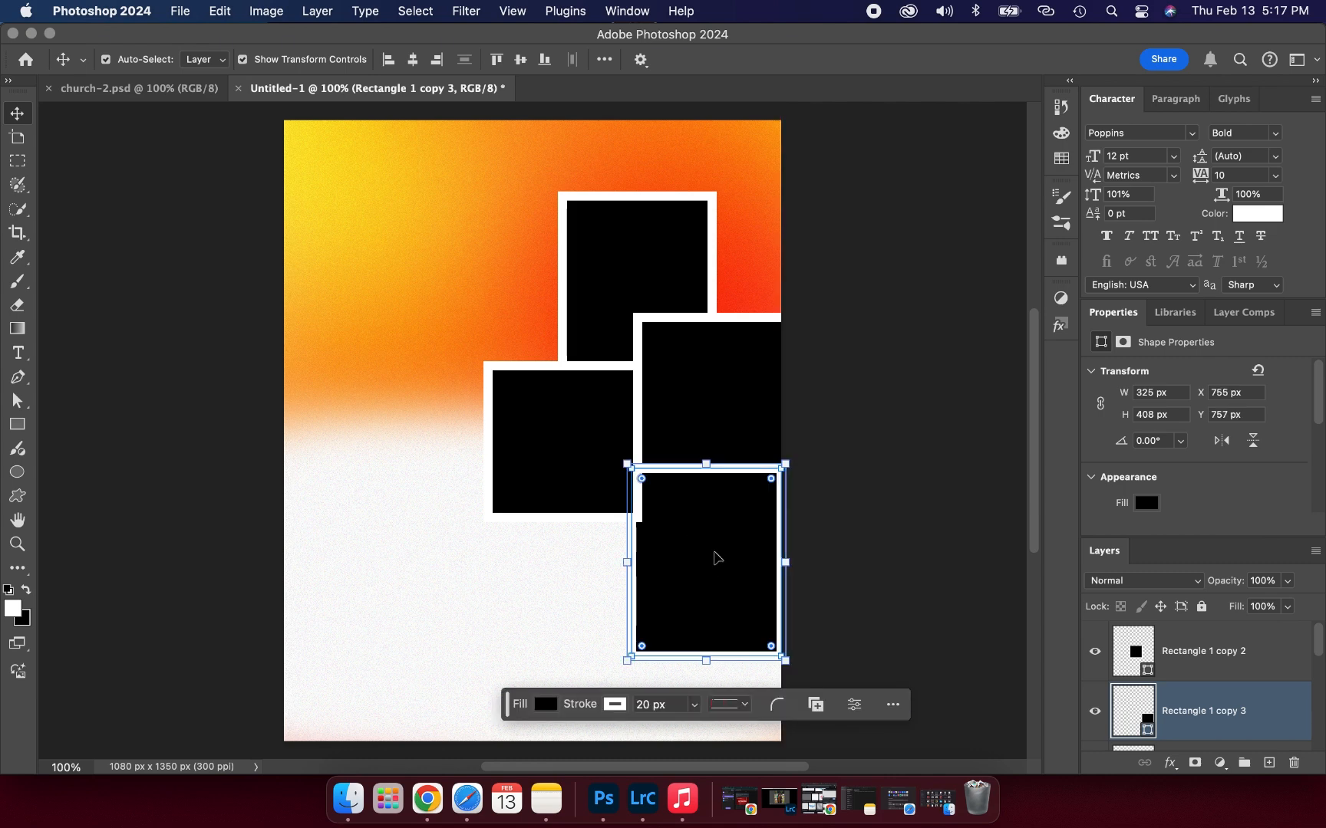
# Raise the lowest frame's layer above the other frames and reposition it at about X 755, Y 811 px
pyautogui.keyDown('shift'); pyautogui.click(541, 402); pyautogui.keyUp('shift')
pyautogui.moveTo(1212, 711); pyautogui.dragTo(1206, 630)
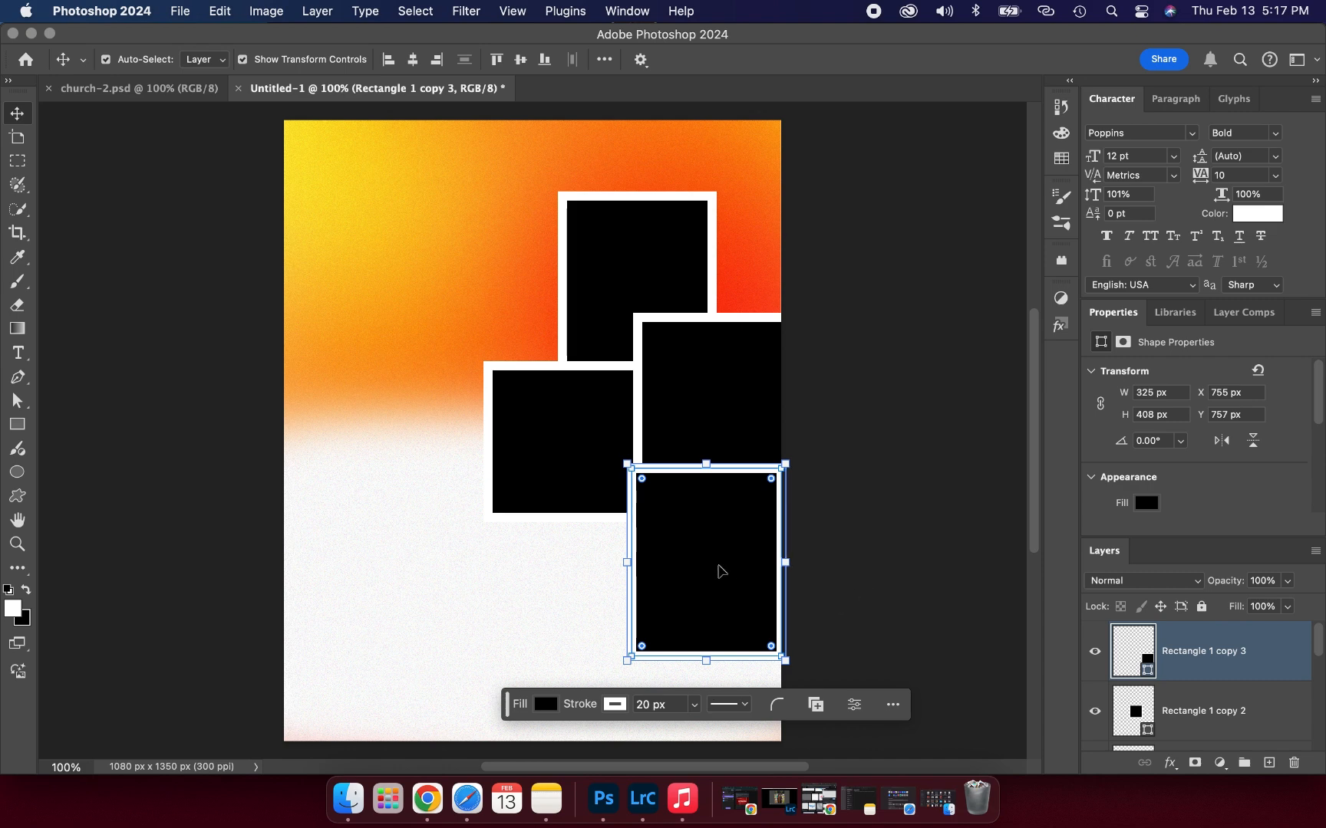
pyautogui.moveTo(718, 571); pyautogui.dragTo(682, 577)
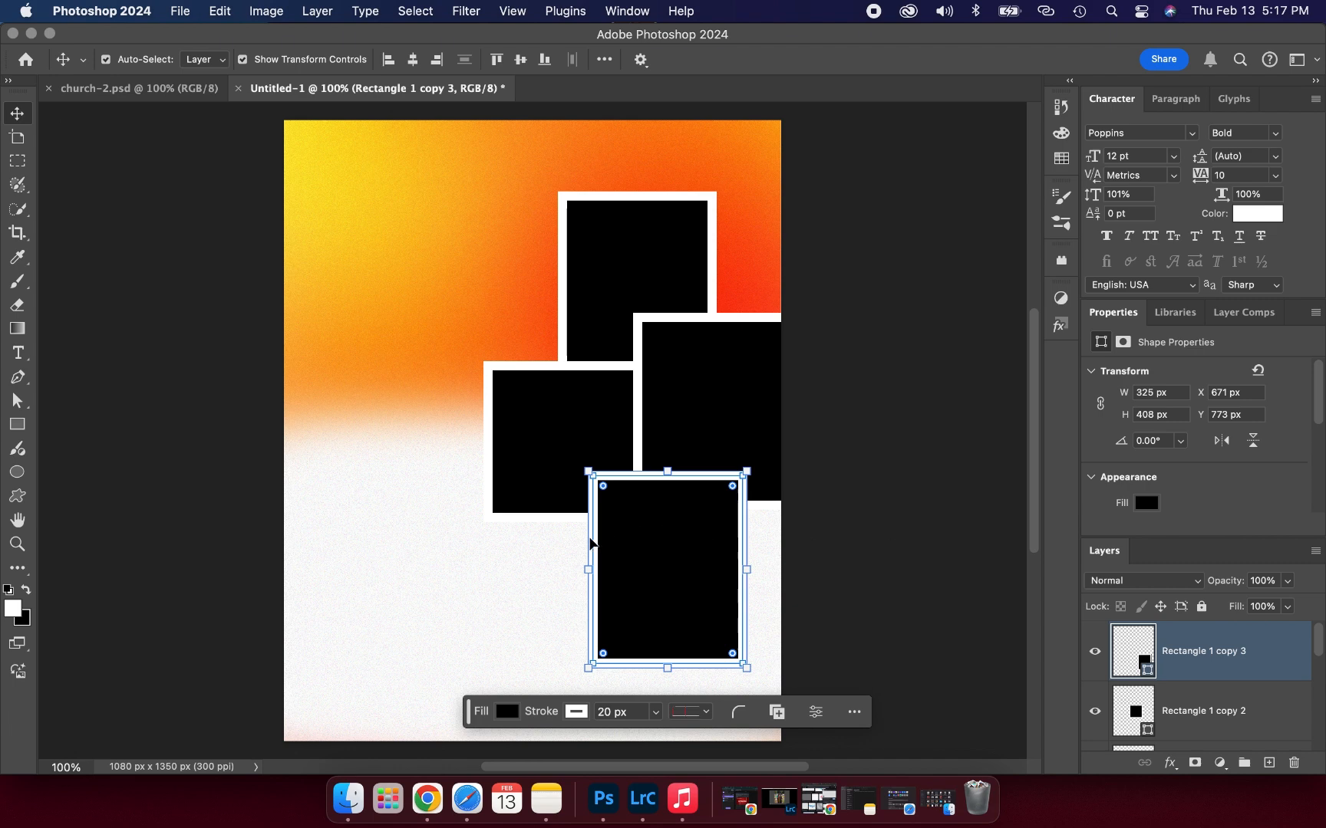
pyautogui.moveTo(645, 577); pyautogui.dragTo(680, 595)
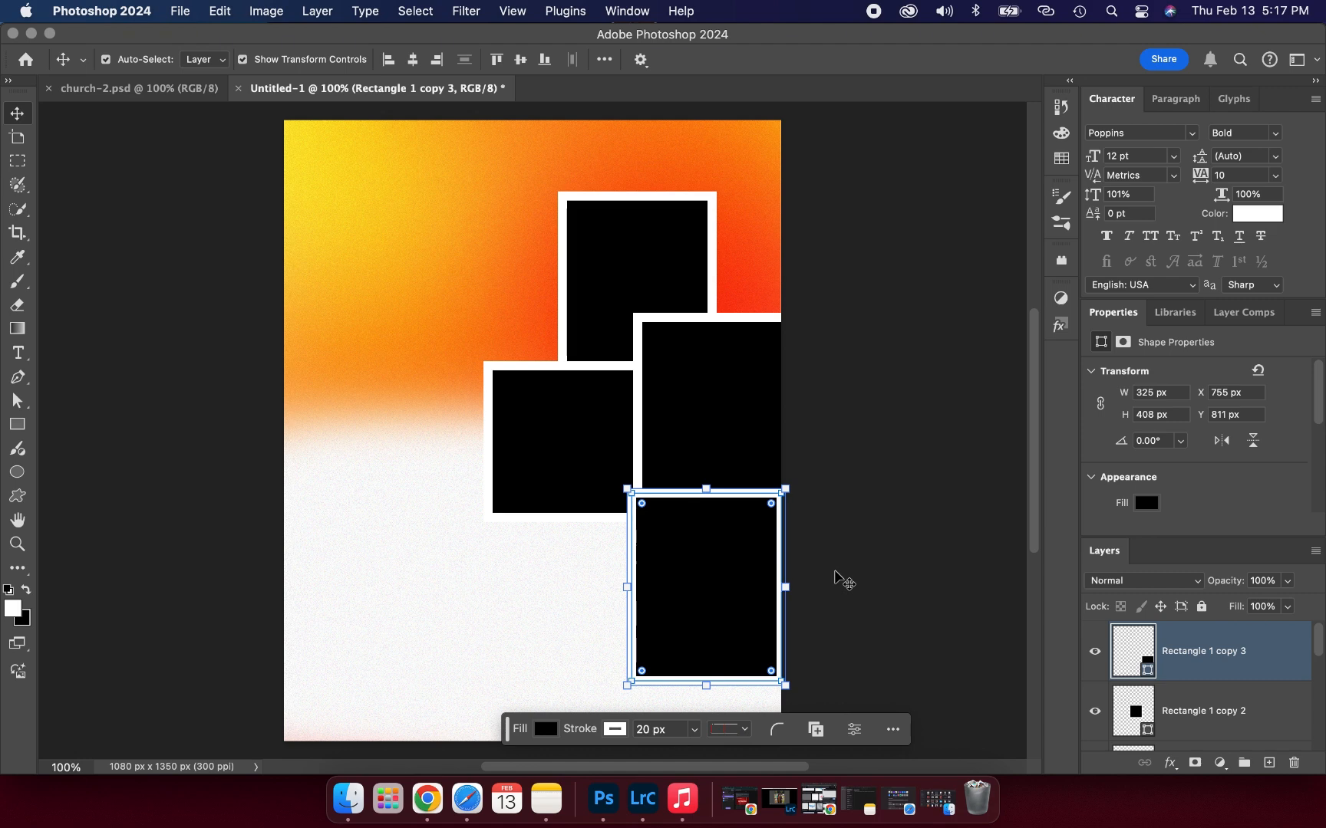
# Scale all four framed rectangles together to about 108.4% and centre the group at about X 753, Y 793 px
pyautogui.keyDown('shift'); pyautogui.click(711, 445); pyautogui.keyUp('shift')
pyautogui.keyDown('shift'); pyautogui.click(589, 433); pyautogui.keyUp('shift')
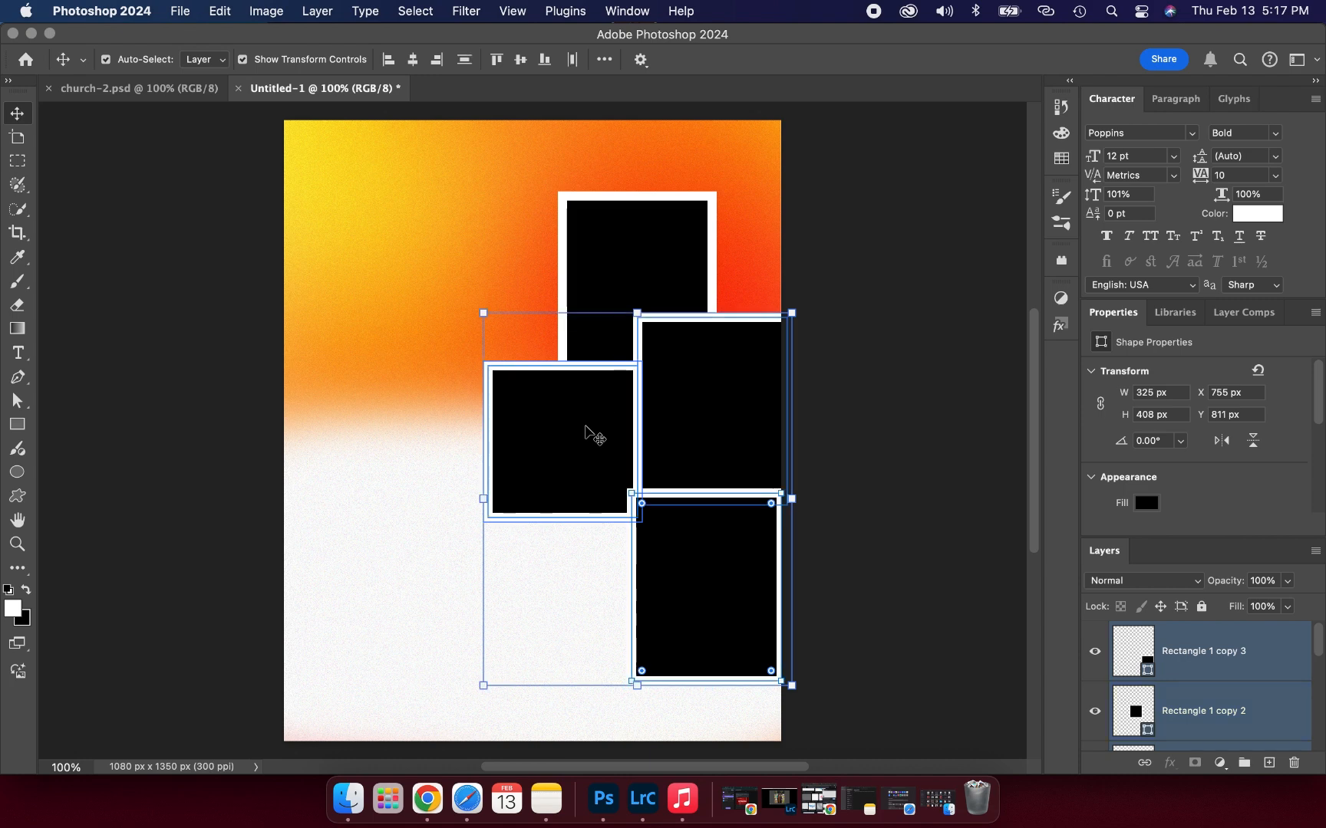
pyautogui.keyDown('shift'); pyautogui.click(629, 264); pyautogui.keyUp('shift')
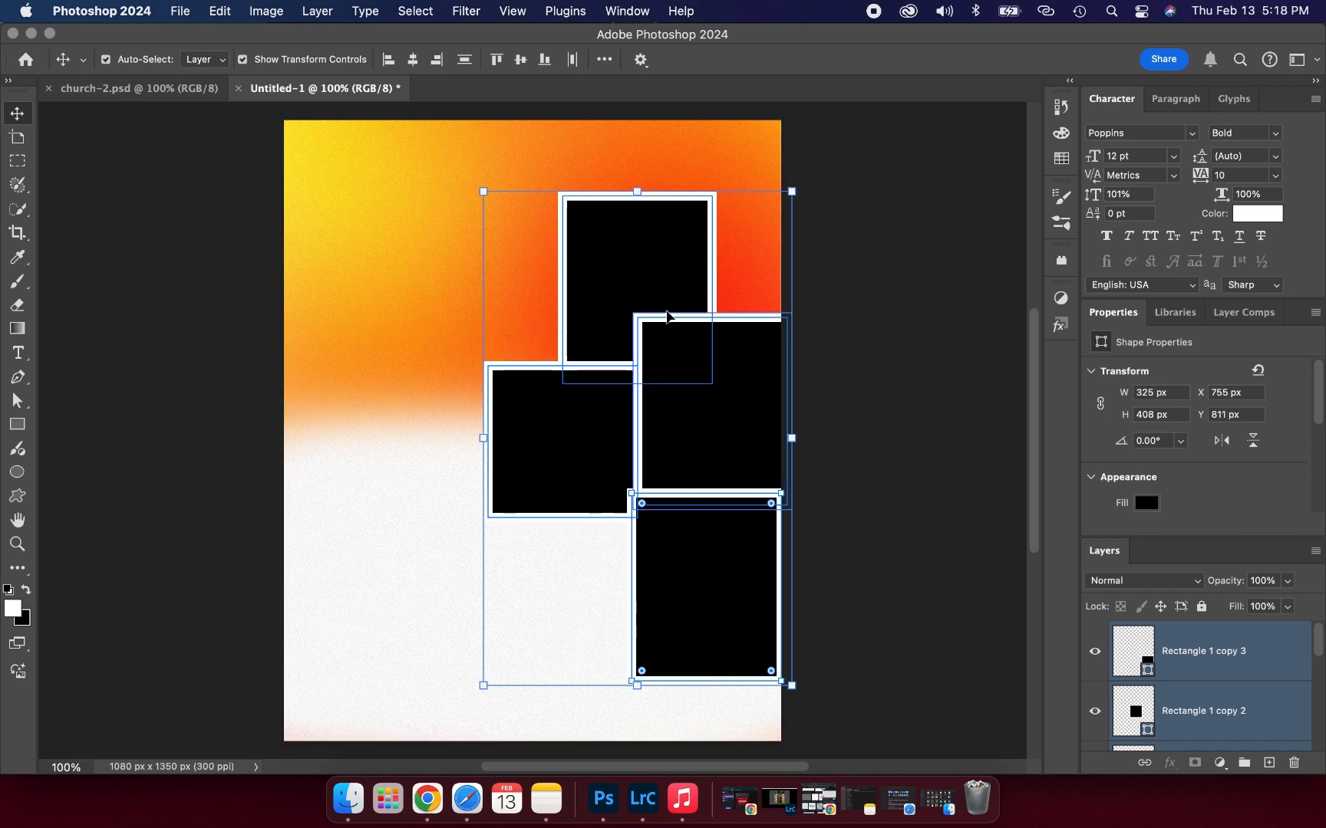
pyautogui.click(639, 193)
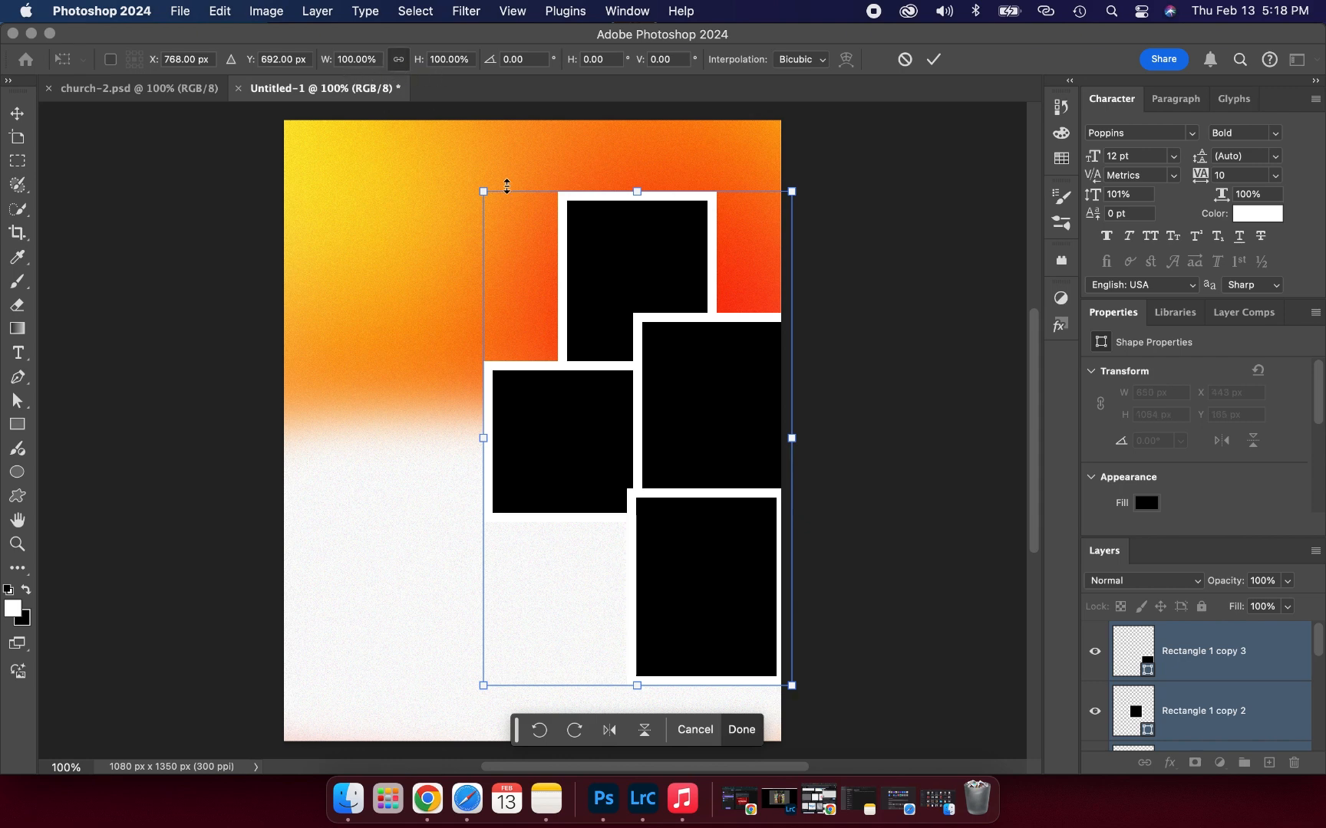
pyautogui.moveTo(478, 187); pyautogui.dragTo(422, 164)
pyautogui.moveTo(580, 256); pyautogui.dragTo(593, 318)
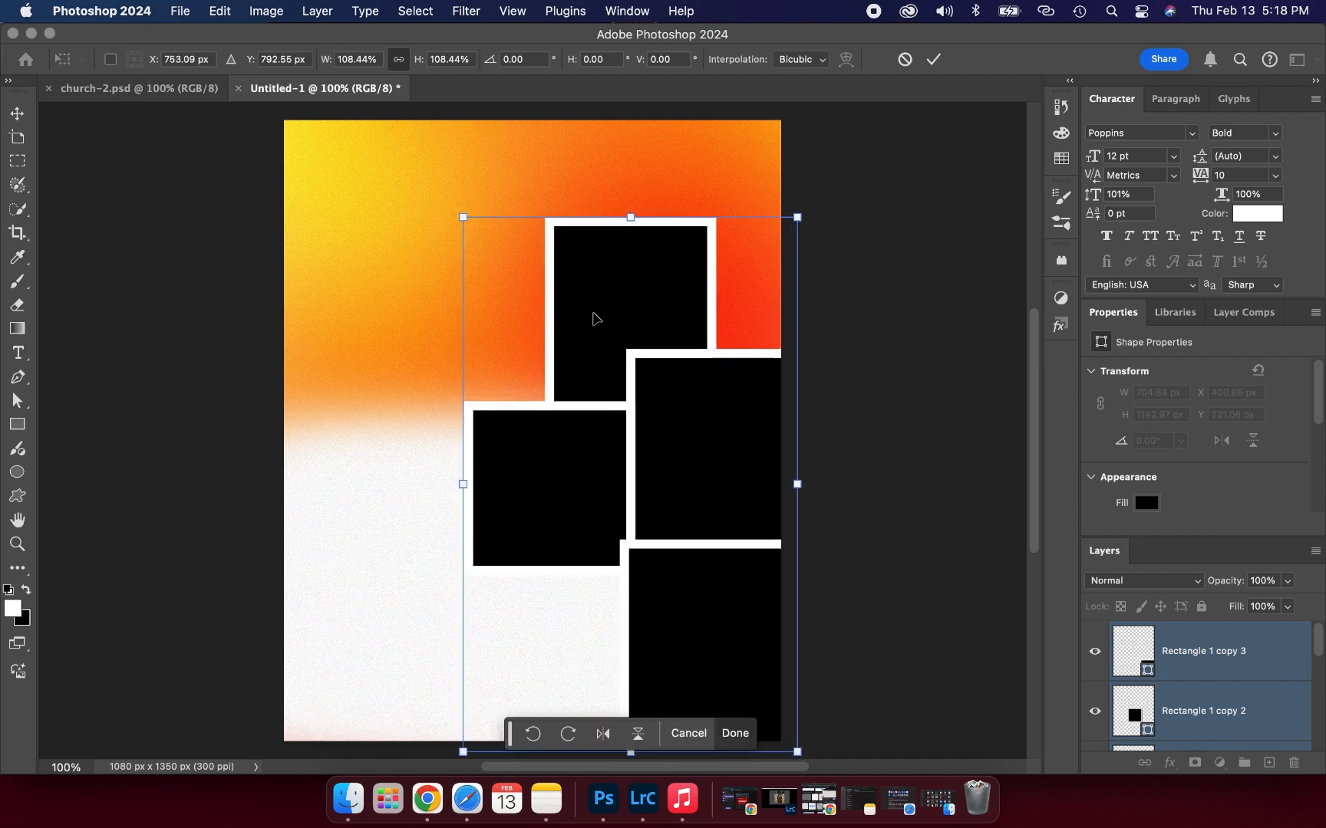
pyautogui.click(933, 59)
pyautogui.click(942, 333)
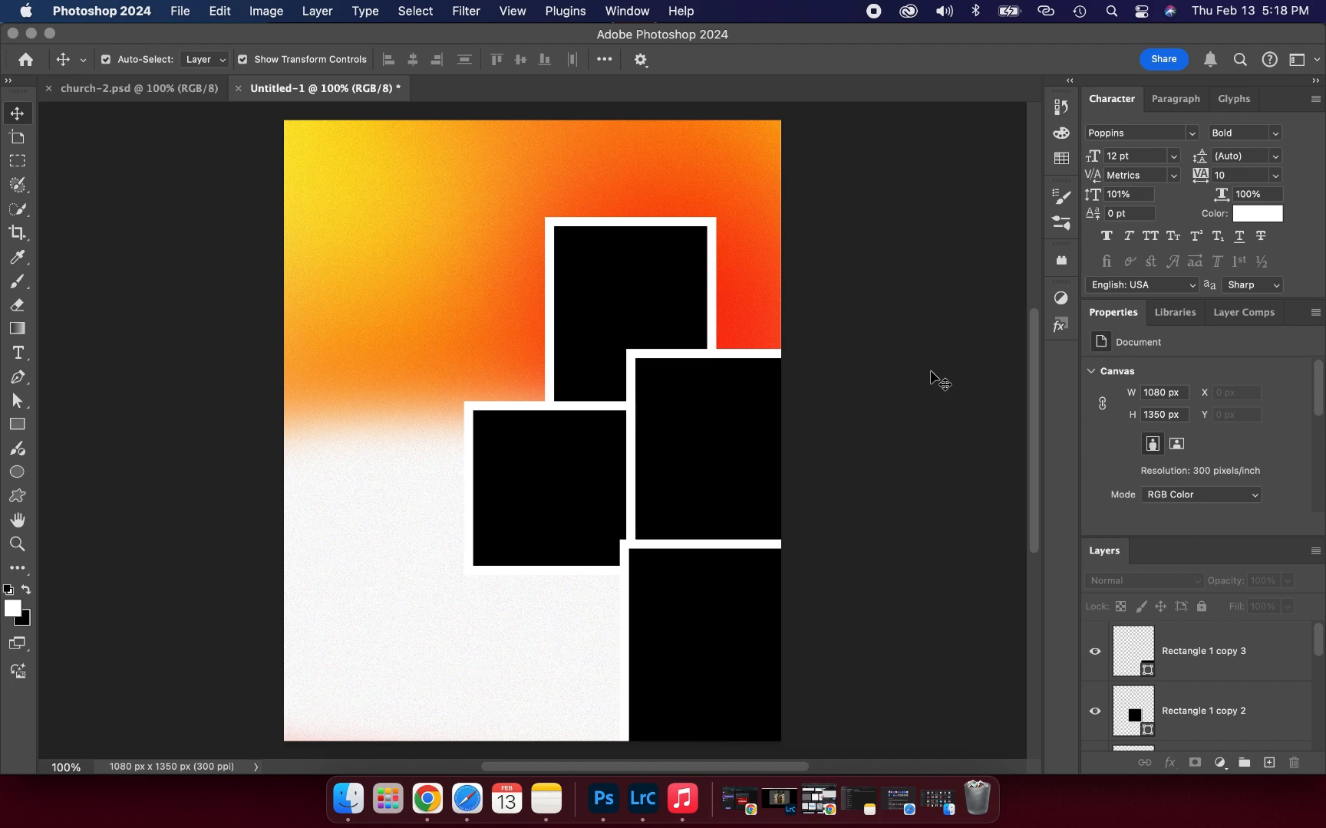
# Place SharedScreenshot.jpg over the uppermost frame at about 19% scale and clip it to that frame with a clipping mask
pyautogui.click(680, 282)
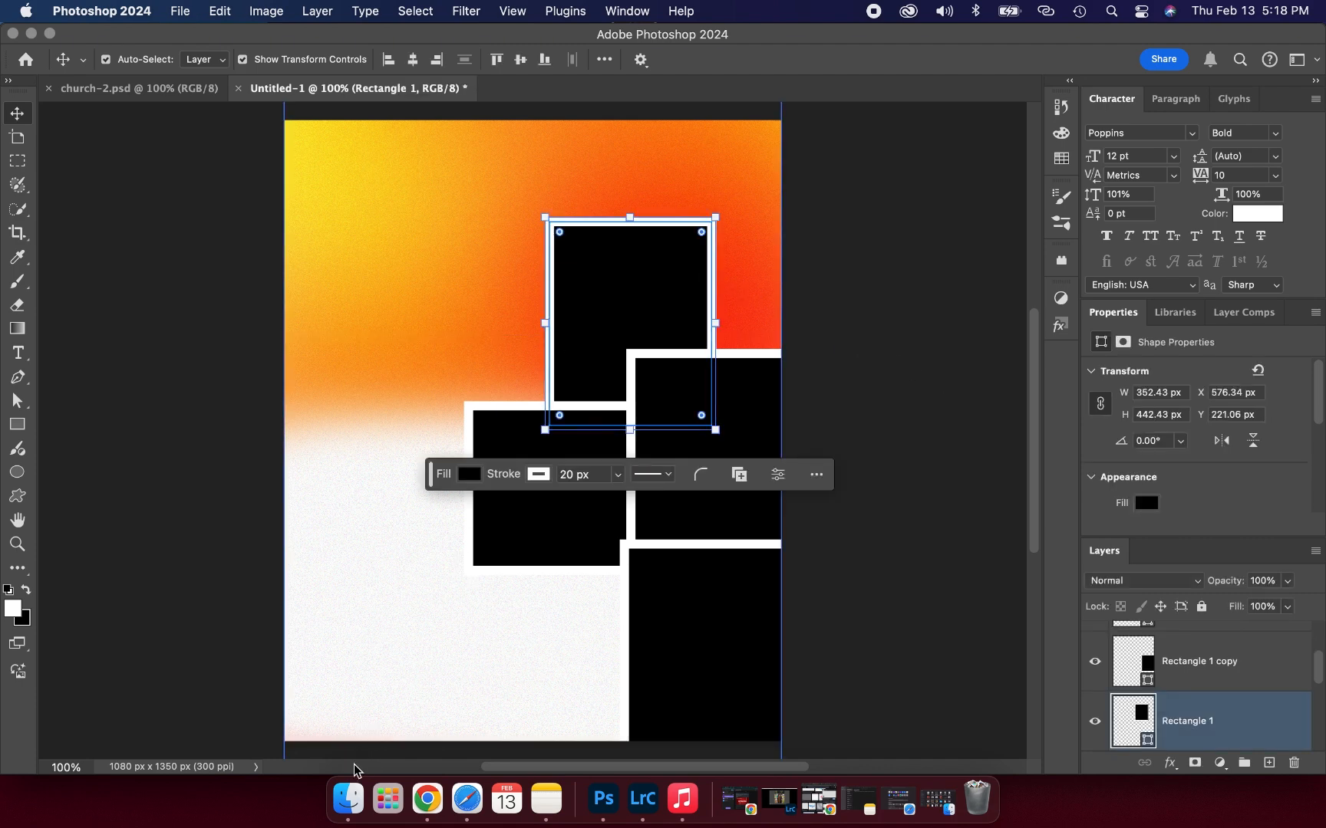
pyautogui.click(360, 790)
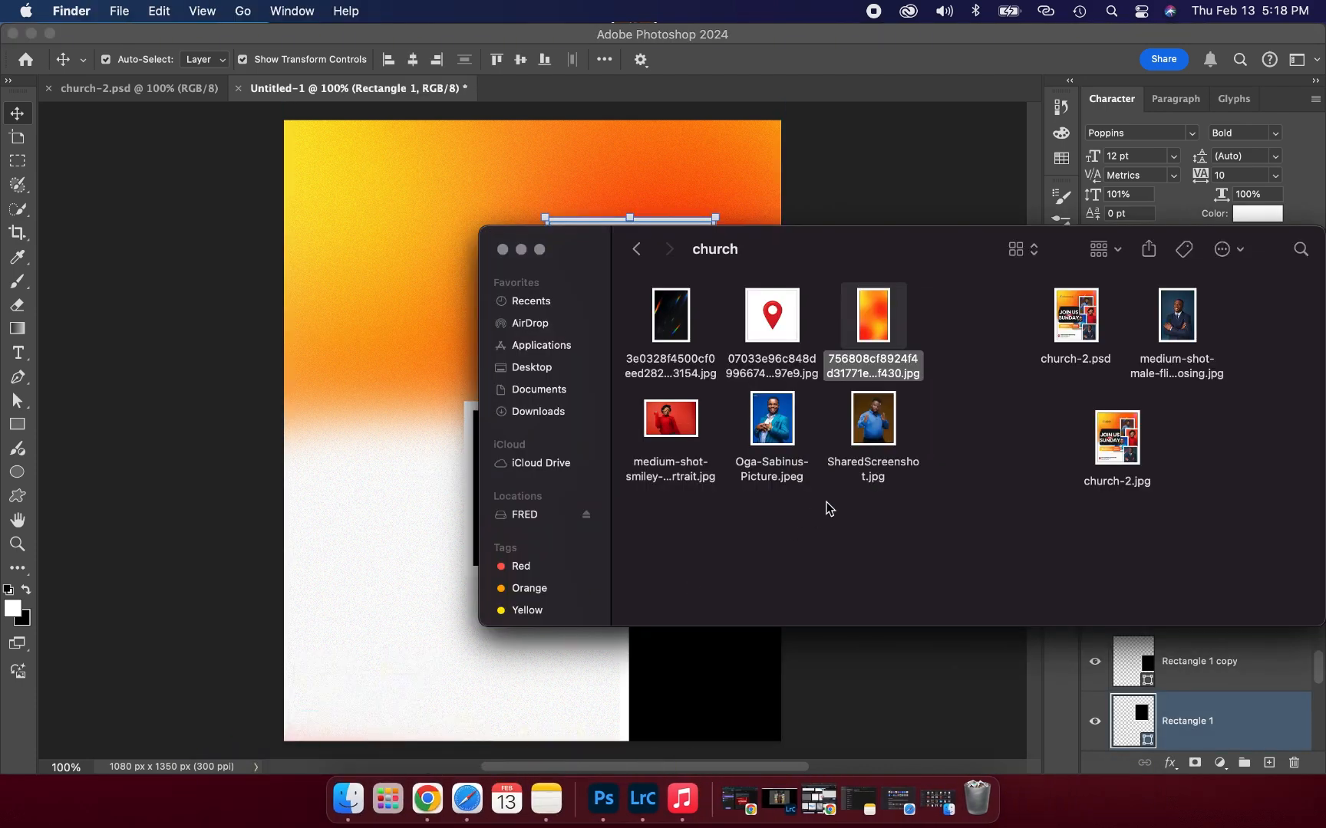
pyautogui.moveTo(865, 428); pyautogui.dragTo(459, 328)
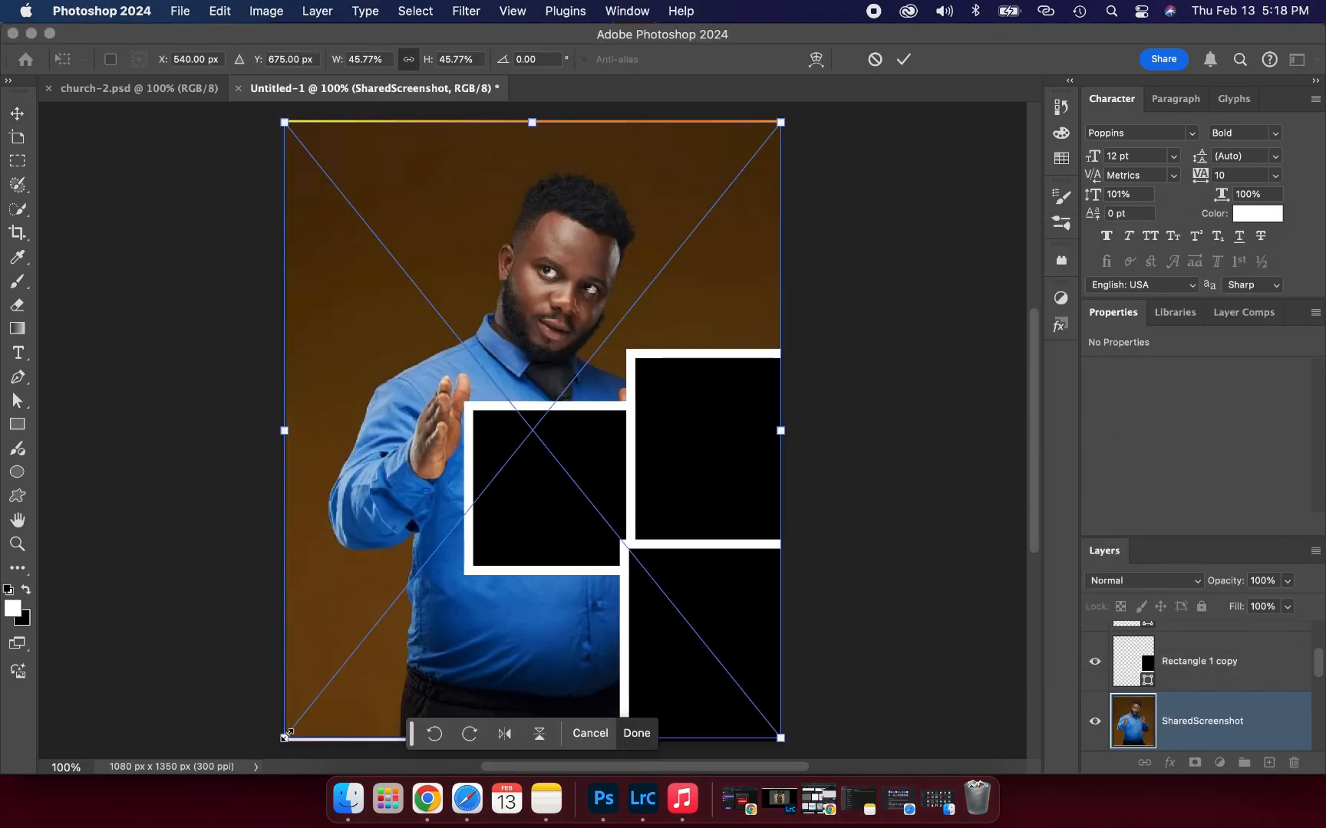
pyautogui.moveTo(285, 738); pyautogui.dragTo(544, 344)
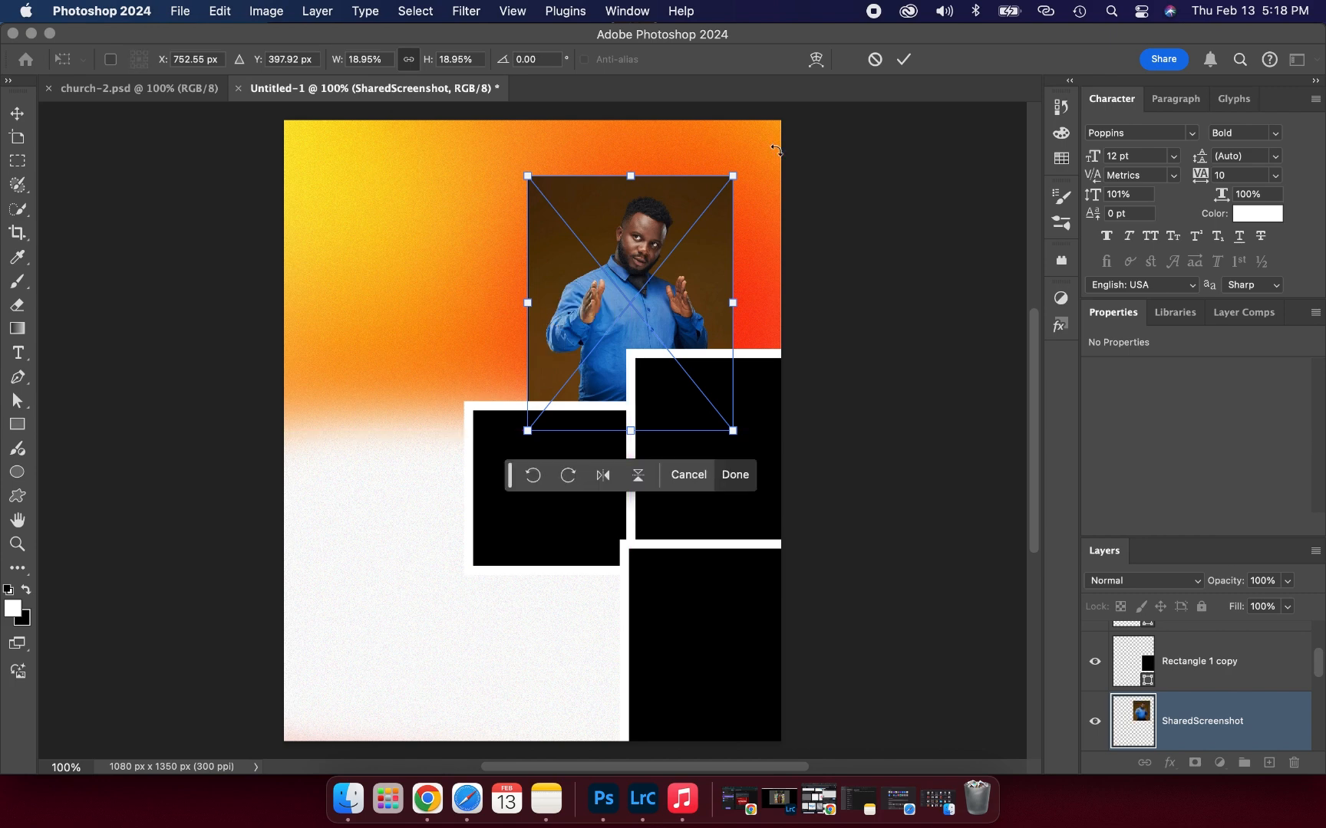
pyautogui.click(903, 59)
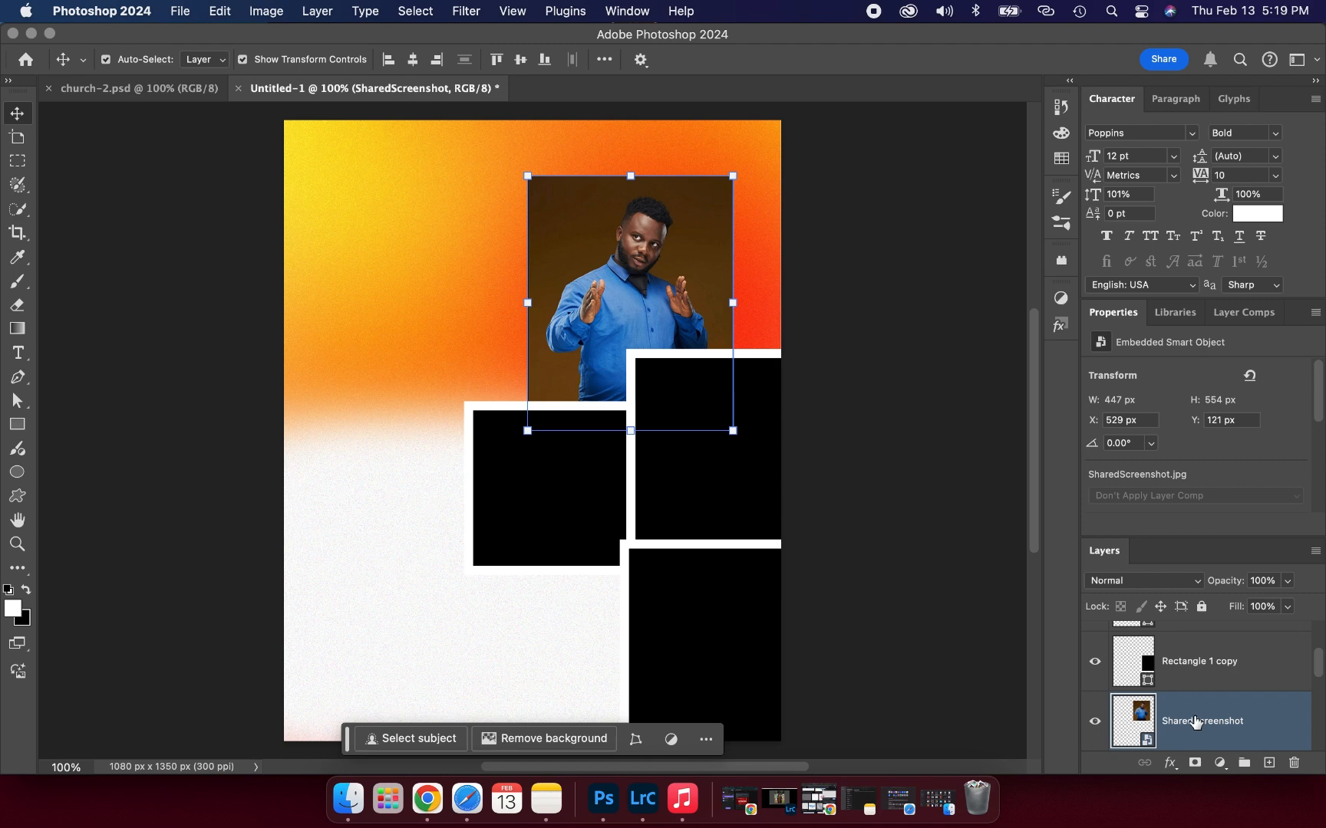
pyautogui.rightClick(1195, 719)
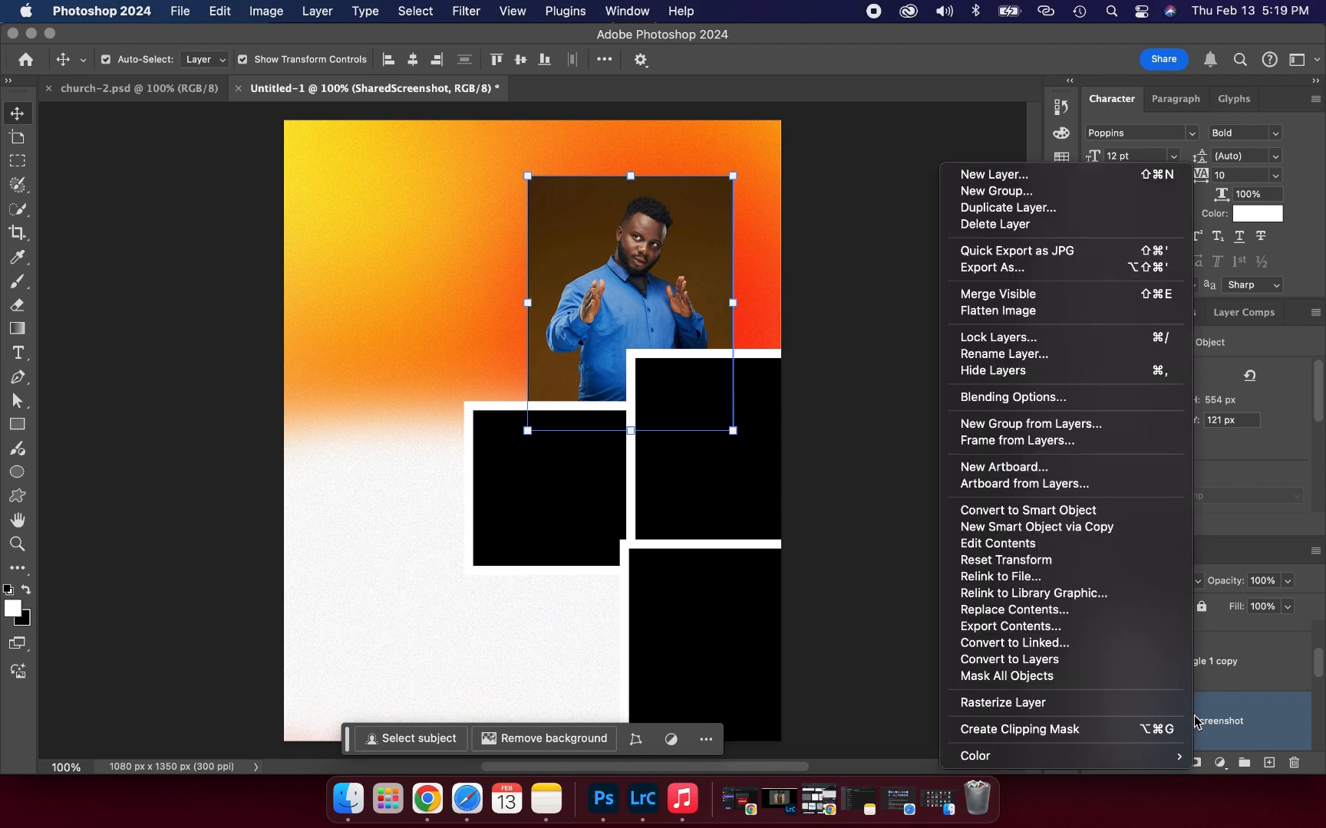
pyautogui.click(1071, 731)
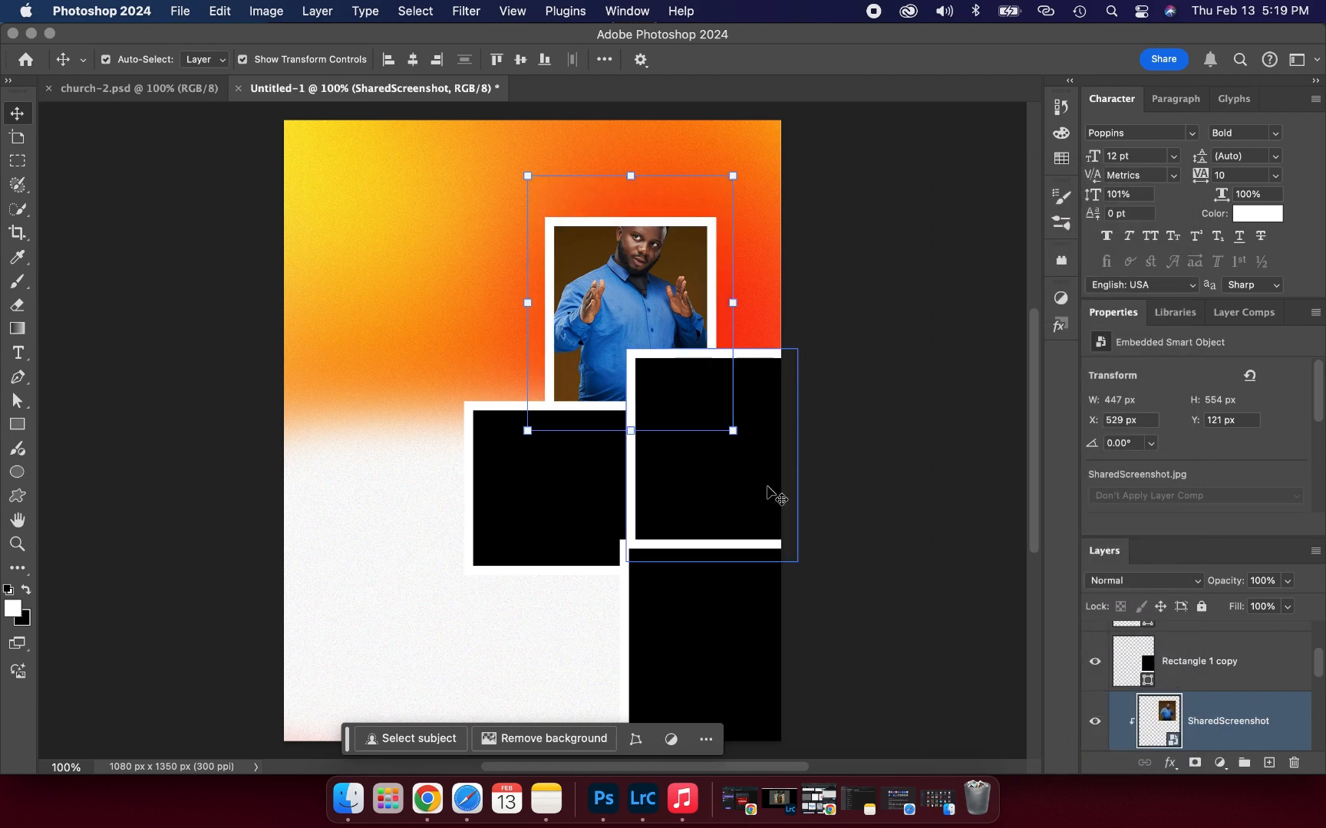
# Shrink the clipped photo in the uppermost frame to about 410 x 508 px and position it at about X 540, Y 214 px
pyautogui.moveTo(617, 297); pyautogui.dragTo(615, 326)
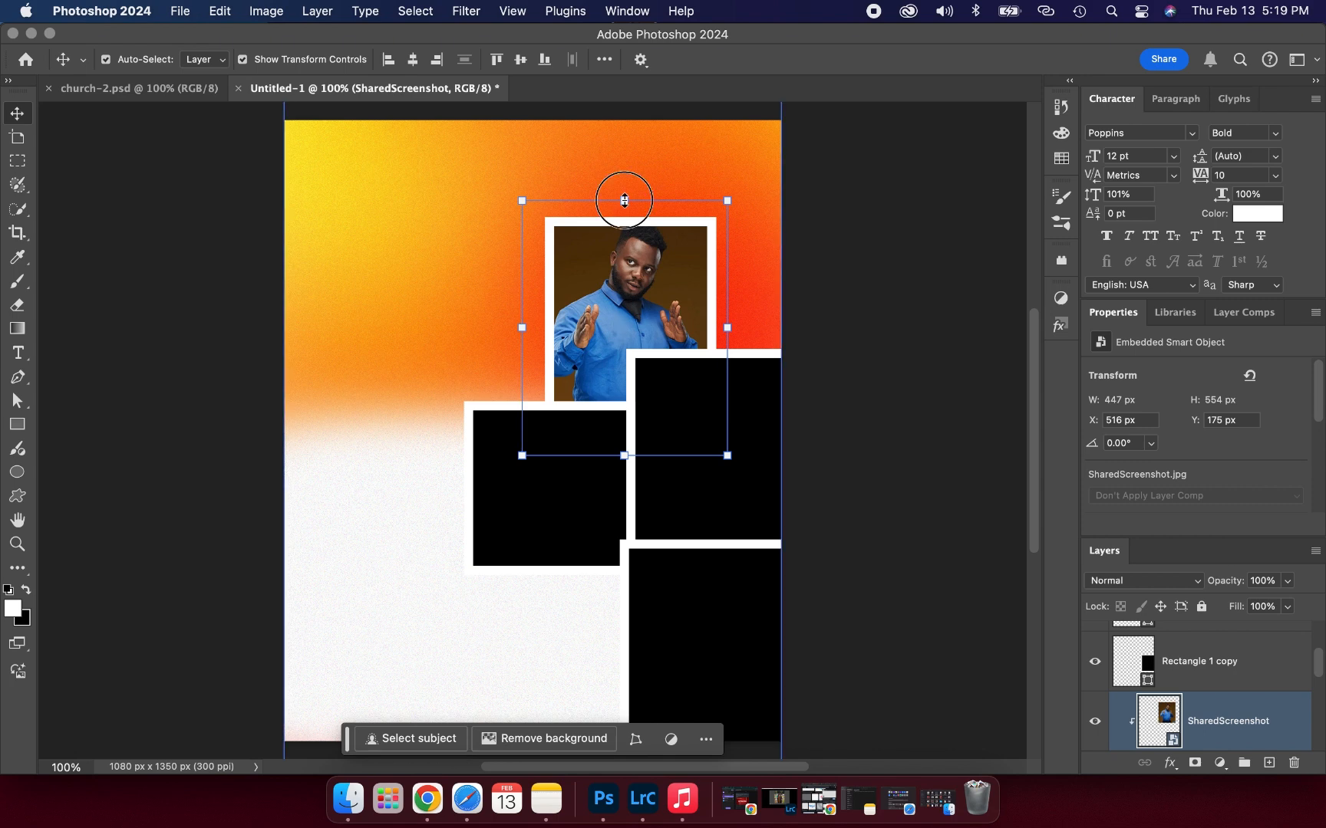
pyautogui.press('super+t')
pyautogui.moveTo(624, 204); pyautogui.dragTo(624, 223)
pyautogui.moveTo(647, 278); pyautogui.dragTo(649, 276)
pyautogui.click(902, 58)
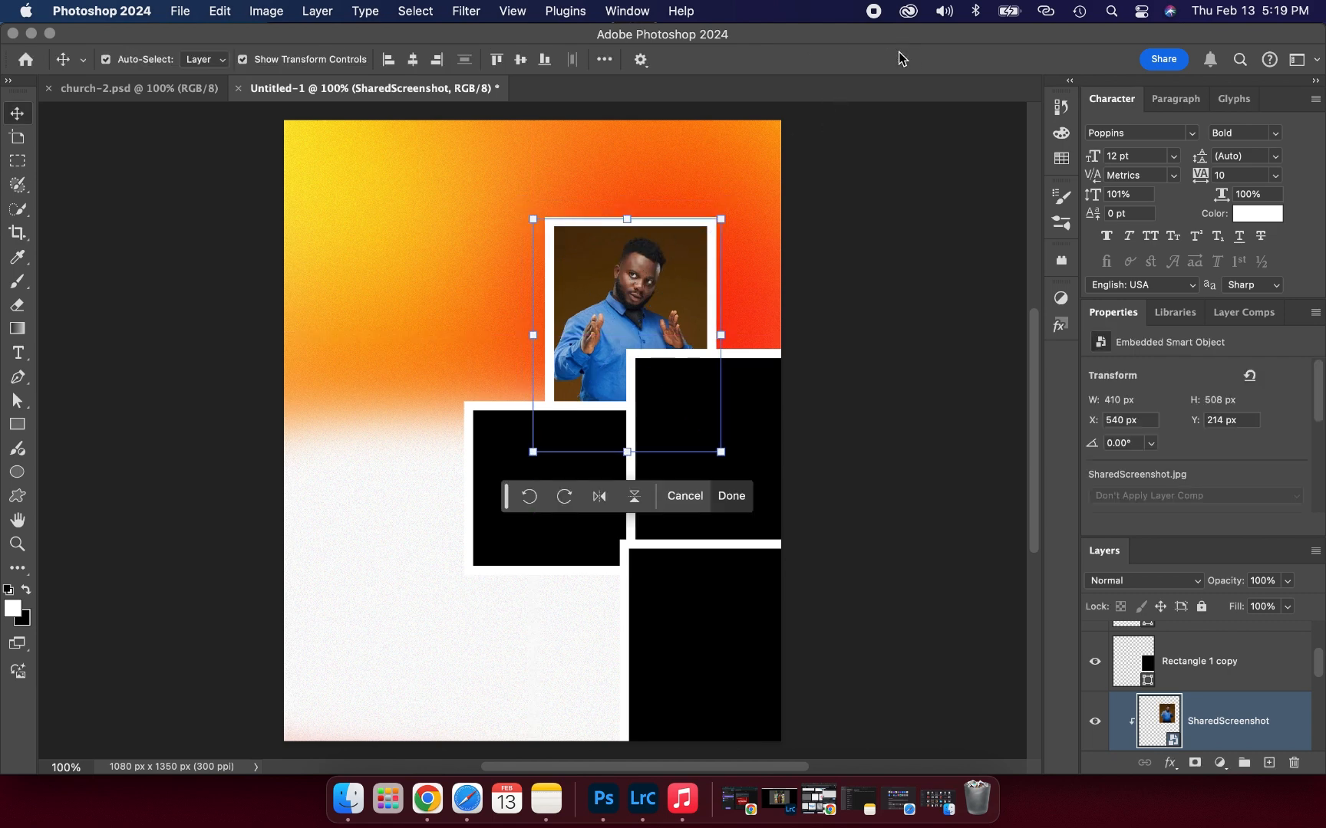
pyautogui.click(909, 226)
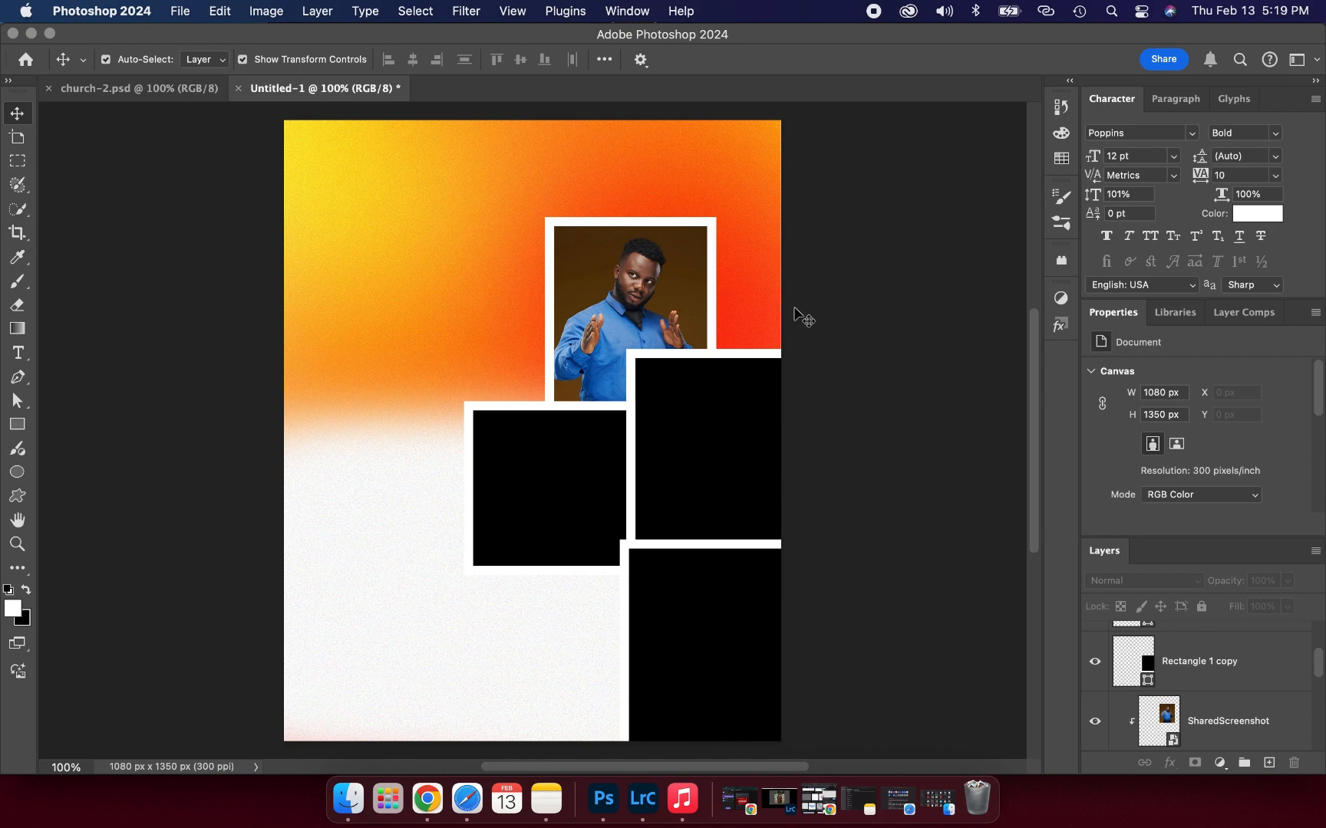
# Place medium-shot-smiley-black-woman-portrait.jpg directly above the middle right-hand frame's layer and move it over that frame
pyautogui.click(710, 420)
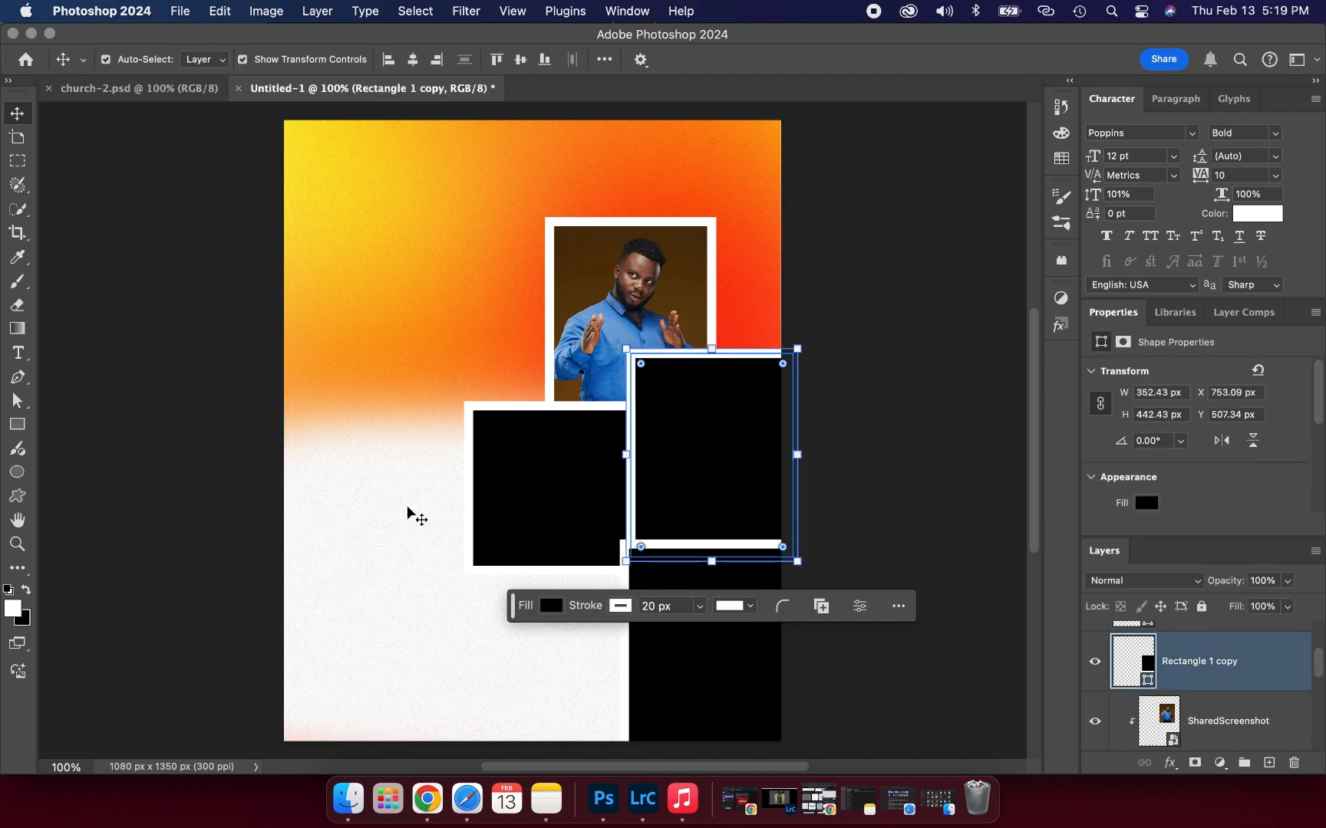
pyautogui.click(347, 798)
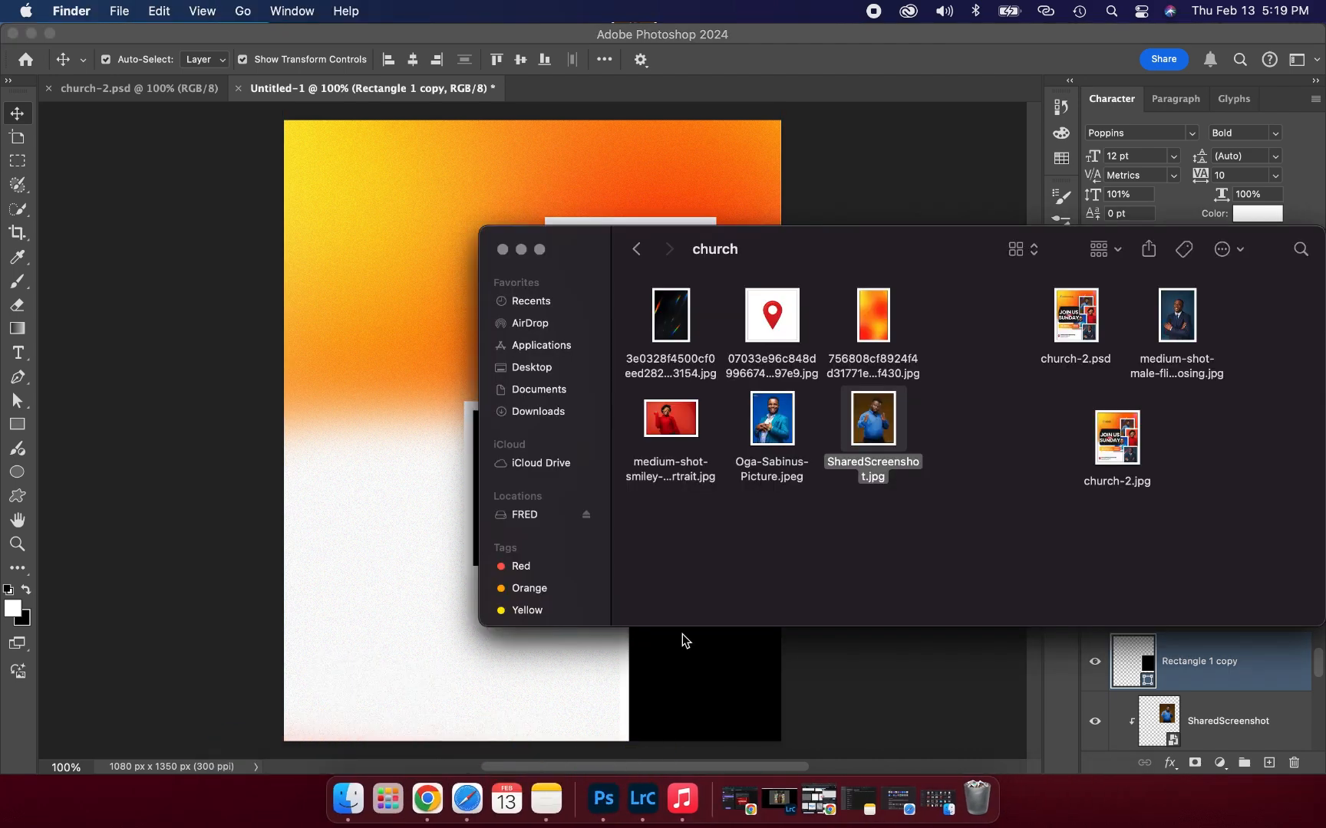
pyautogui.click(679, 432)
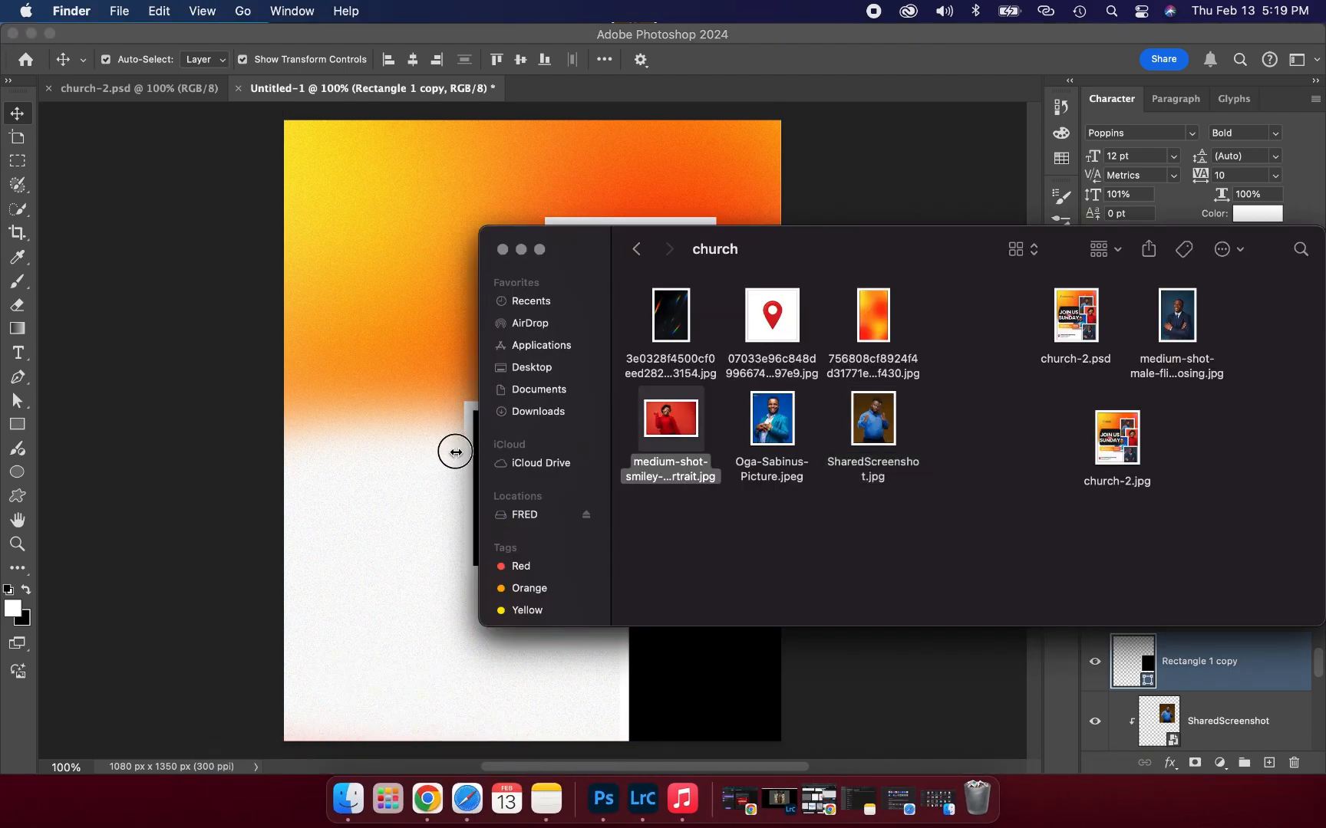
pyautogui.moveTo(669, 426); pyautogui.dragTo(405, 434)
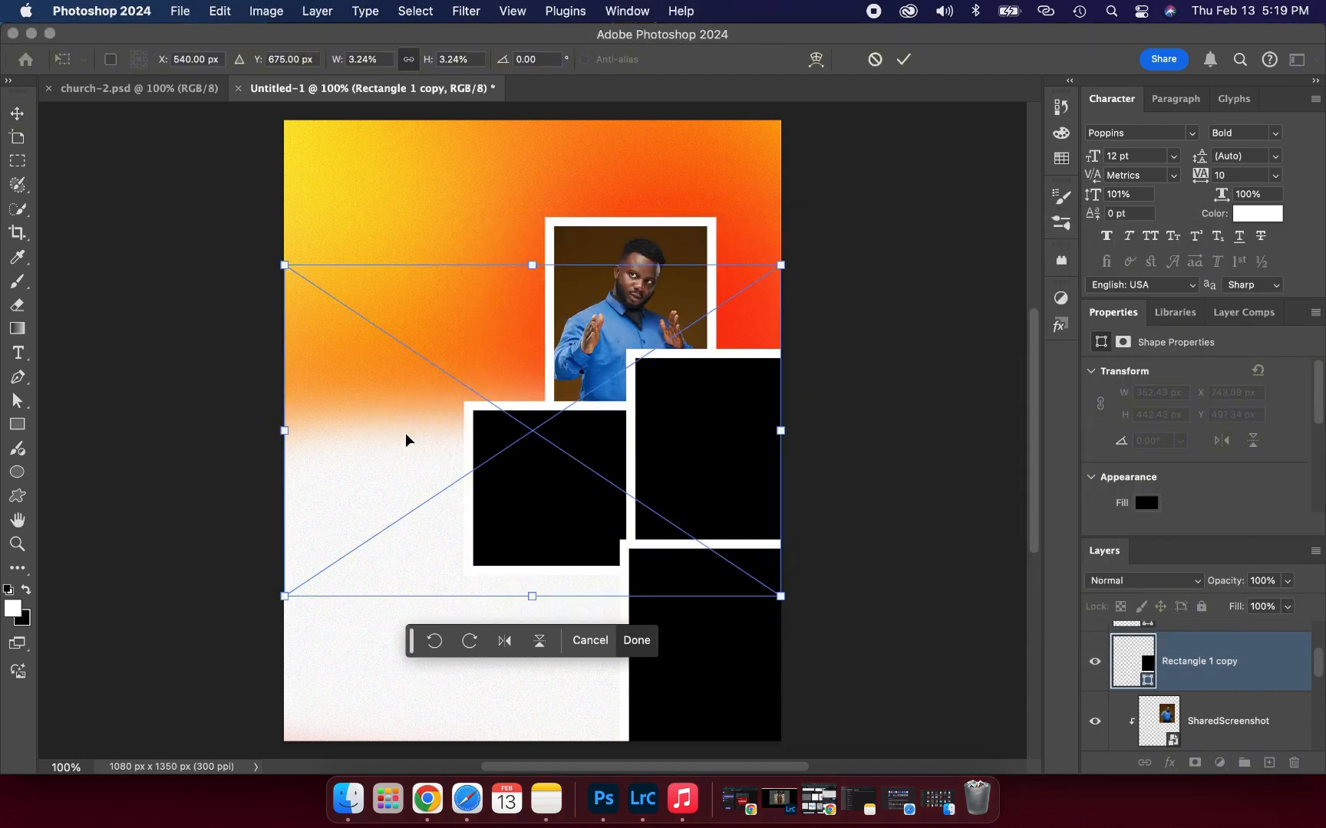
pyautogui.moveTo(404, 429); pyautogui.dragTo(597, 472)
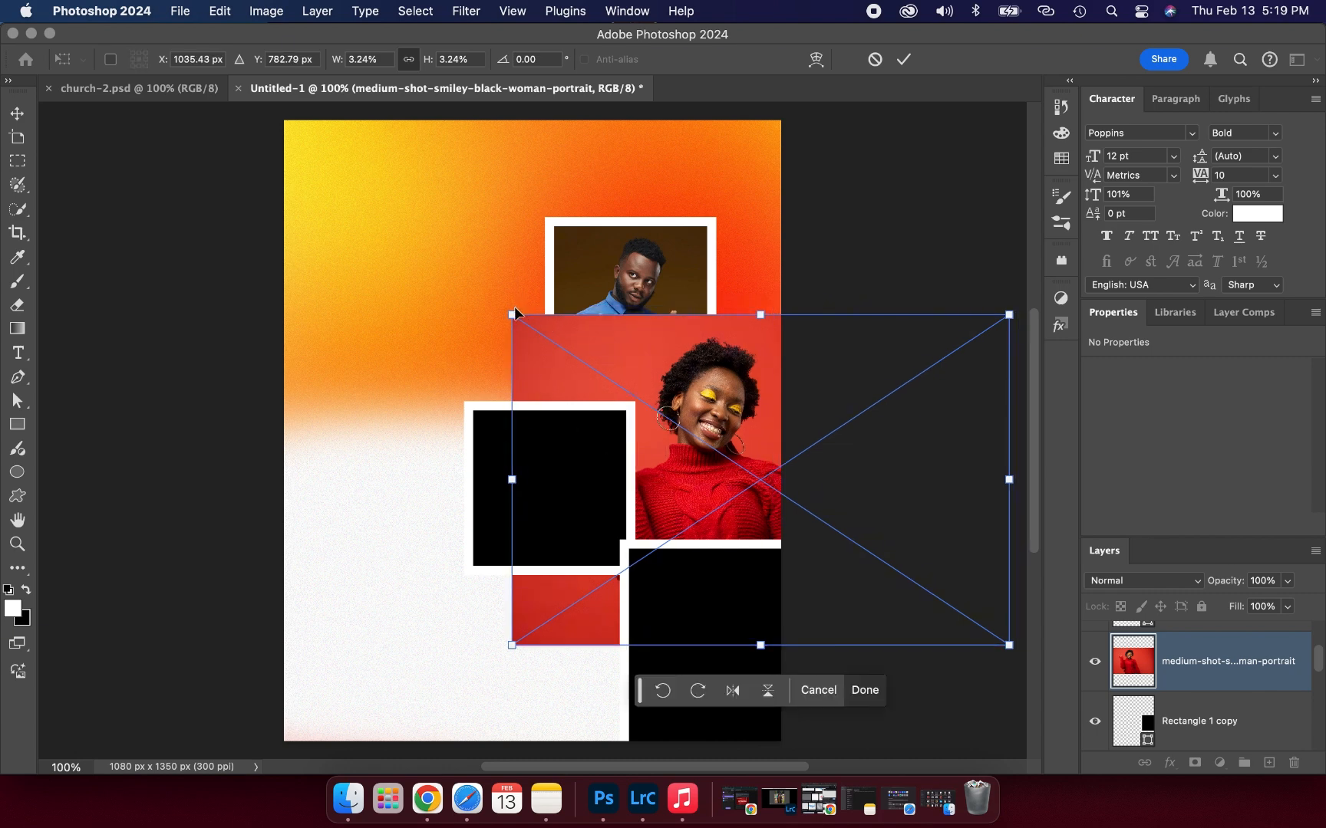
# Scale the red portrait to about 2.80%, centre it at about X 1023, Y 800 px and clip it to the middle right-hand frame
pyautogui.moveTo(512, 314); pyautogui.dragTo(576, 358)
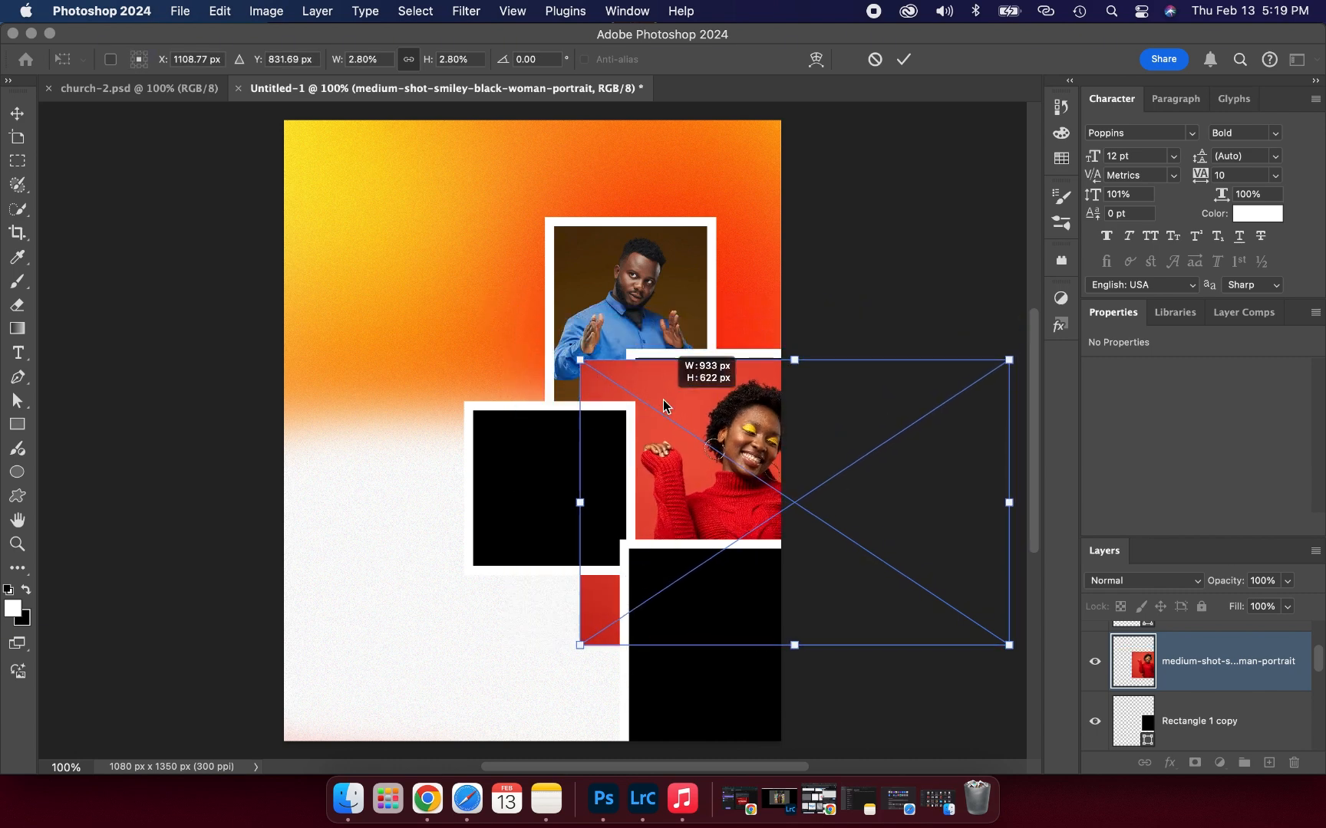
pyautogui.moveTo(686, 422); pyautogui.dragTo(648, 411)
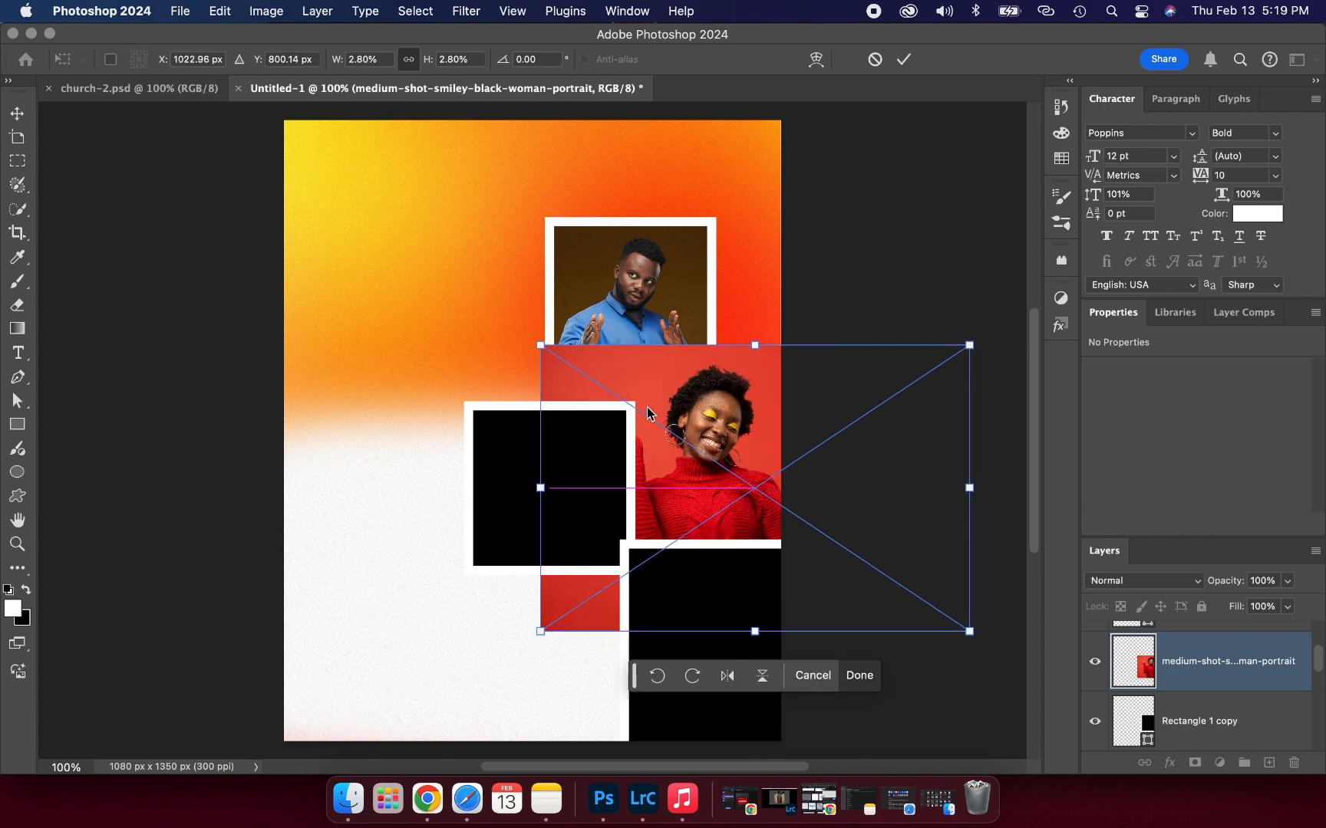
pyautogui.click(904, 61)
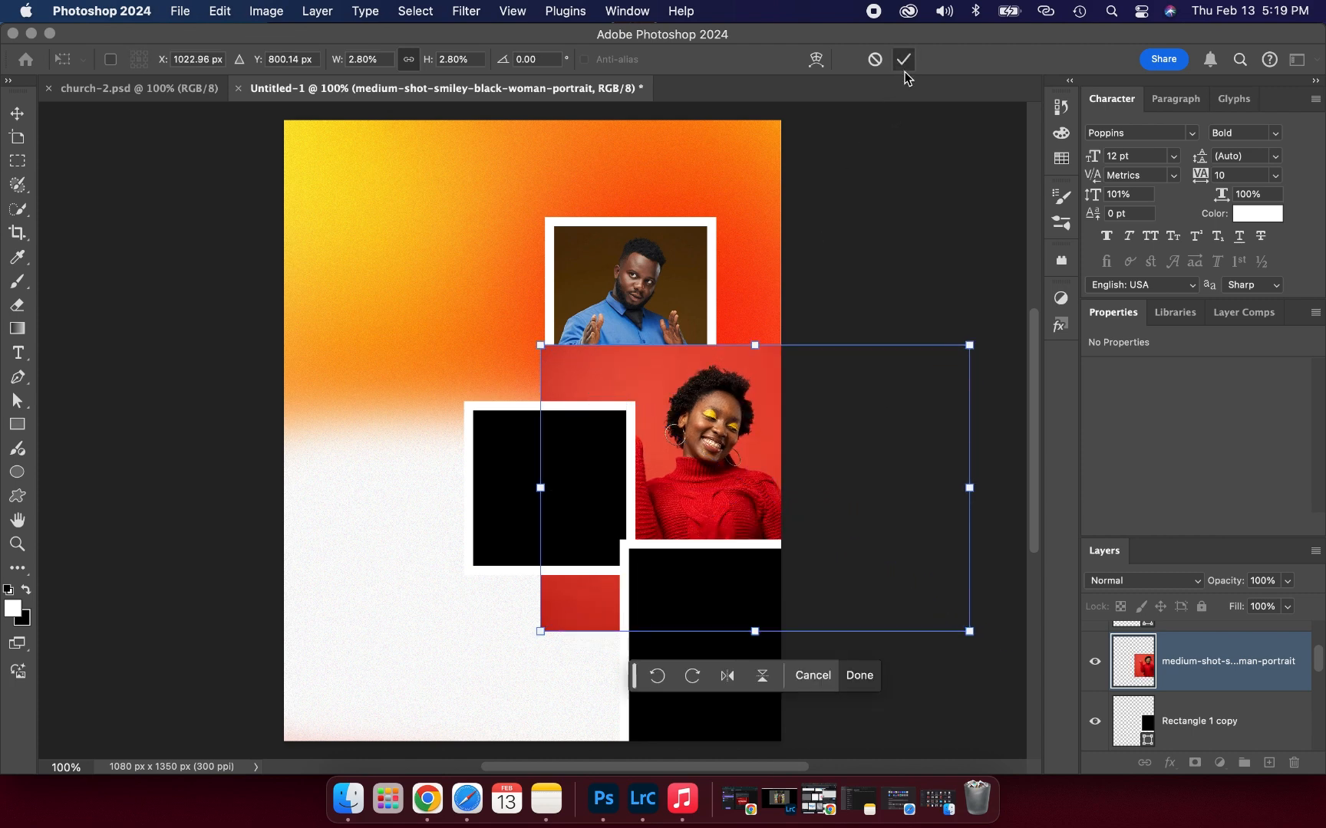
pyautogui.rightClick(1217, 668)
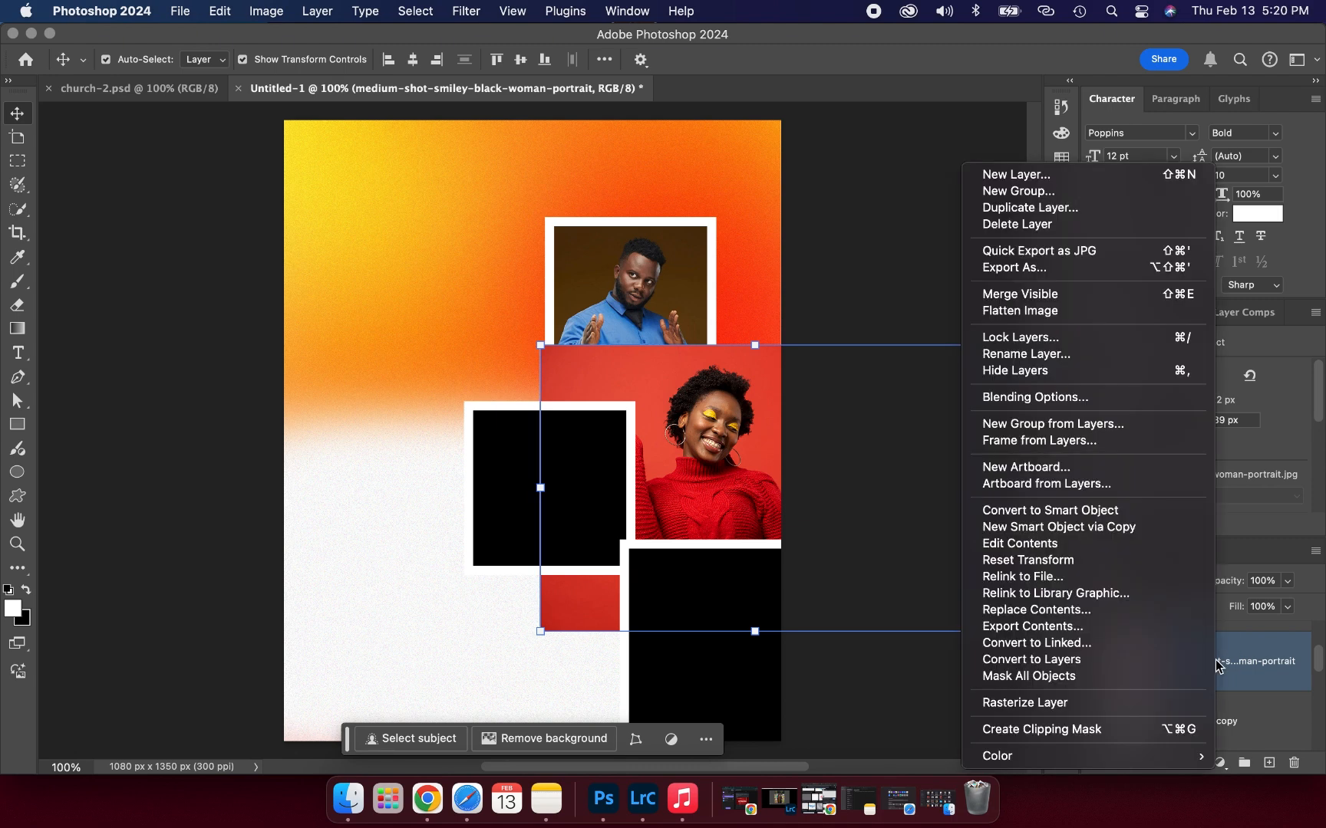
pyautogui.click(1093, 731)
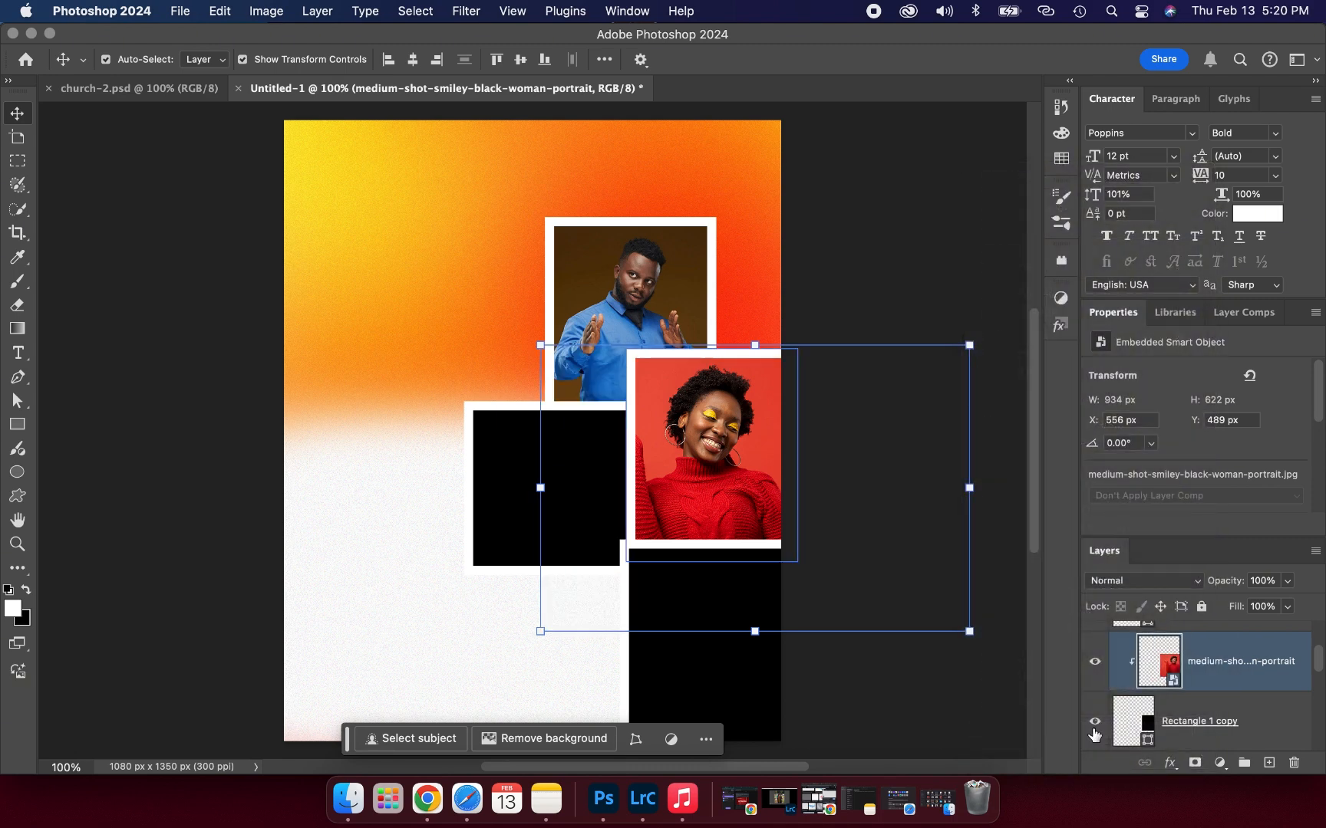
# Move the left-hand black frame horizontally to about X 447 px so it overlaps the red portrait's frame
pyautogui.click(348, 422)
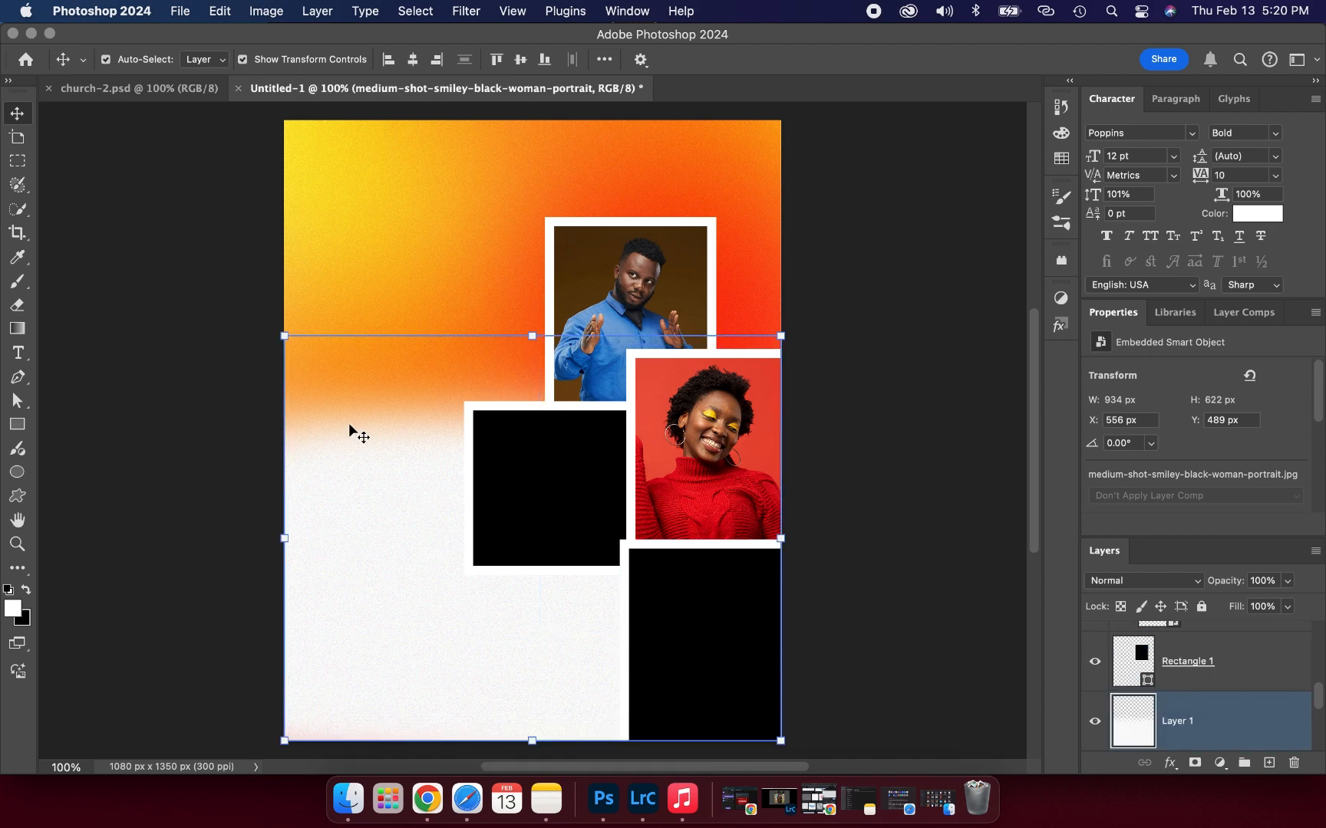
pyautogui.click(415, 275)
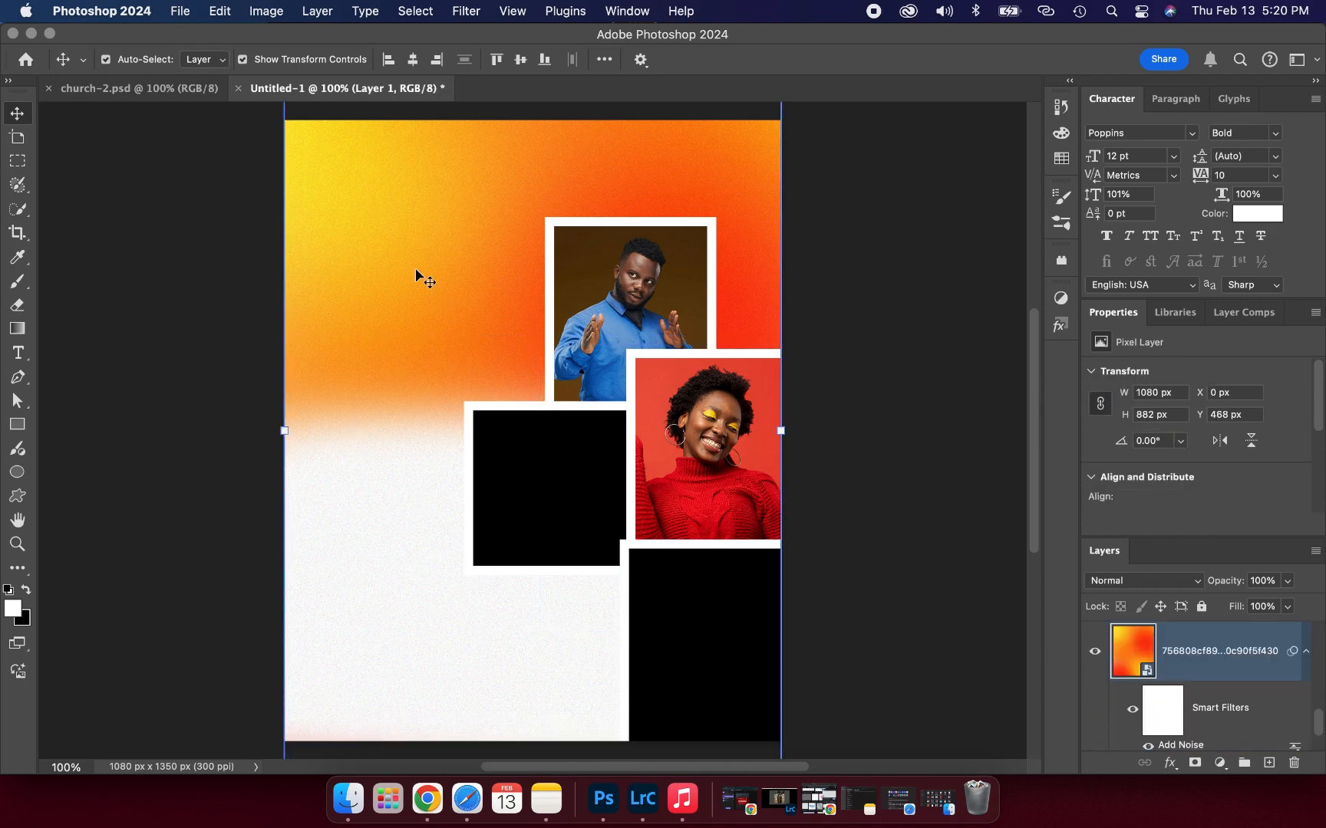
pyautogui.click(557, 504)
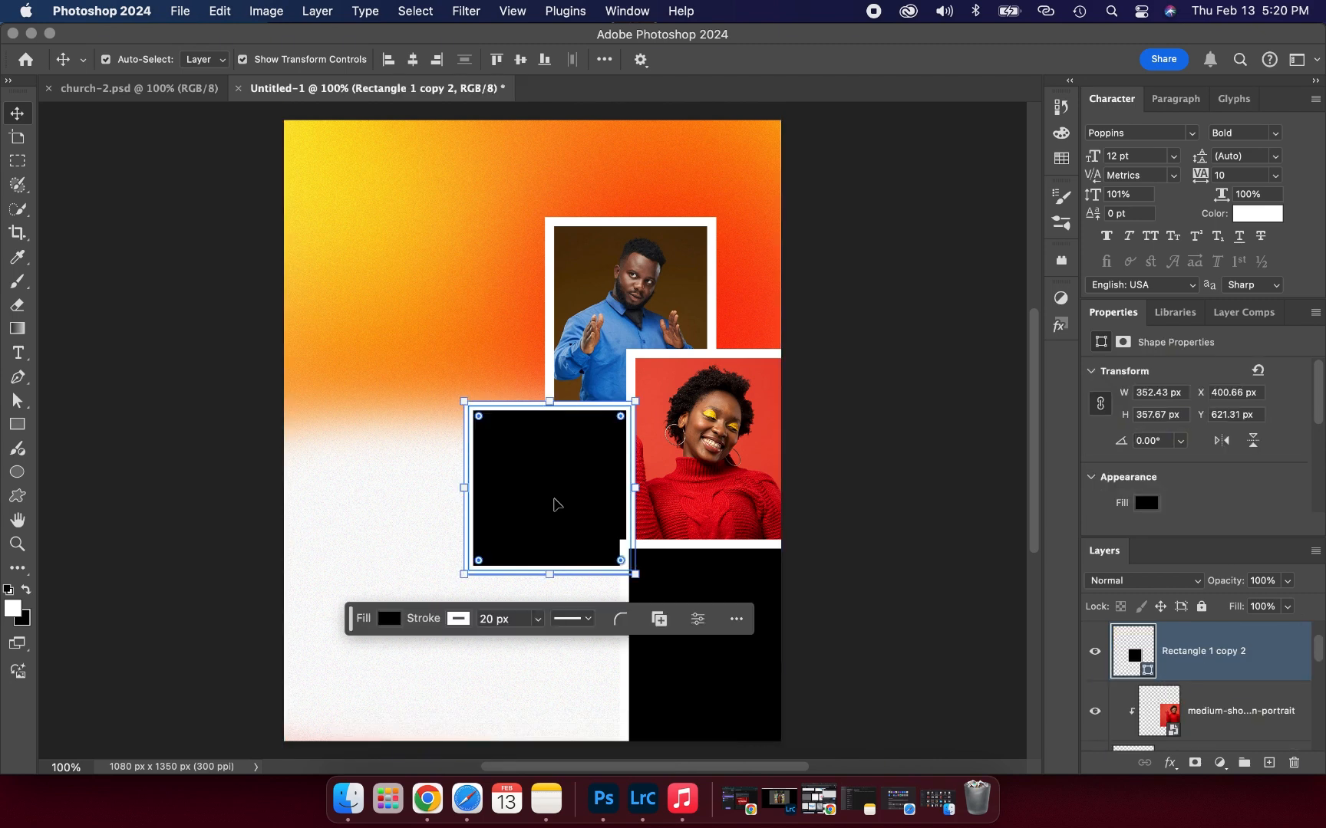
pyautogui.moveTo(557, 504); pyautogui.dragTo(577, 502)
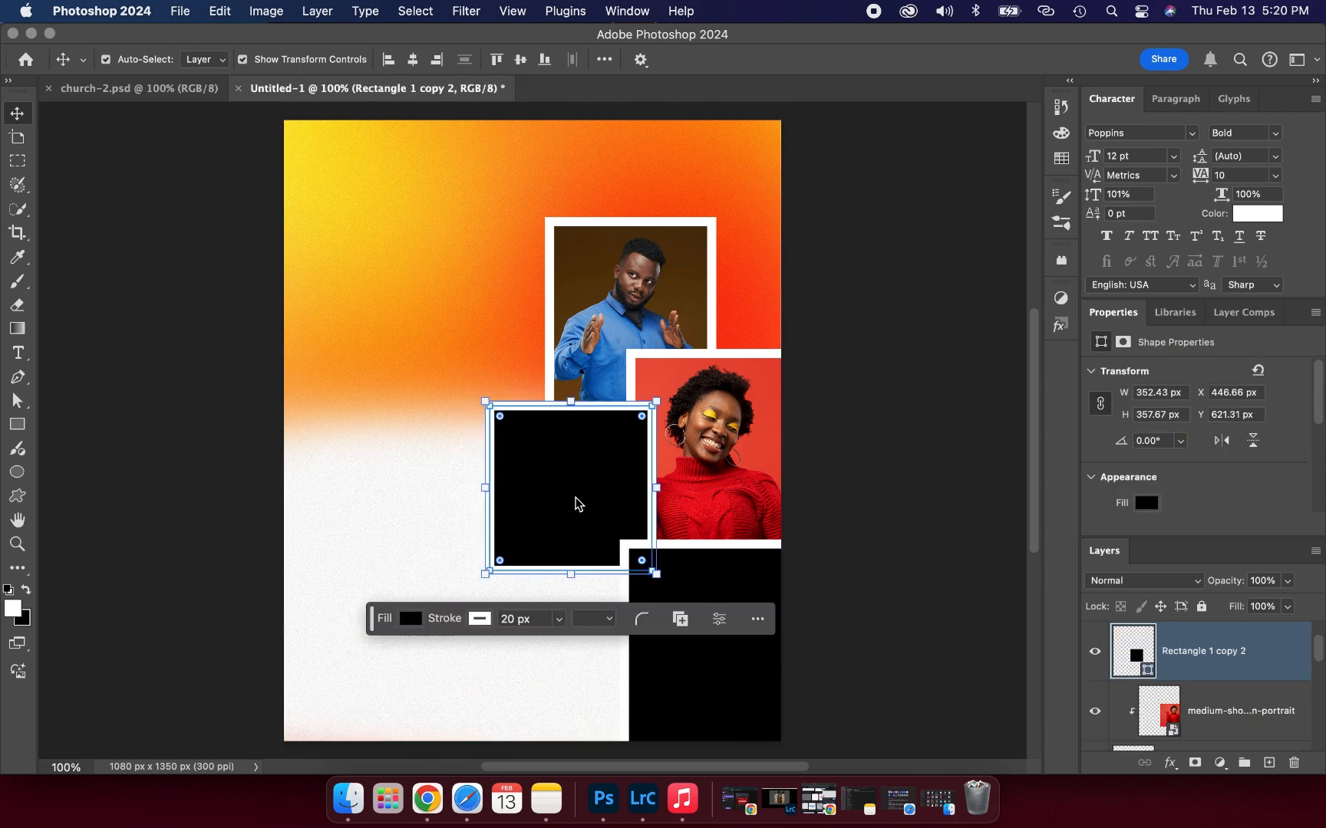
# Place Oga-Sabinus-Picture.jpeg over the left-hand frame at about 48% scale and clip it to that frame with a clipping mask
pyautogui.click(349, 791)
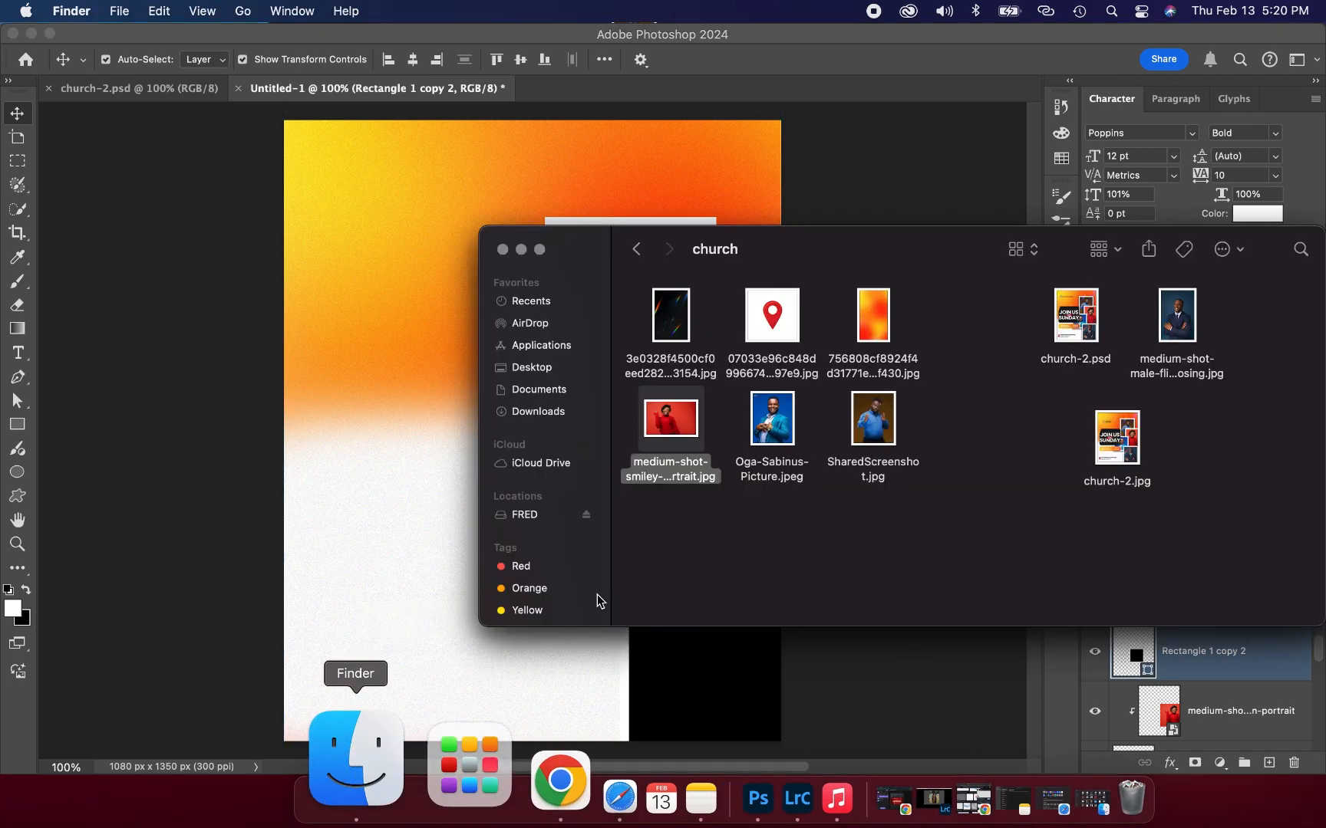
pyautogui.click(771, 424)
pyautogui.moveTo(771, 424); pyautogui.dragTo(441, 439)
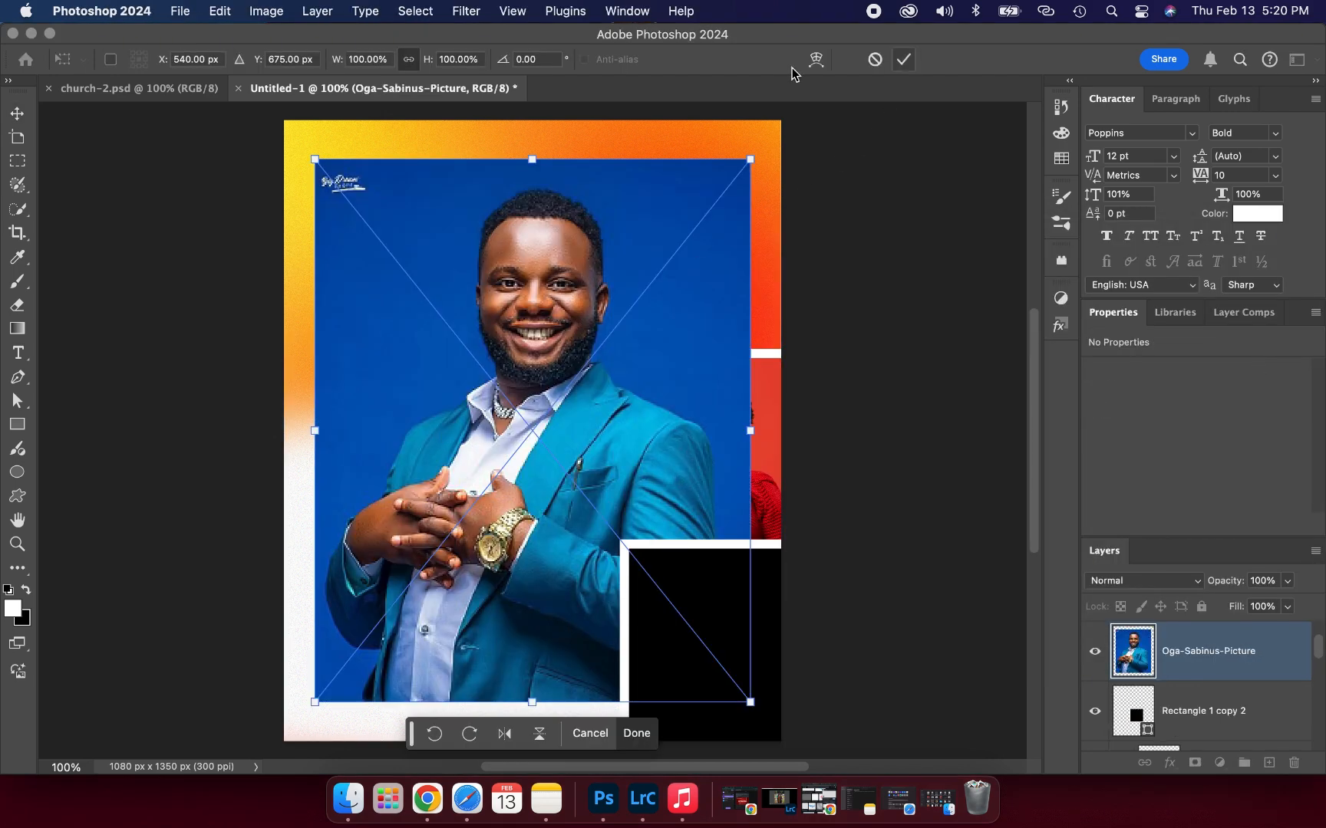
pyautogui.moveTo(535, 156); pyautogui.dragTo(532, 443)
pyautogui.moveTo(542, 509); pyautogui.dragTo(574, 448)
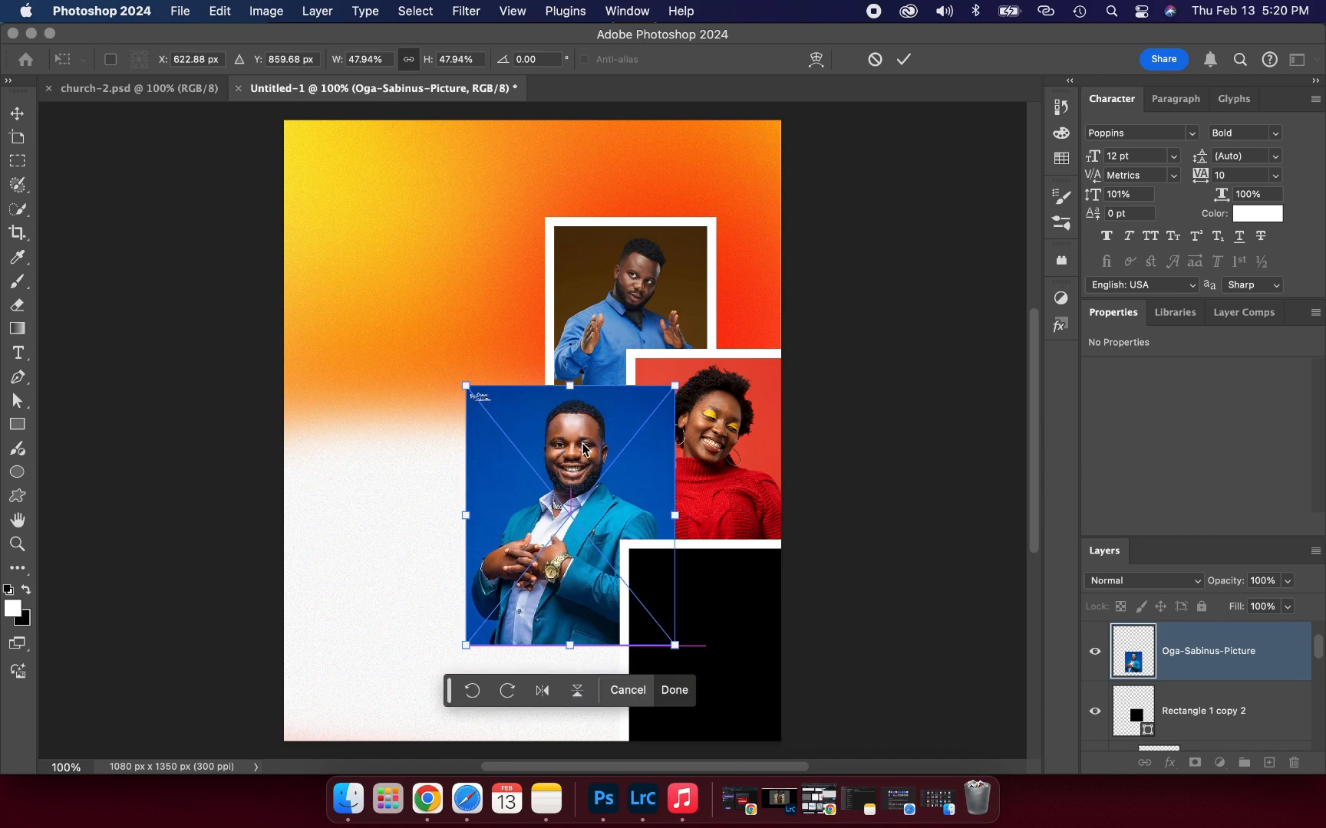
pyautogui.click(903, 59)
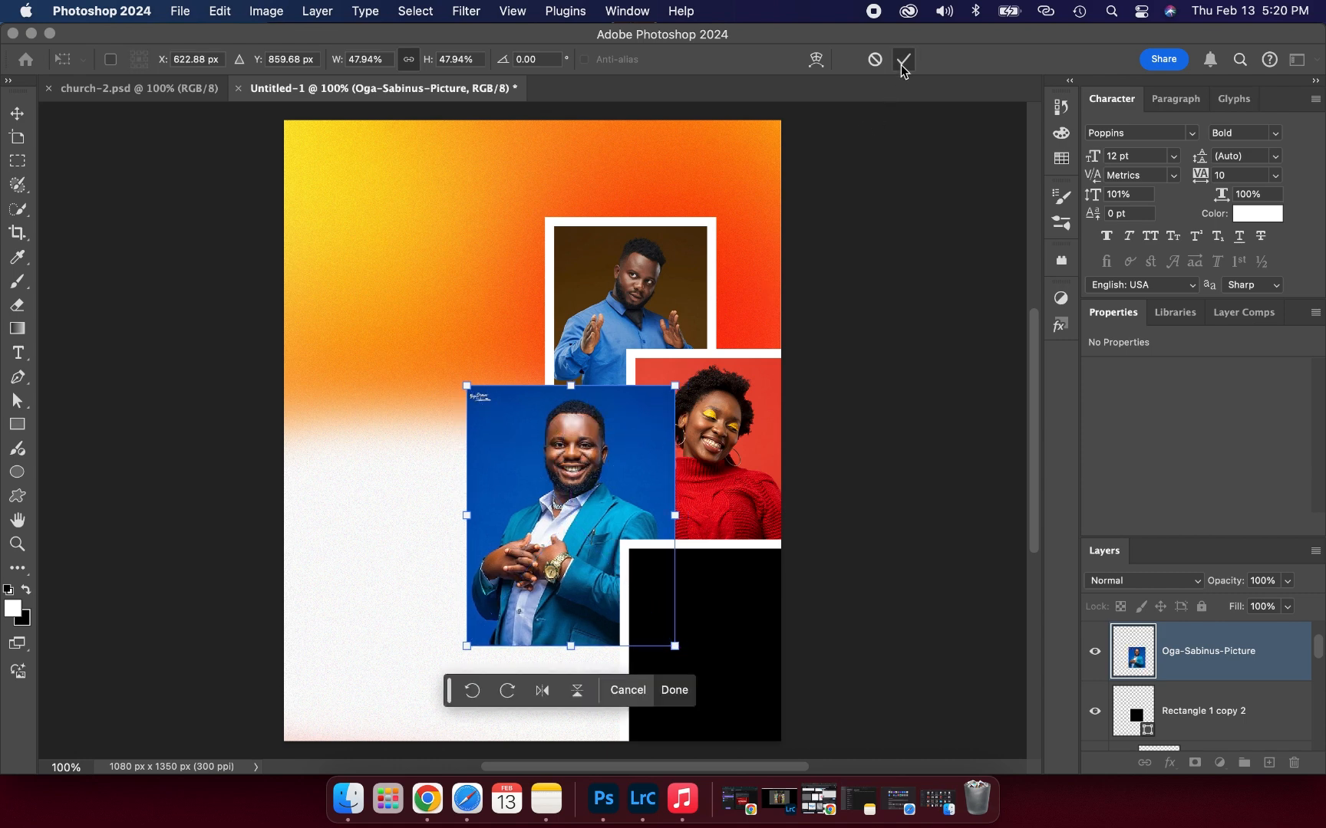
pyautogui.rightClick(1187, 652)
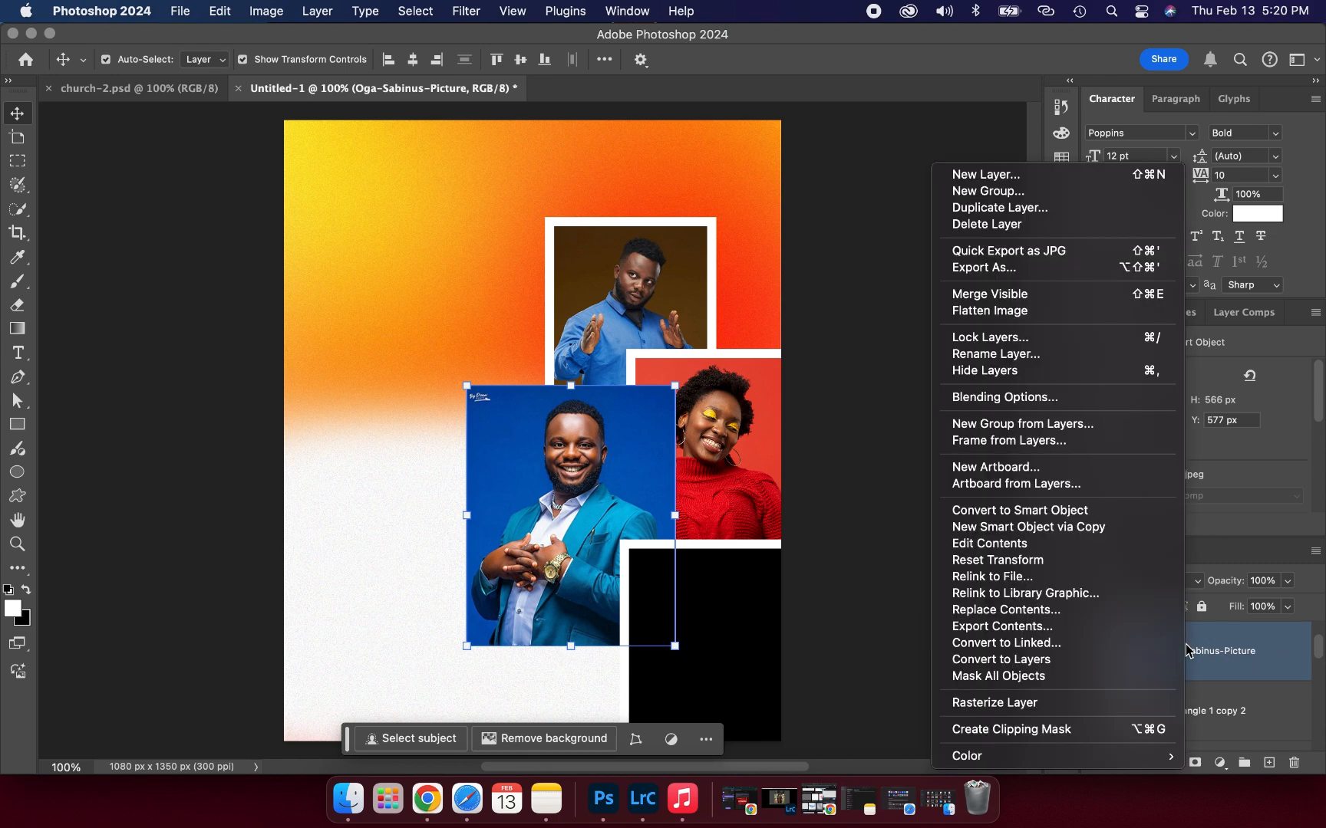
pyautogui.click(1041, 729)
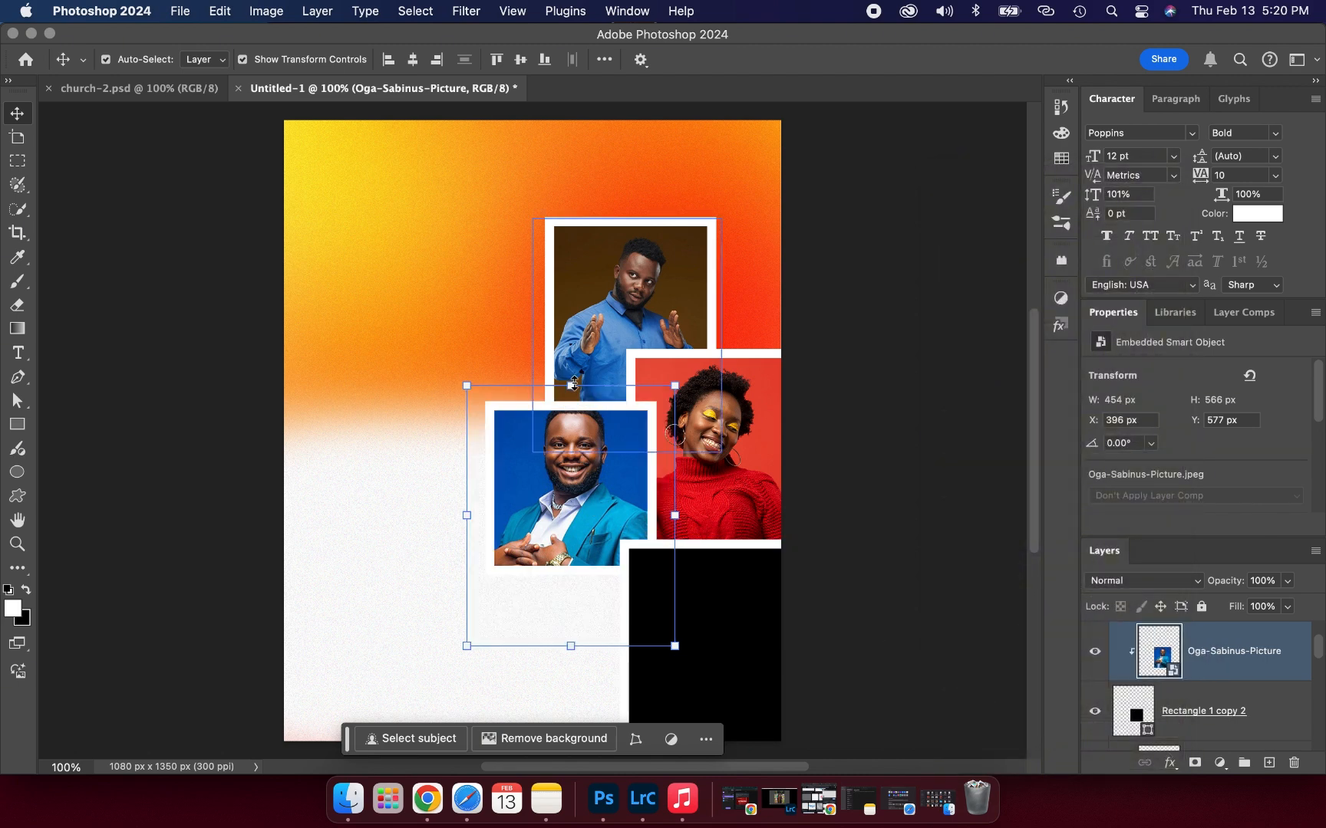
# Scale the Oga-Sabinus-Picture photo to about 44.15% and centre it at about X 623, Y 882 px within the left-hand frame
pyautogui.moveTo(571, 386); pyautogui.dragTo(573, 409)
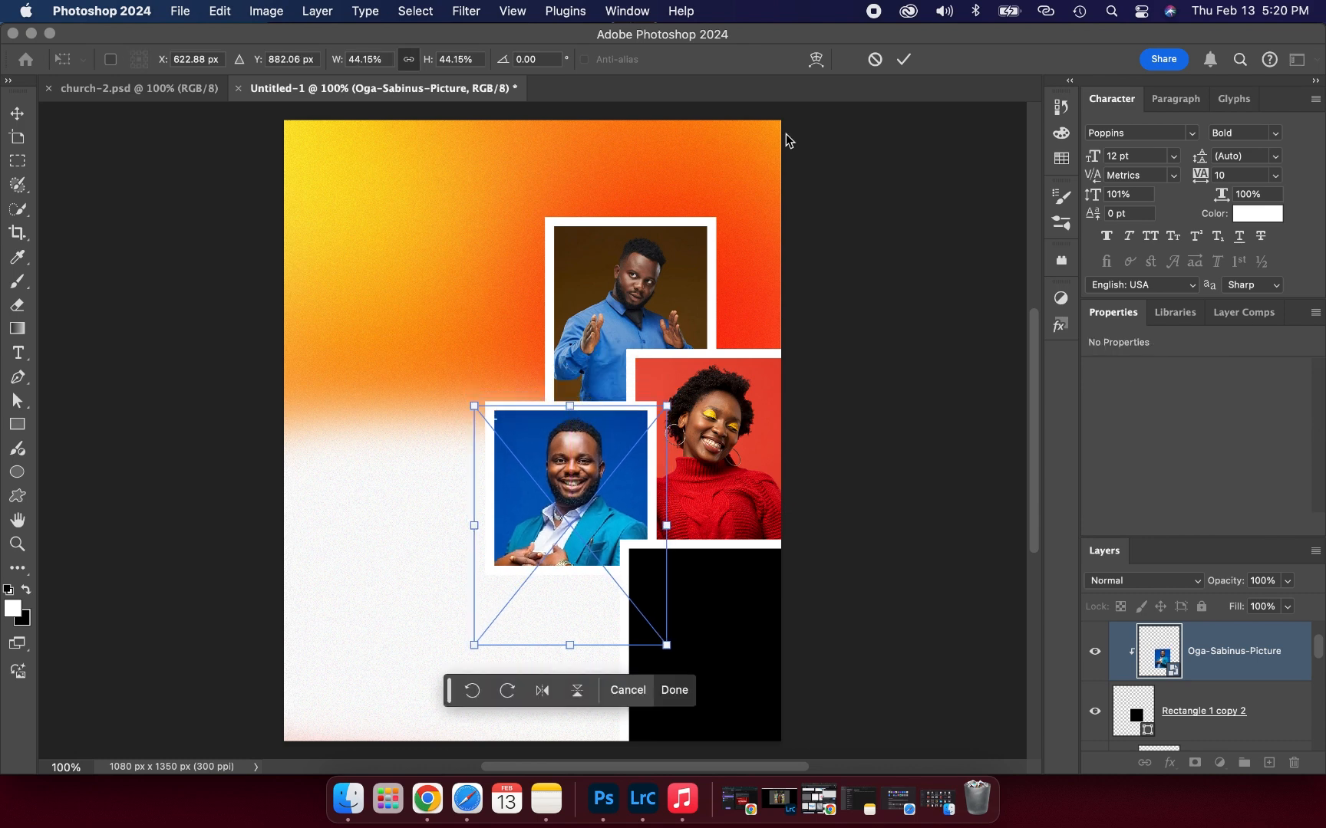
pyautogui.click(903, 59)
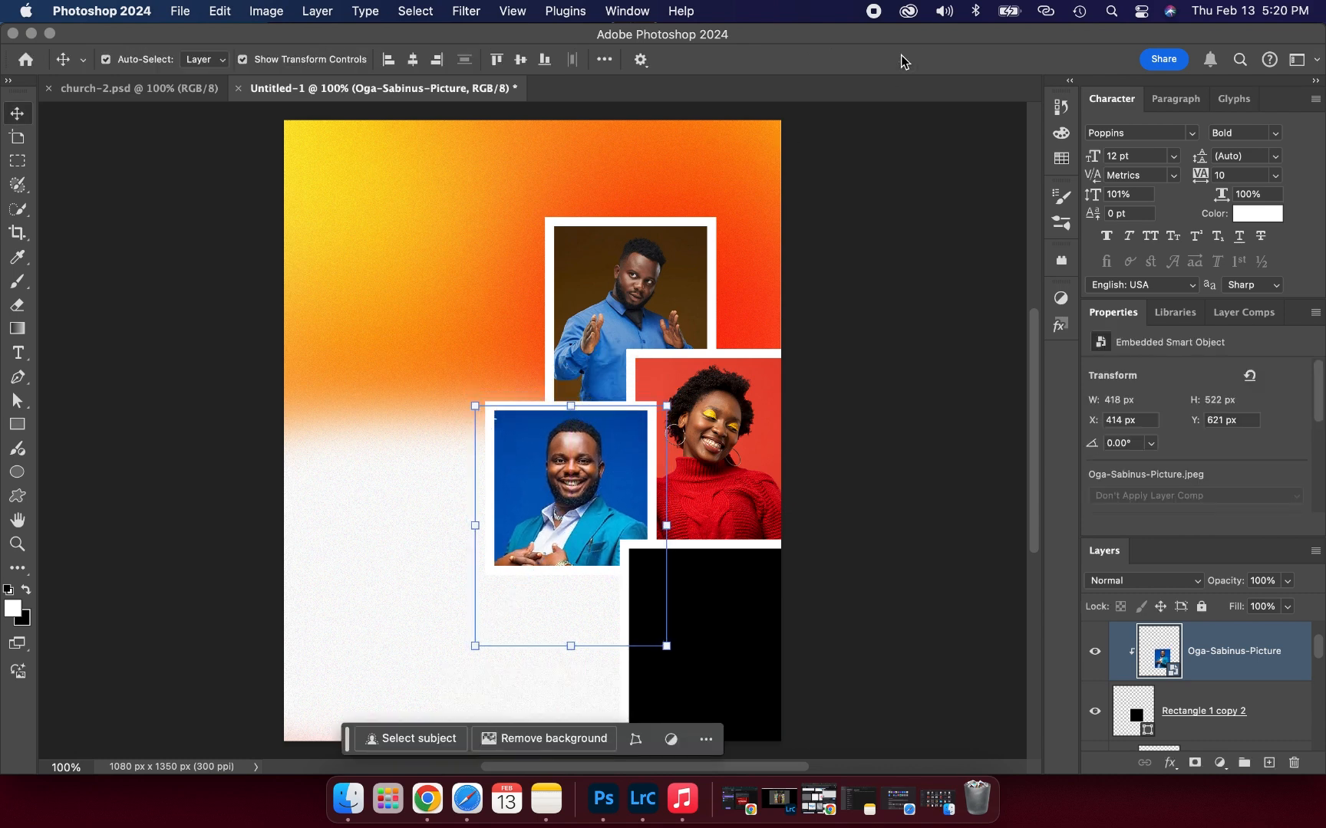
pyautogui.click(902, 162)
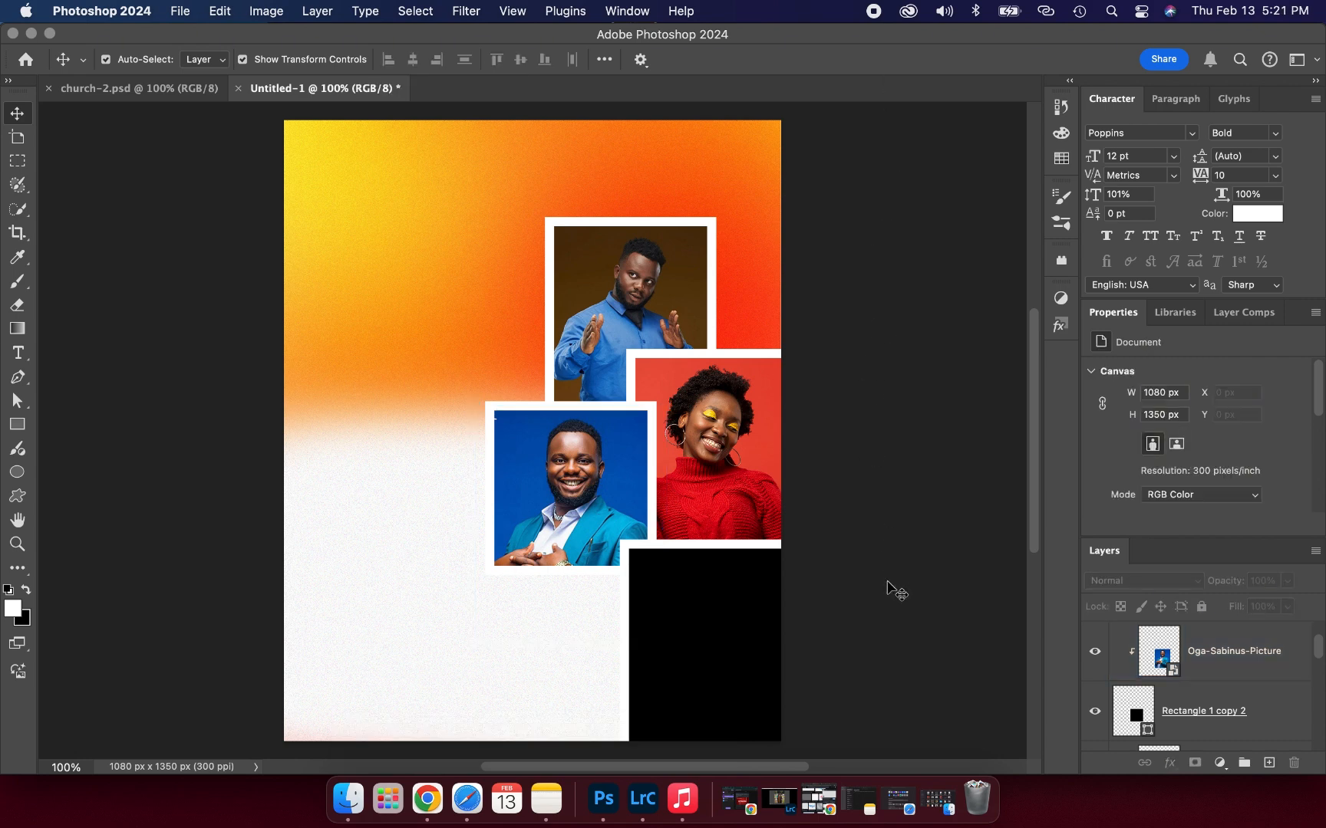
# Place medium-shot-male-flight-attendant-posing.jpg from the church folder directly above the bottom right-hand frame's layer
pyautogui.click(704, 601)
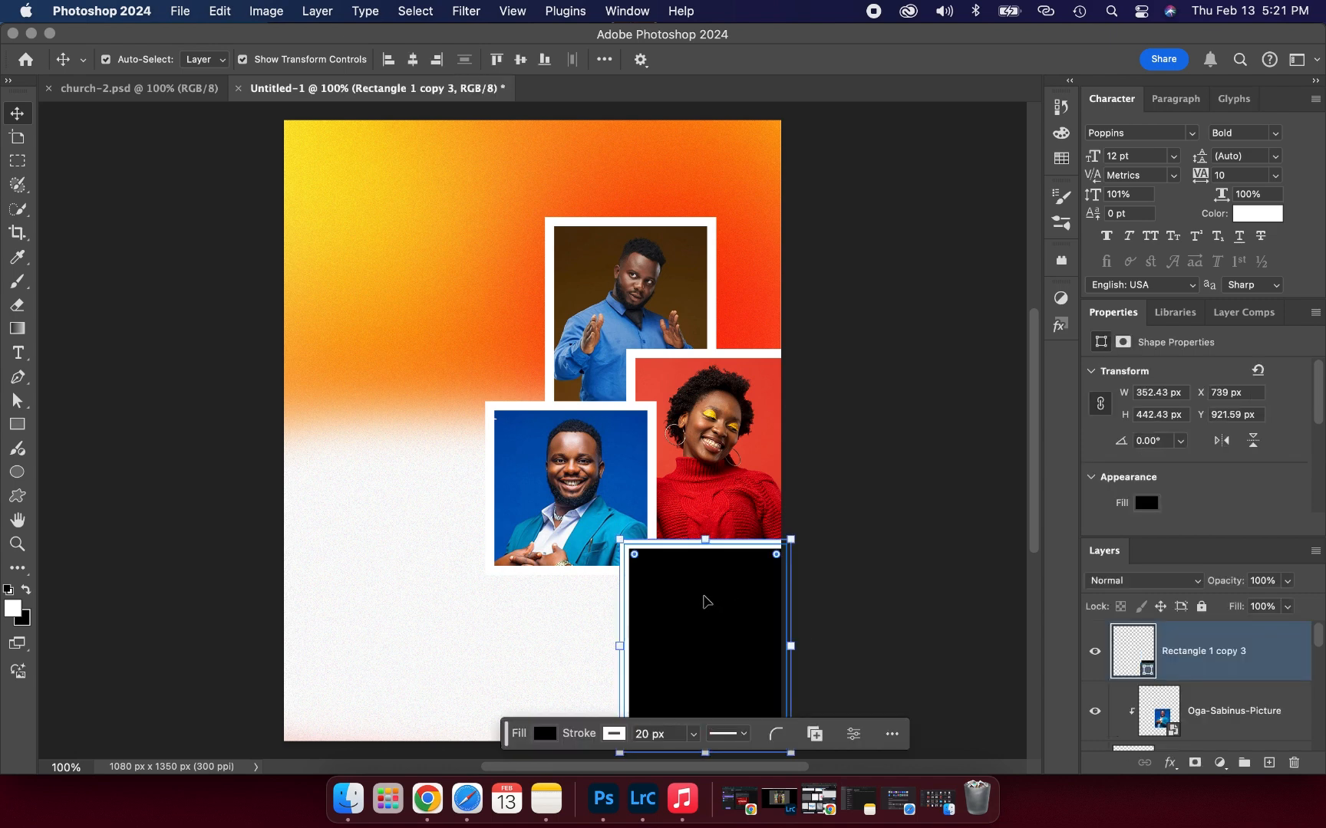
pyautogui.click(348, 798)
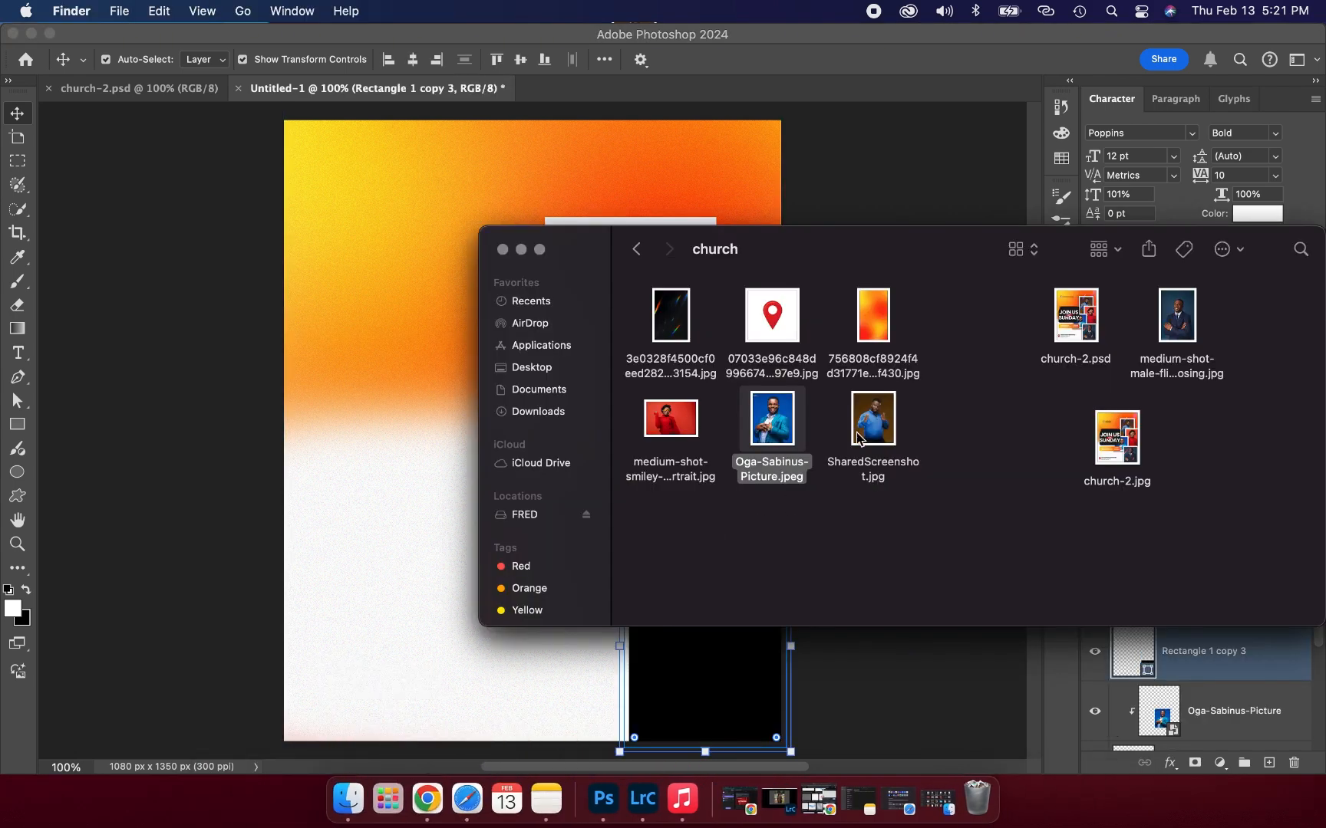
pyautogui.click(1186, 322)
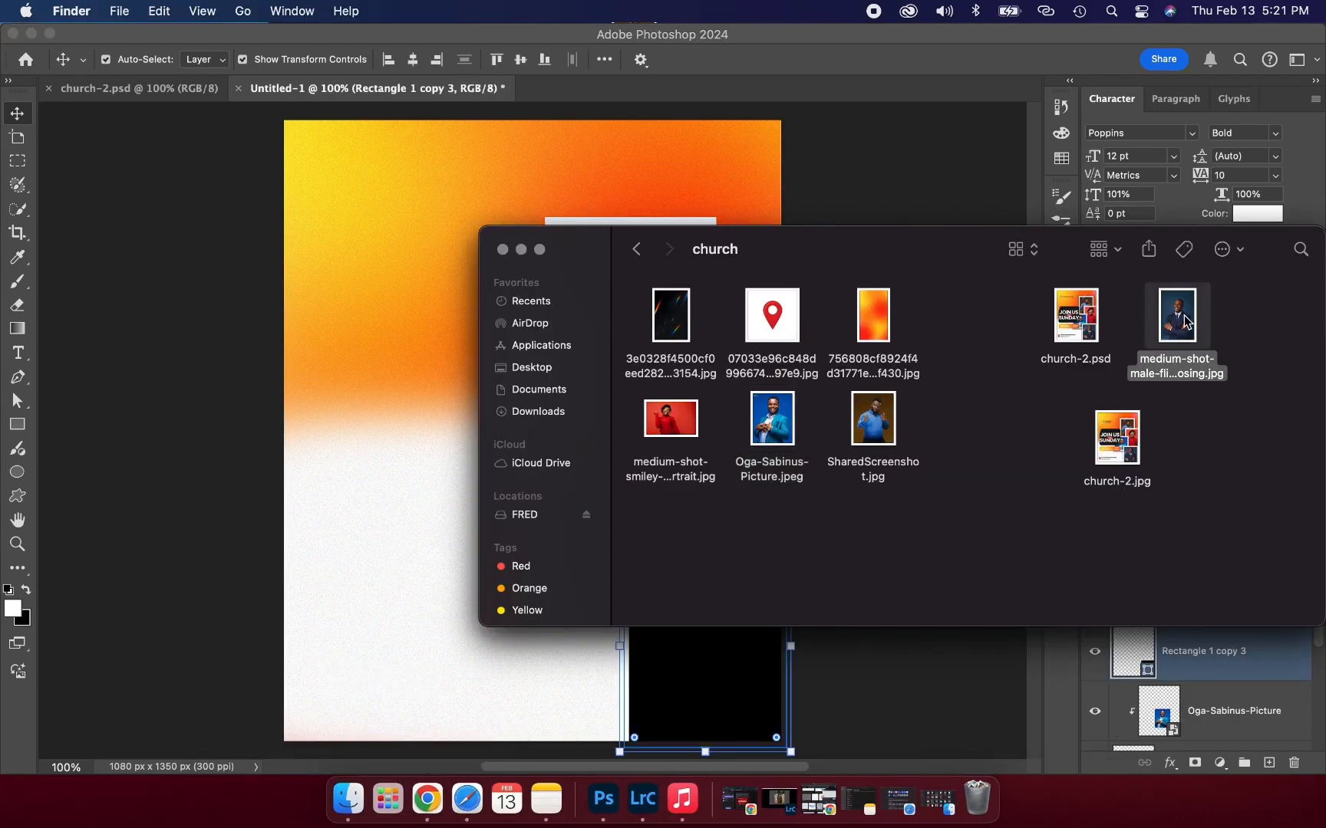
pyautogui.moveTo(1186, 321); pyautogui.dragTo(403, 456)
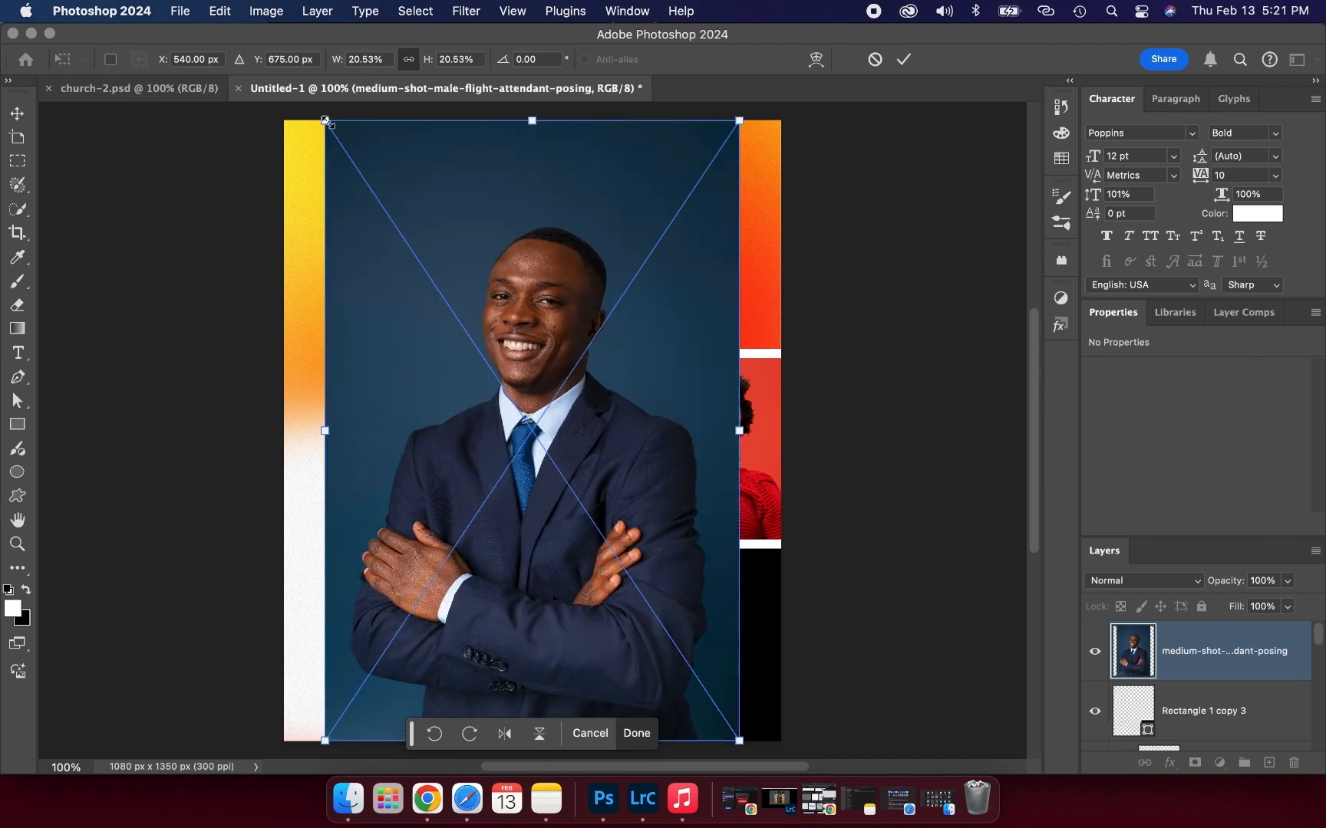
# Scale the flight attendant photo to about 10.04%, centre it at about X 929, Y 1143 px and clip it to the bottom right-hand frame
pyautogui.moveTo(325, 121); pyautogui.dragTo(579, 412)
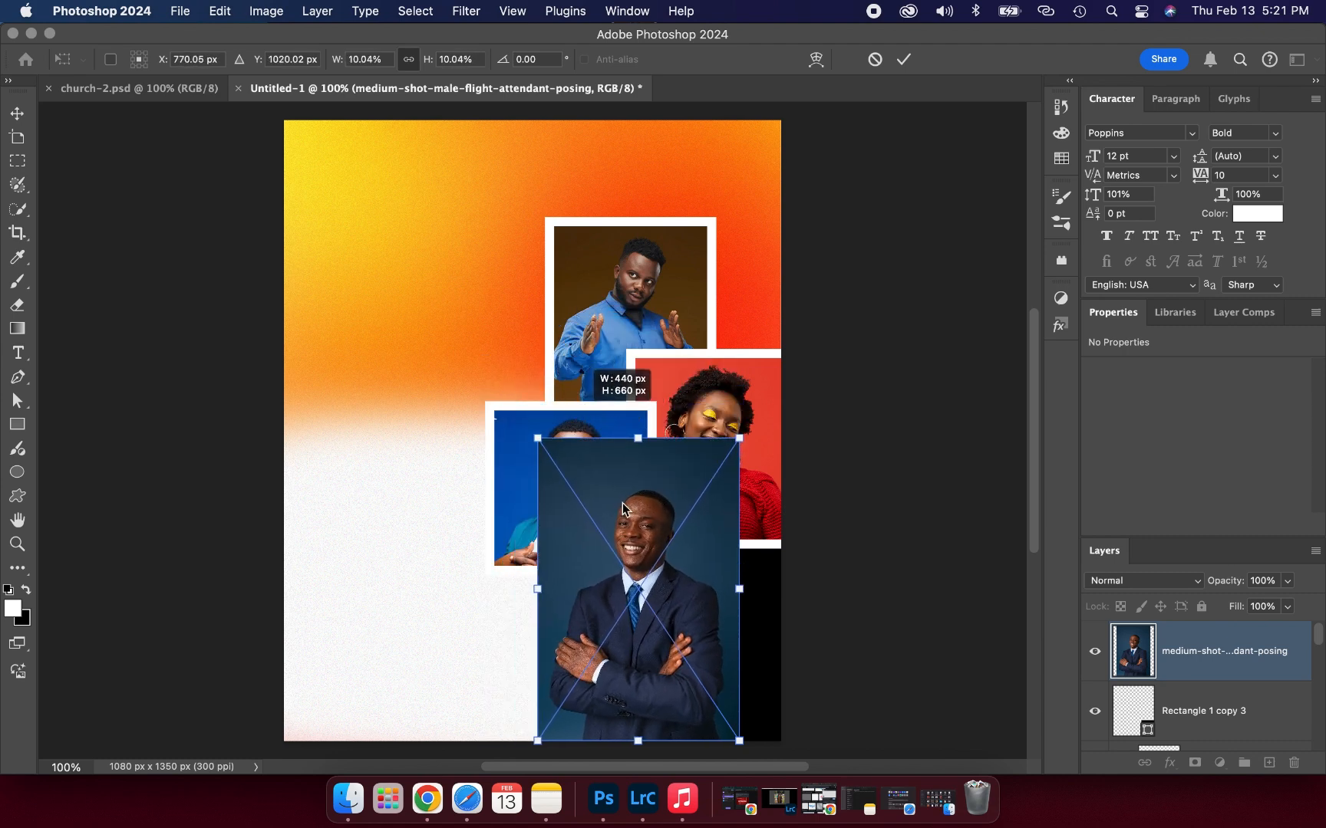
pyautogui.moveTo(639, 533); pyautogui.dragTo(700, 587)
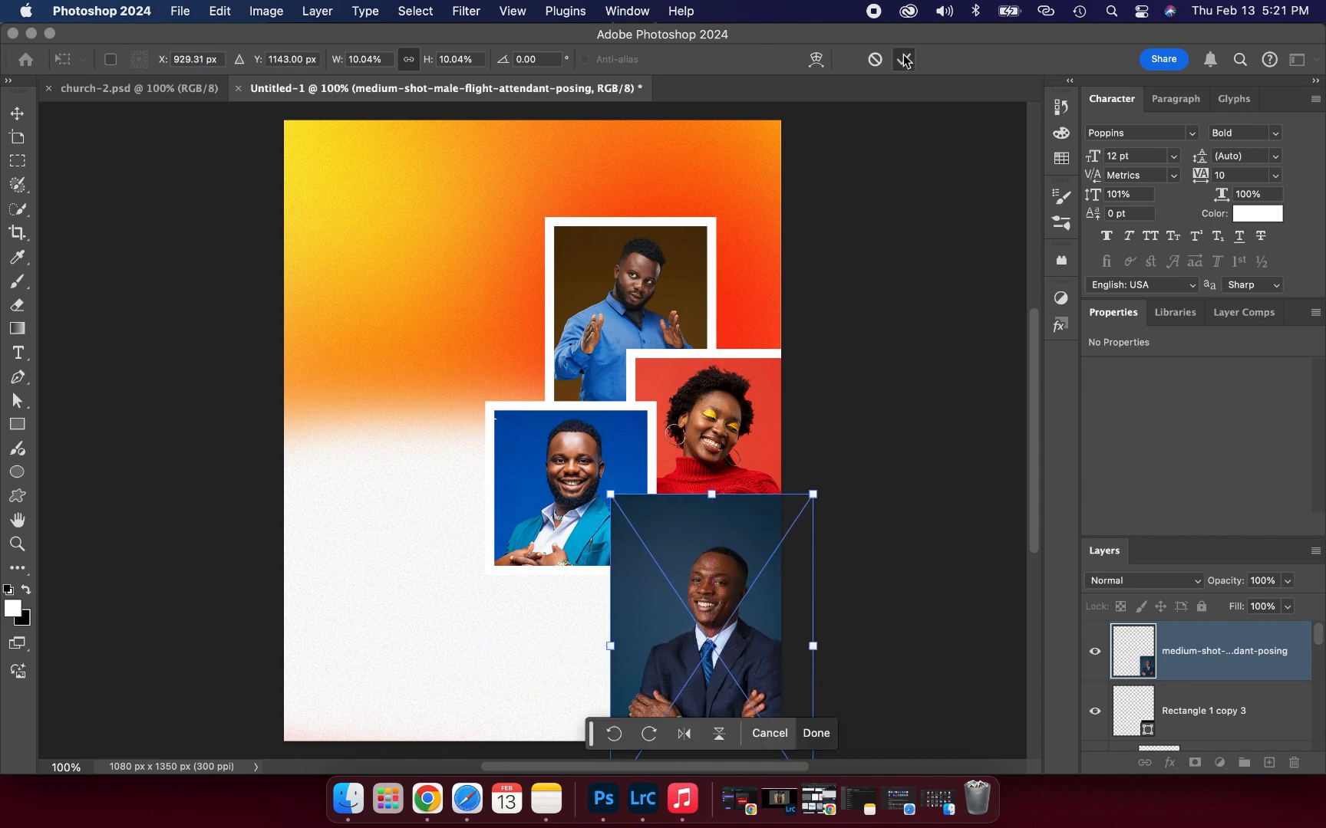
pyautogui.click(903, 59)
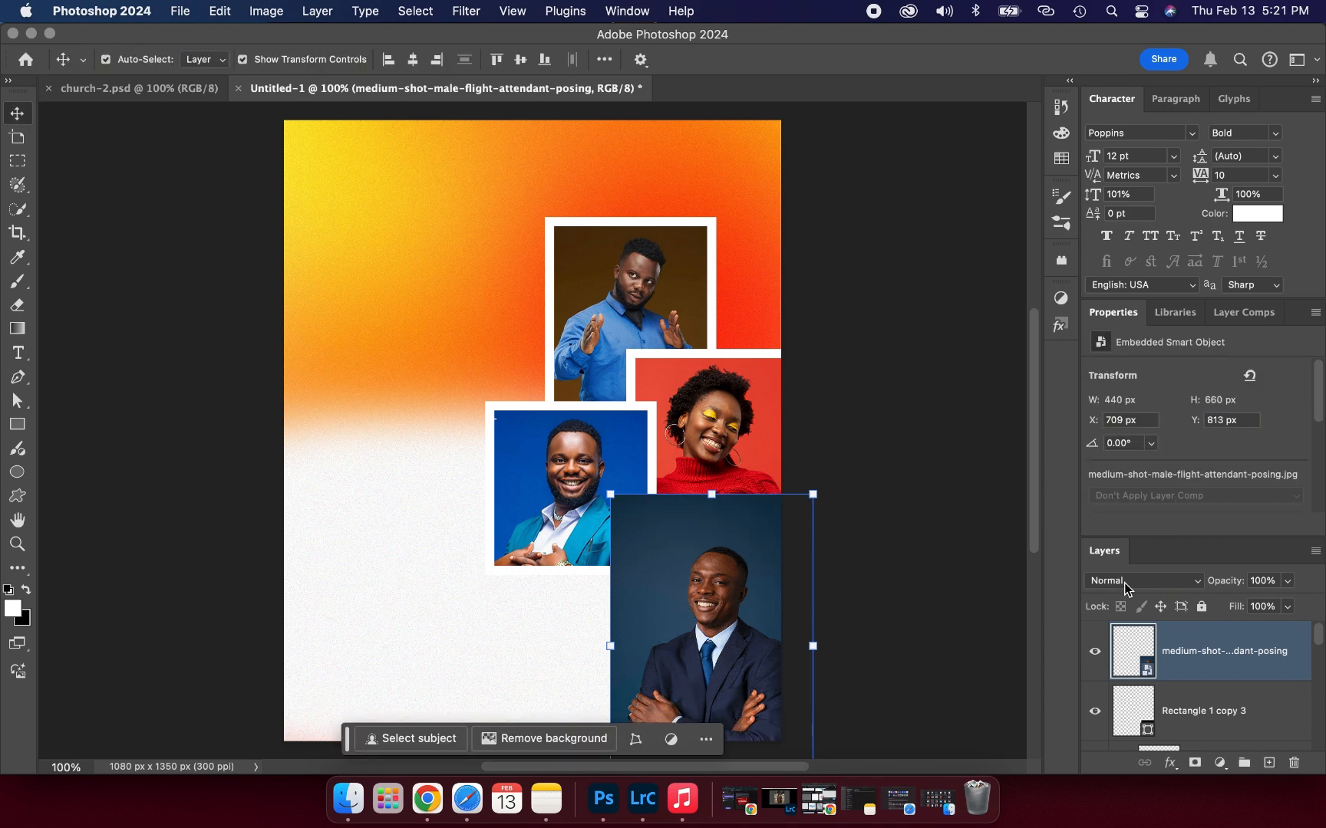
pyautogui.rightClick(1180, 651)
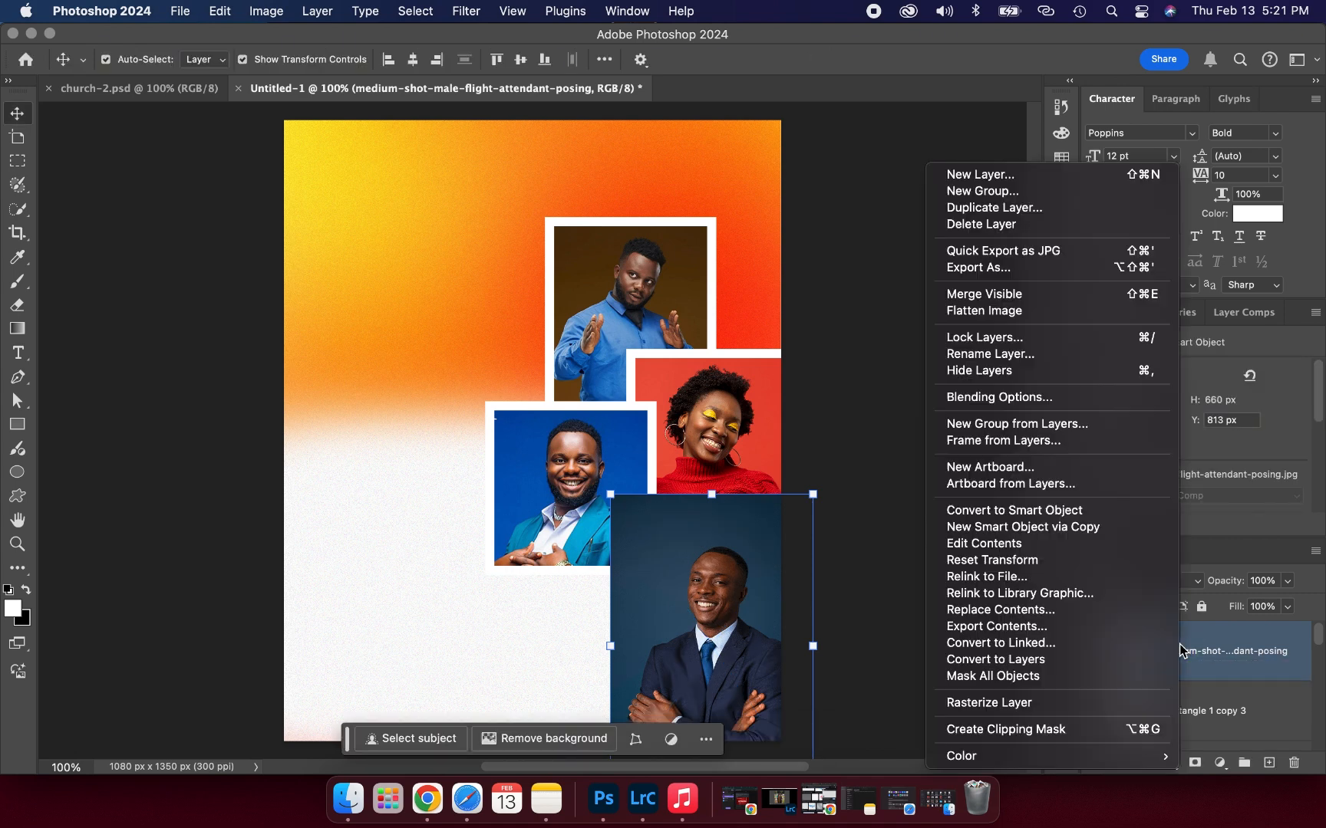
pyautogui.click(1062, 727)
pyautogui.click(930, 635)
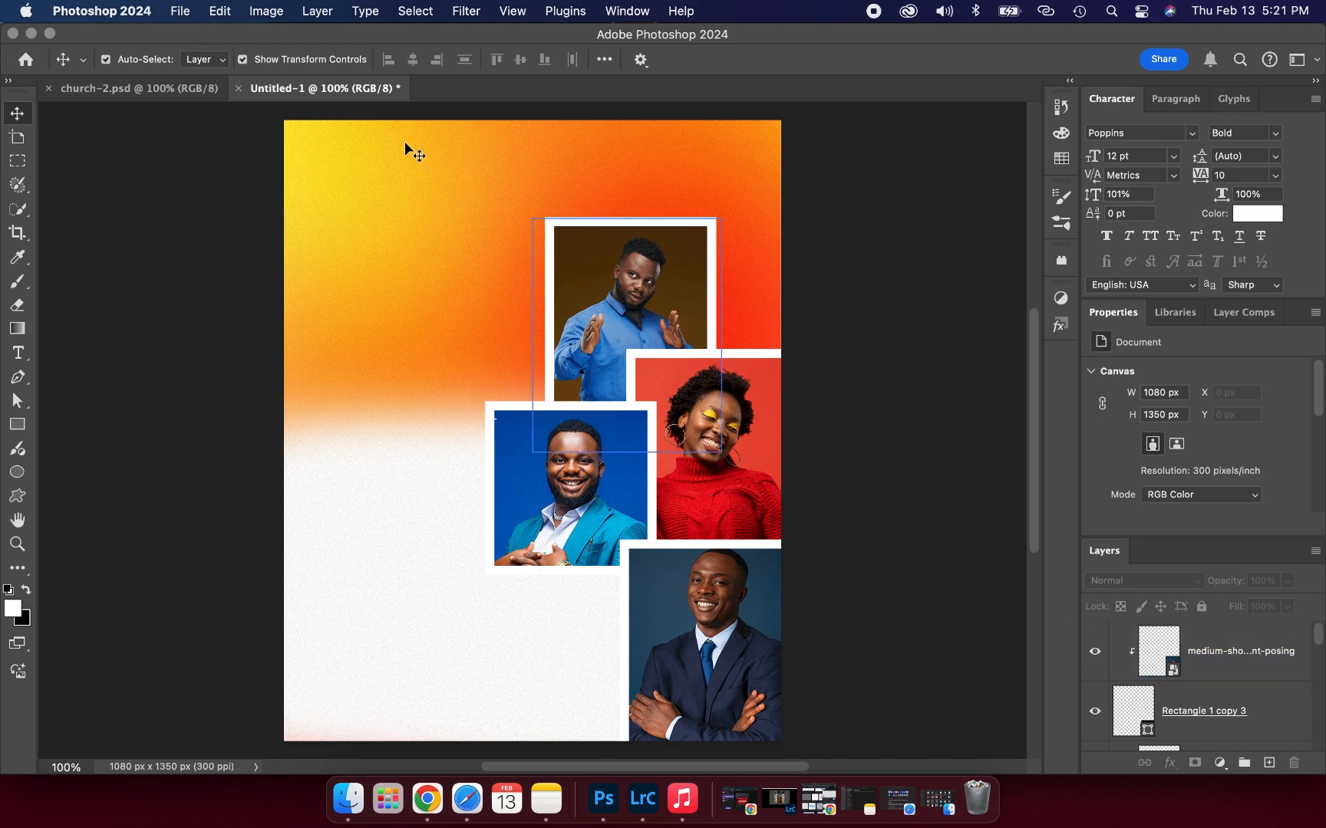
# Add a black drop shadow to the topmost photo frame: 38% opacity, 90° angle, 23 px distance, 28% spread, 29 px size
pyautogui.click(613, 267)
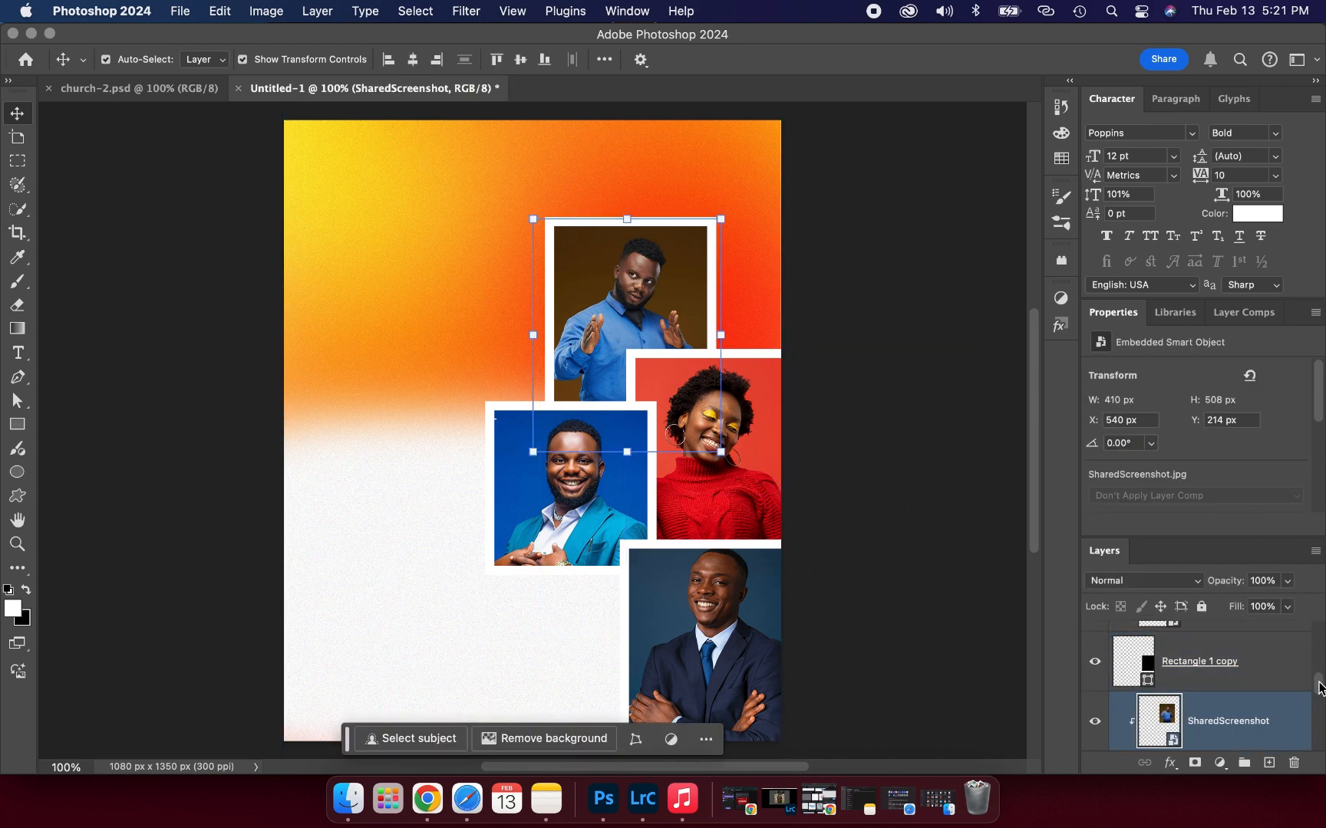
pyautogui.scroll(-2, 1318, 687)
pyautogui.click(1249, 699)
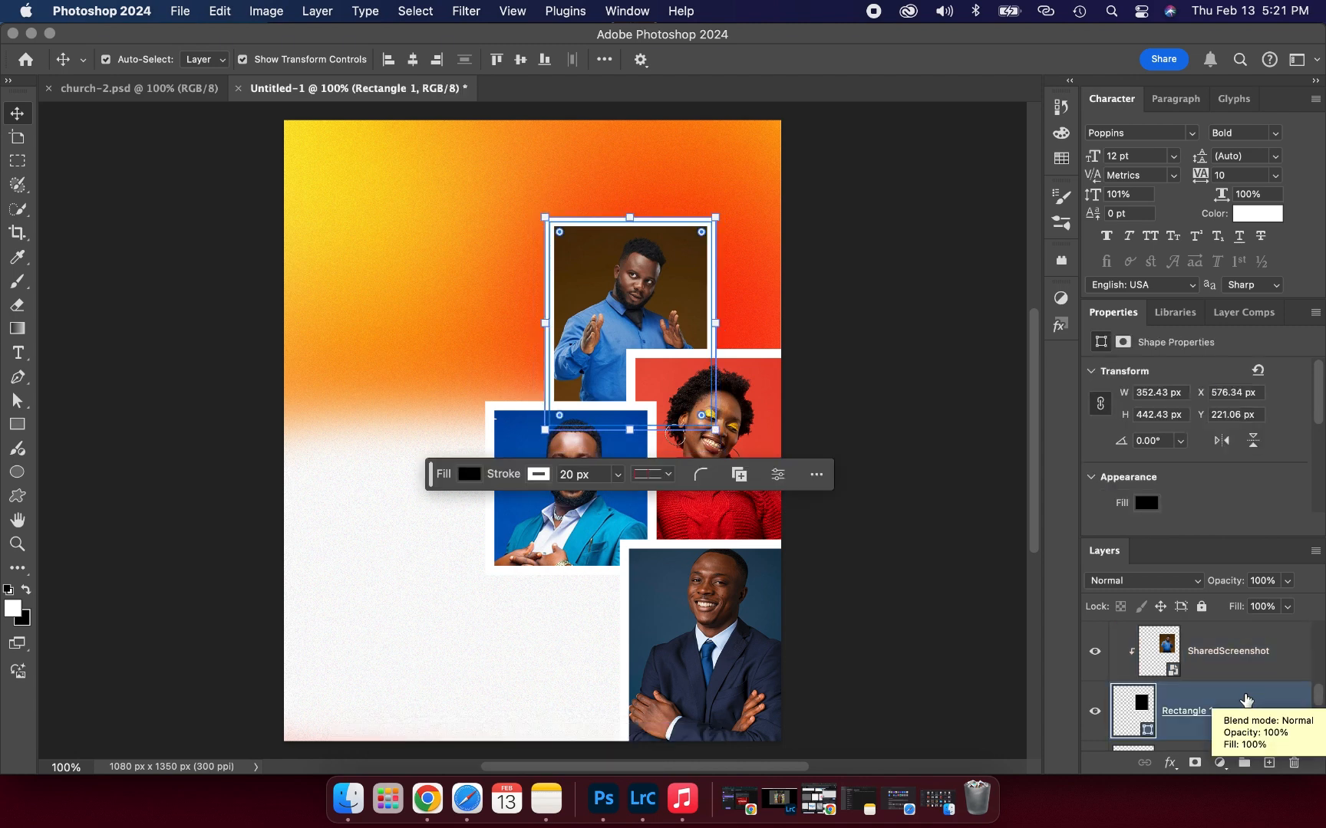
pyautogui.click(1169, 763)
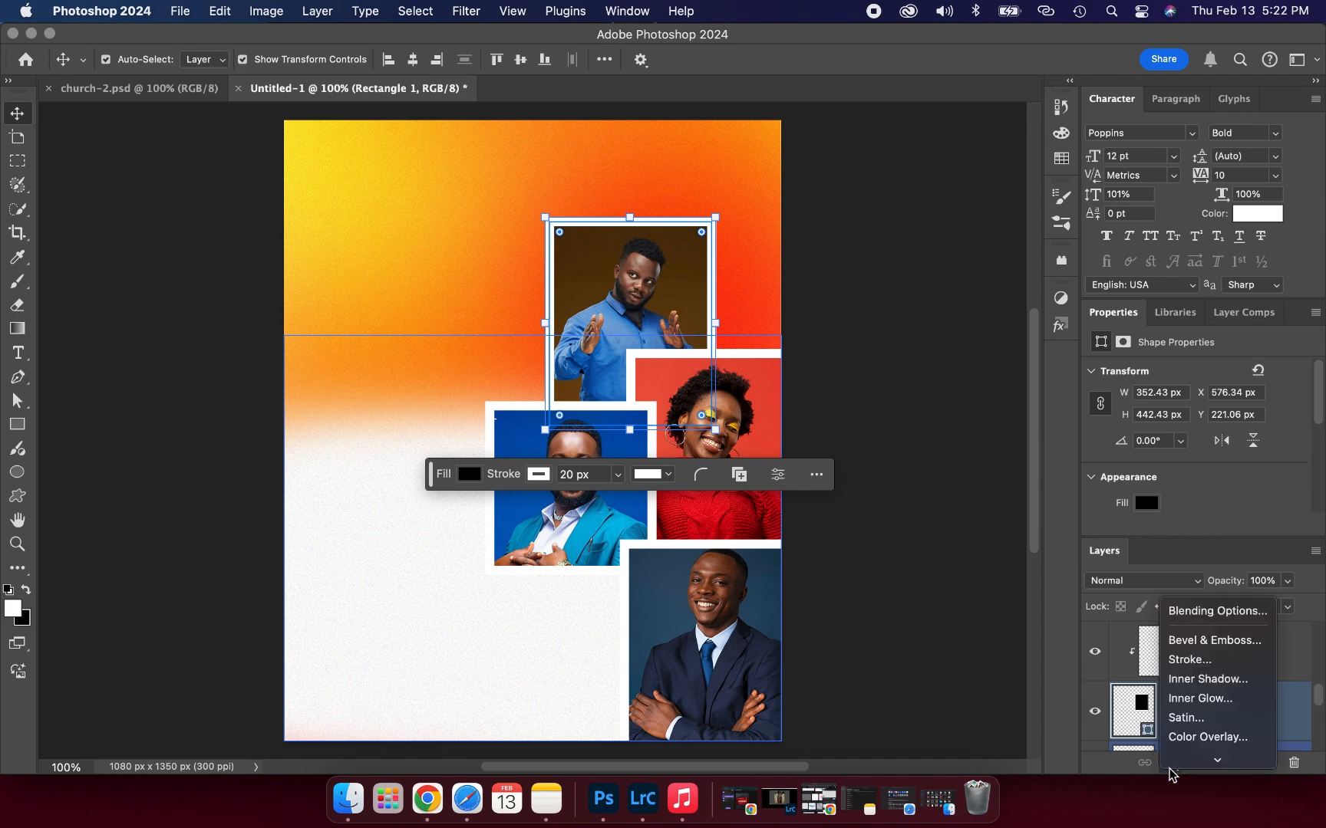
pyautogui.moveTo(1215, 763)
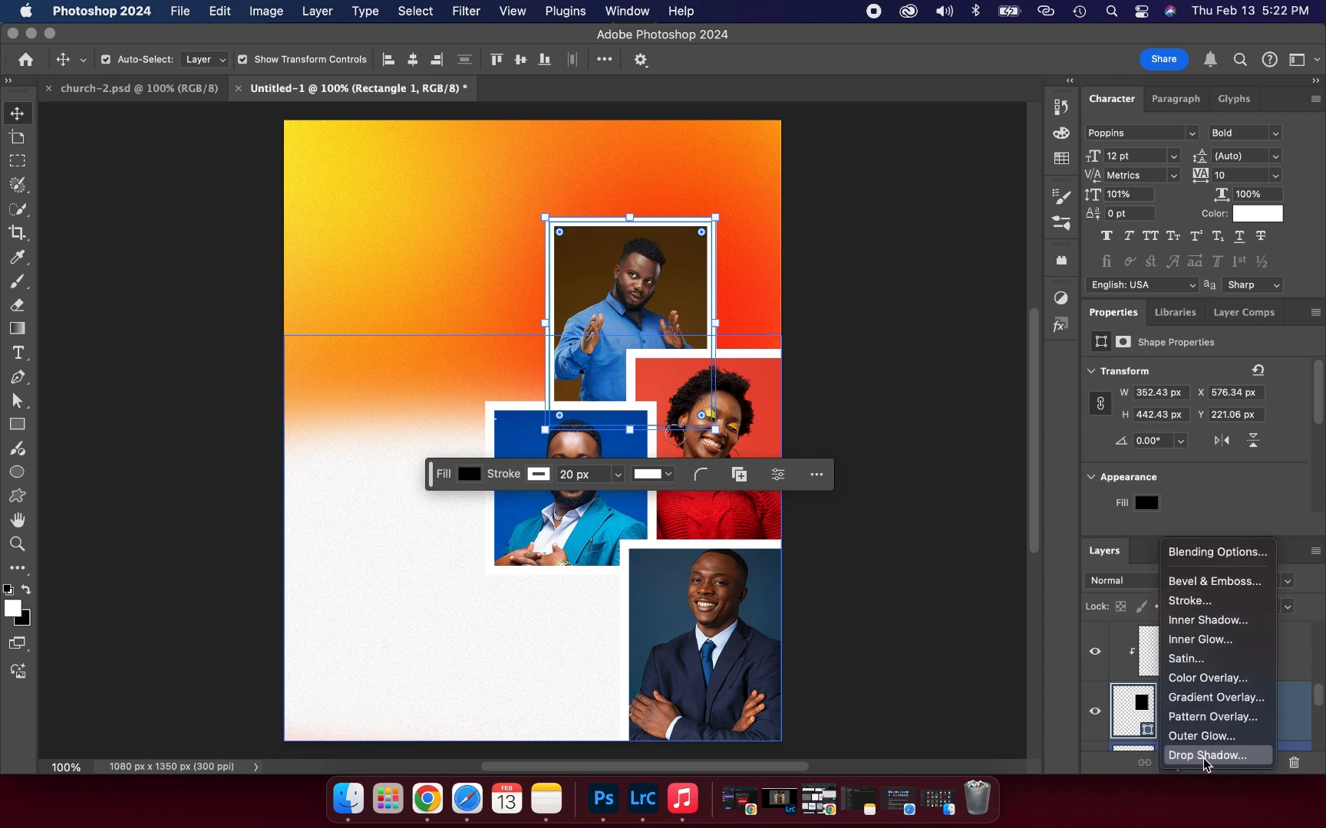
pyautogui.click(1203, 756)
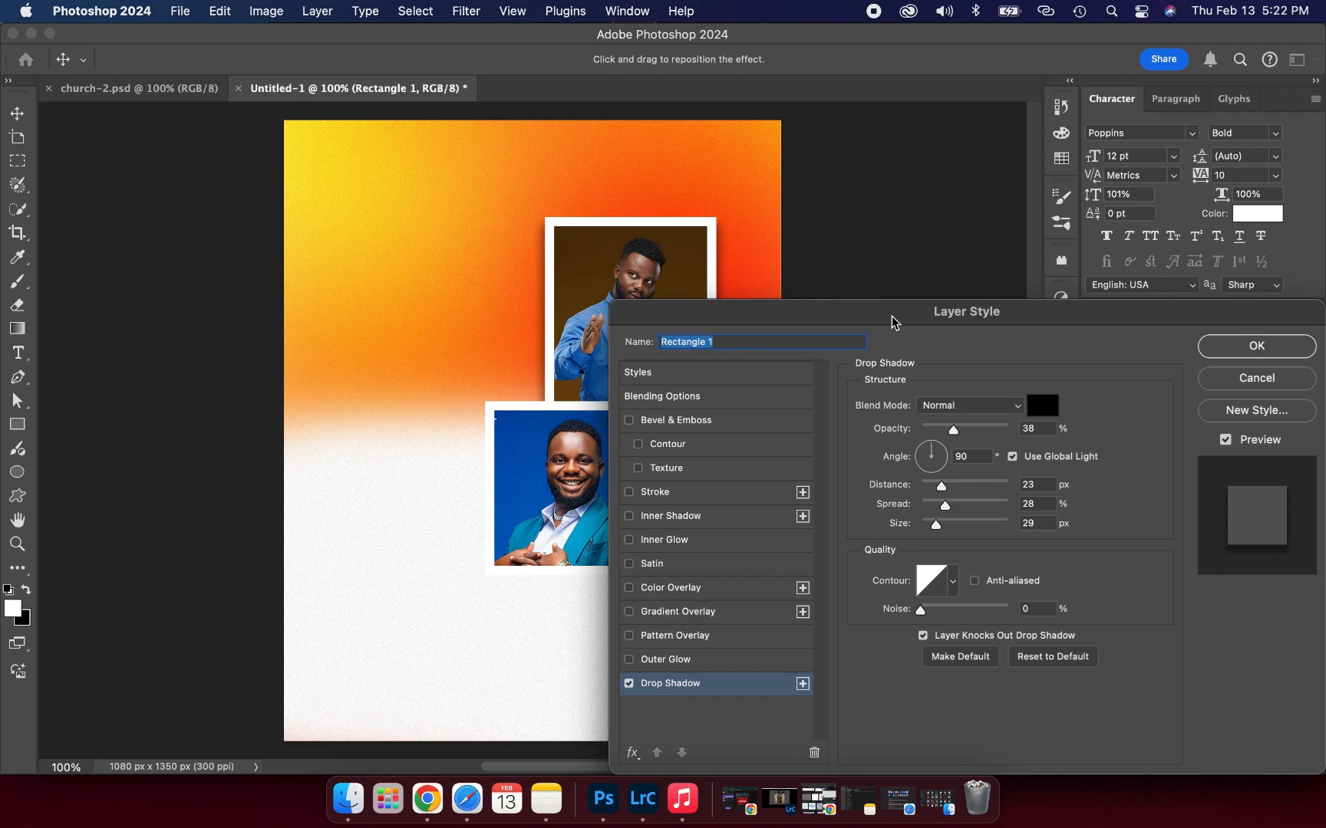
pyautogui.moveTo(895, 316); pyautogui.dragTo(939, 314)
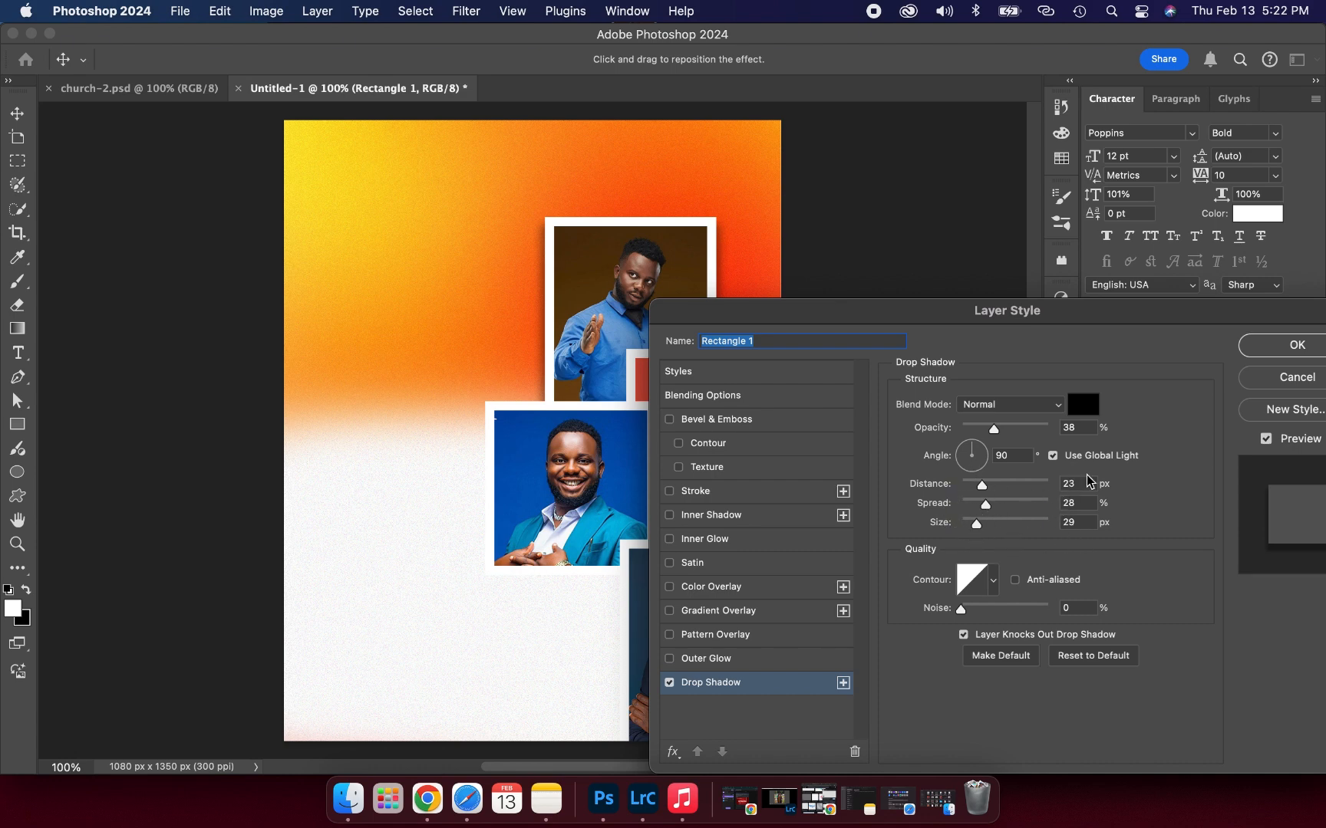
pyautogui.click(1256, 355)
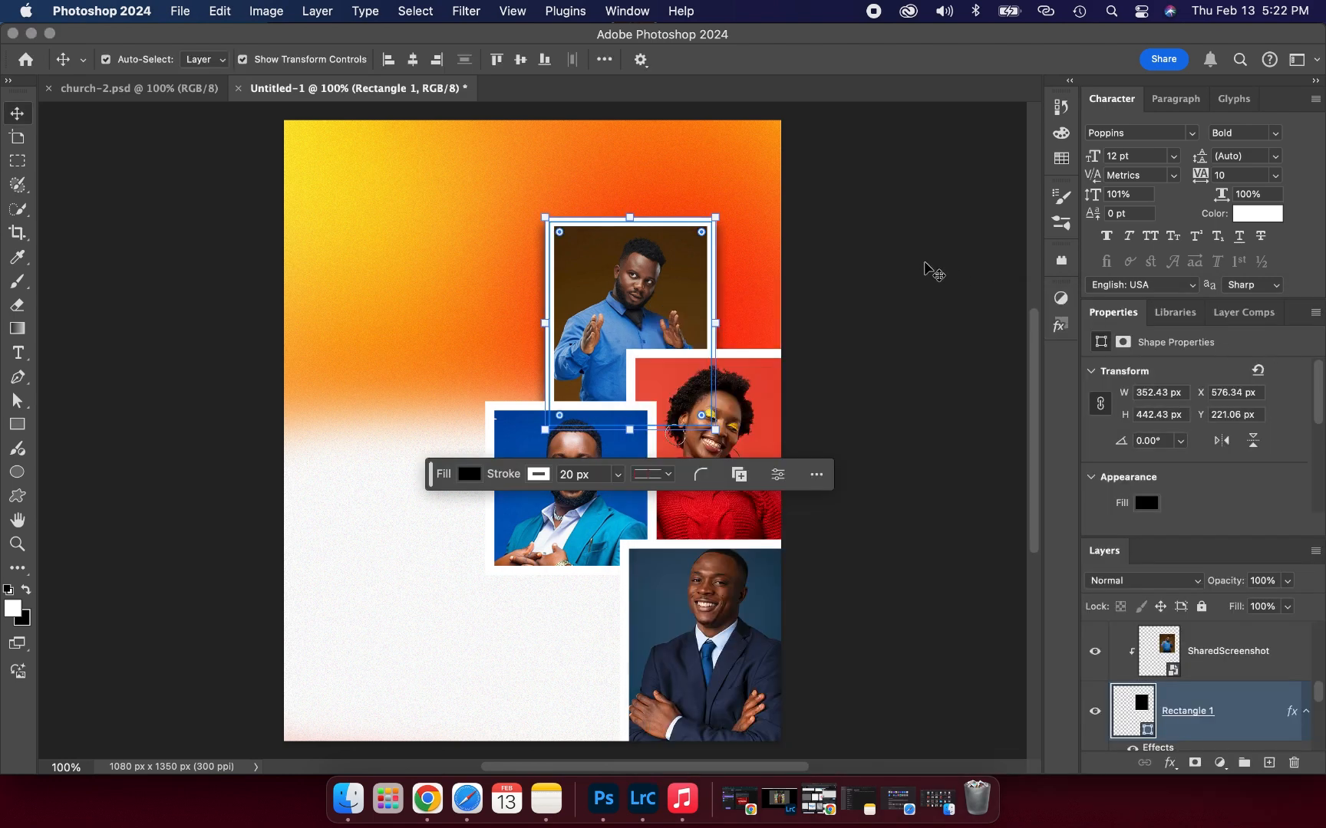
pyautogui.click(961, 279)
# Add a drop shadow to the red portrait's frame with 38% opacity, 90° angle, 23 px distance, 28% spread and 29 px size
pyautogui.click(737, 376)
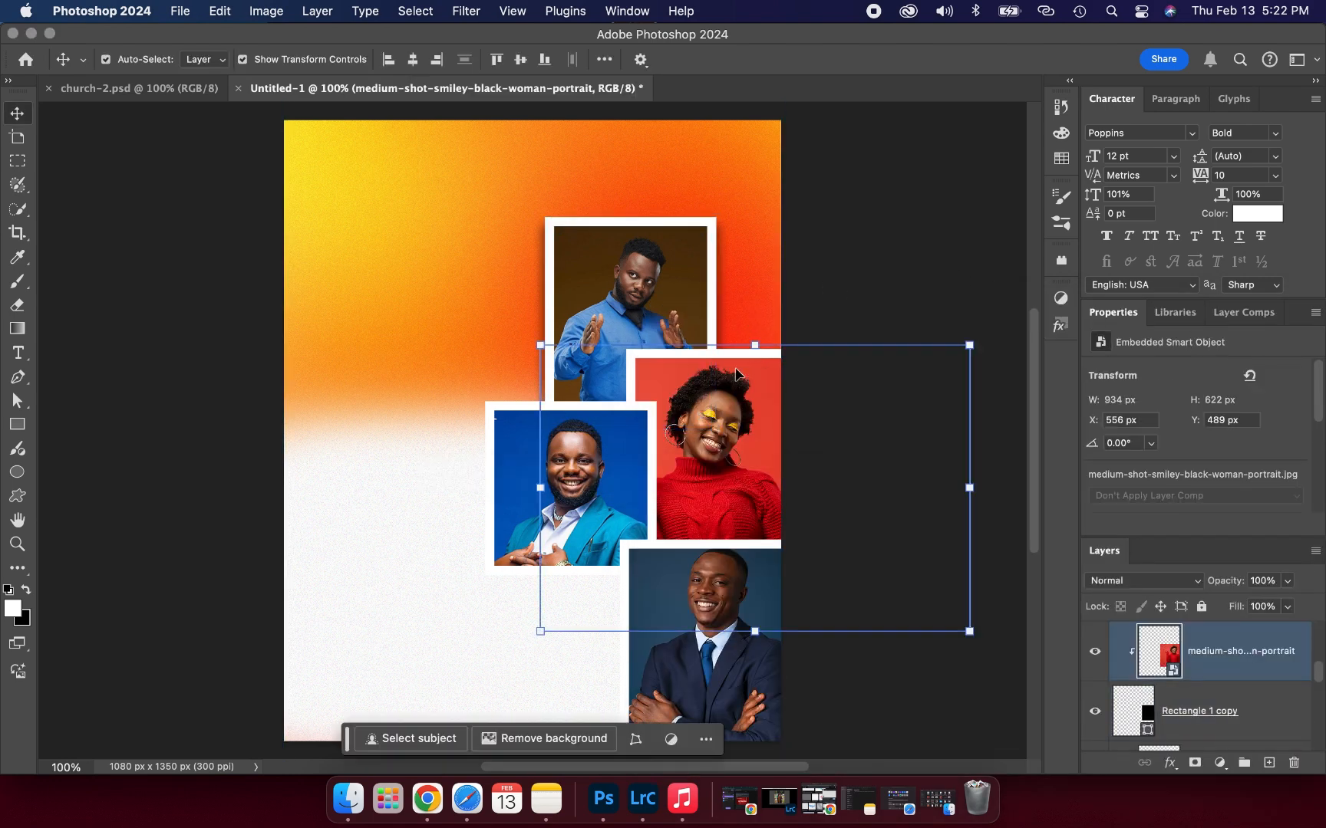
pyautogui.click(1154, 692)
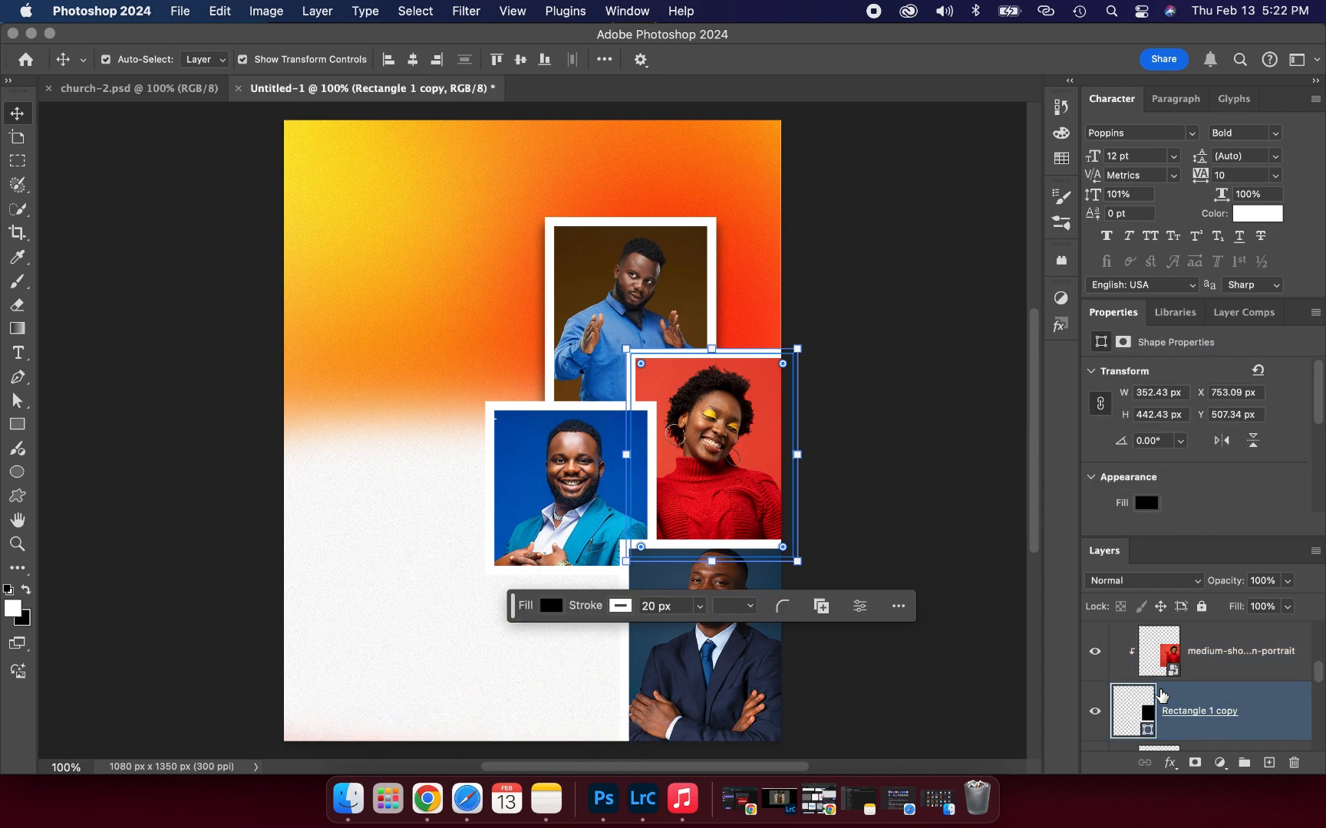
pyautogui.click(1170, 763)
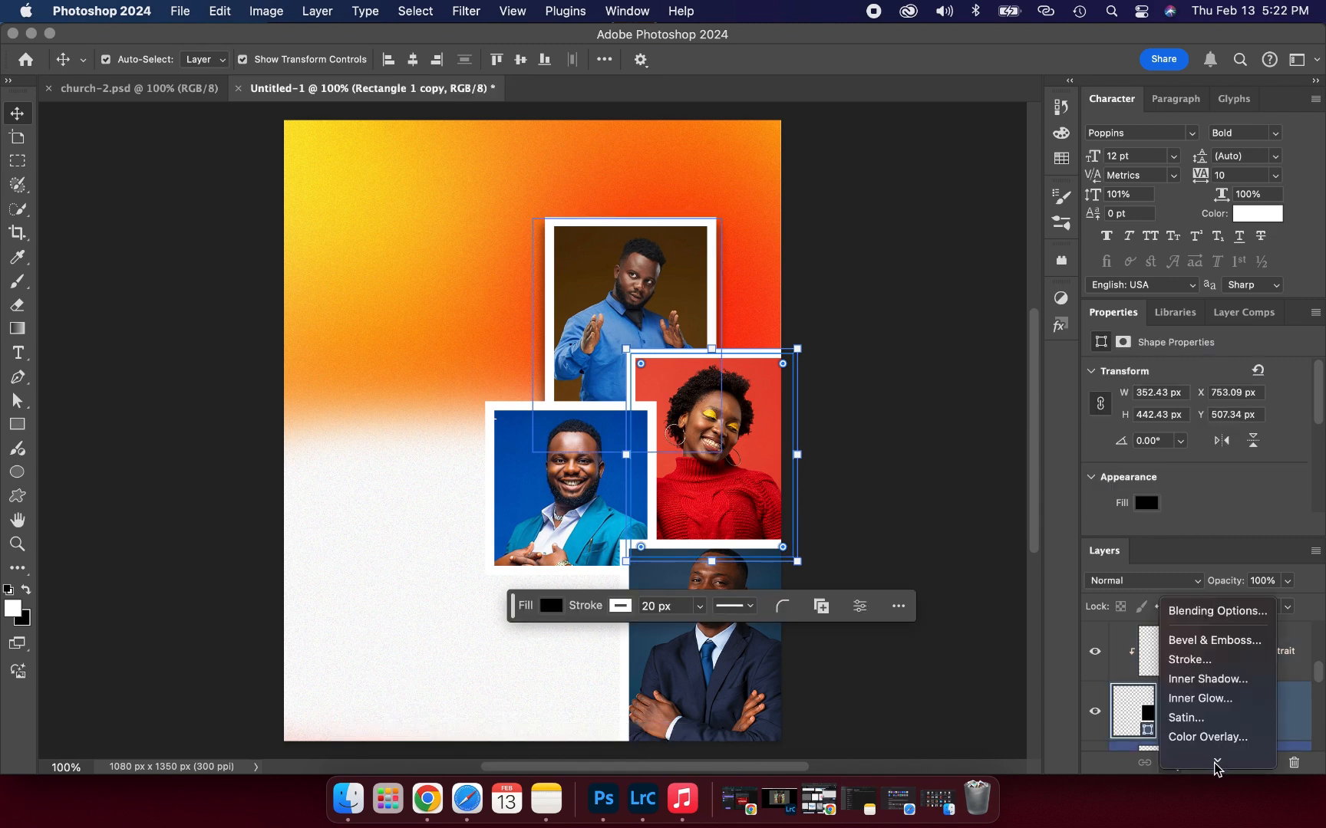
pyautogui.moveTo(1215, 764)
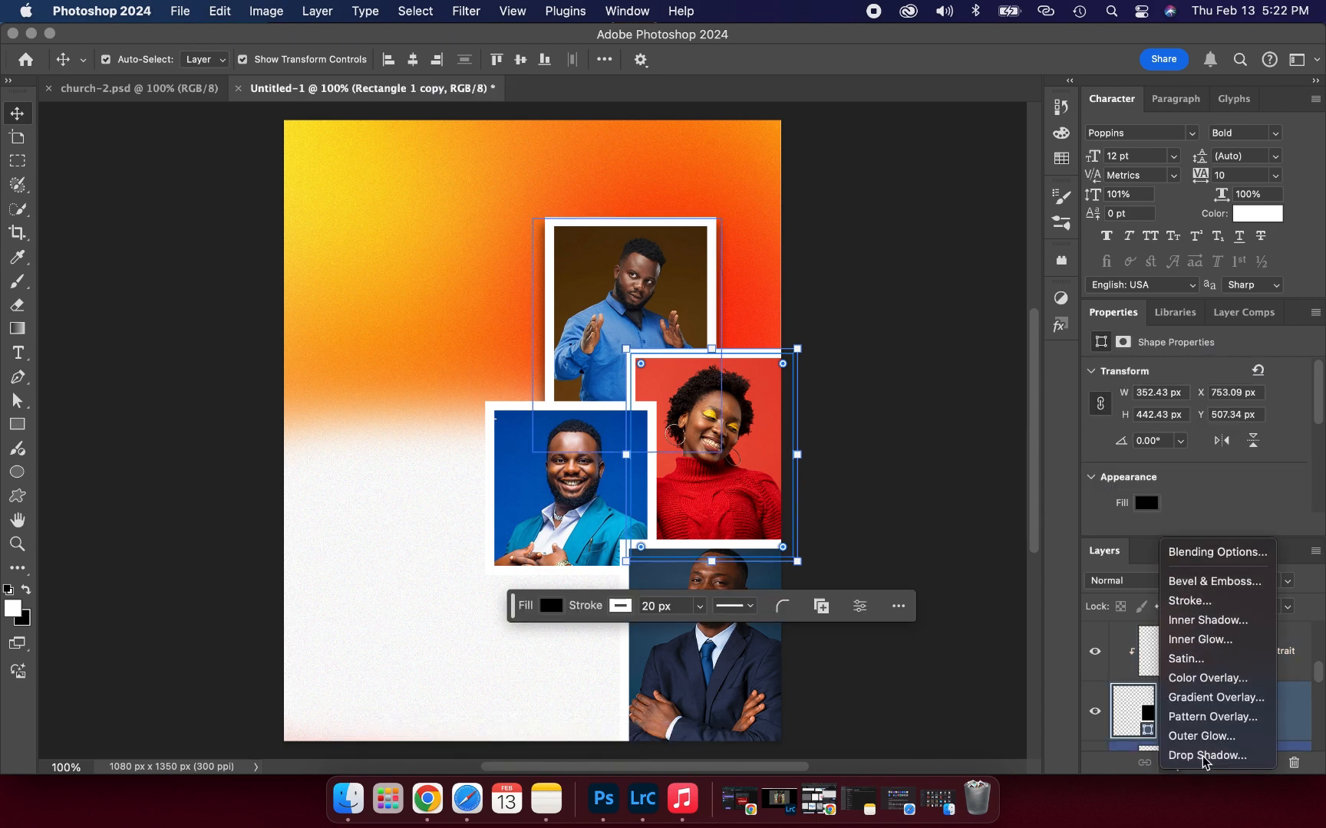
pyautogui.click(1202, 757)
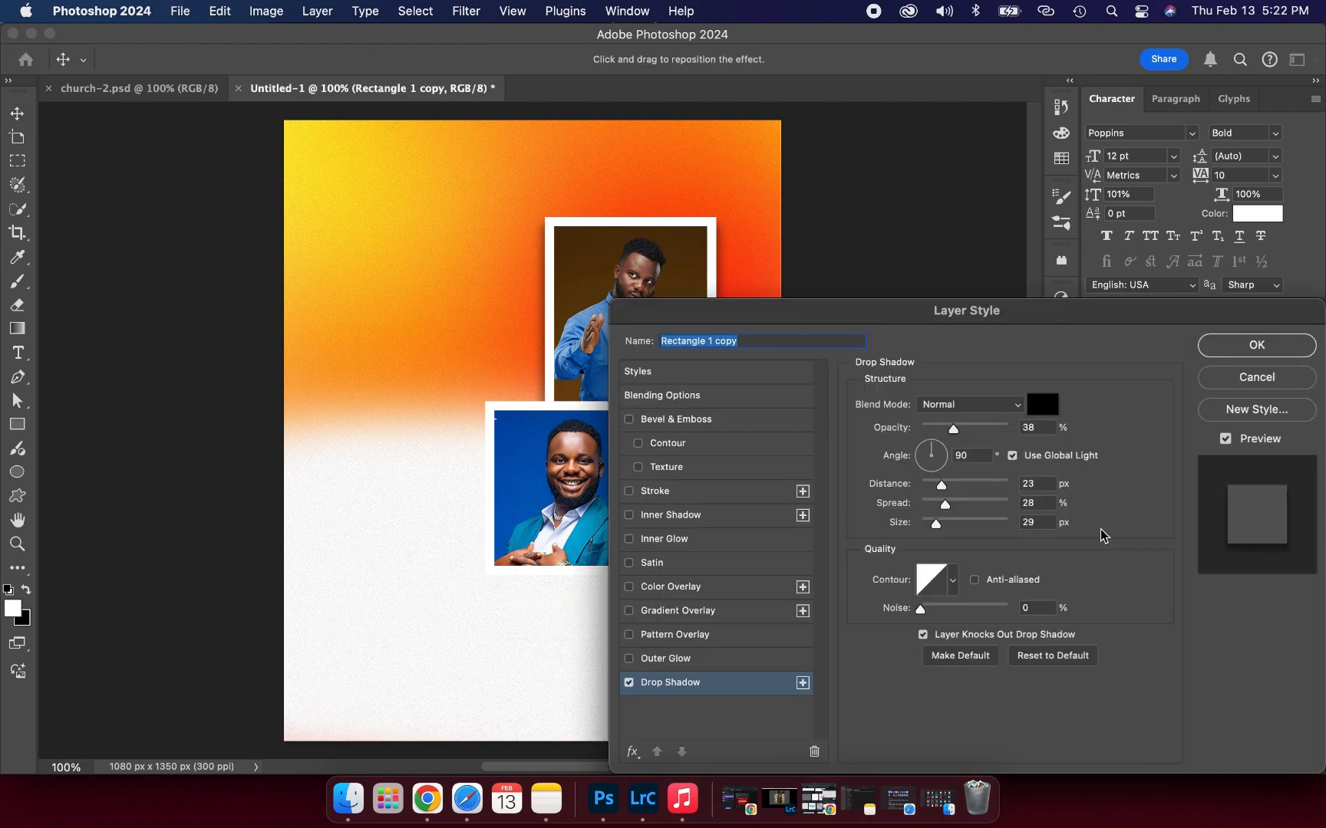
pyautogui.click(1217, 350)
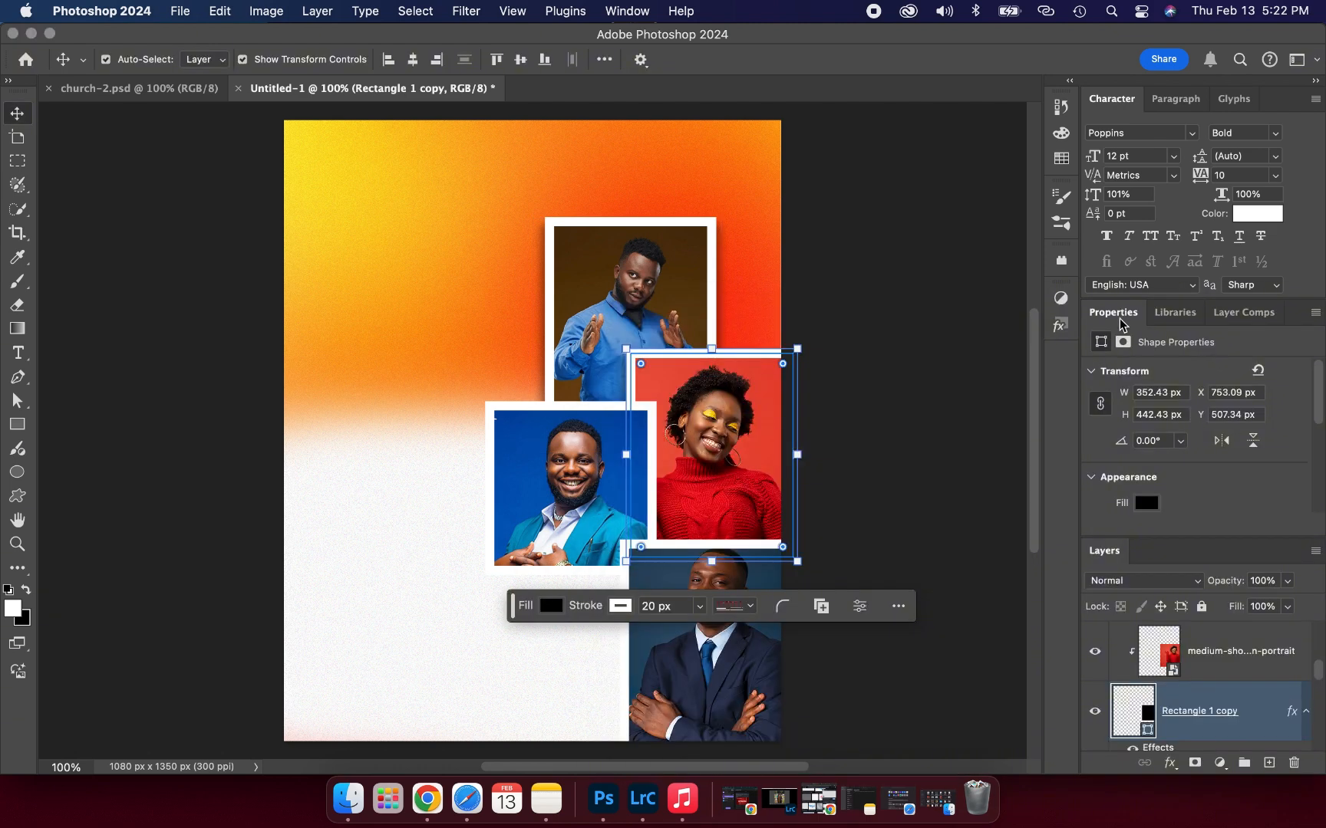
pyautogui.click(951, 367)
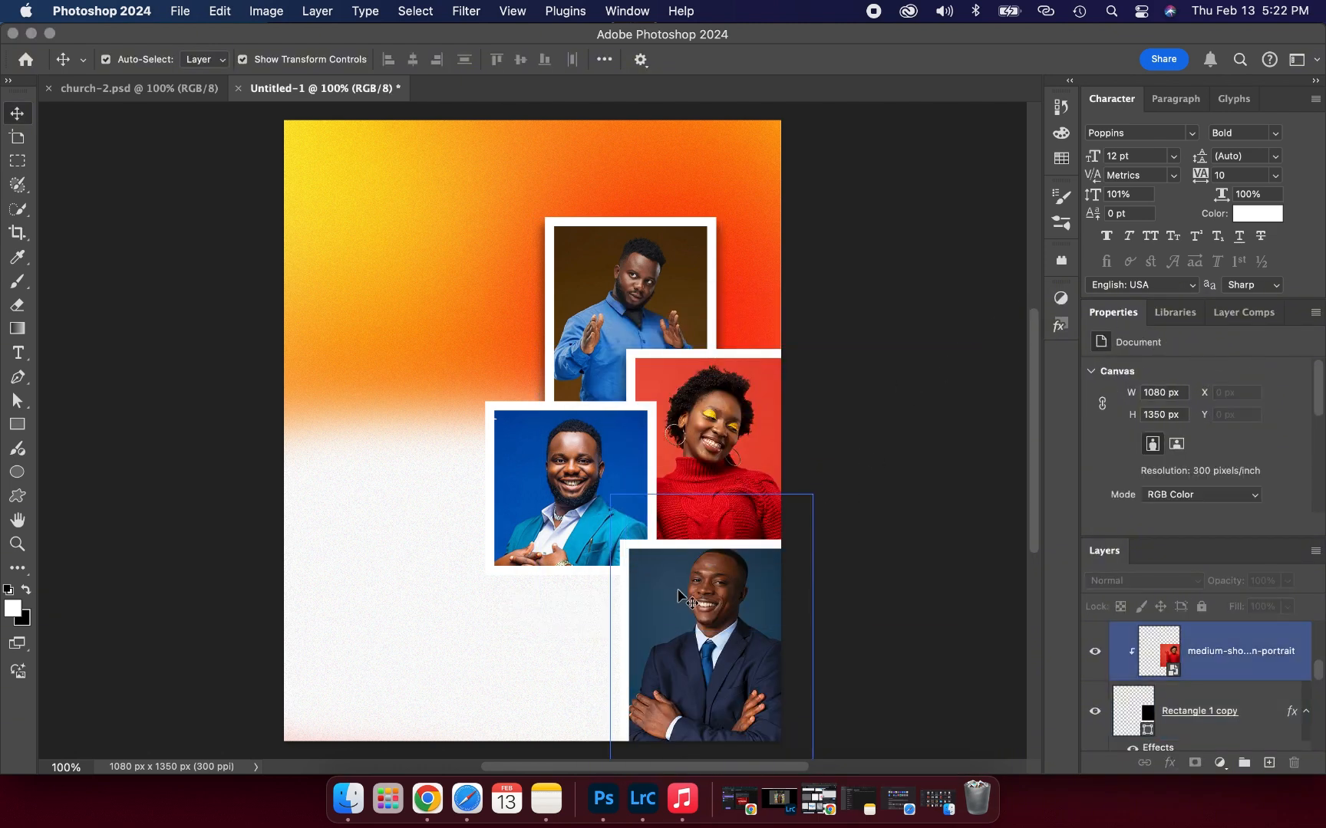
# Apply a drop shadow to the left-hand photo frame with 38% opacity, 23 px distance, 28% spread and 29 px size
pyautogui.click(522, 491)
pyautogui.click(1172, 715)
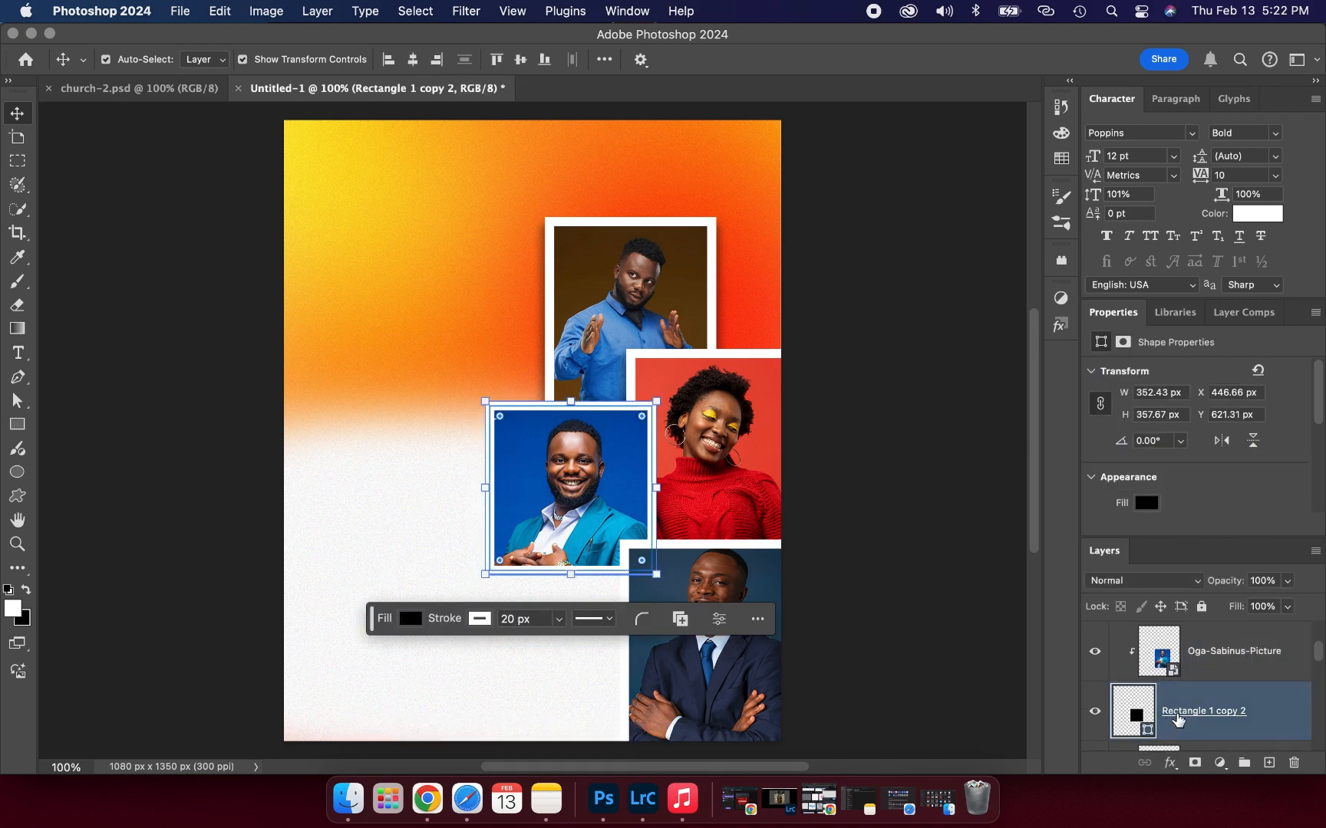
pyautogui.click(1170, 763)
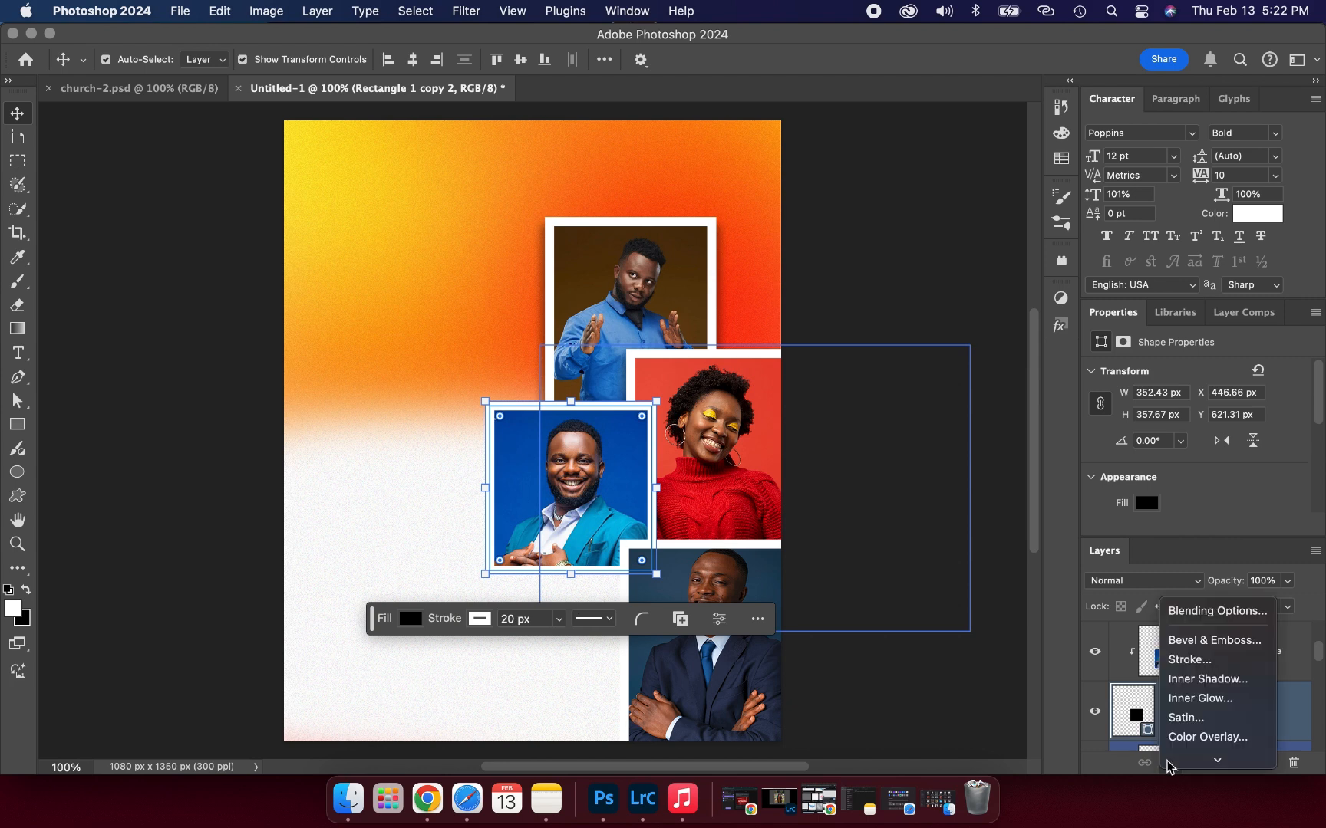
pyautogui.click(1207, 756)
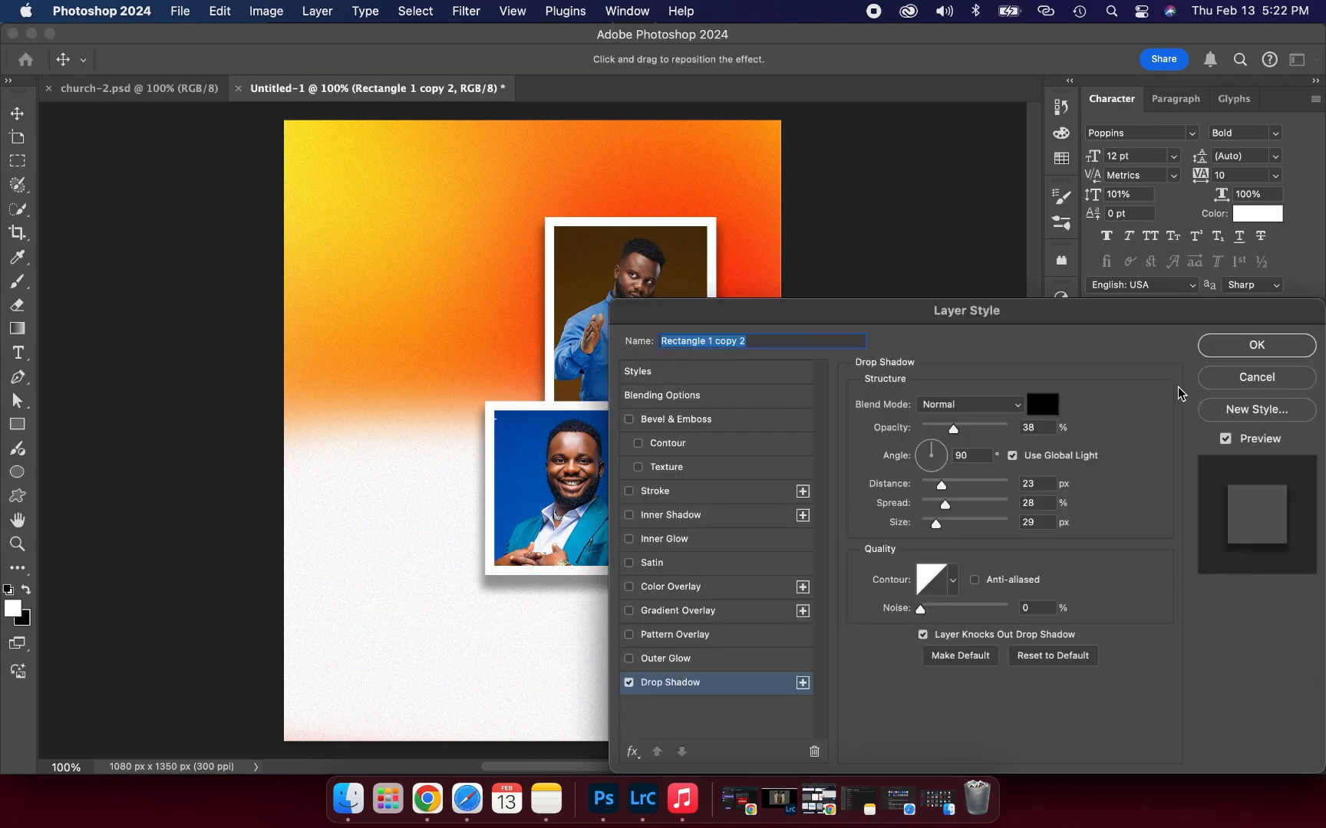
pyautogui.click(1209, 355)
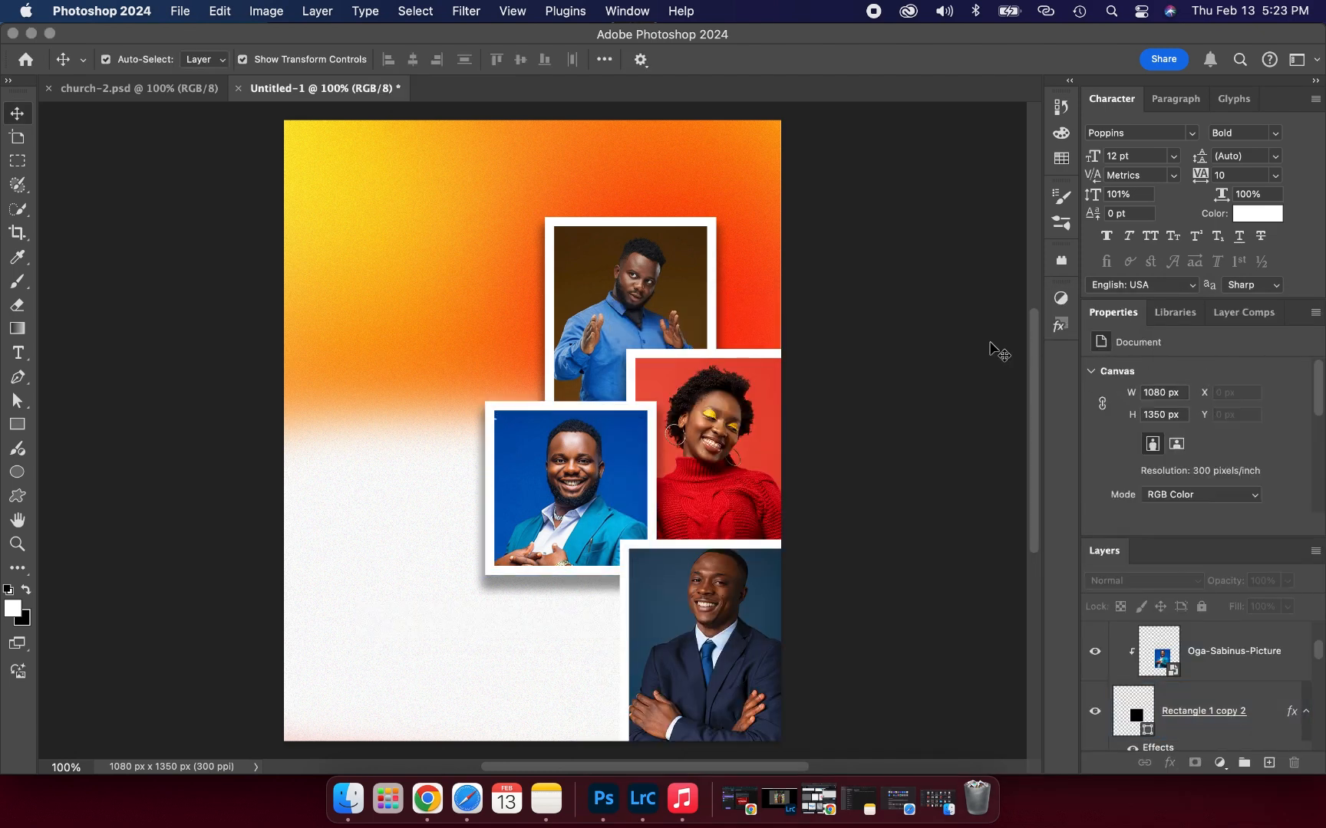
# Apply a drop shadow to the bottom right-hand photo frame with 38% opacity, 23 px distance, 28% spread and 29 px size
pyautogui.moveTo(890, 545); pyautogui.dragTo(684, 604)
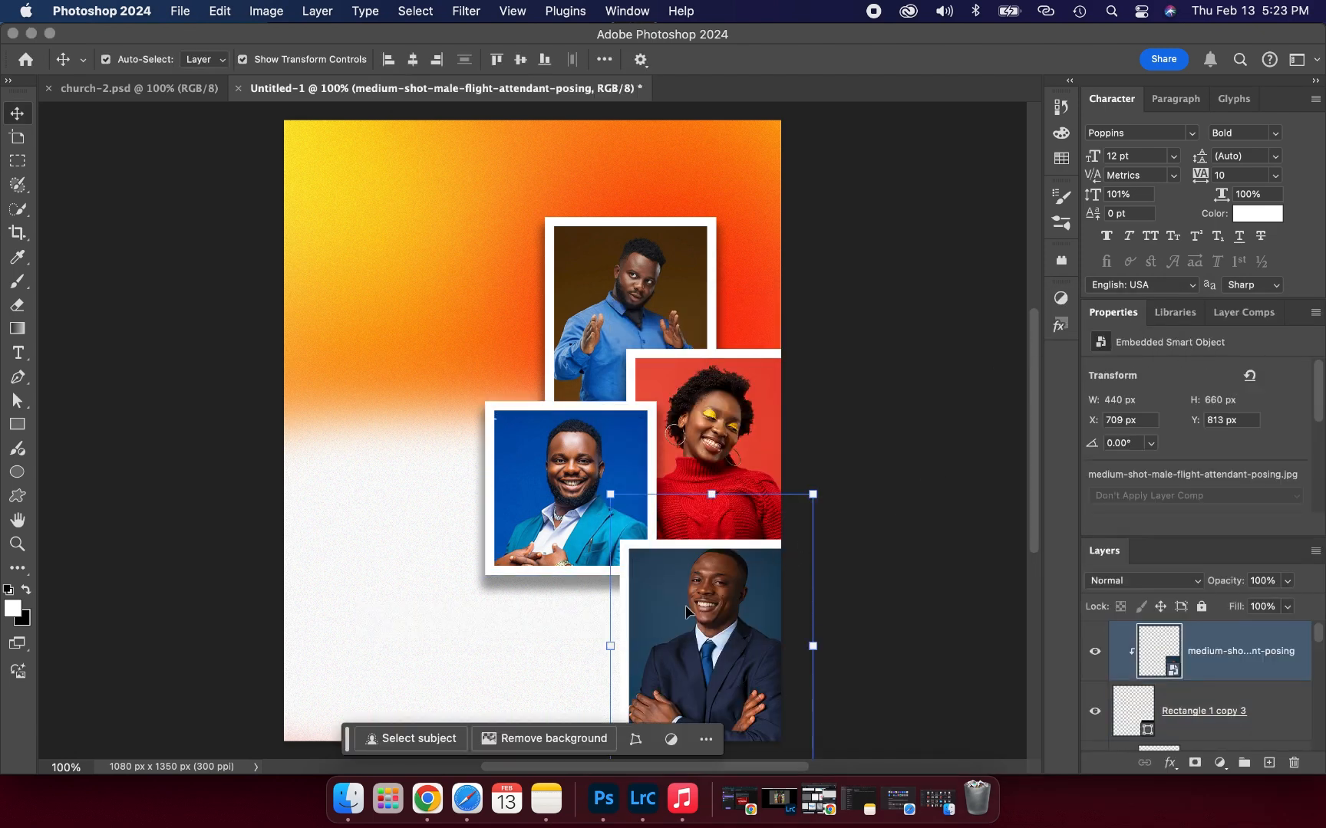
pyautogui.click(1197, 718)
pyautogui.click(1170, 762)
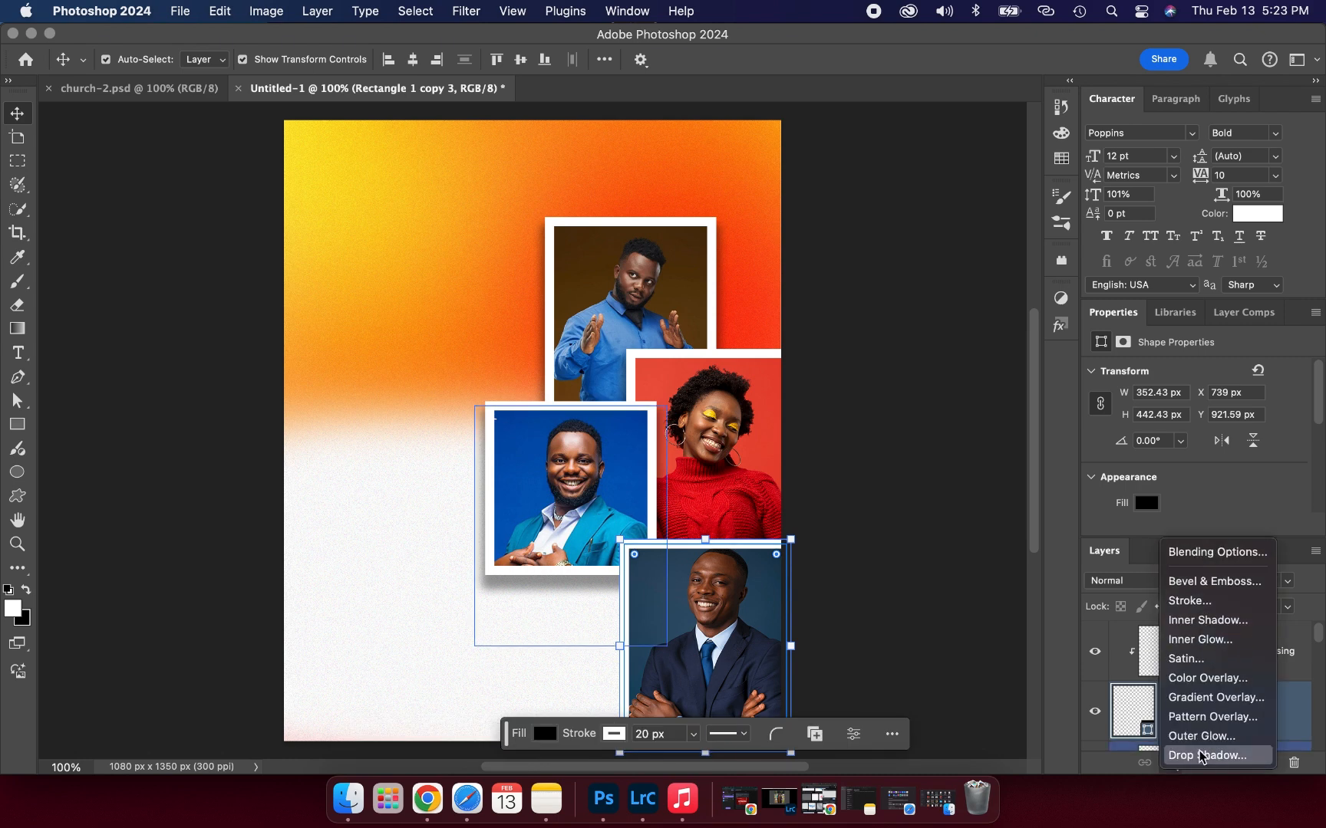
pyautogui.click(1201, 756)
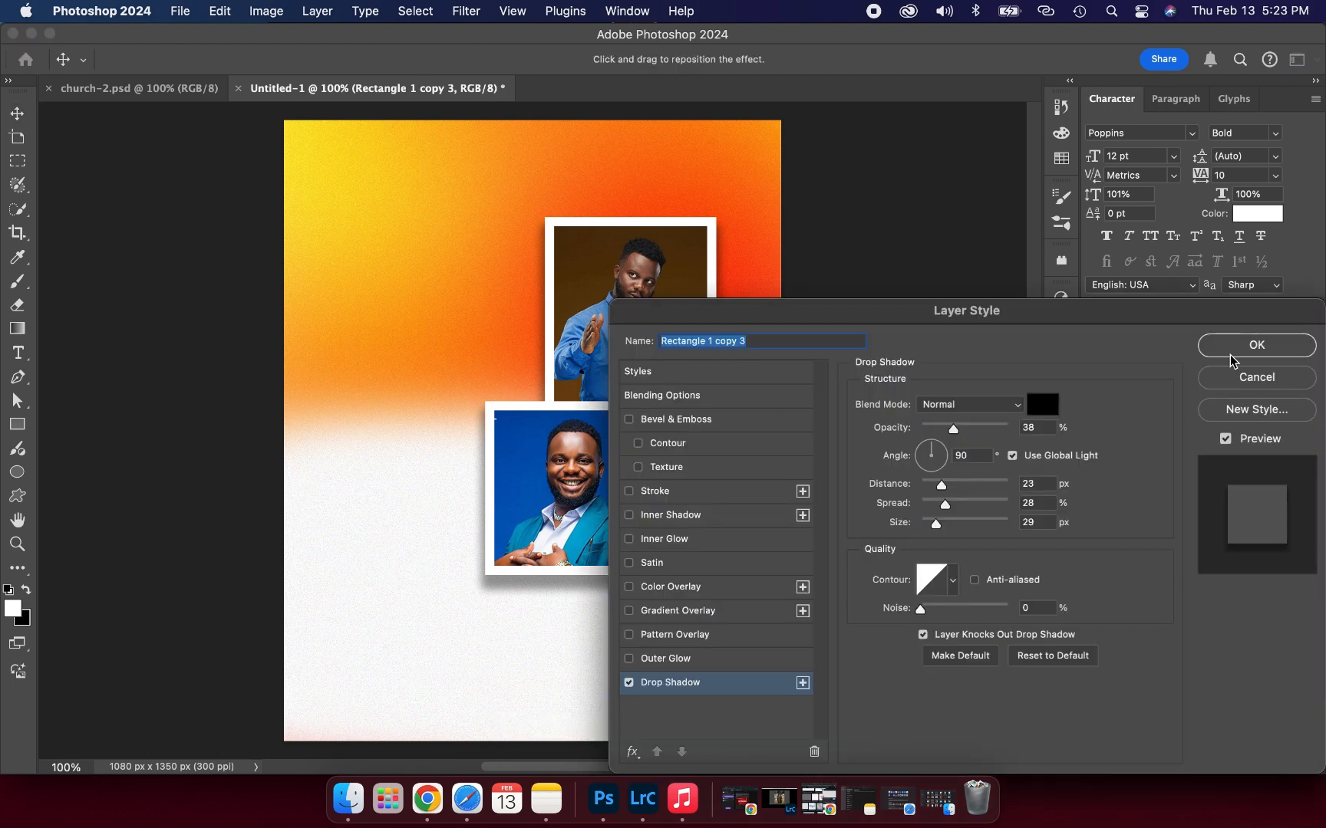
pyautogui.click(1230, 354)
pyautogui.click(934, 281)
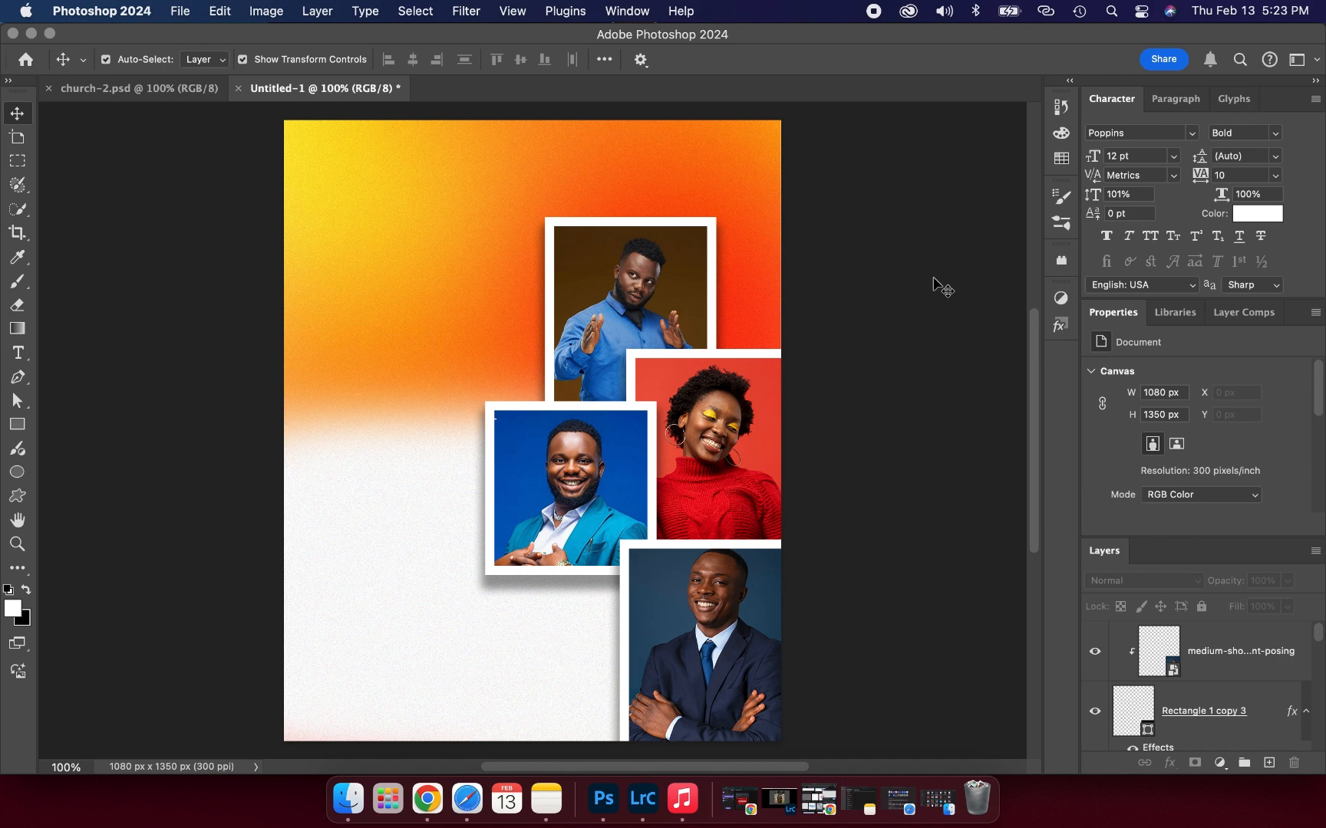
# Apply an Add Noise filter of 10% with Uniform distribution to the topmost photo of the man in the blue shirt
pyautogui.click(645, 285)
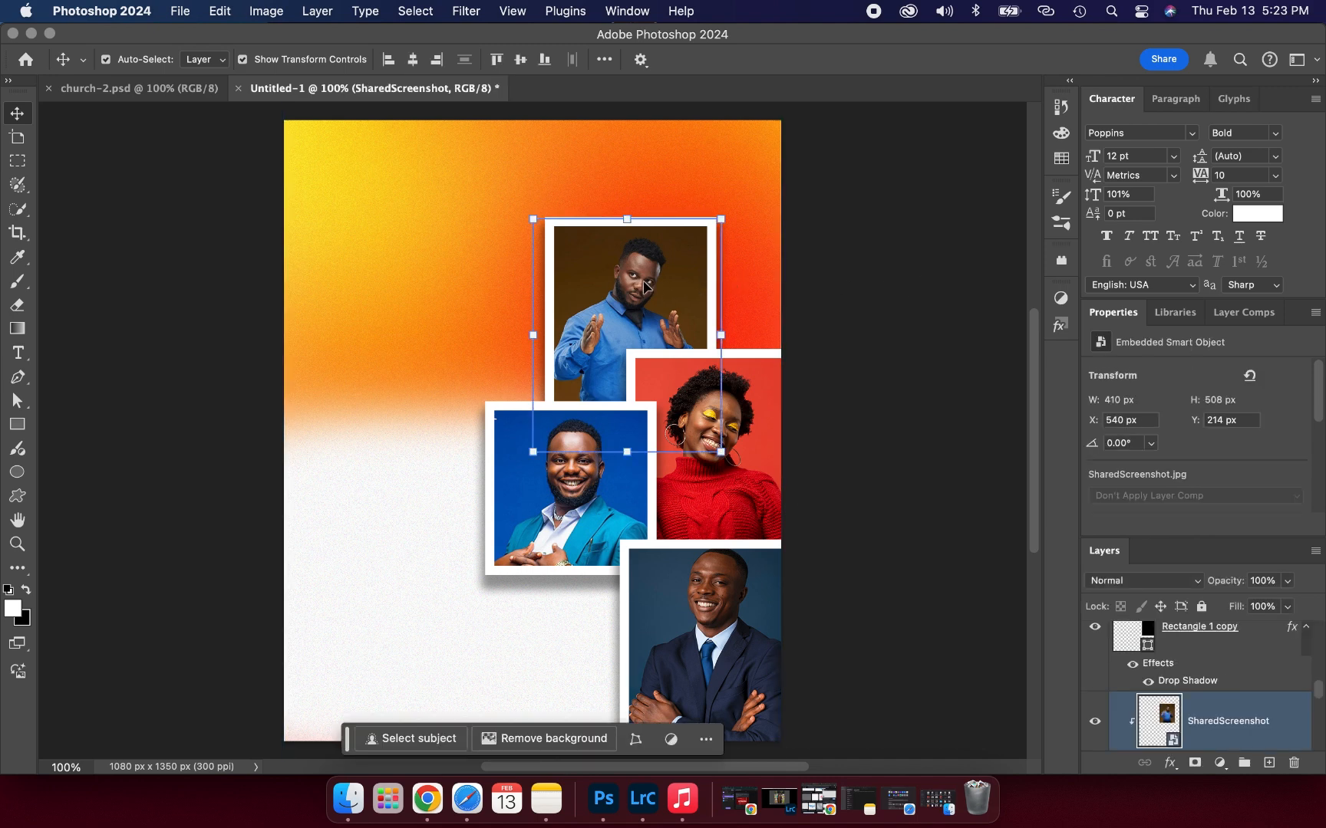
pyautogui.click(468, 12)
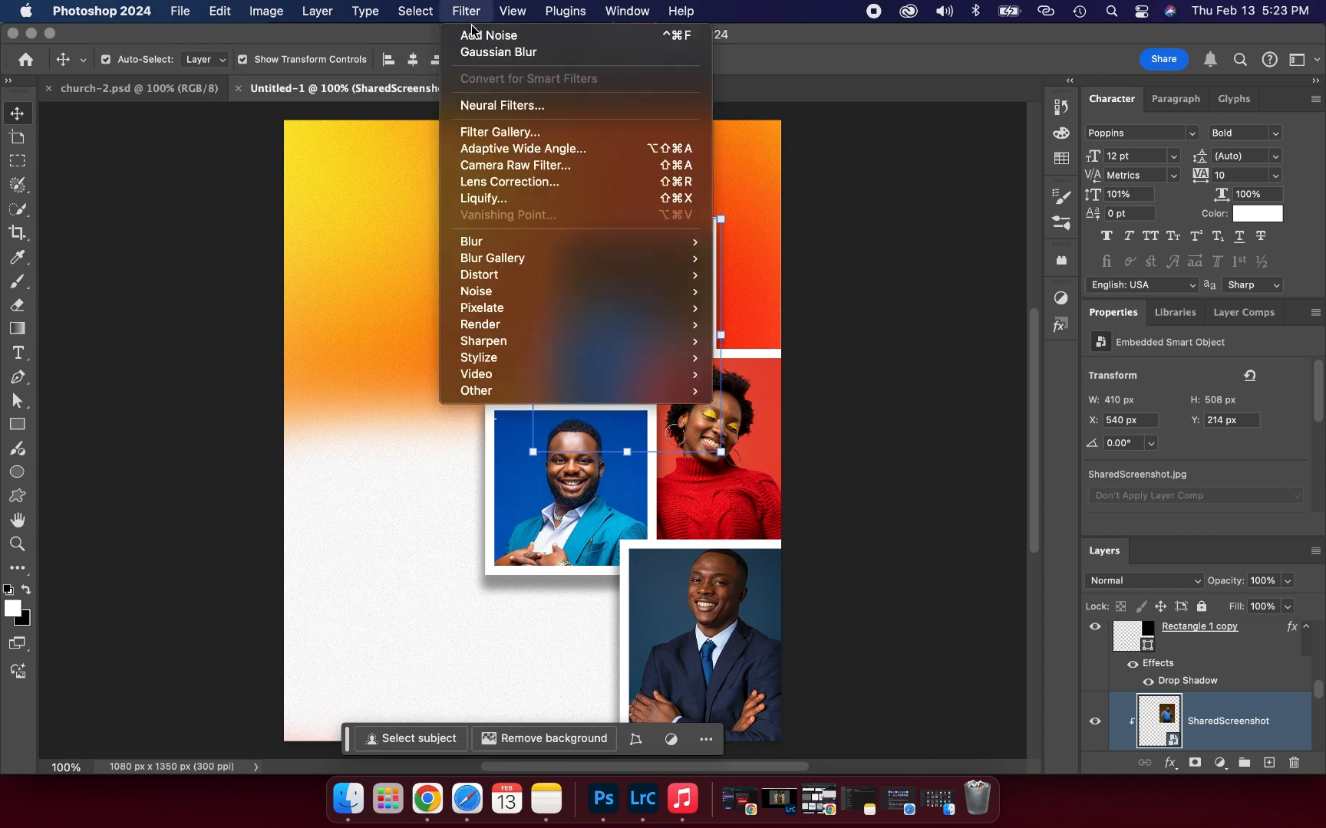
pyautogui.moveTo(514, 294)
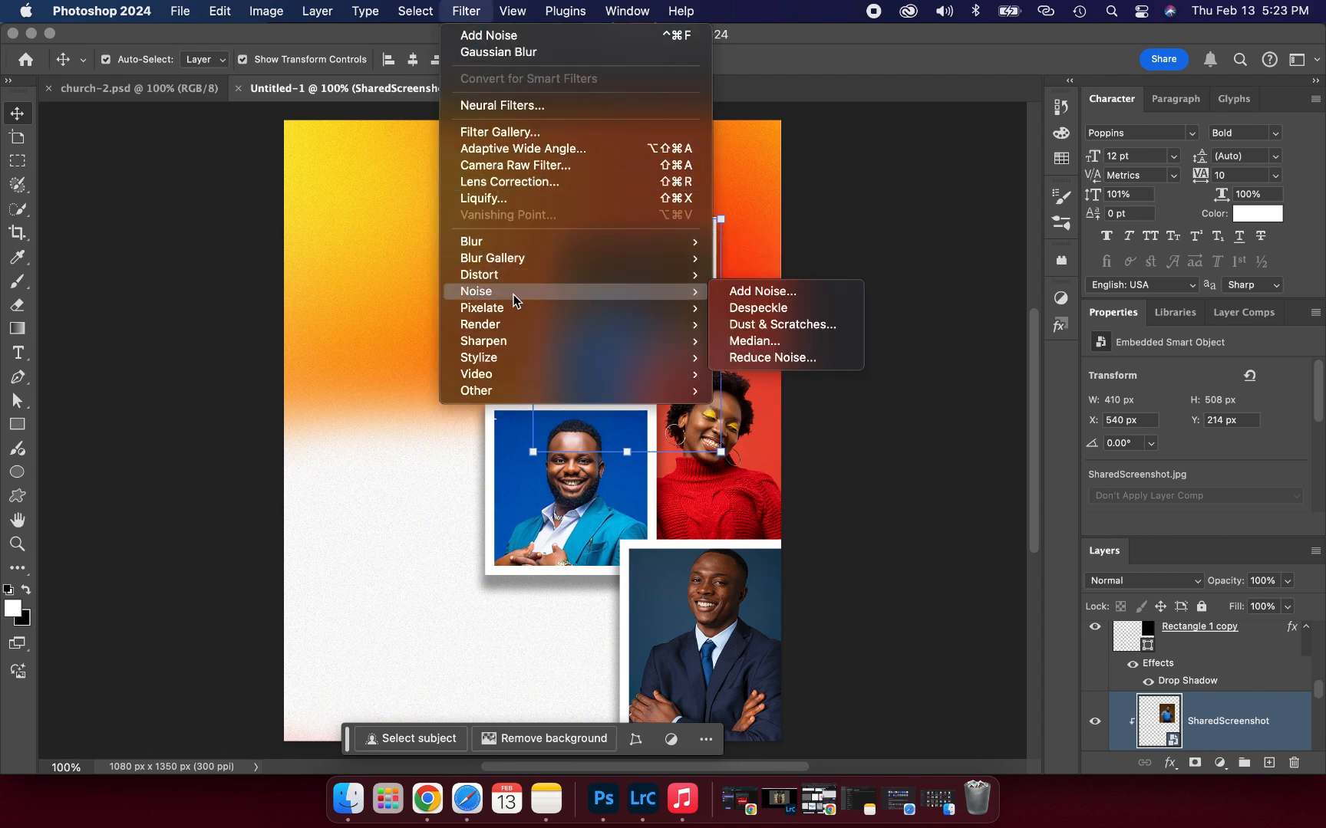
pyautogui.click(746, 292)
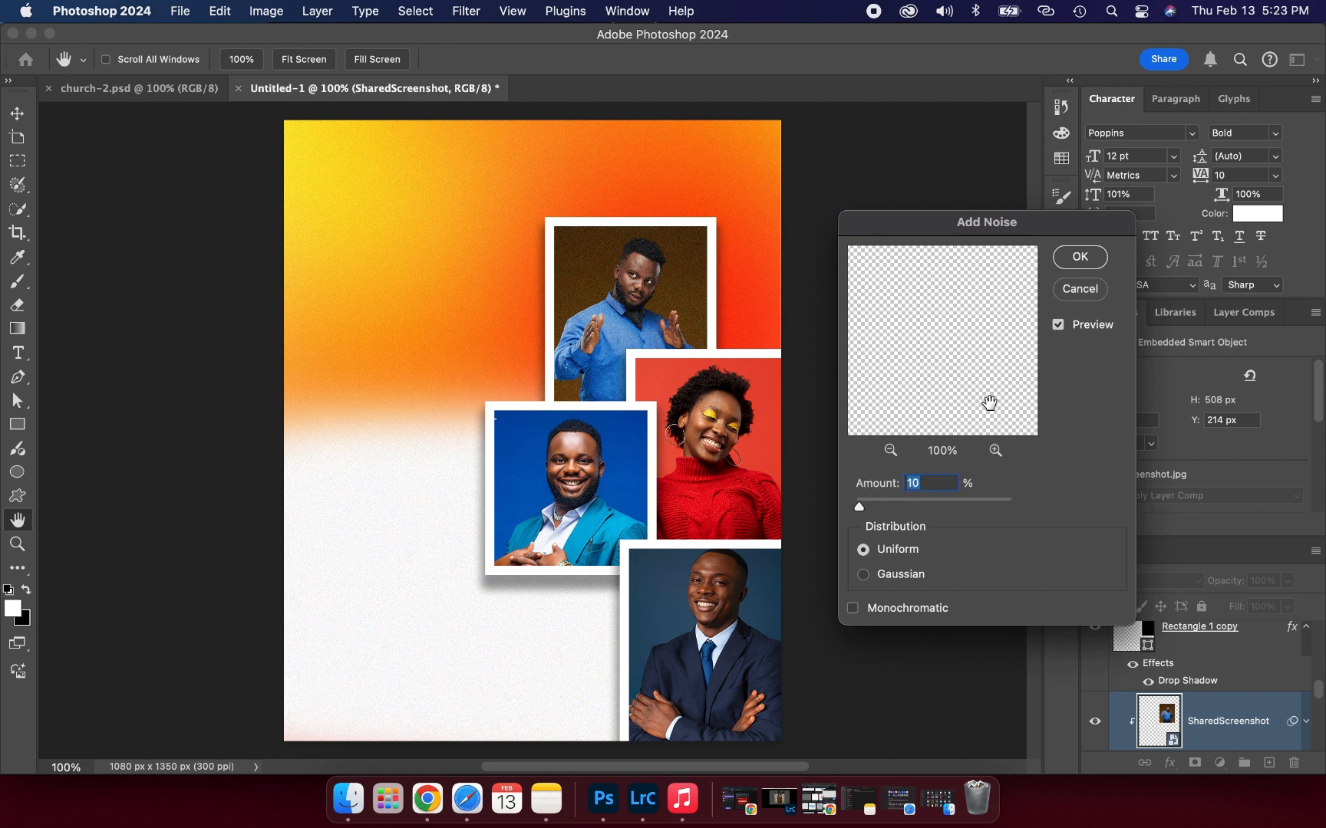
pyautogui.click(1076, 257)
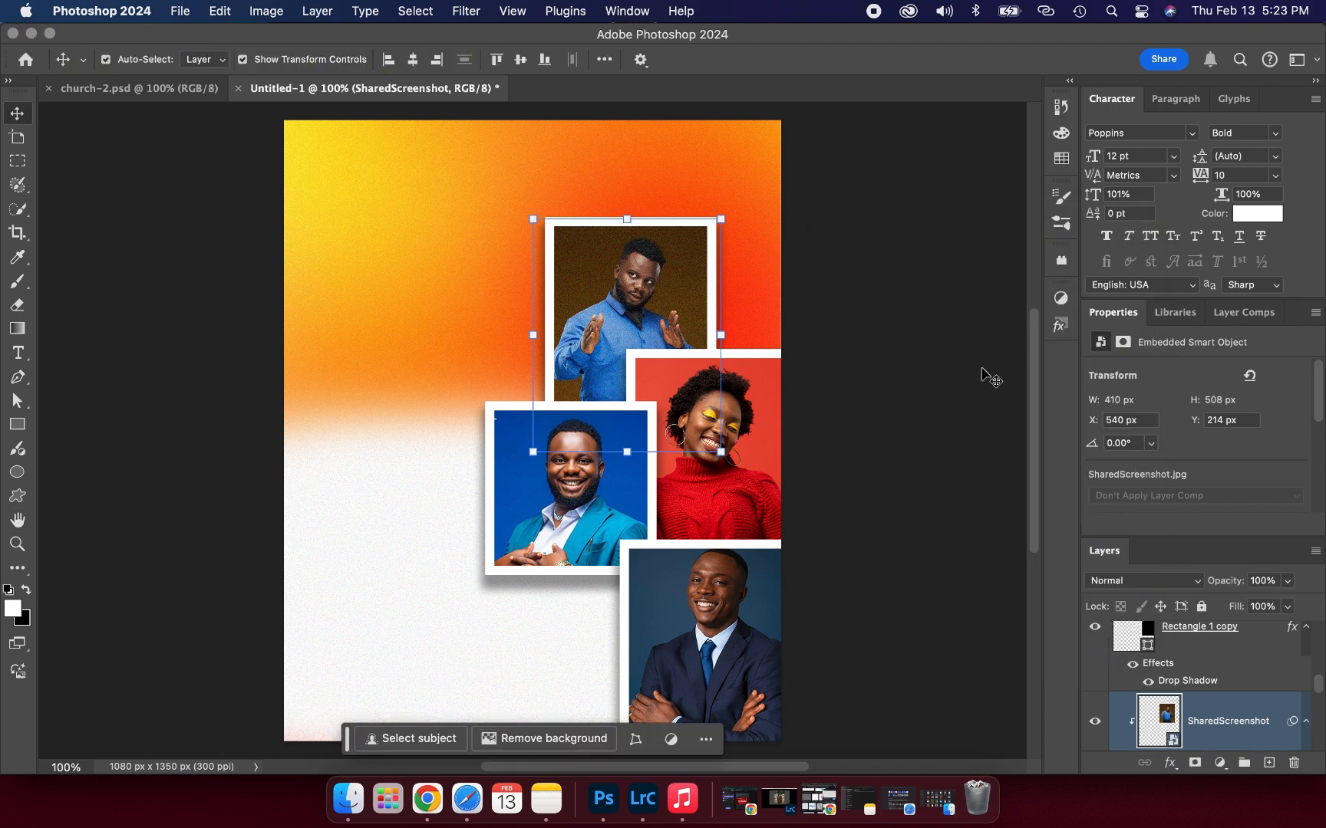
# Apply the Add Noise filter to the red portrait photo with a 10% amount and Uniform distribution
pyautogui.moveTo(930, 406); pyautogui.dragTo(764, 433)
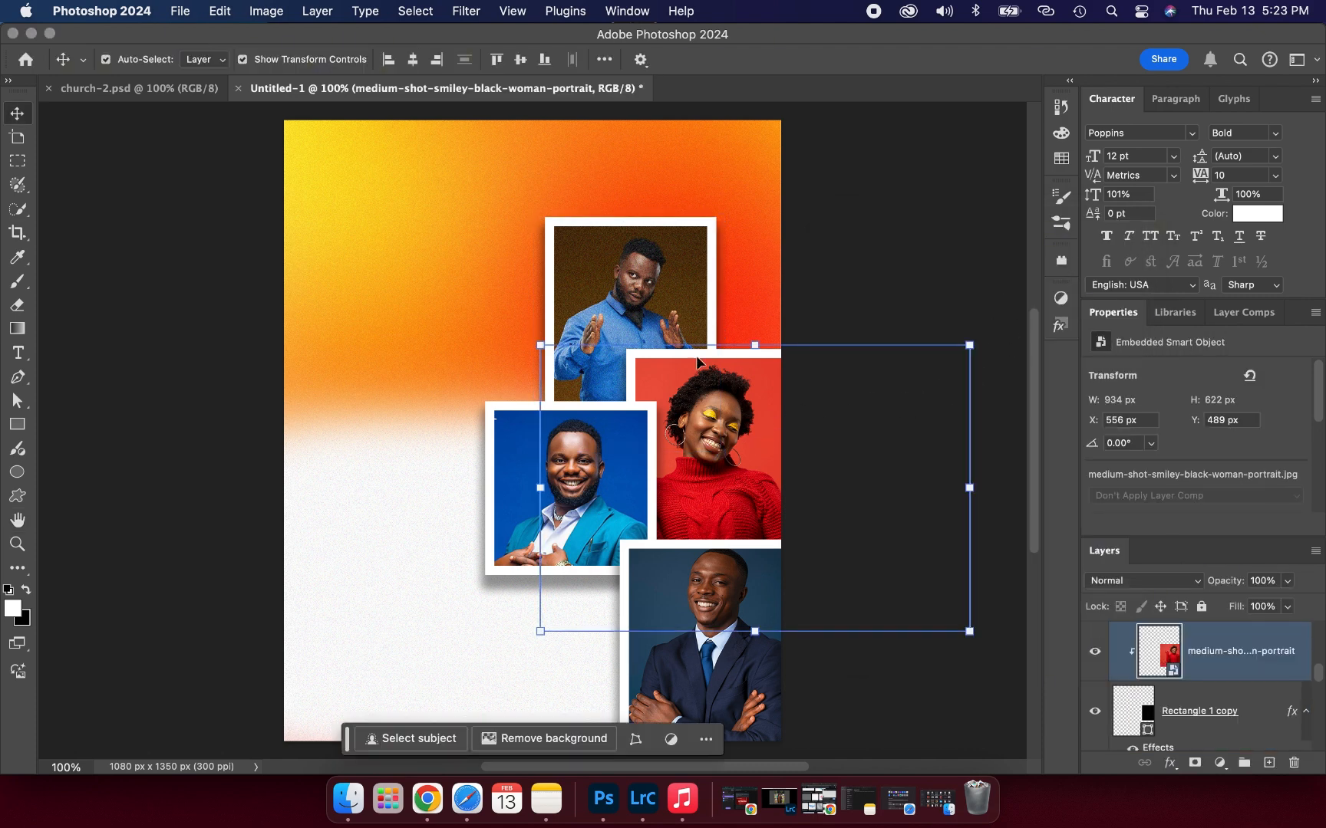
pyautogui.click(457, 9)
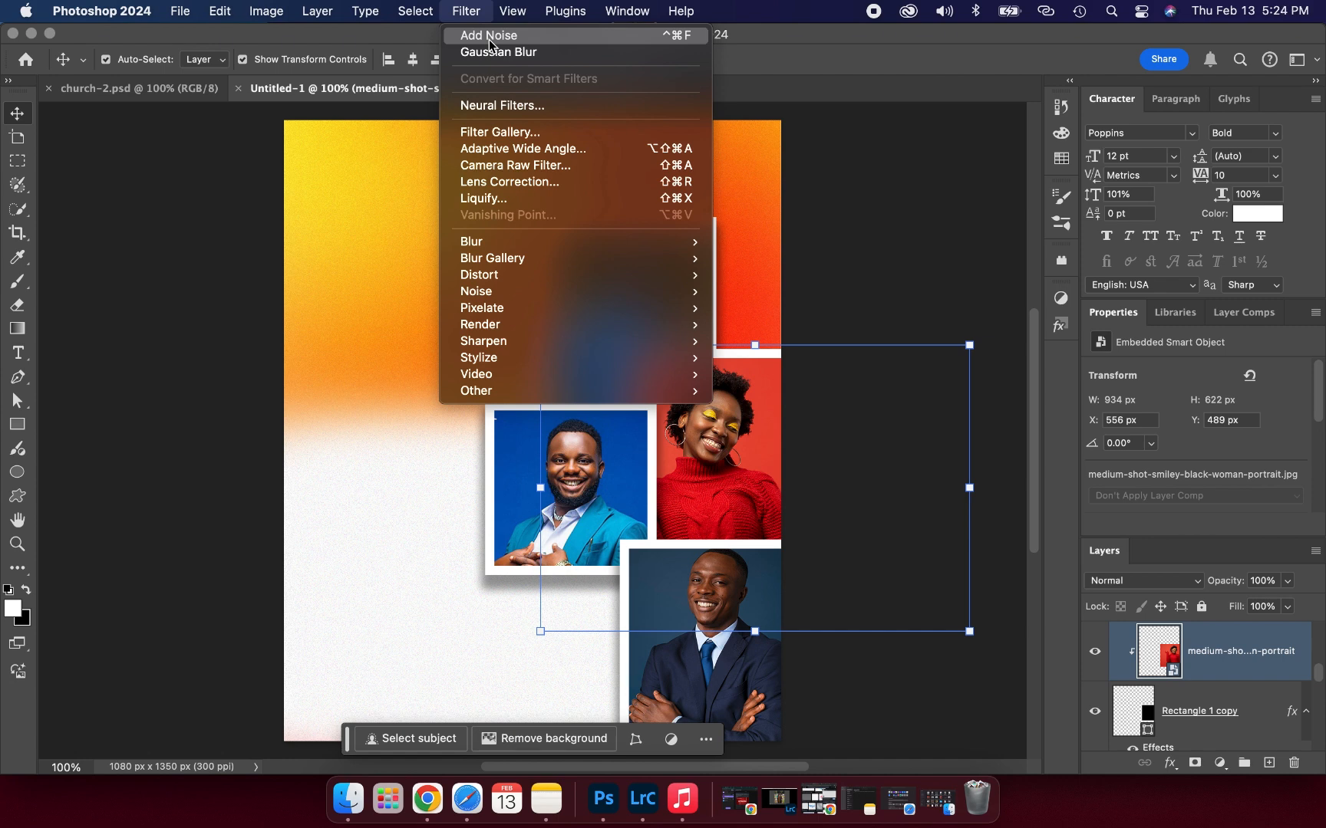
pyautogui.click(490, 41)
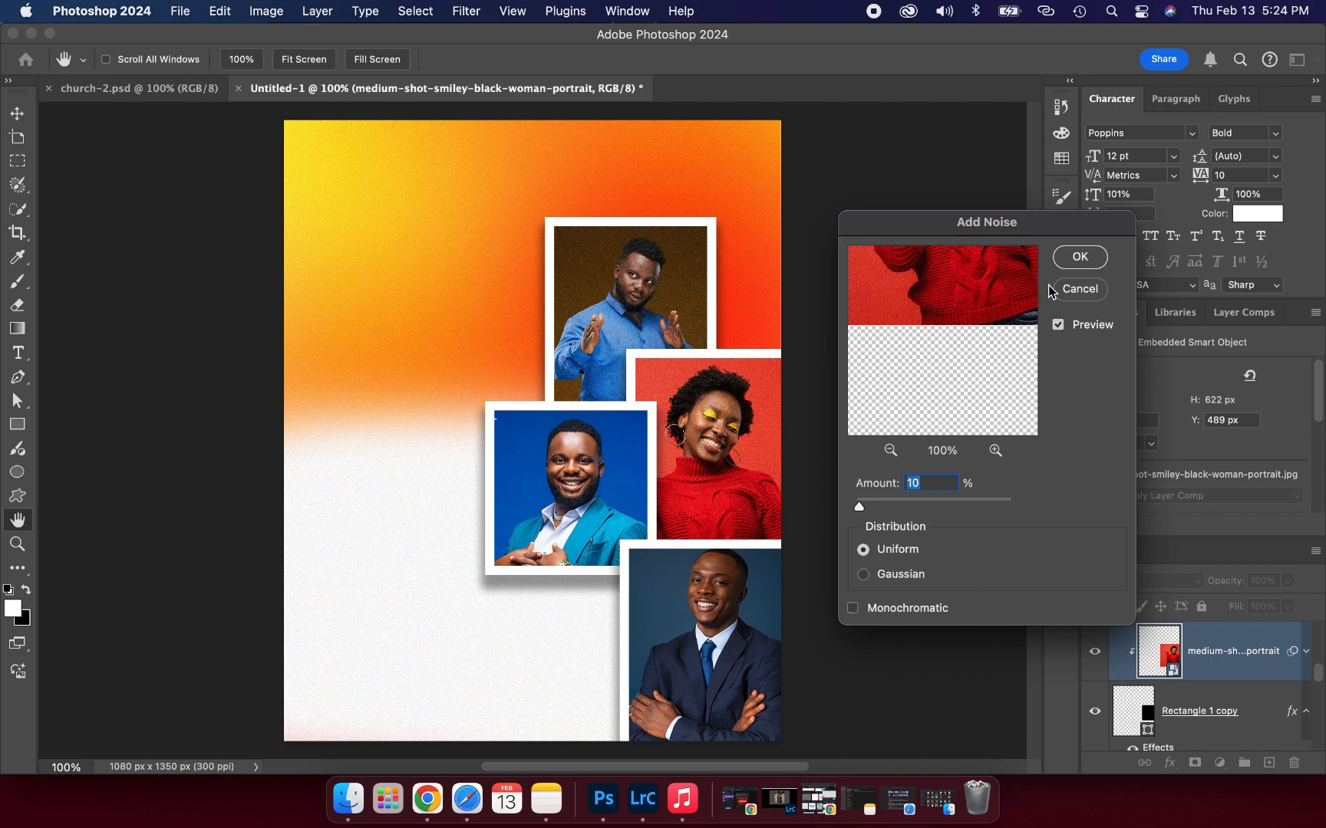
pyautogui.click(1066, 269)
pyautogui.click(863, 274)
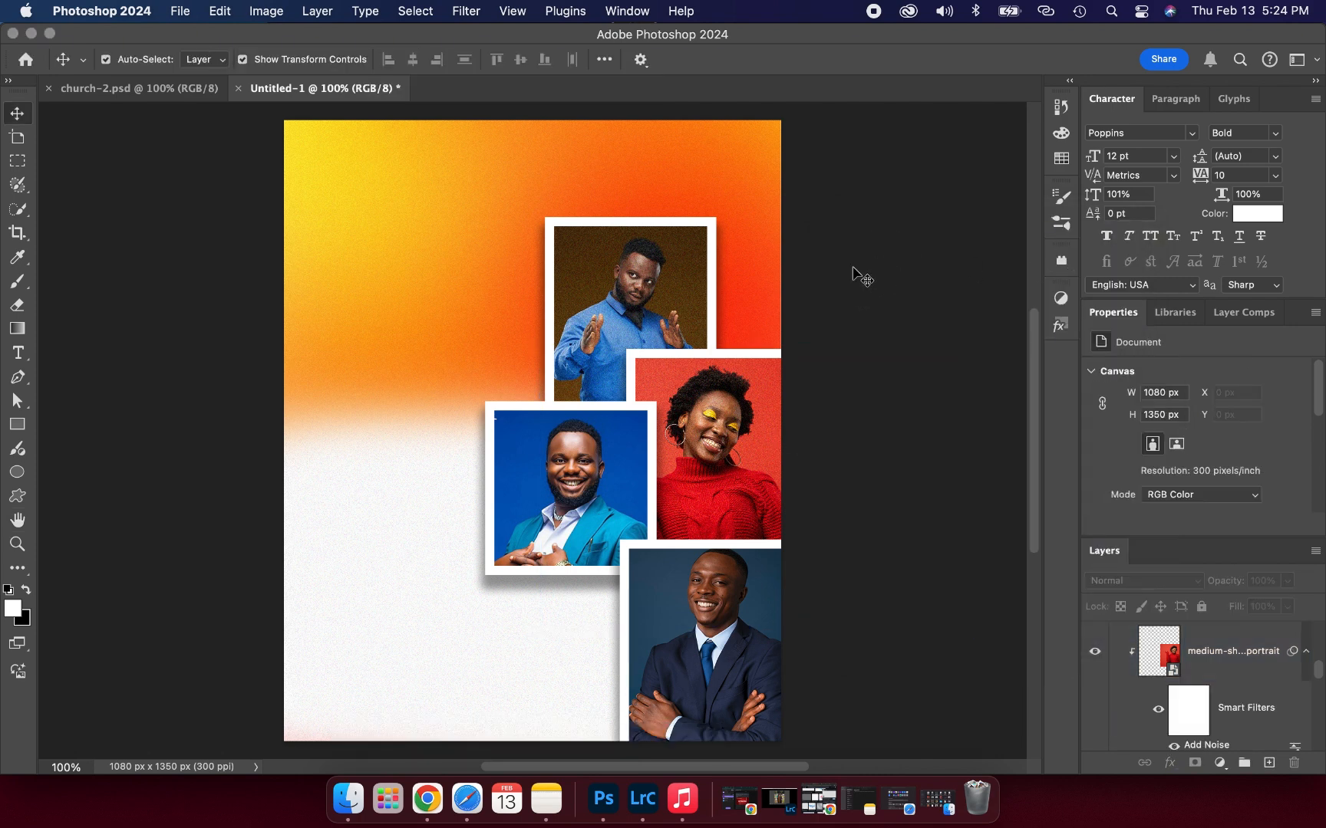
# Add 10% Uniform noise to the left-hand photo of the man on the blue background
pyautogui.click(588, 475)
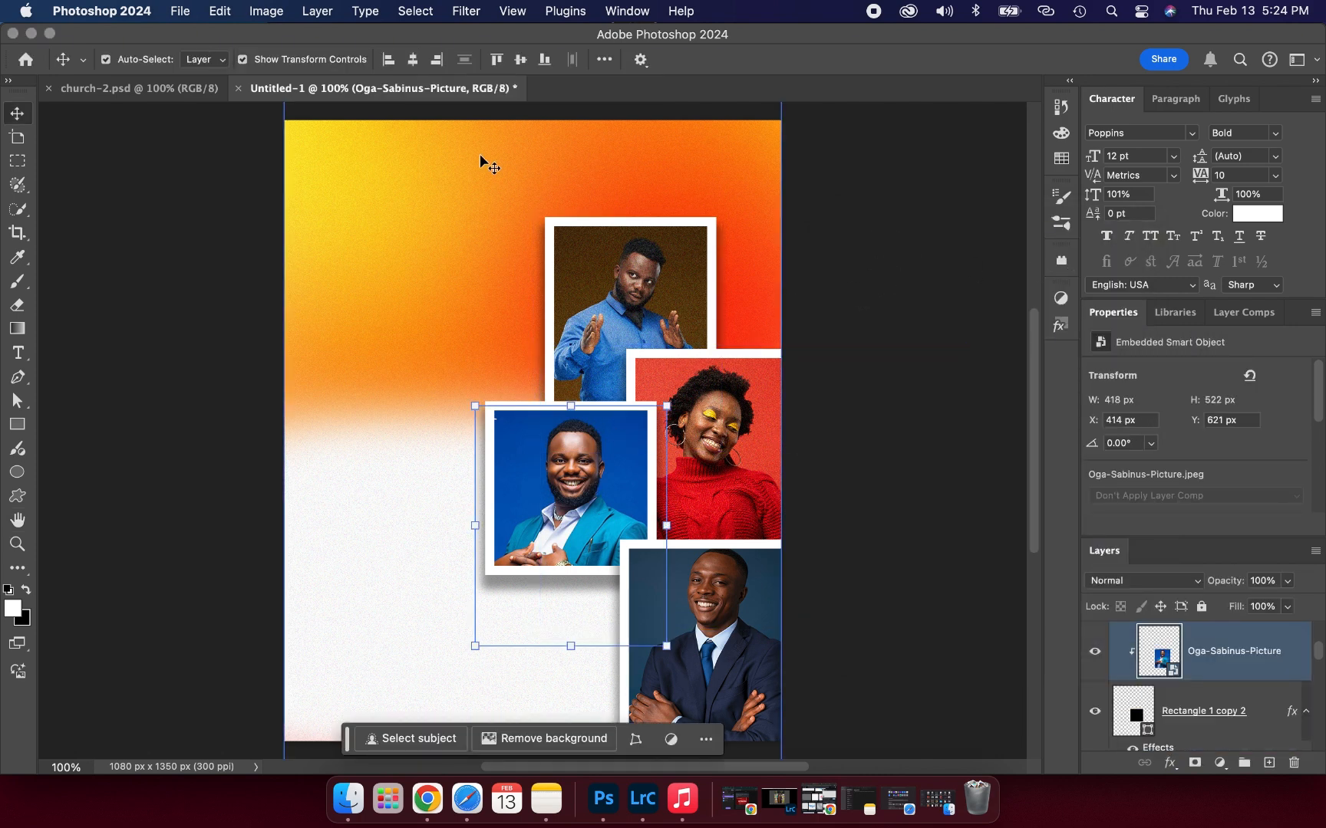
pyautogui.click(467, 11)
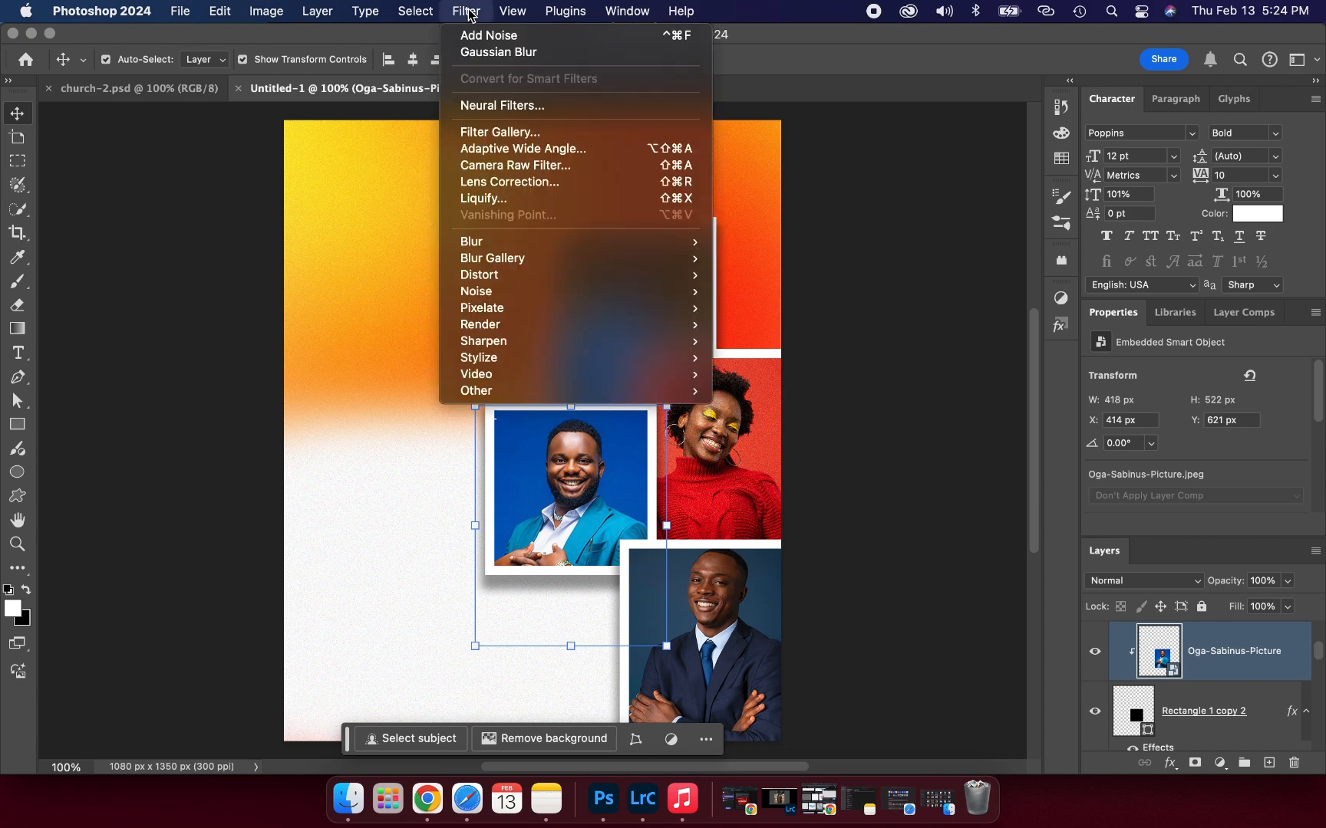
pyautogui.click(476, 35)
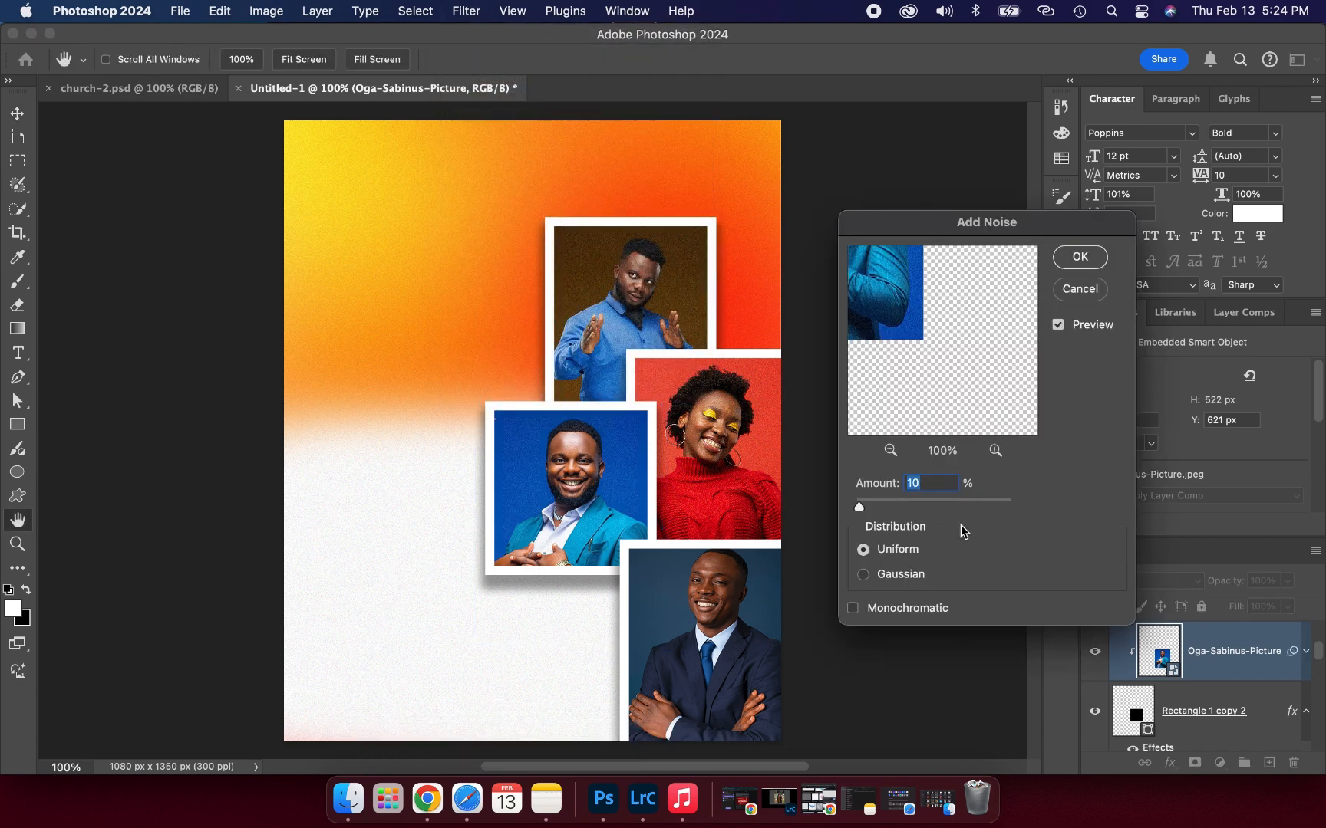
pyautogui.click(1077, 263)
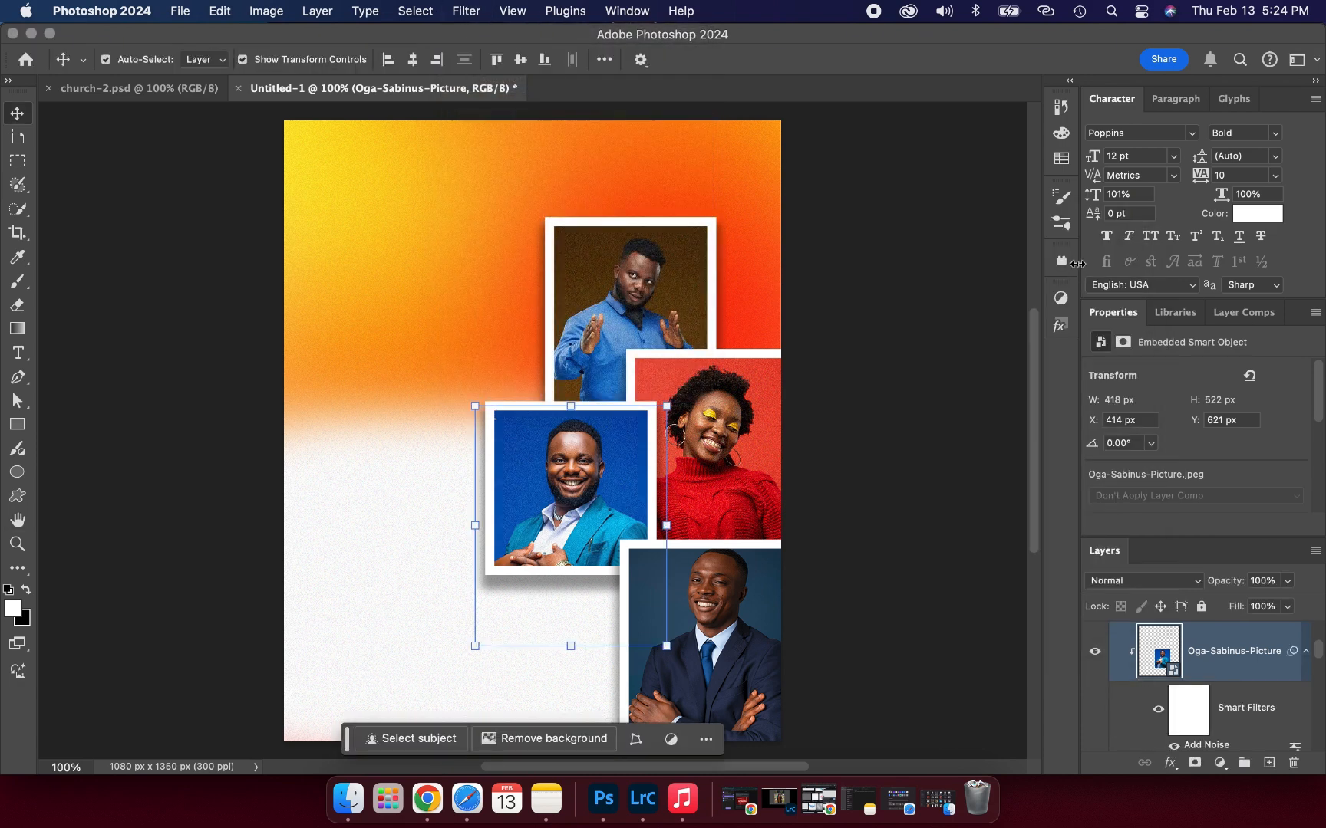
pyautogui.click(855, 371)
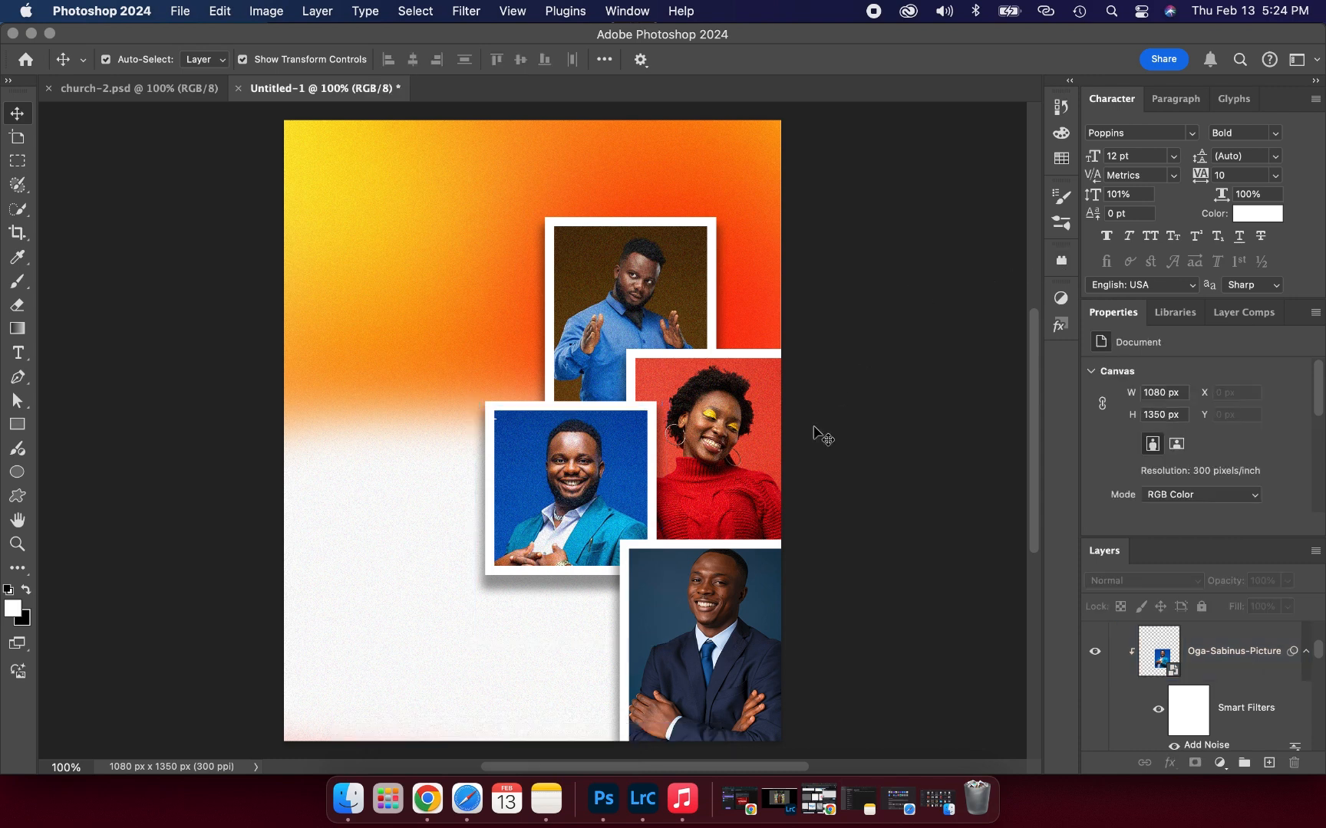
# Apply the same Add Noise filter to the bottom right-hand photo of the man in the navy suit
pyautogui.click(708, 623)
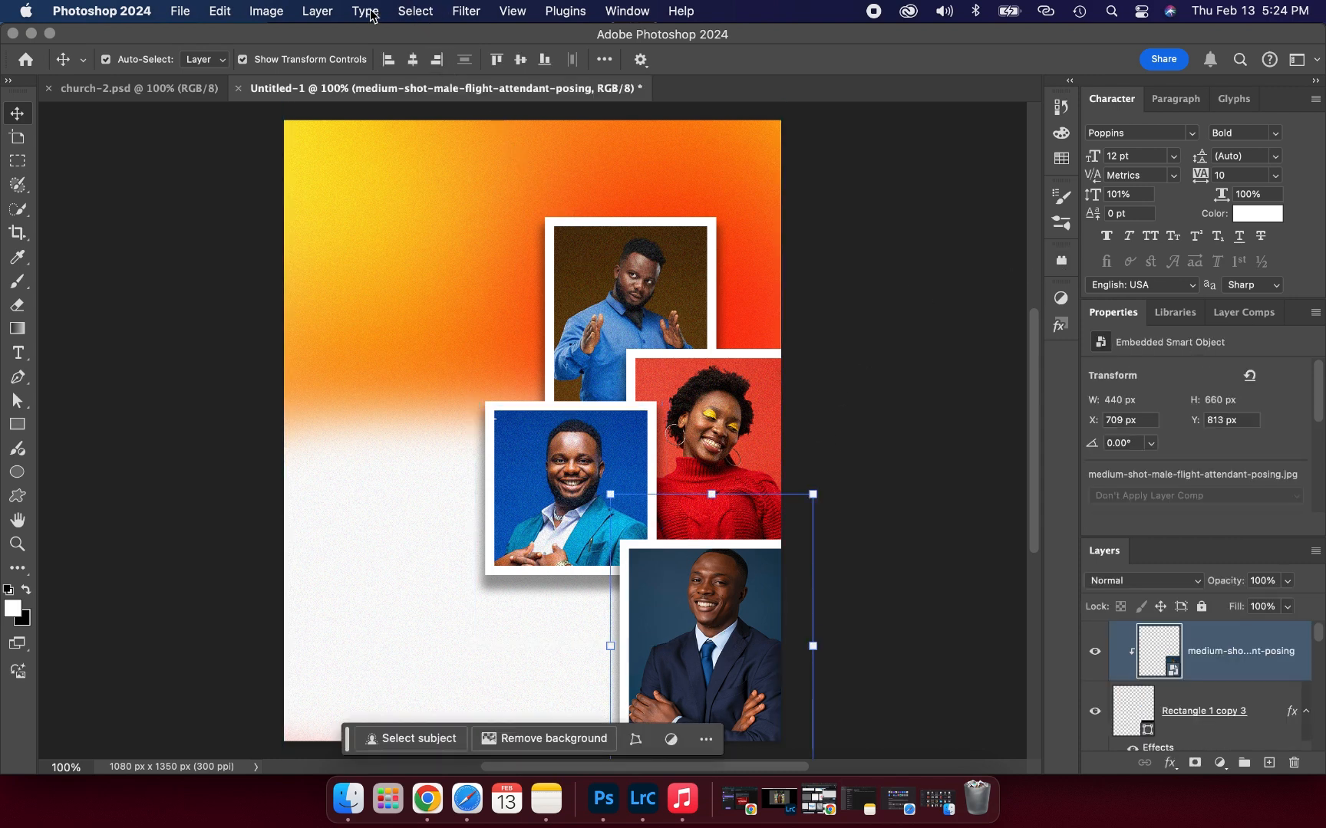
pyautogui.click(469, 10)
pyautogui.click(469, 35)
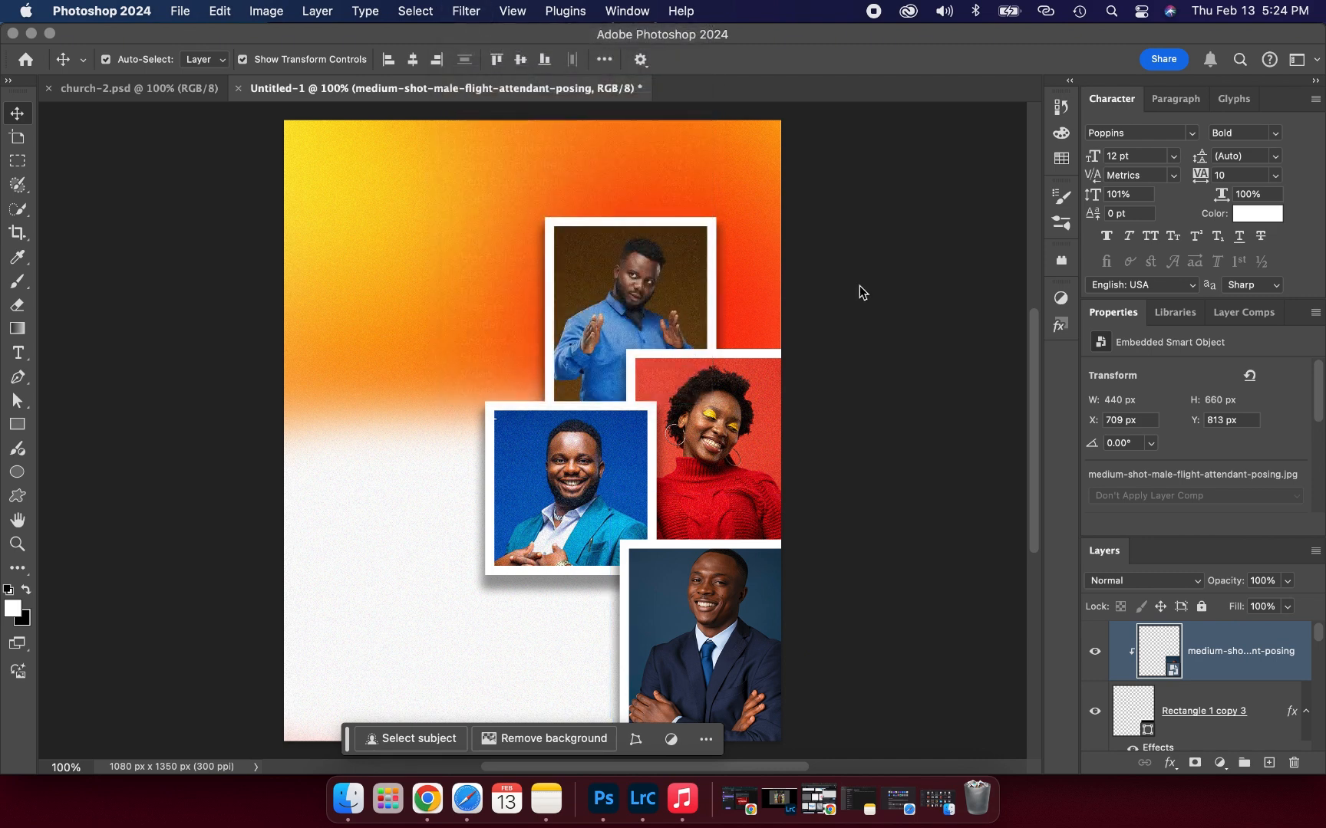
pyautogui.click(1073, 258)
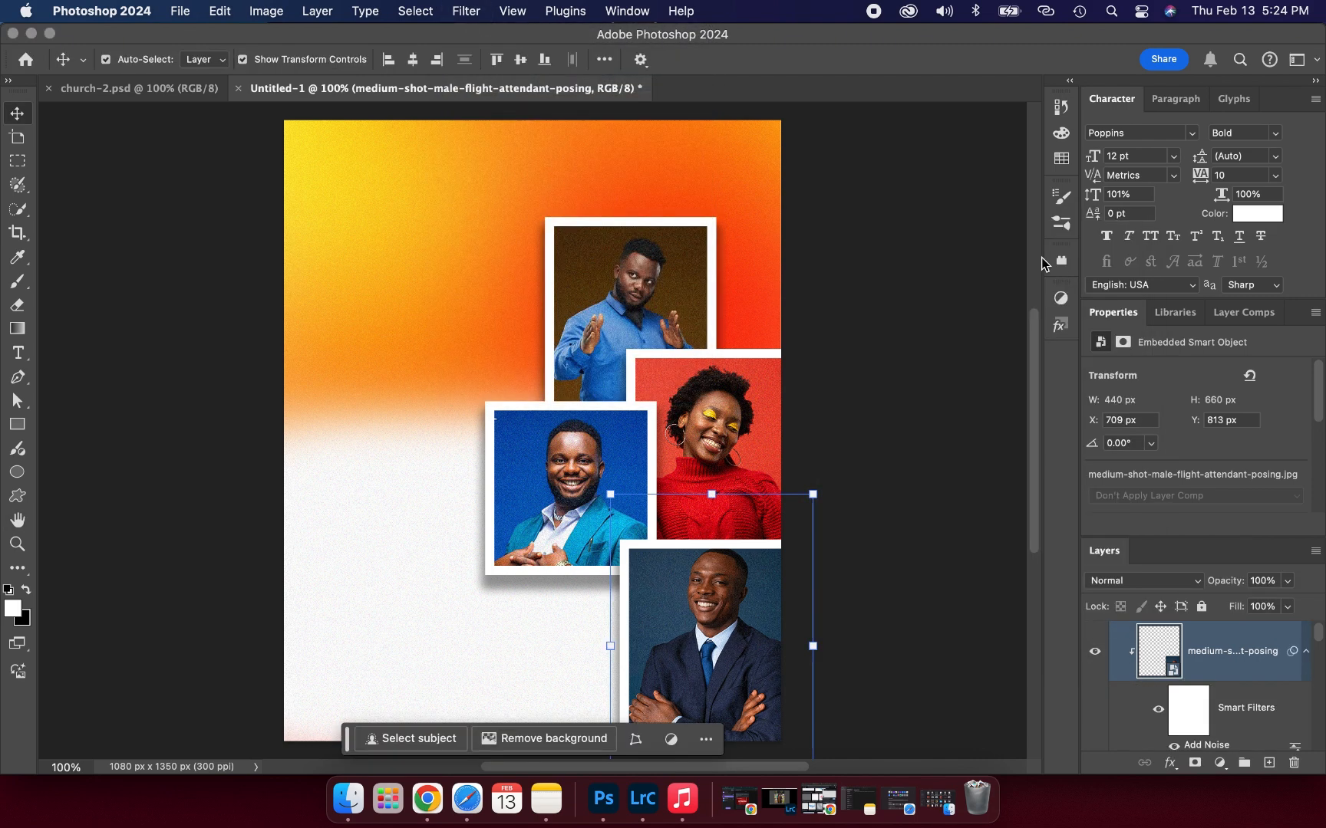
pyautogui.click(934, 323)
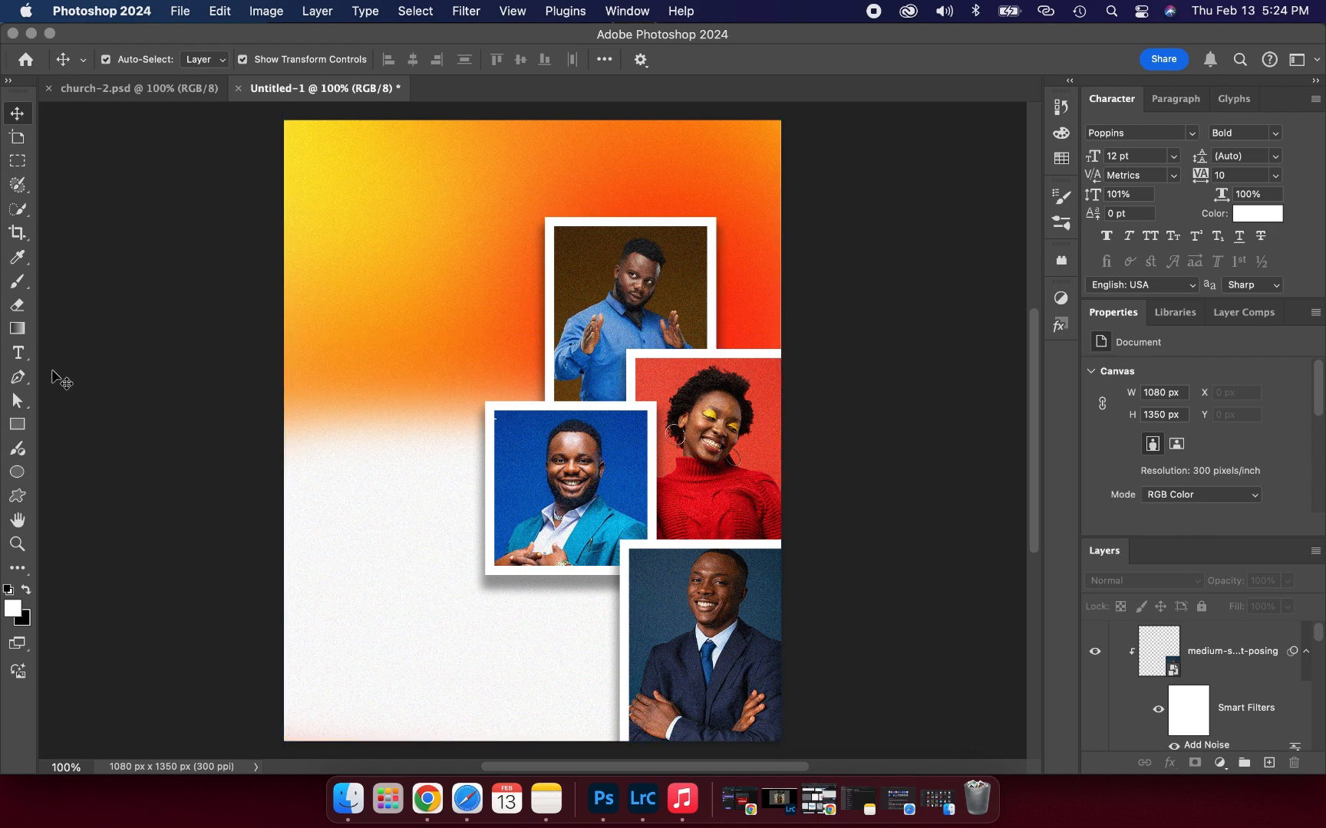
# Draw a black rectangle about 532 x 386 px, round its corners slightly, and place it left of the photos at about X 44, Y 482 px
pyautogui.click(14, 427)
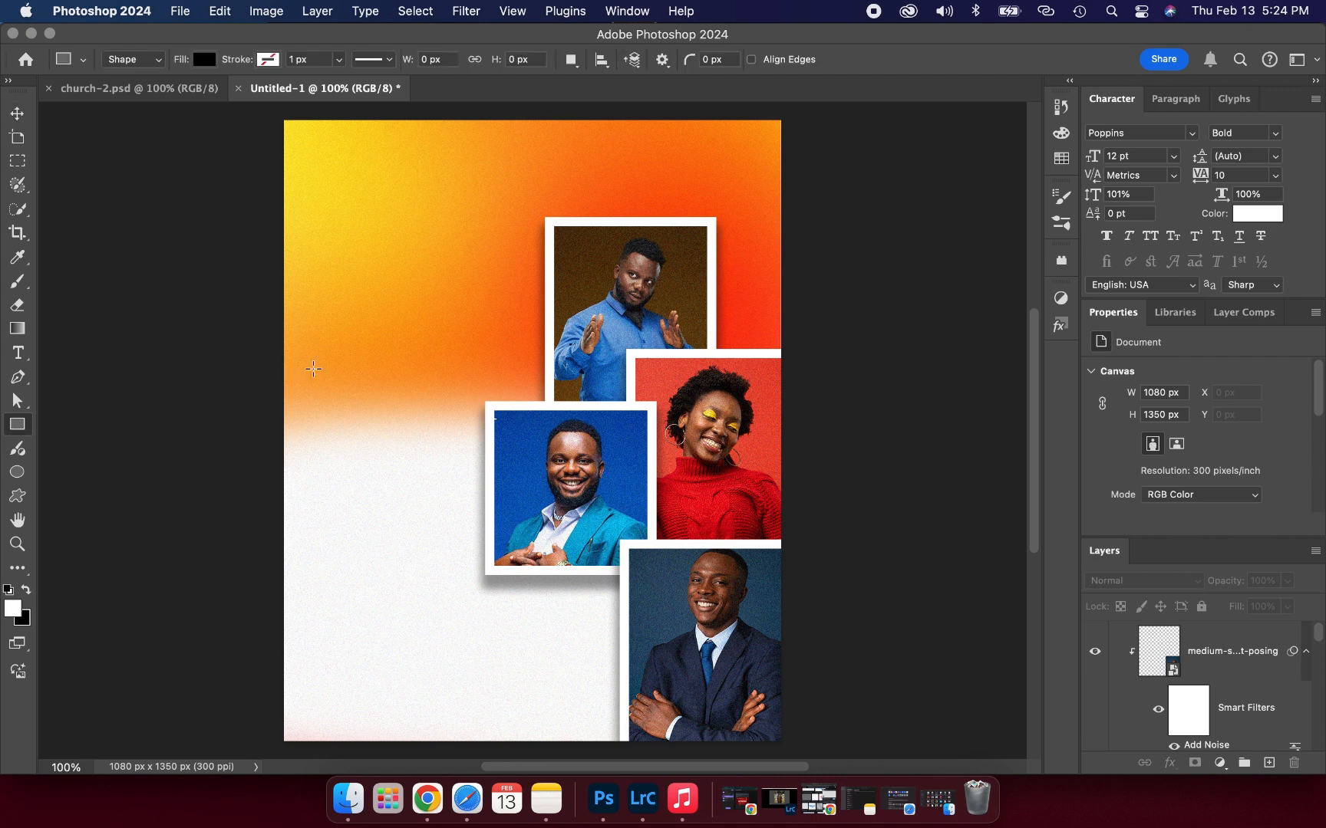
pyautogui.moveTo(316, 363); pyautogui.dragTo(560, 541)
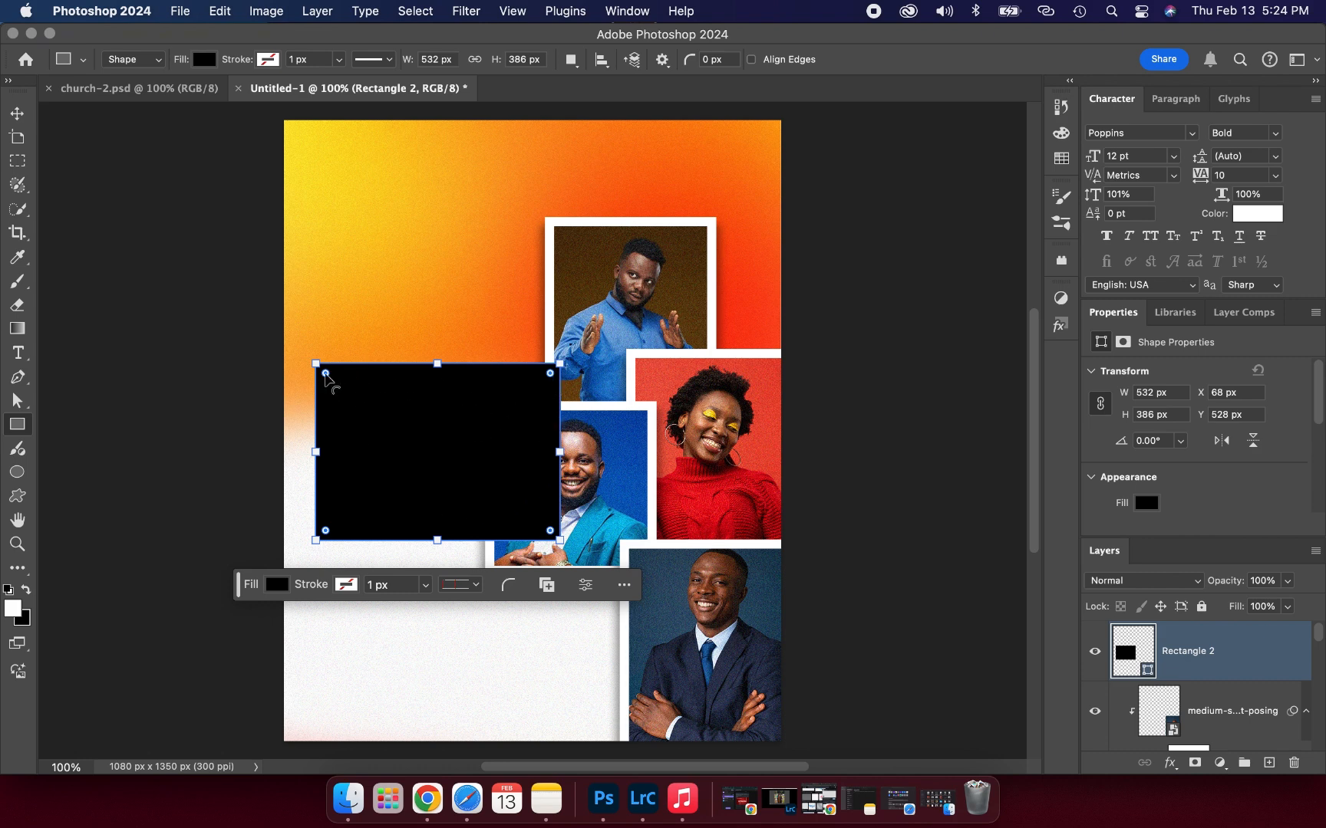
pyautogui.moveTo(326, 374); pyautogui.dragTo(334, 381)
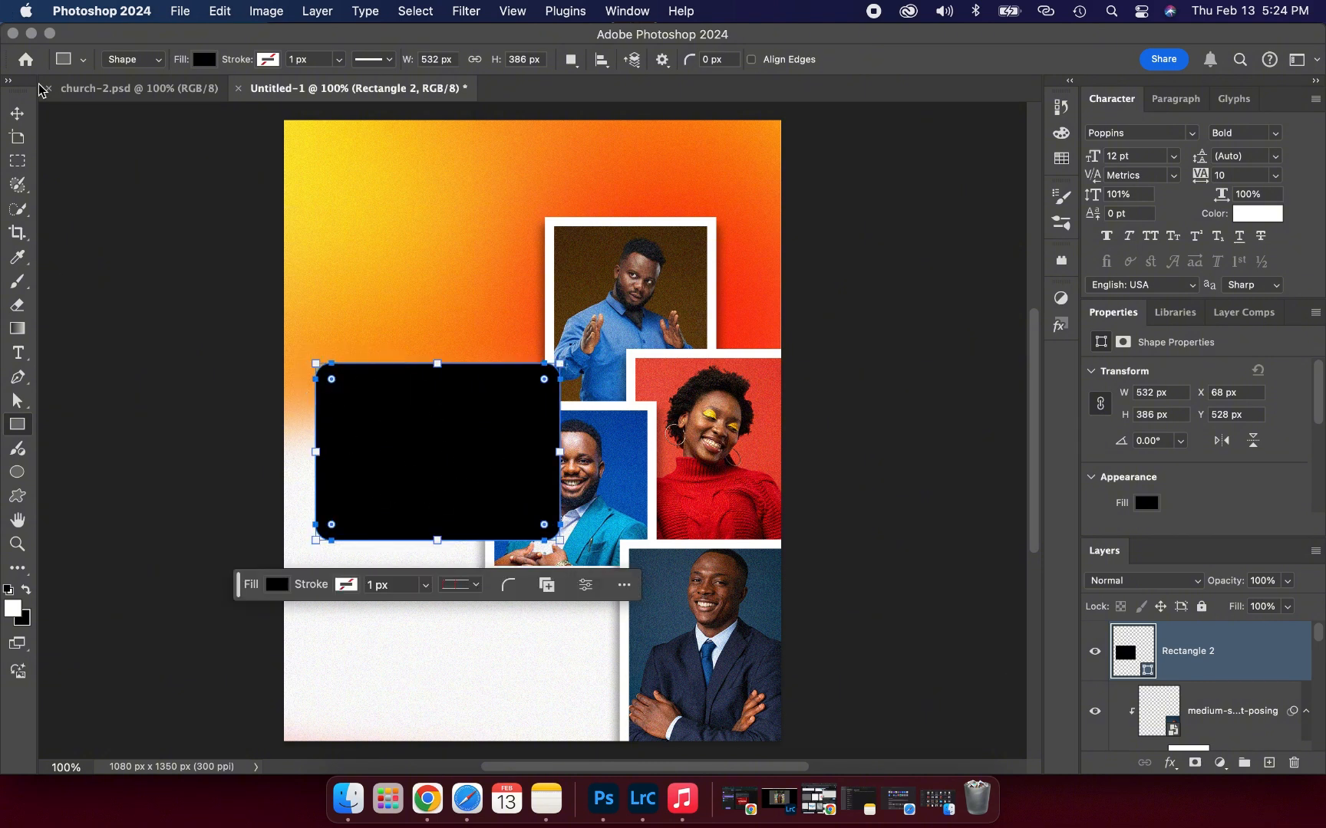
pyautogui.click(18, 113)
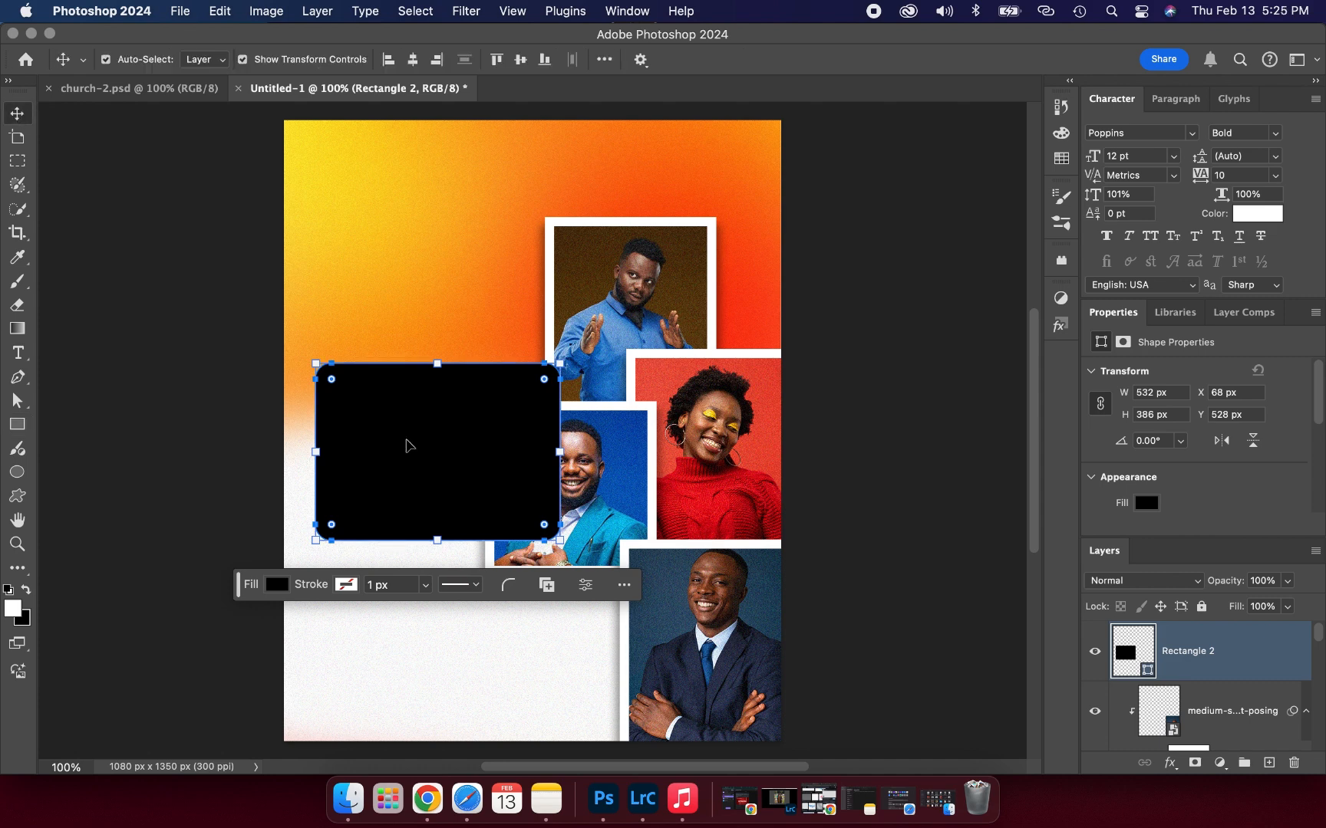
pyautogui.moveTo(406, 445)
pyautogui.mouseDown()
pyautogui.moveTo(400, 407)
pyautogui.moveTo(399, 420)
pyautogui.mouseUp()
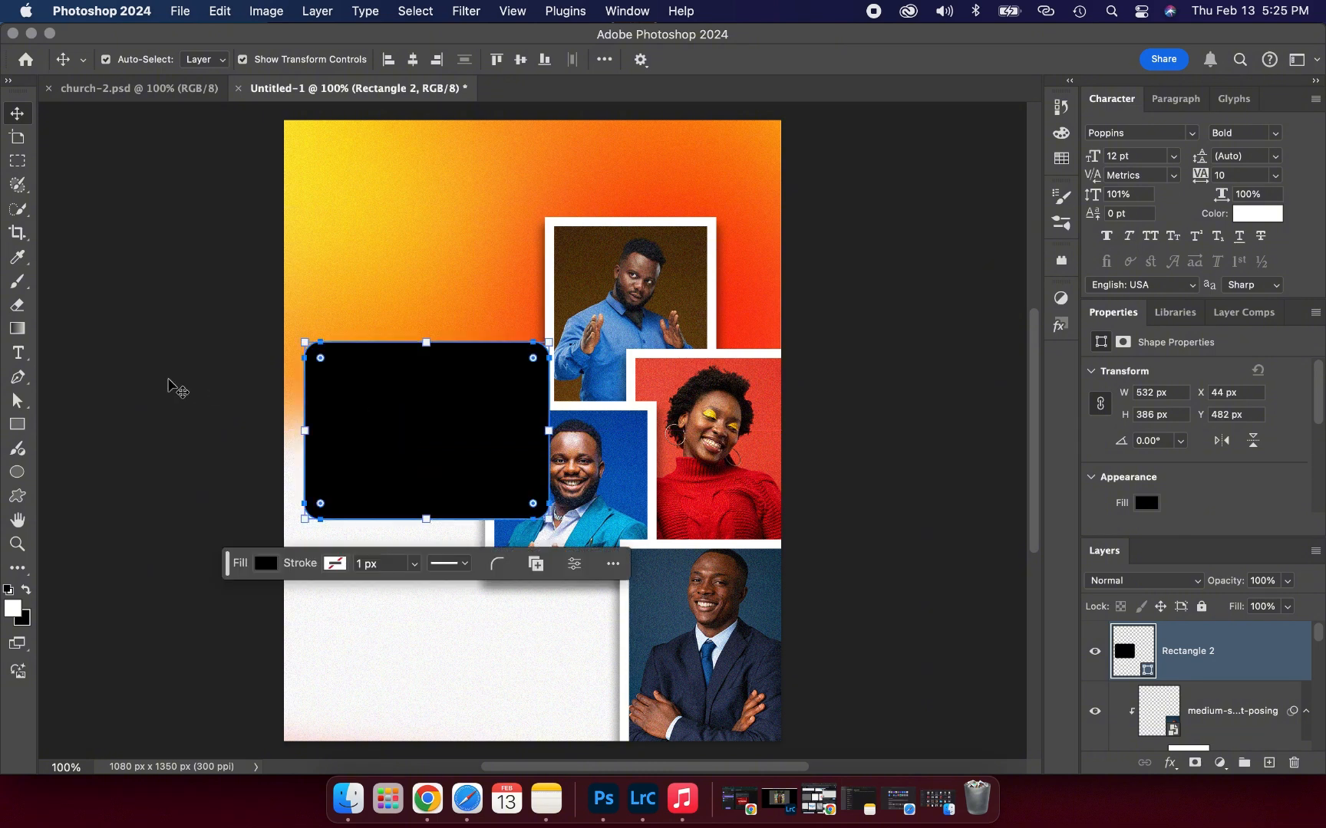
pyautogui.click(170, 384)
# Change the rounded rectangle's fill to dark grey #232222
pyautogui.click(347, 426)
pyautogui.scroll(-2, 1150, 451)
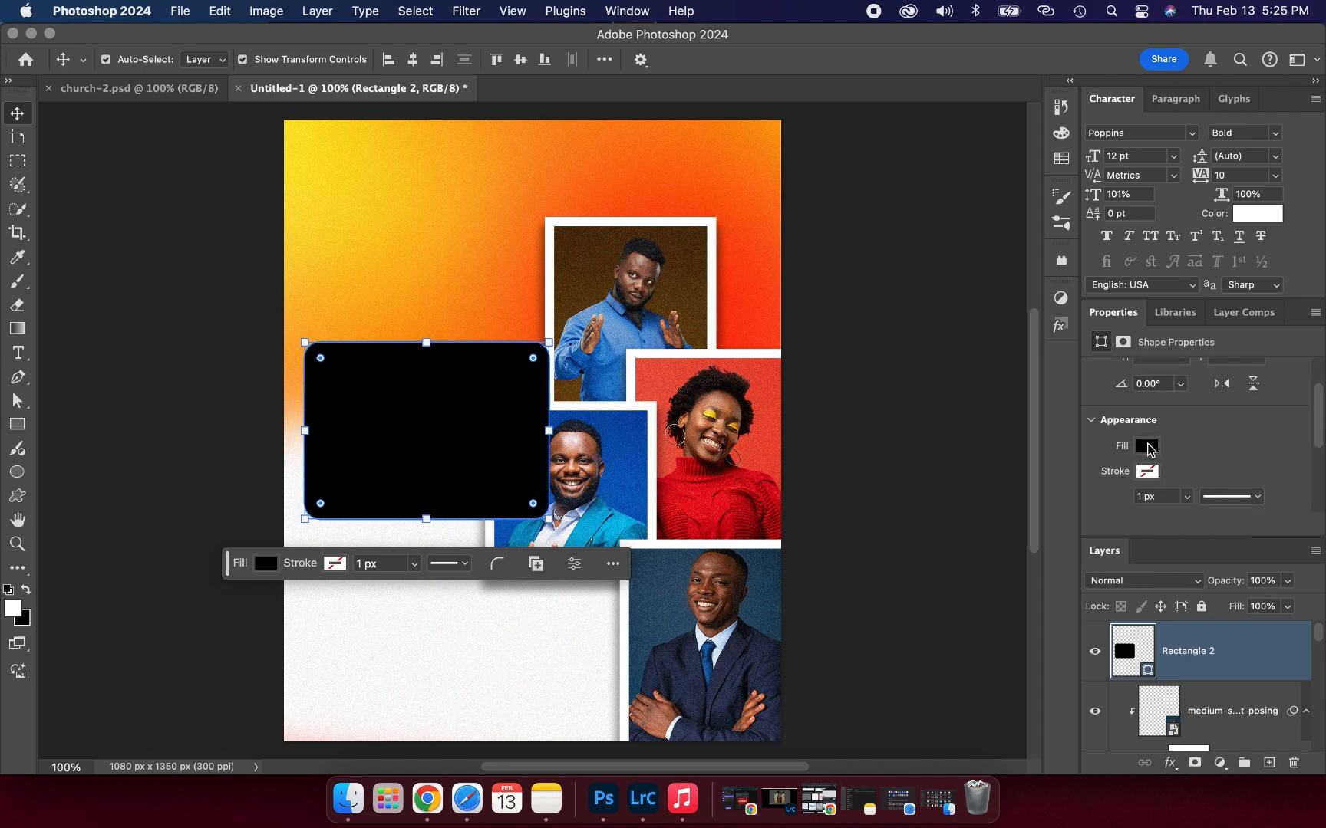
pyautogui.click(1146, 447)
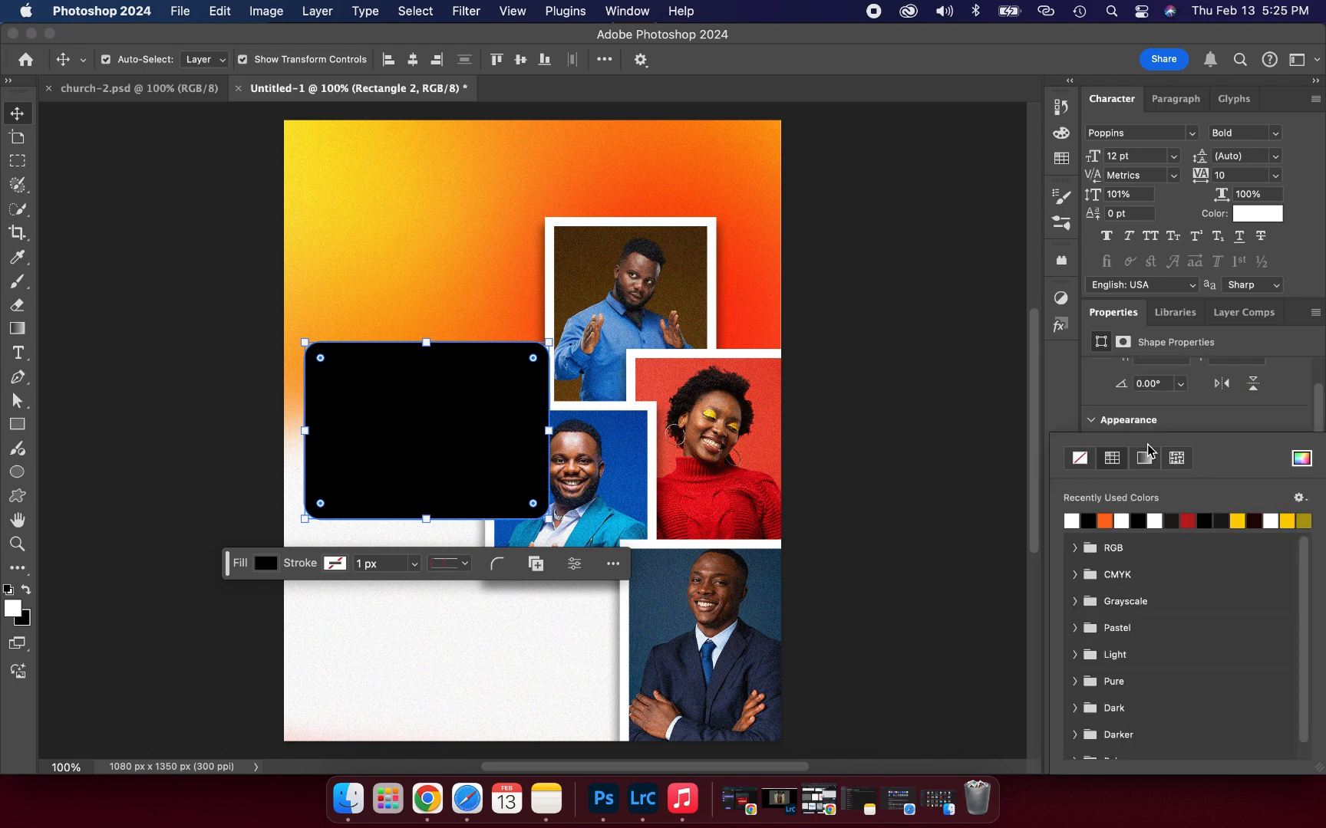
pyautogui.click(1301, 461)
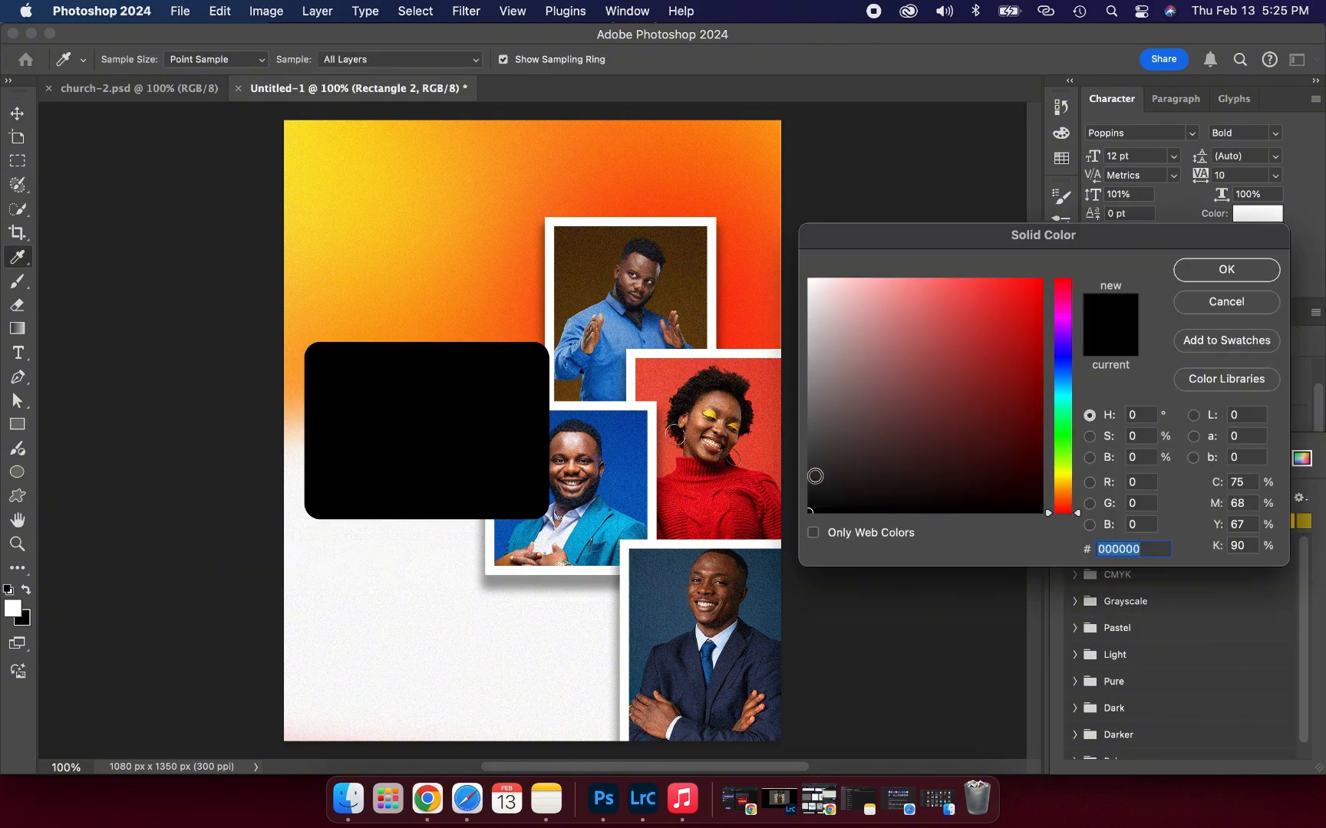
pyautogui.moveTo(814, 476)
pyautogui.mouseDown()
pyautogui.moveTo(813, 488)
pyautogui.moveTo(812, 458)
pyautogui.moveTo(813, 479)
pyautogui.mouseUp()
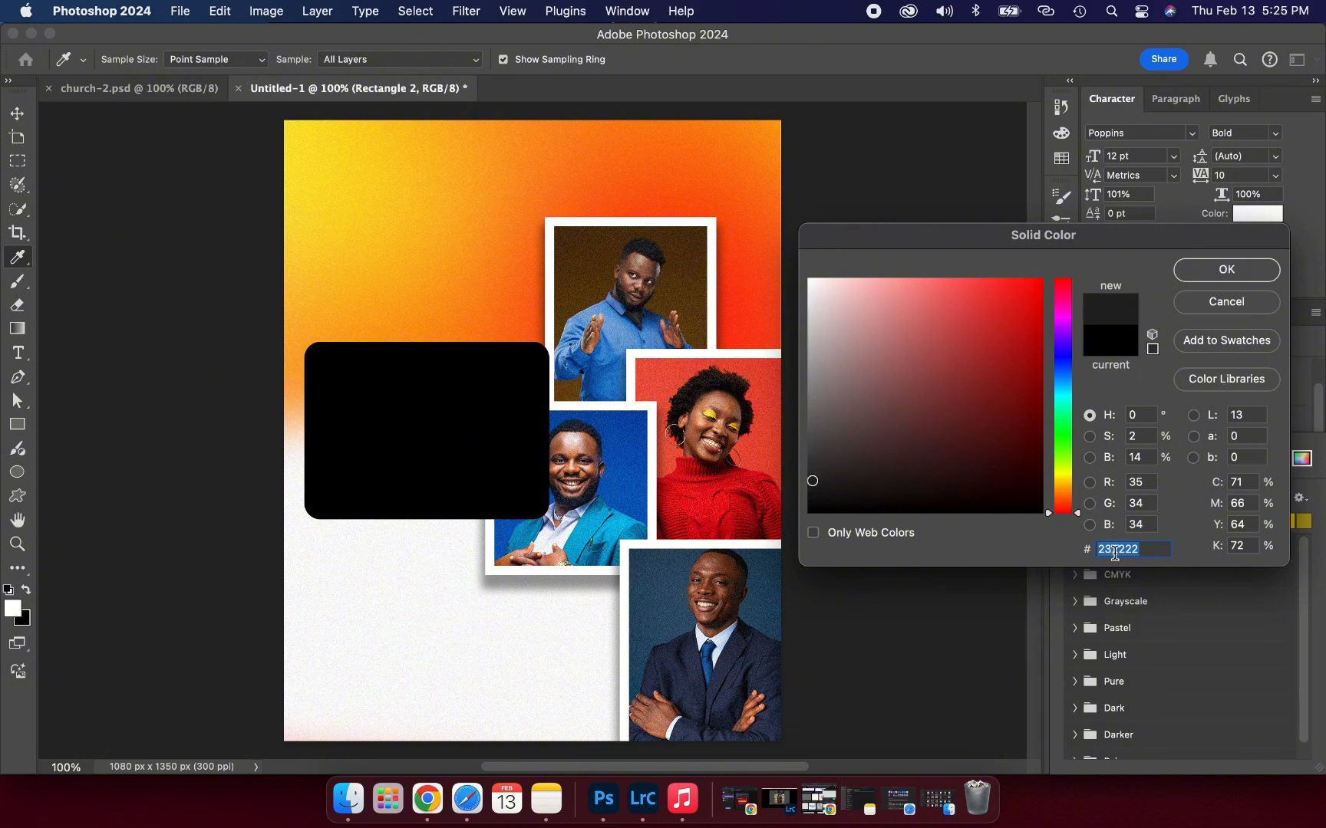
pyautogui.click(1226, 272)
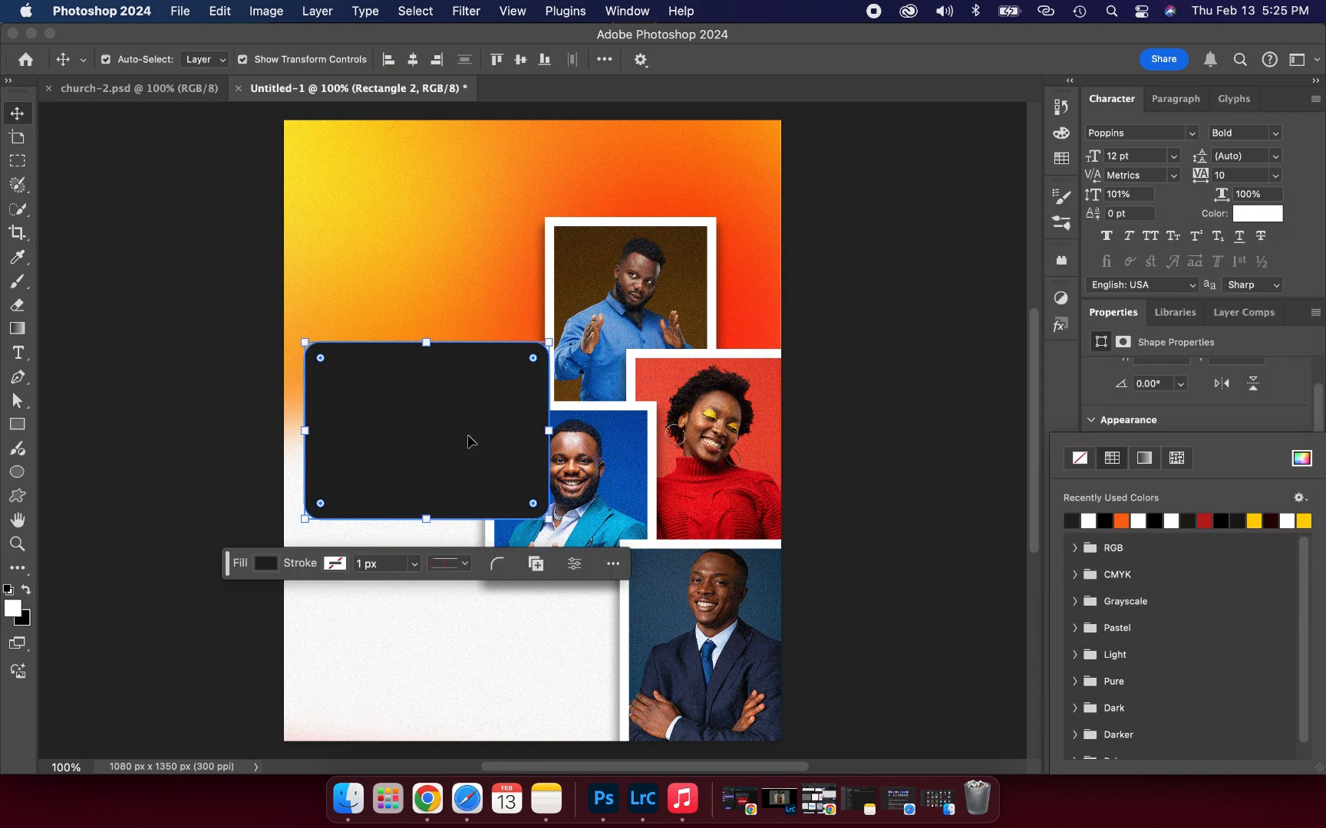
# Convert the dark rounded panel to a smart object and add 10% Uniform noise to it
pyautogui.click(463, 13)
pyautogui.click(414, 425)
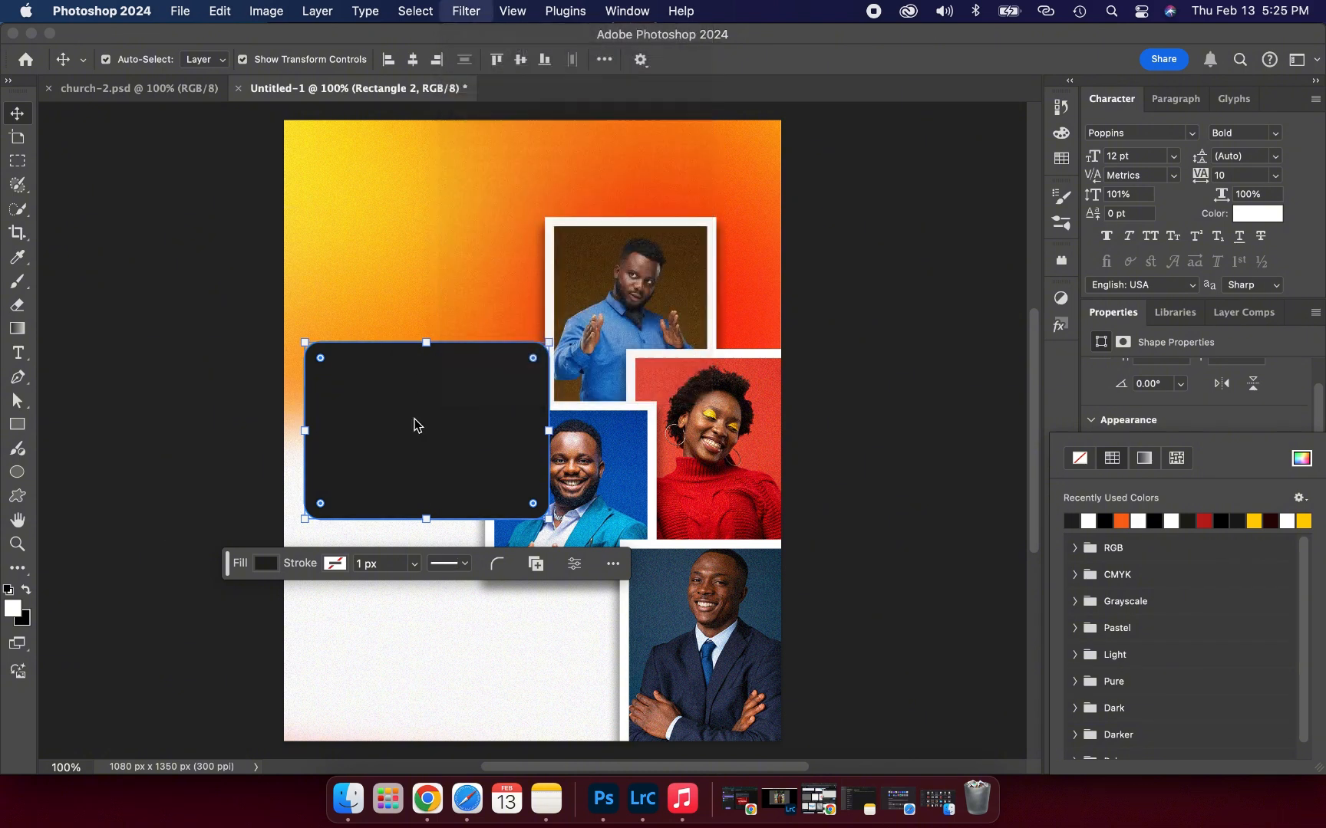
pyautogui.click(184, 218)
pyautogui.click(397, 406)
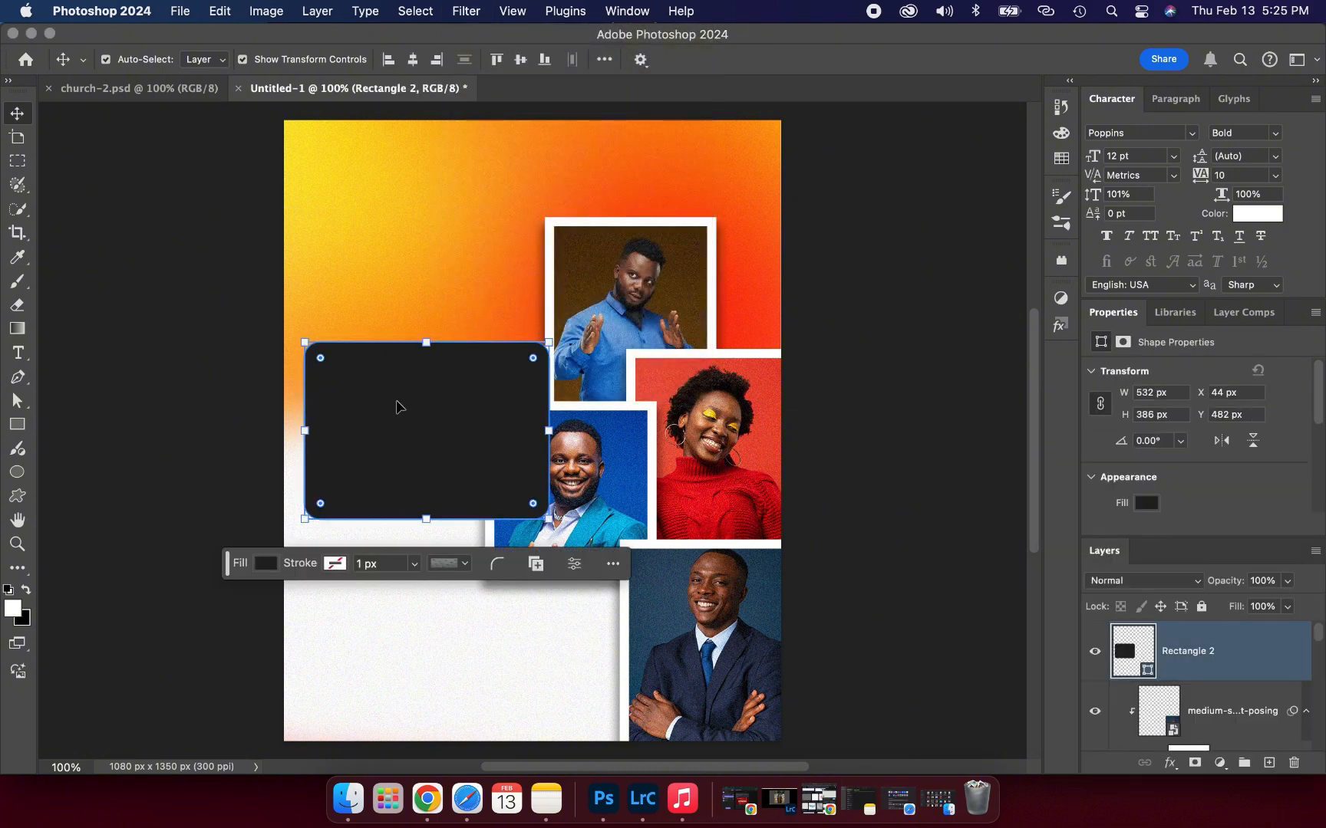
pyautogui.click(466, 14)
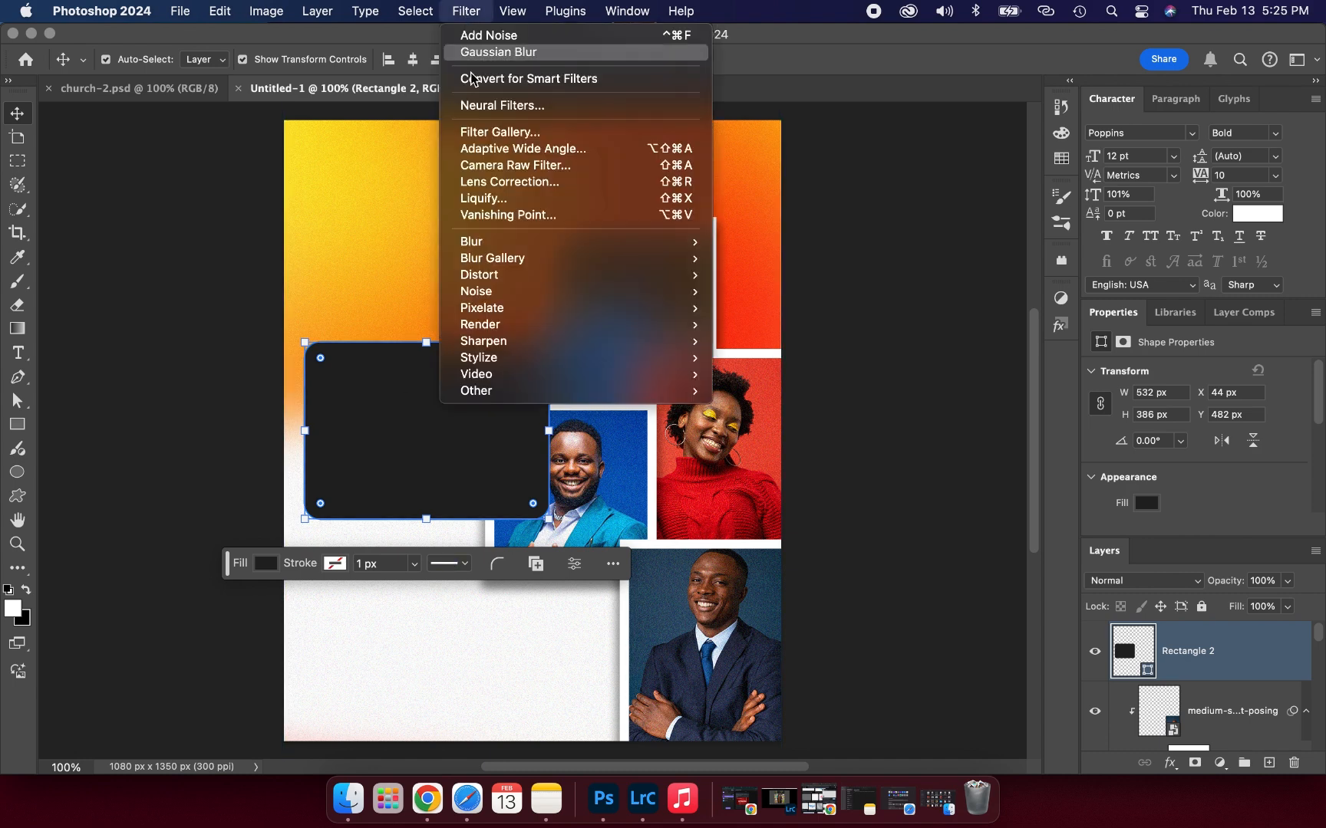
pyautogui.moveTo(512, 264)
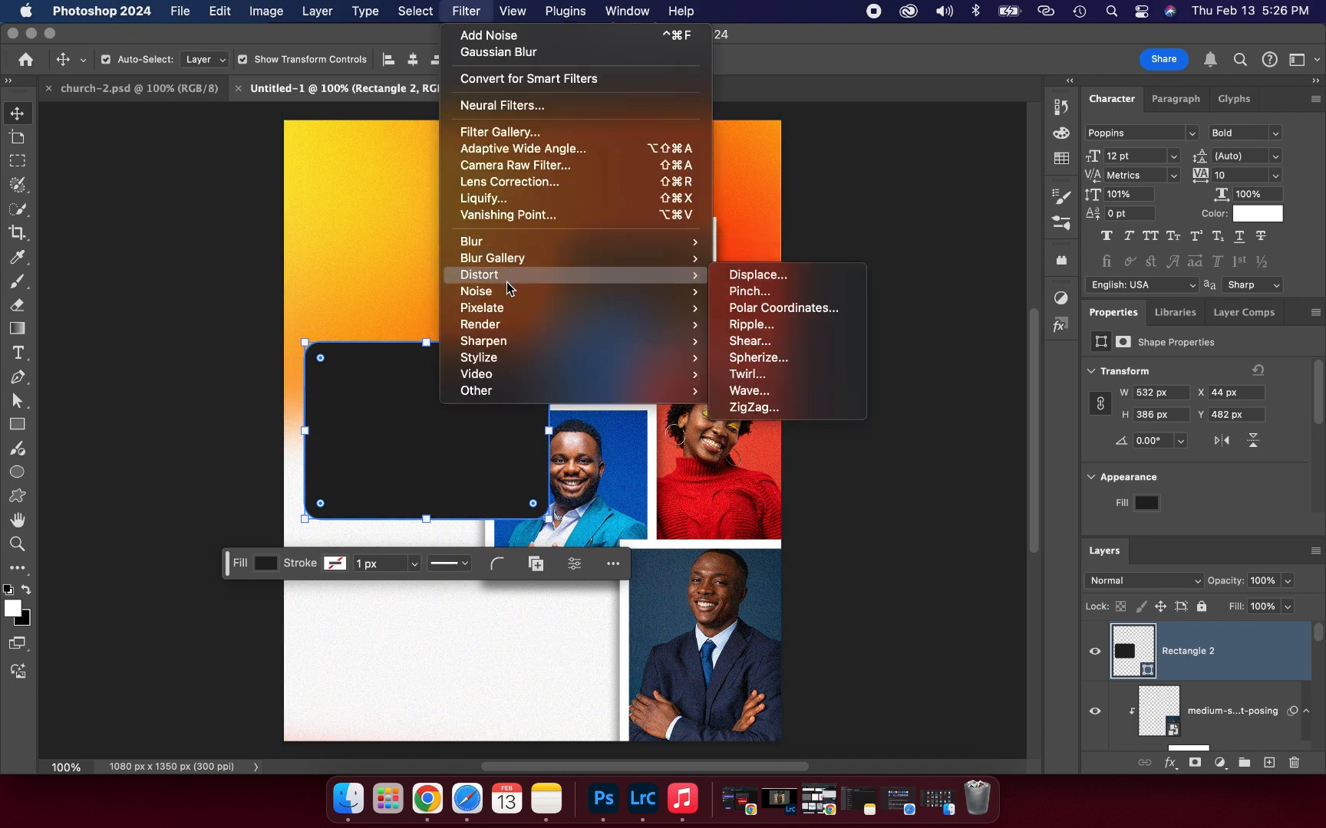
pyautogui.moveTo(506, 291)
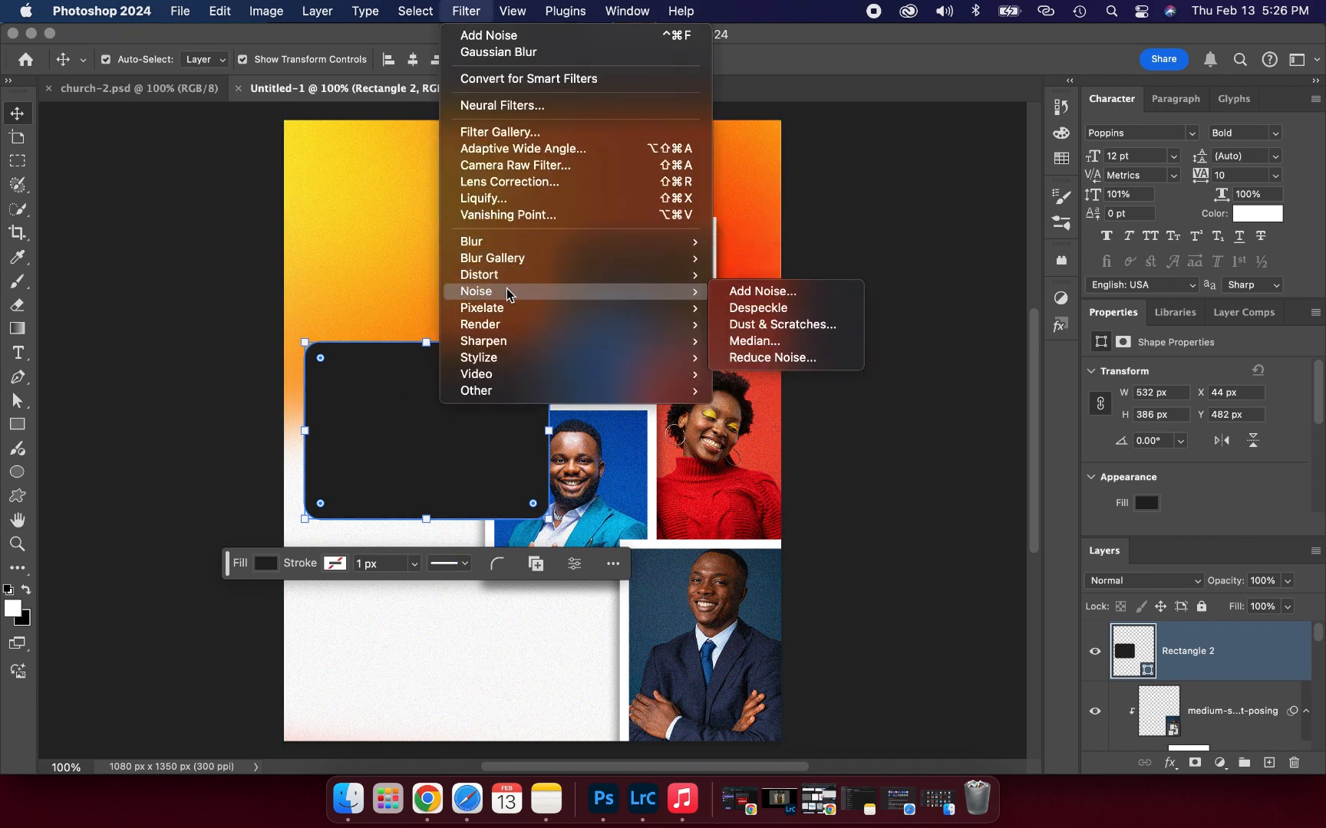
pyautogui.click(804, 291)
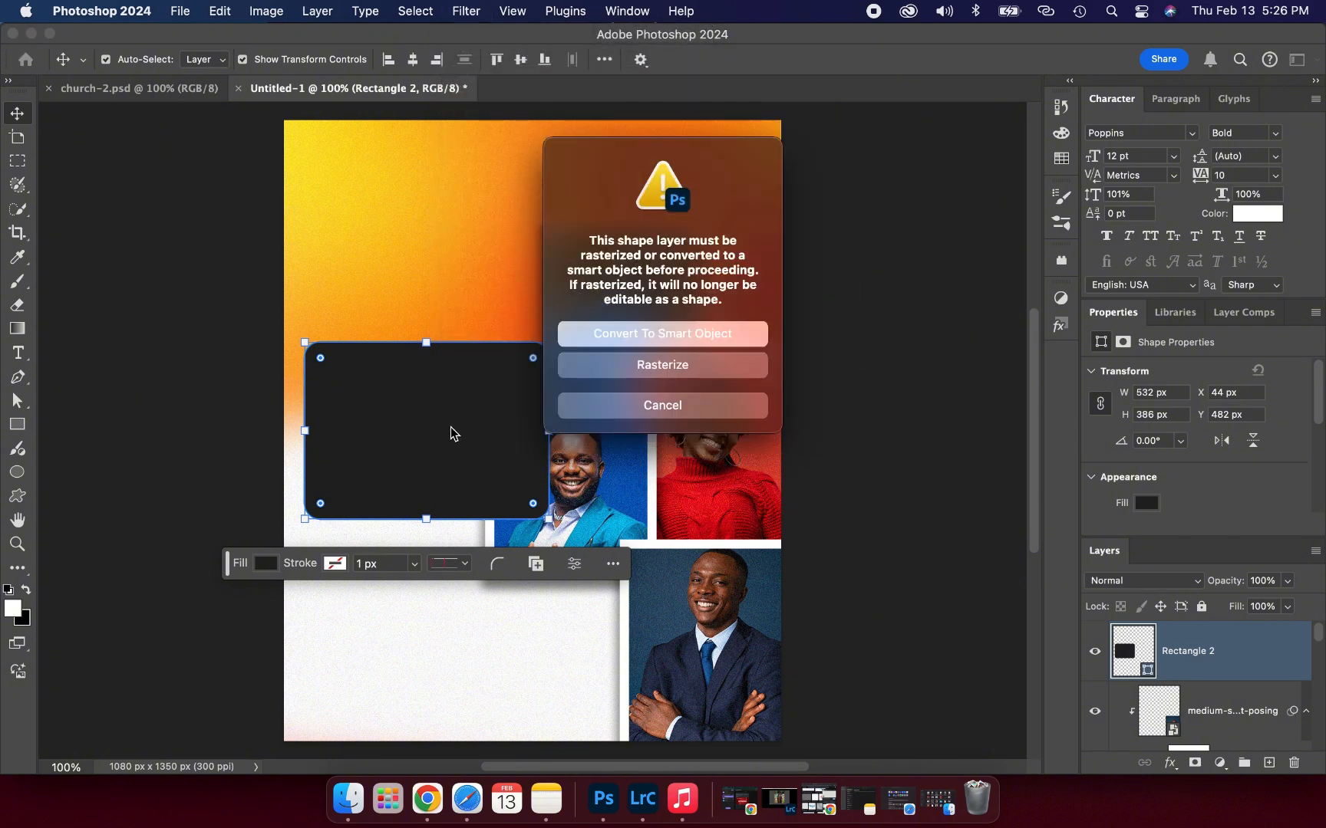
pyautogui.click(637, 335)
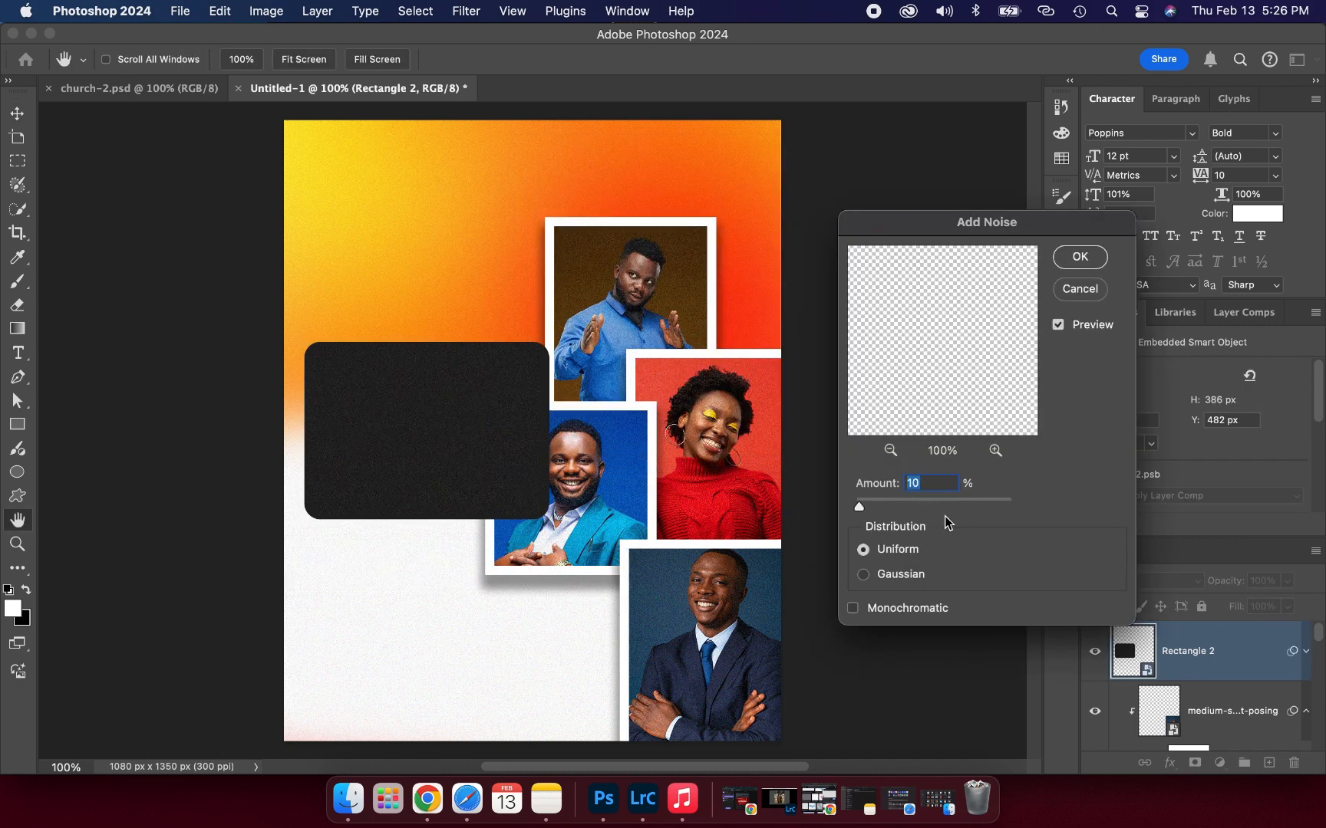
pyautogui.click(1077, 258)
pyautogui.click(899, 282)
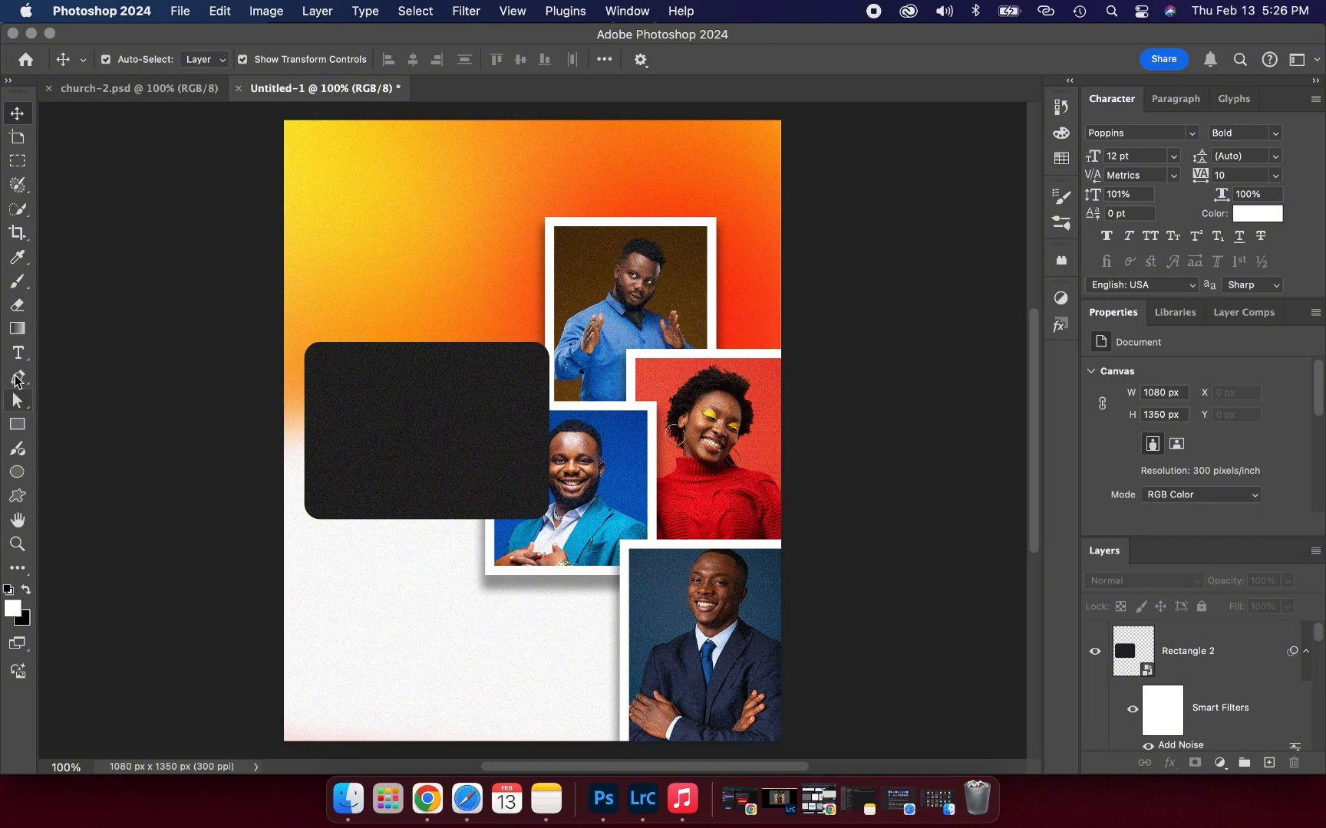
# Draw a black bar with slightly rounded corners below the dark panel, matching its width at 532 x 111 px, at X 44, Y 913 px
pyautogui.click(13, 427)
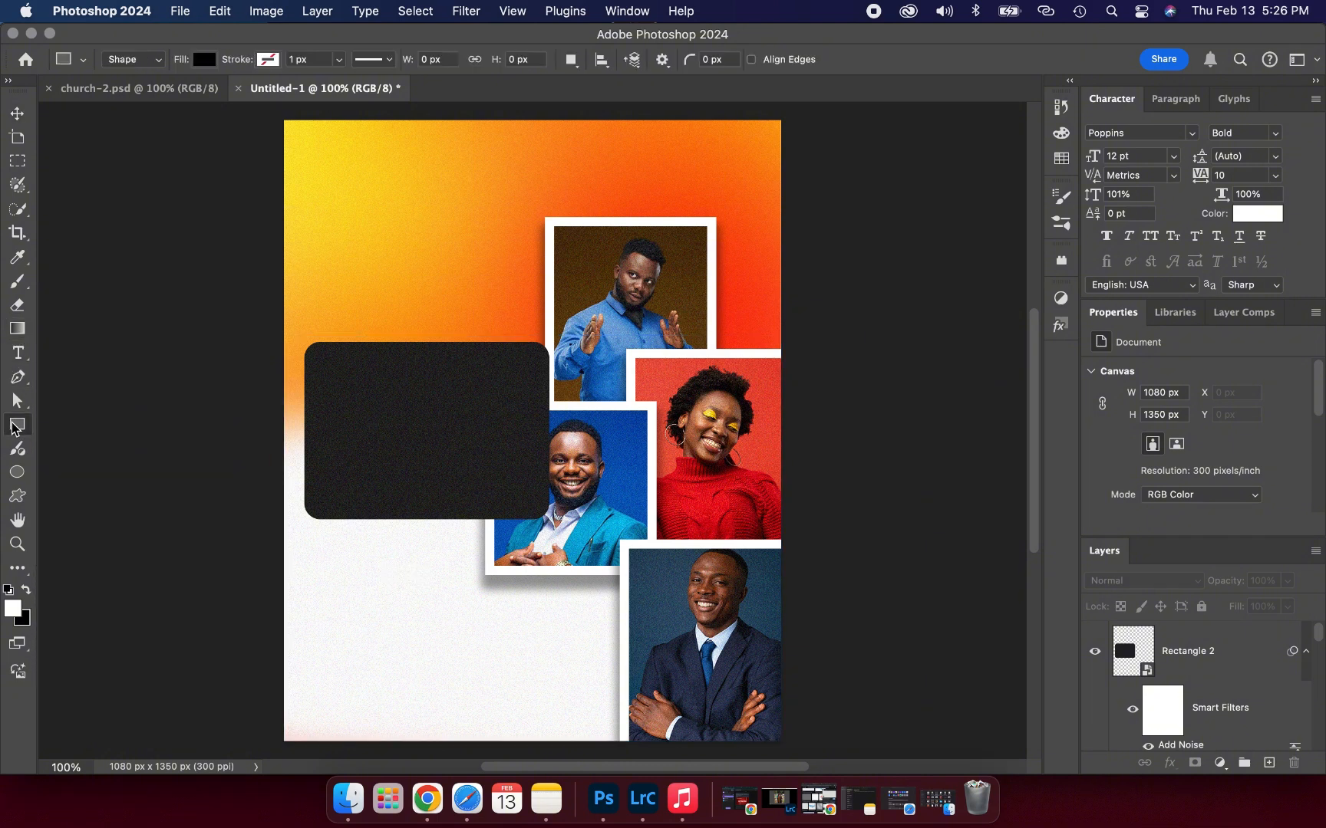
pyautogui.moveTo(314, 541); pyautogui.dragTo(539, 591)
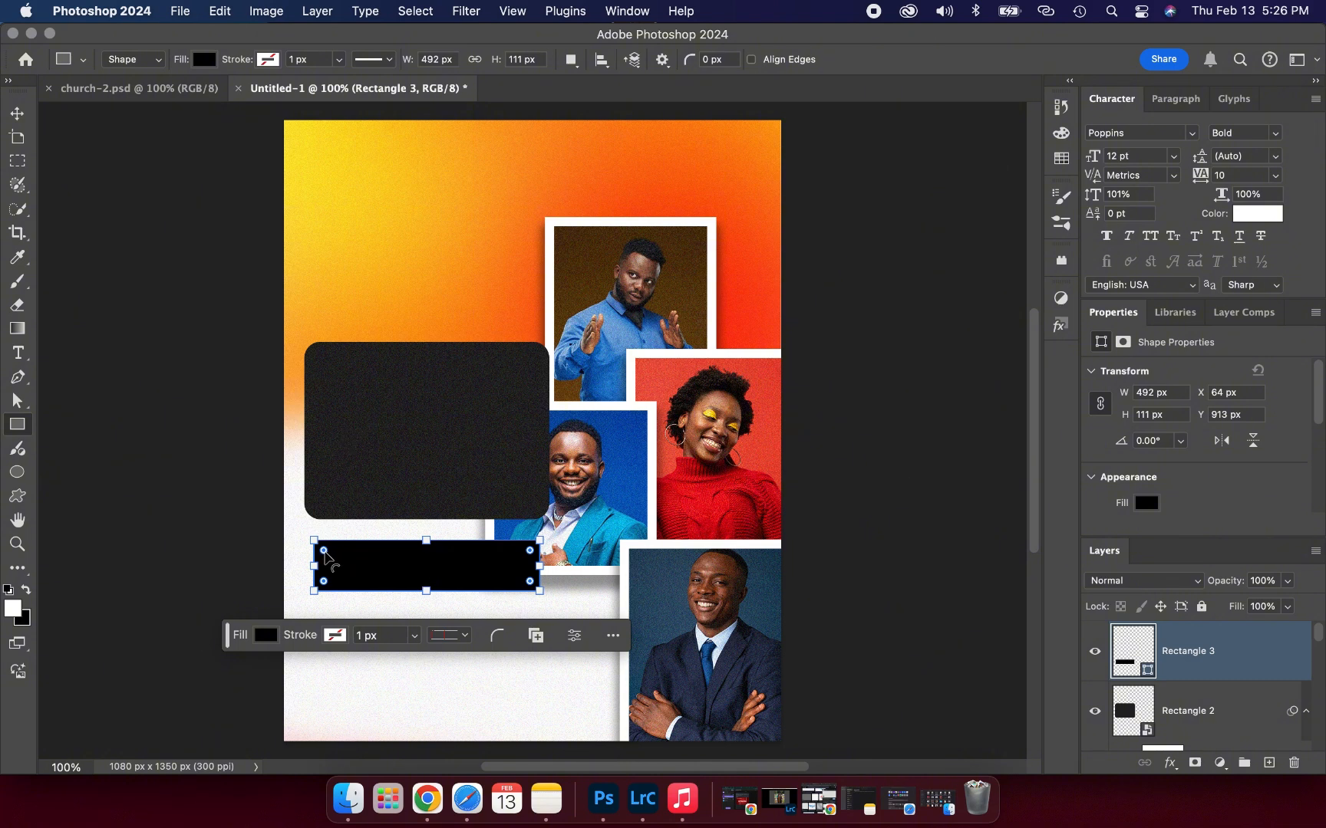
pyautogui.moveTo(323, 556); pyautogui.dragTo(303, 565)
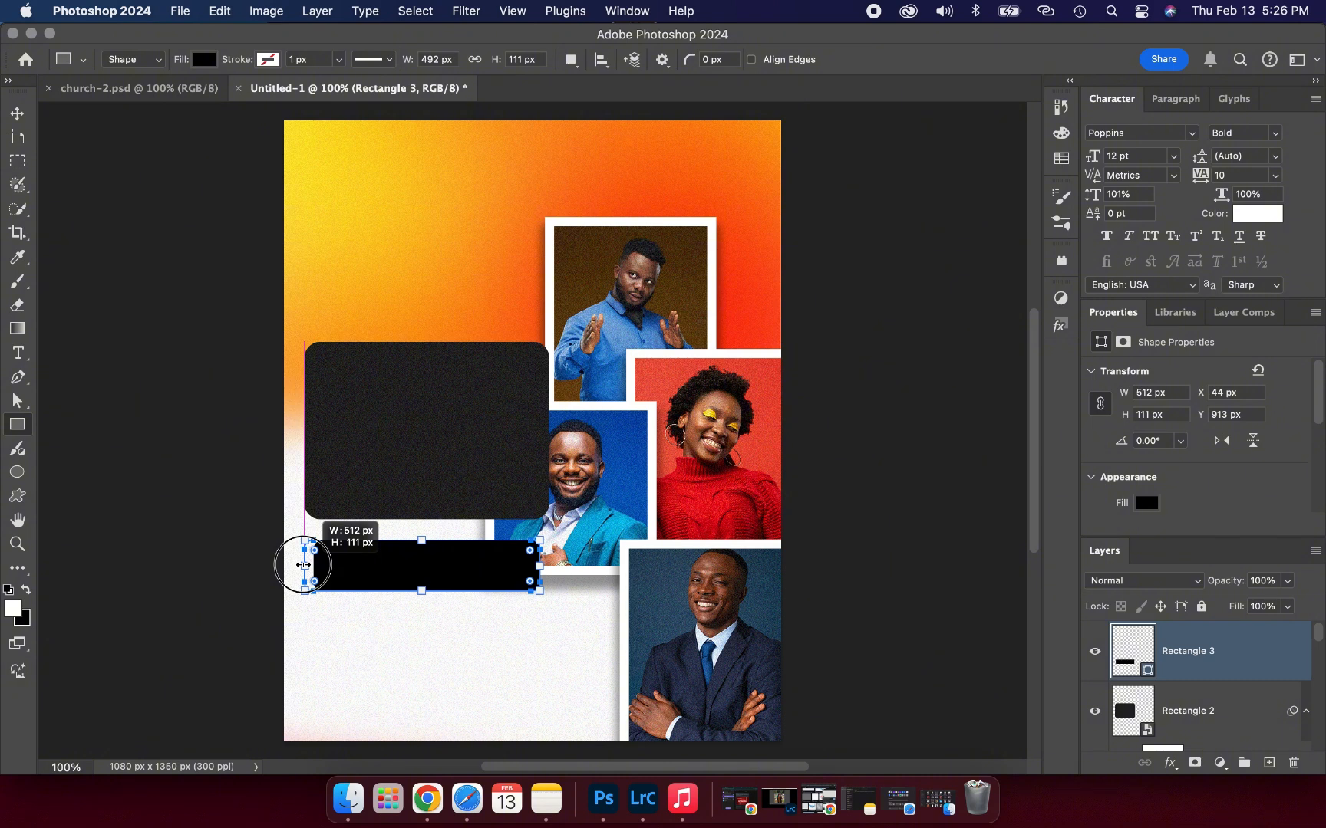
pyautogui.moveTo(304, 565); pyautogui.dragTo(304, 566)
pyautogui.moveTo(304, 565); pyautogui.dragTo(304, 565)
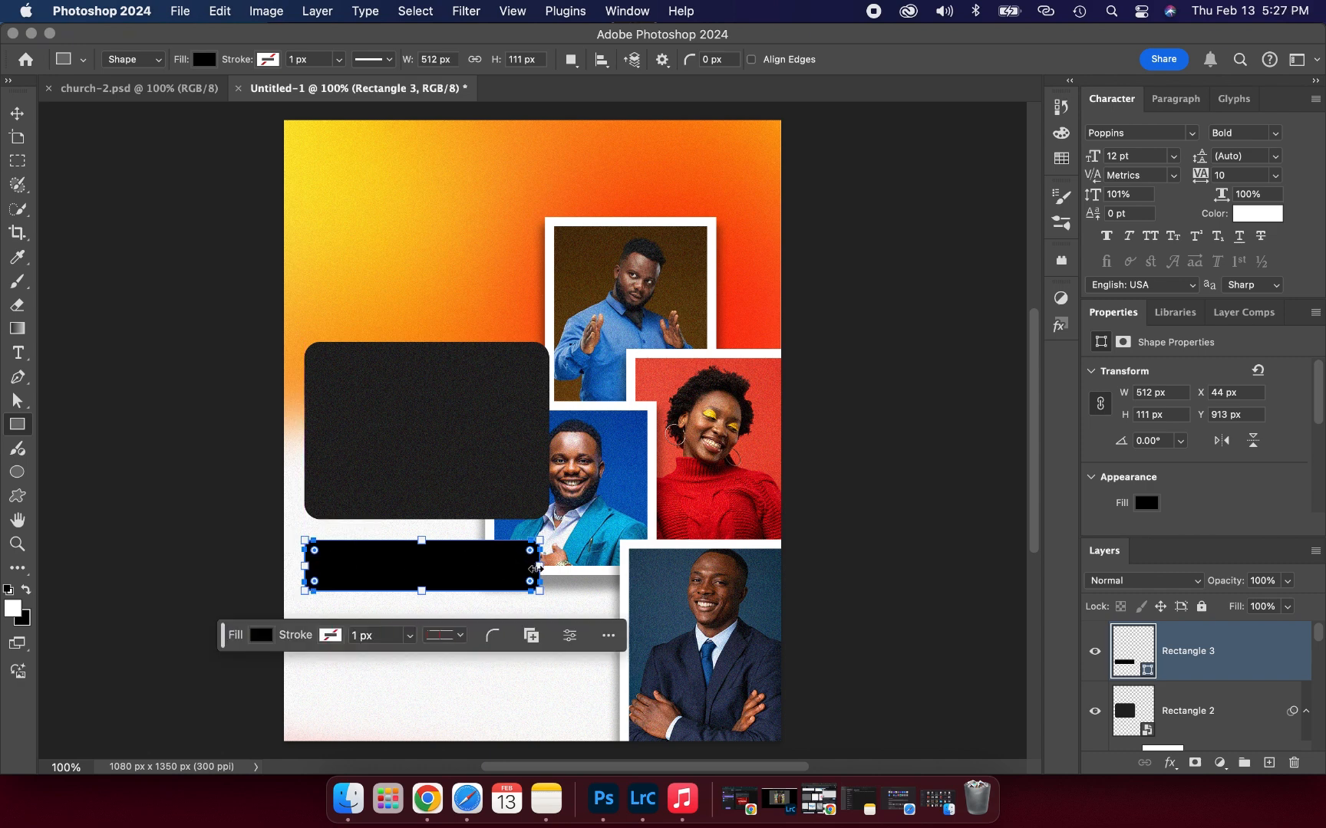
pyautogui.moveTo(537, 569); pyautogui.dragTo(542, 570)
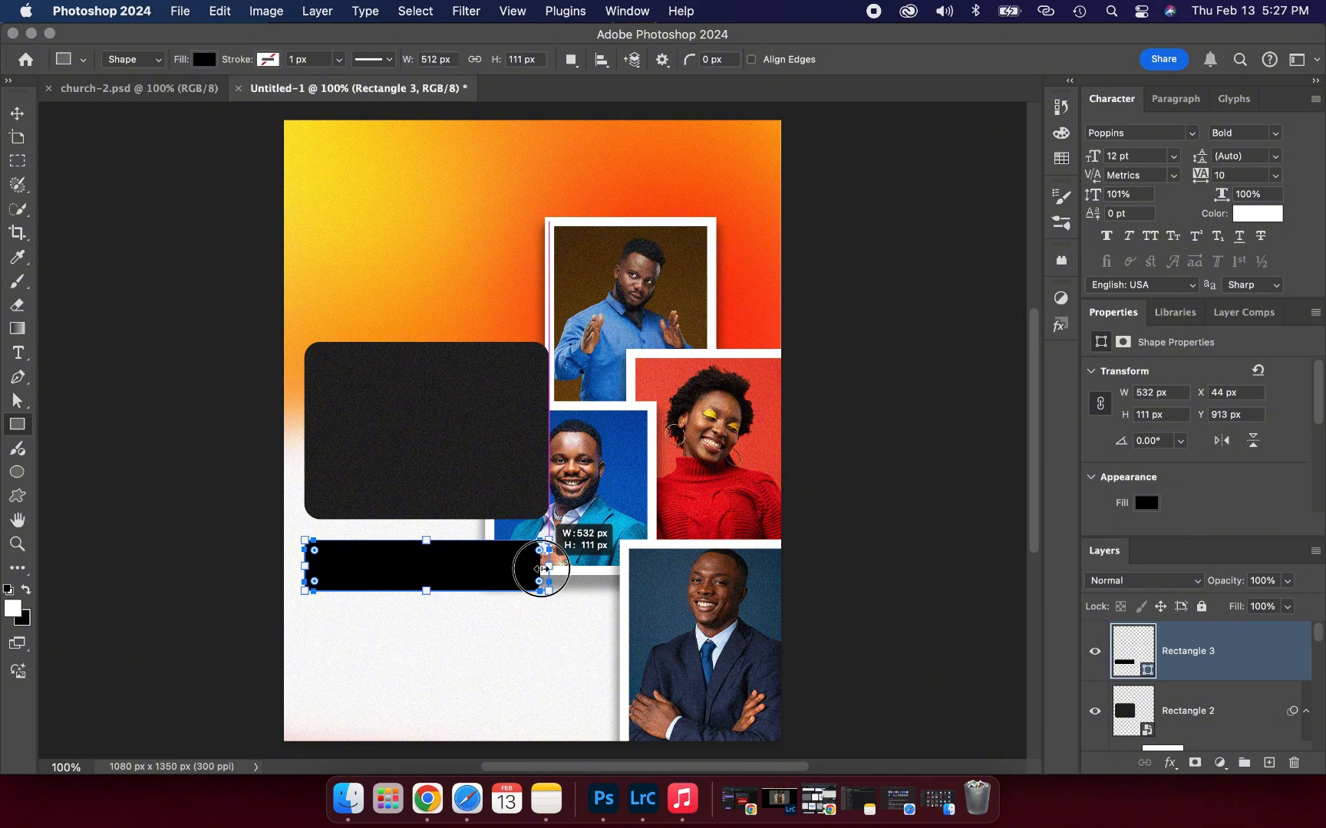
pyautogui.moveTo(542, 569); pyautogui.dragTo(542, 569)
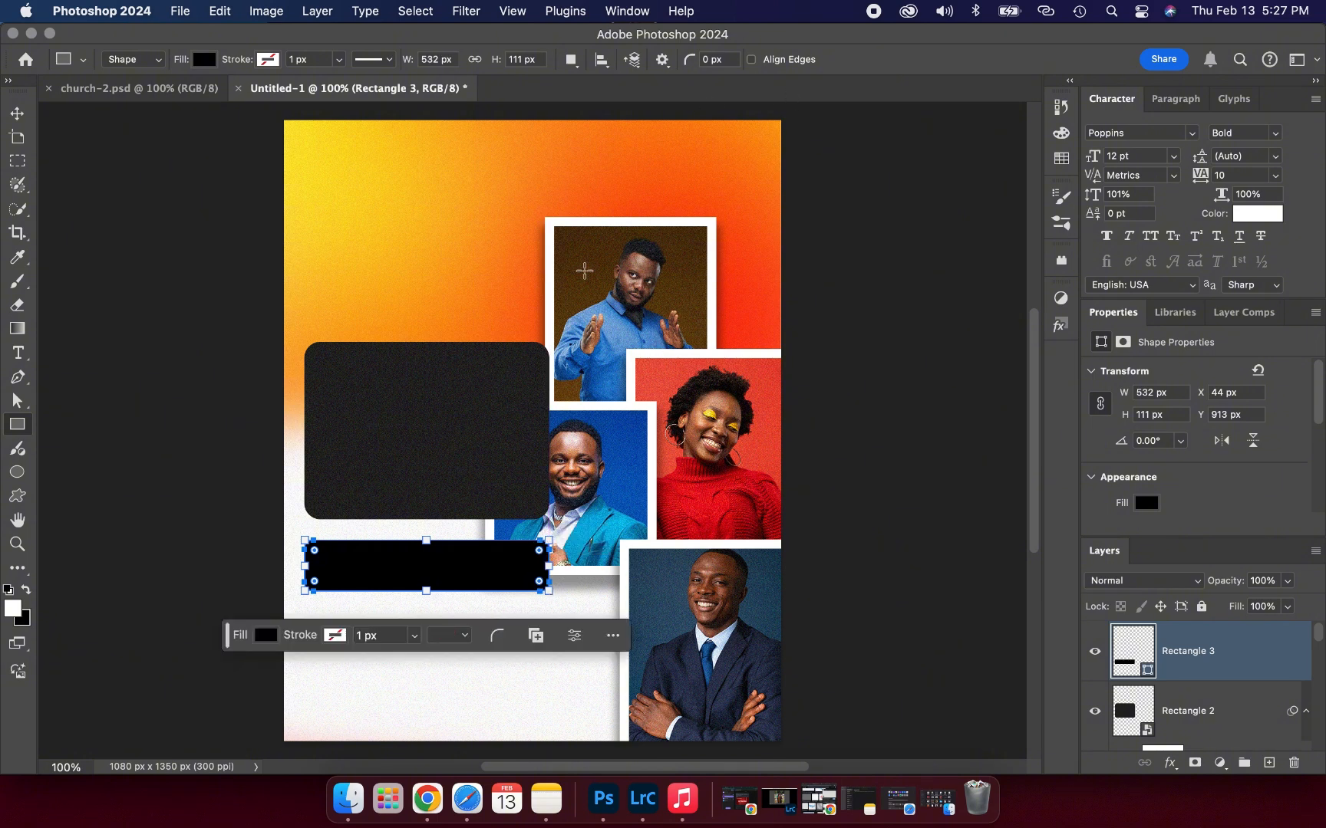
pyautogui.click(17, 112)
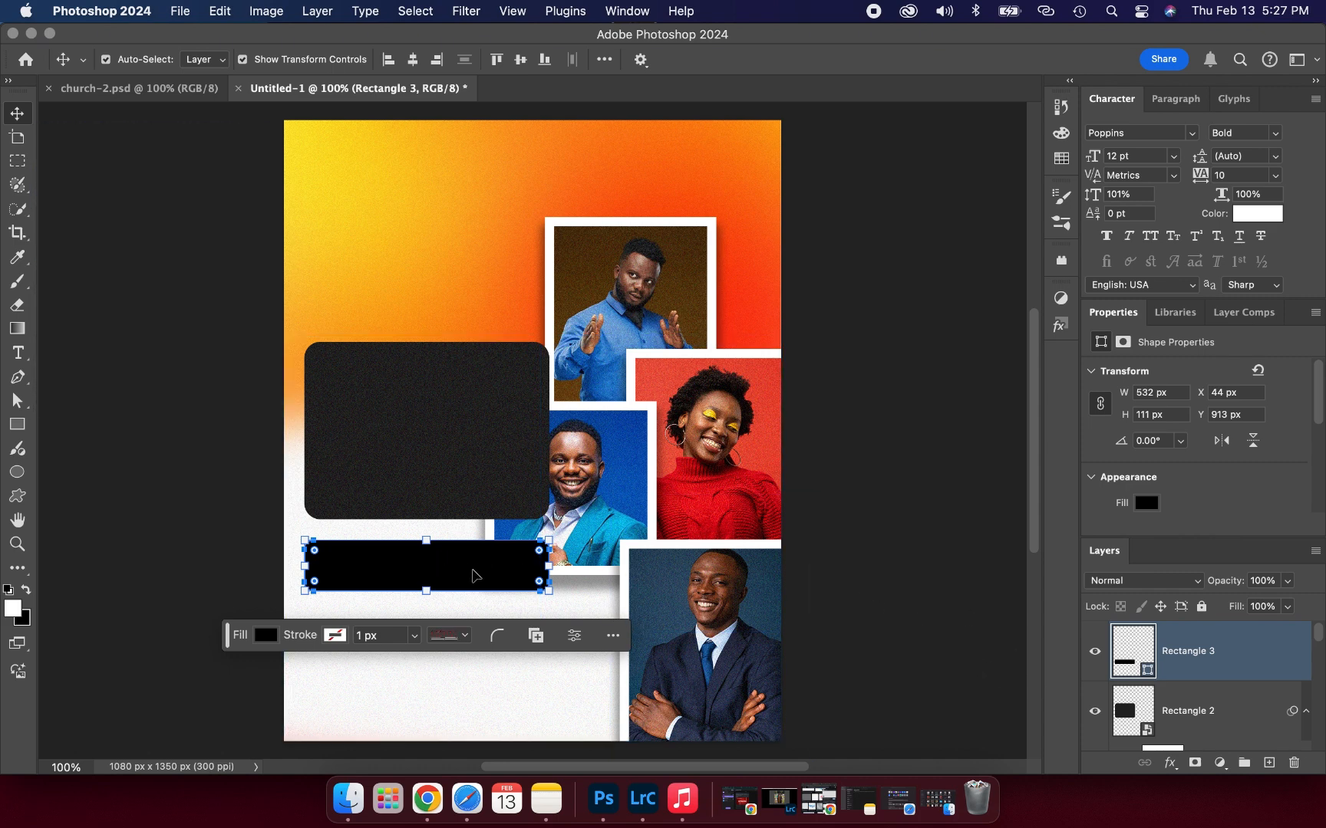
# Add a Gradient Overlay to the bar using the yellow-to-red Orange_05 preset from the Oranges gradients
pyautogui.click(1172, 767)
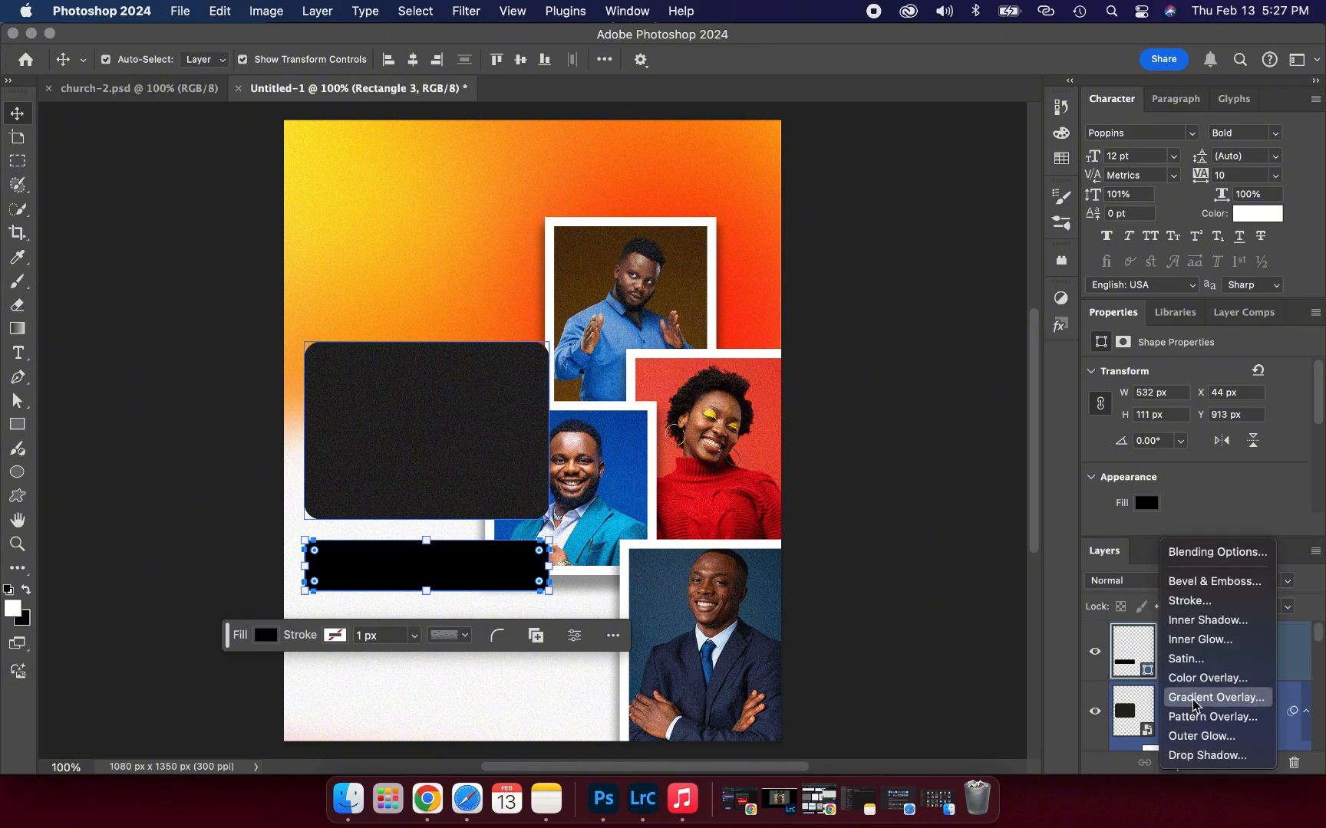
pyautogui.click(1193, 698)
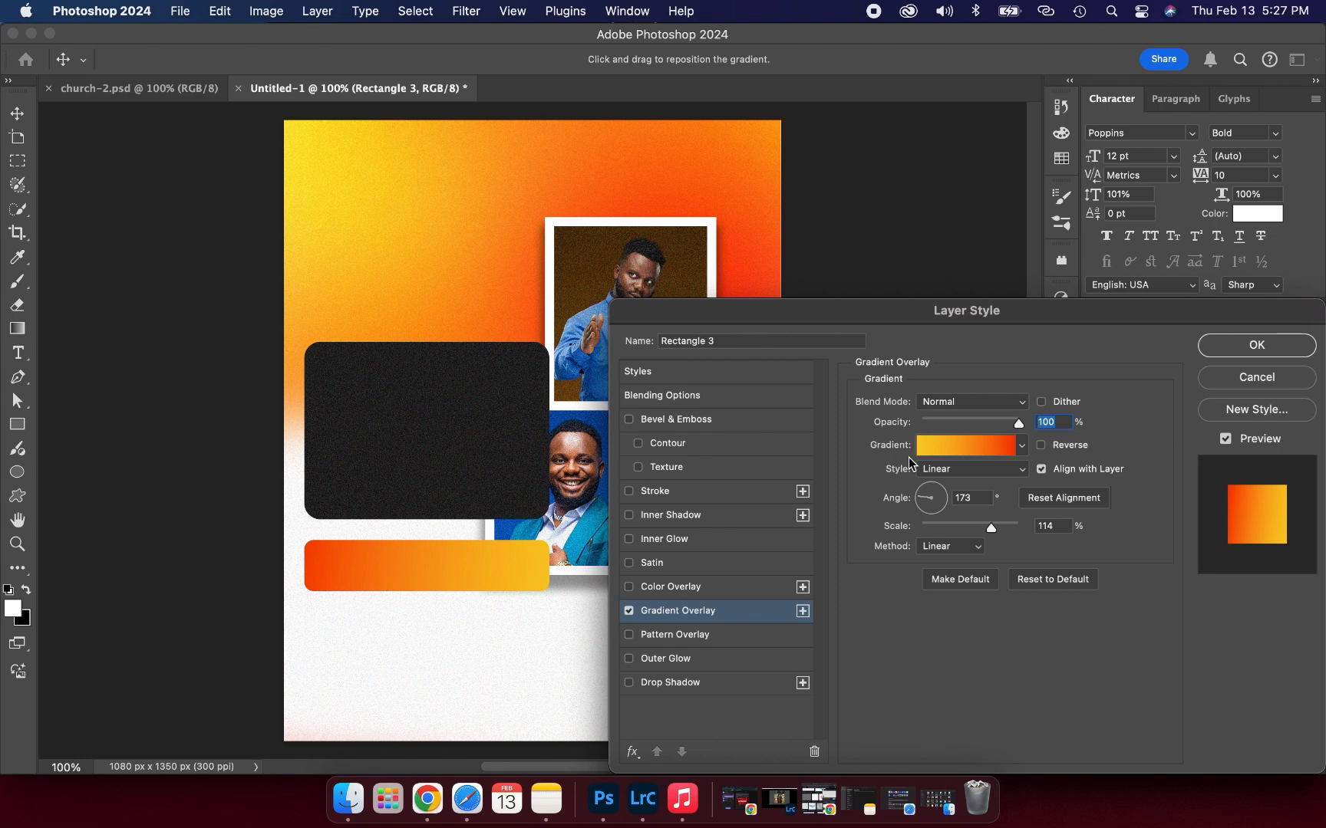
pyautogui.click(965, 447)
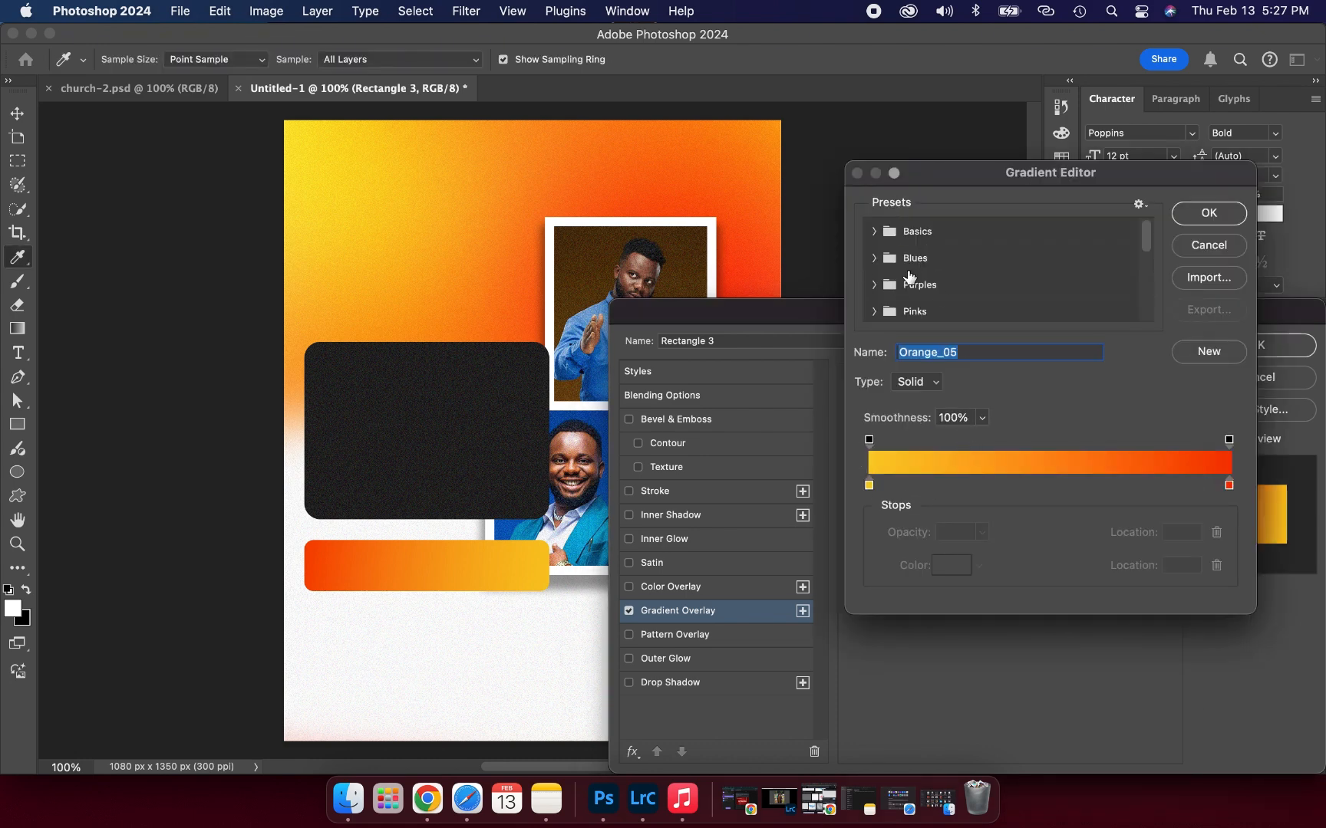
pyautogui.scroll(-3, 909, 276)
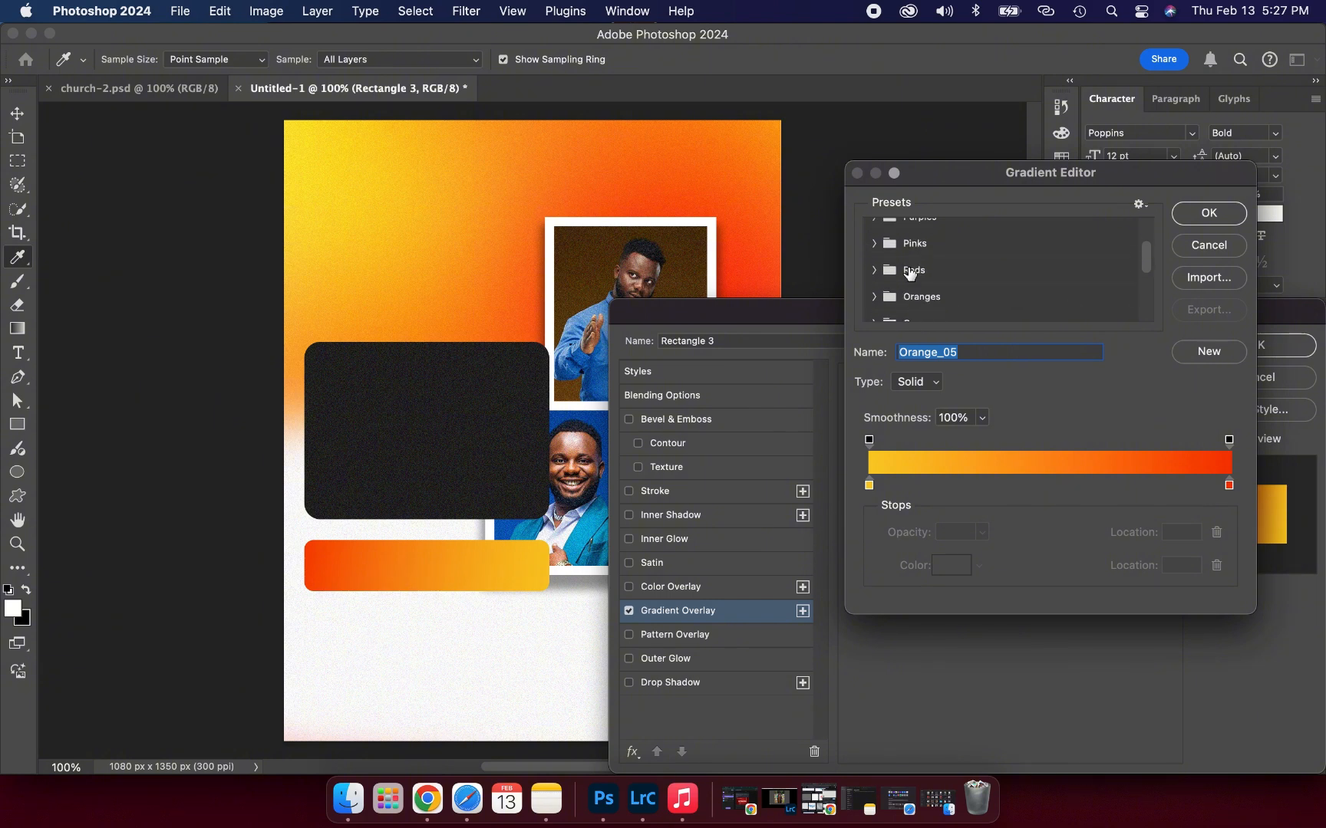
pyautogui.click(875, 299)
pyautogui.scroll(-2, 959, 259)
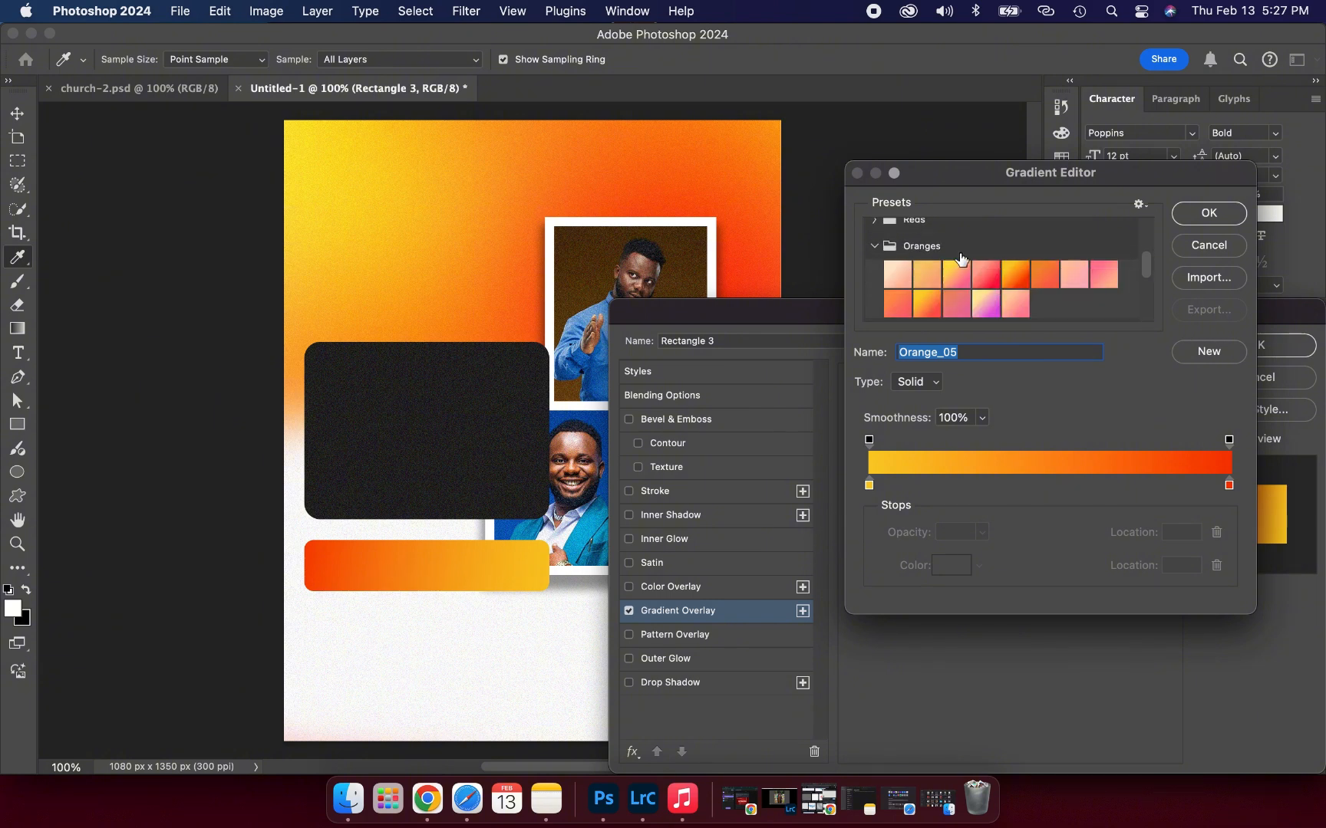
pyautogui.click(1014, 281)
pyautogui.click(1188, 224)
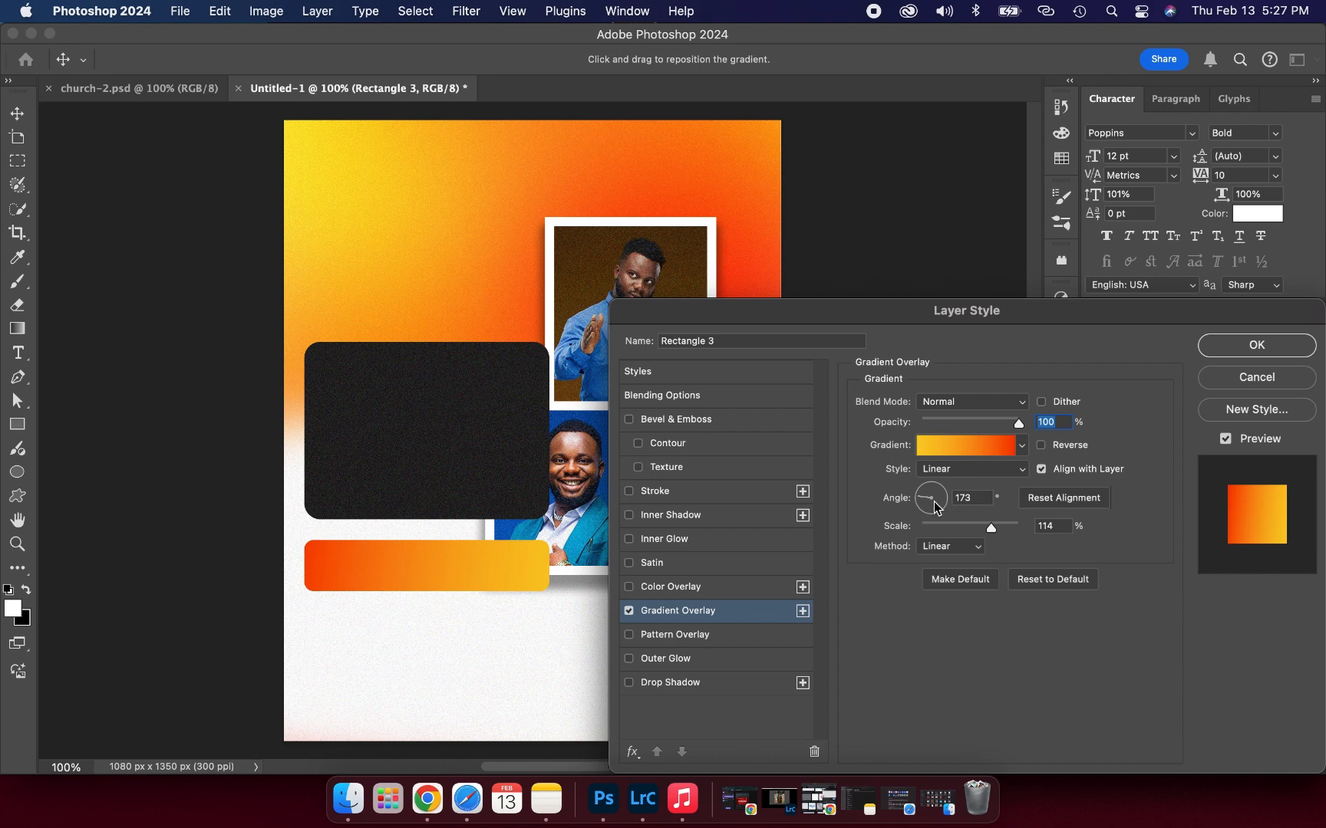
# Set the bar's gradient overlay angle to 172° and apply the layer style
pyautogui.moveTo(935, 507); pyautogui.dragTo(927, 492)
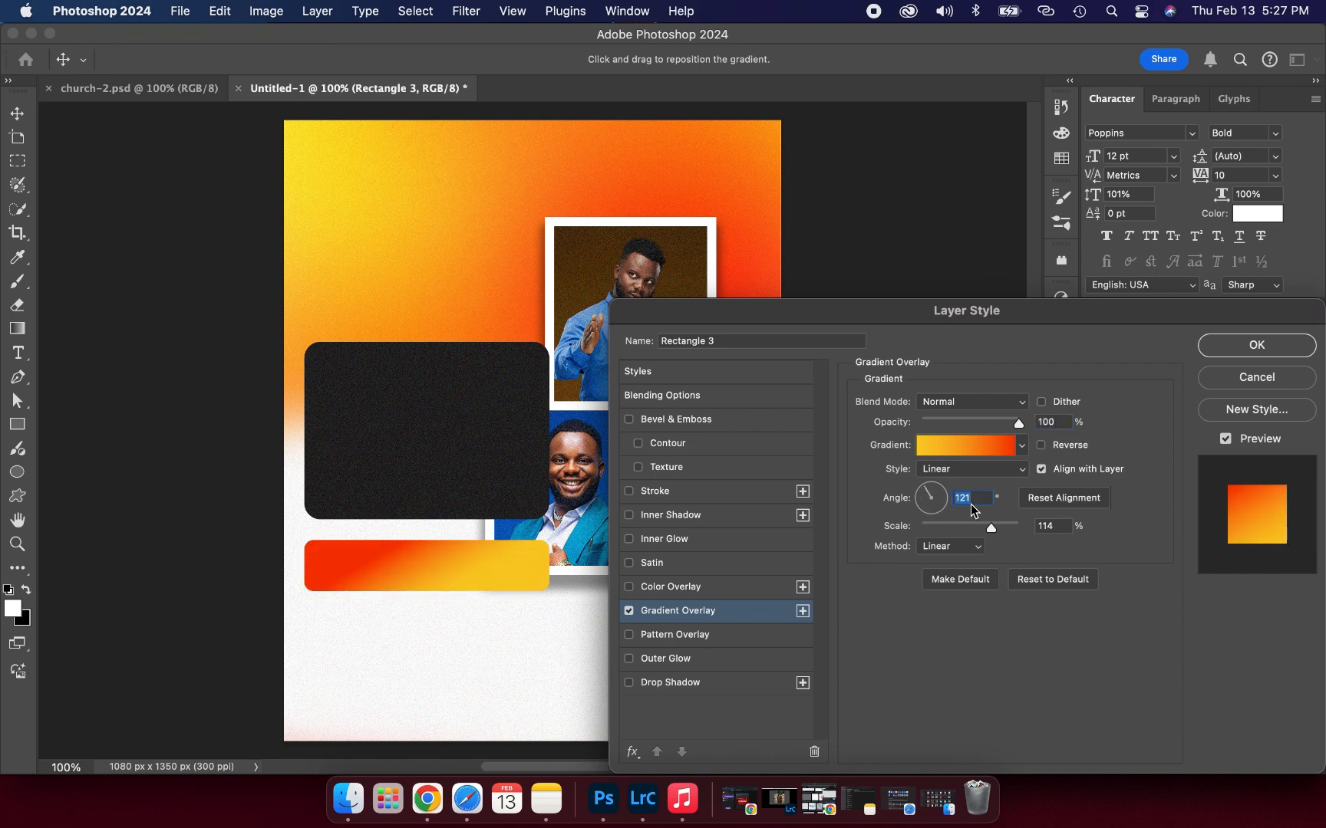
pyautogui.write('90')
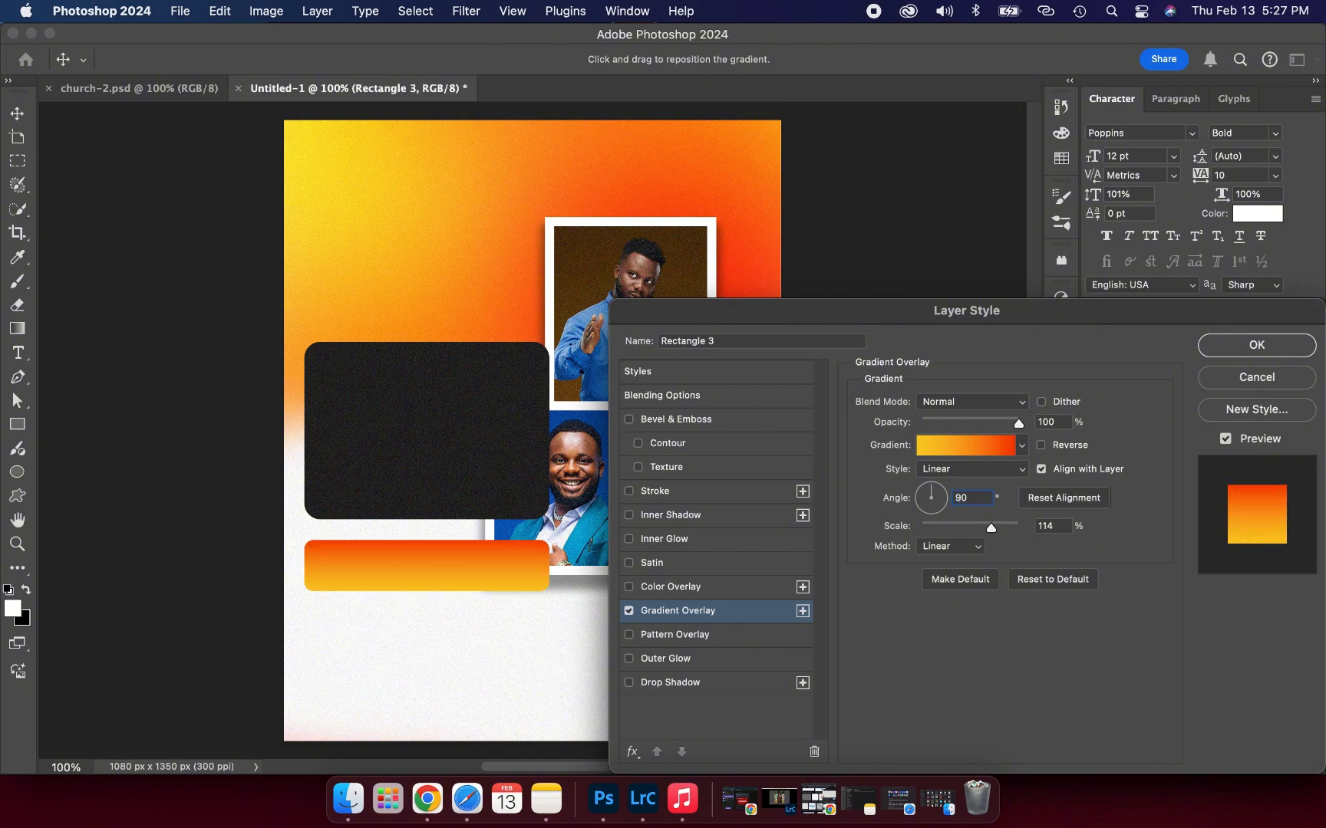
pyautogui.click(924, 493)
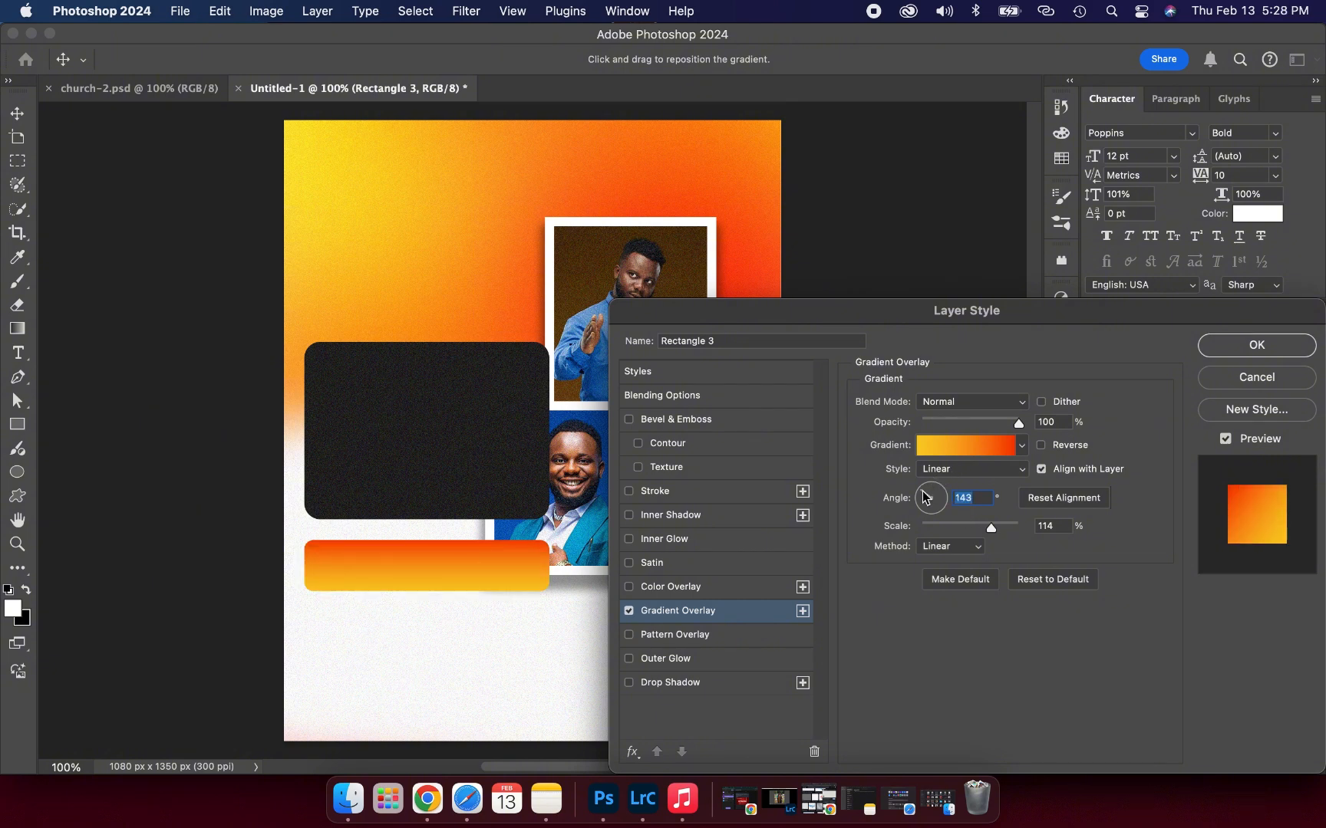
pyautogui.moveTo(920, 498); pyautogui.dragTo(921, 500)
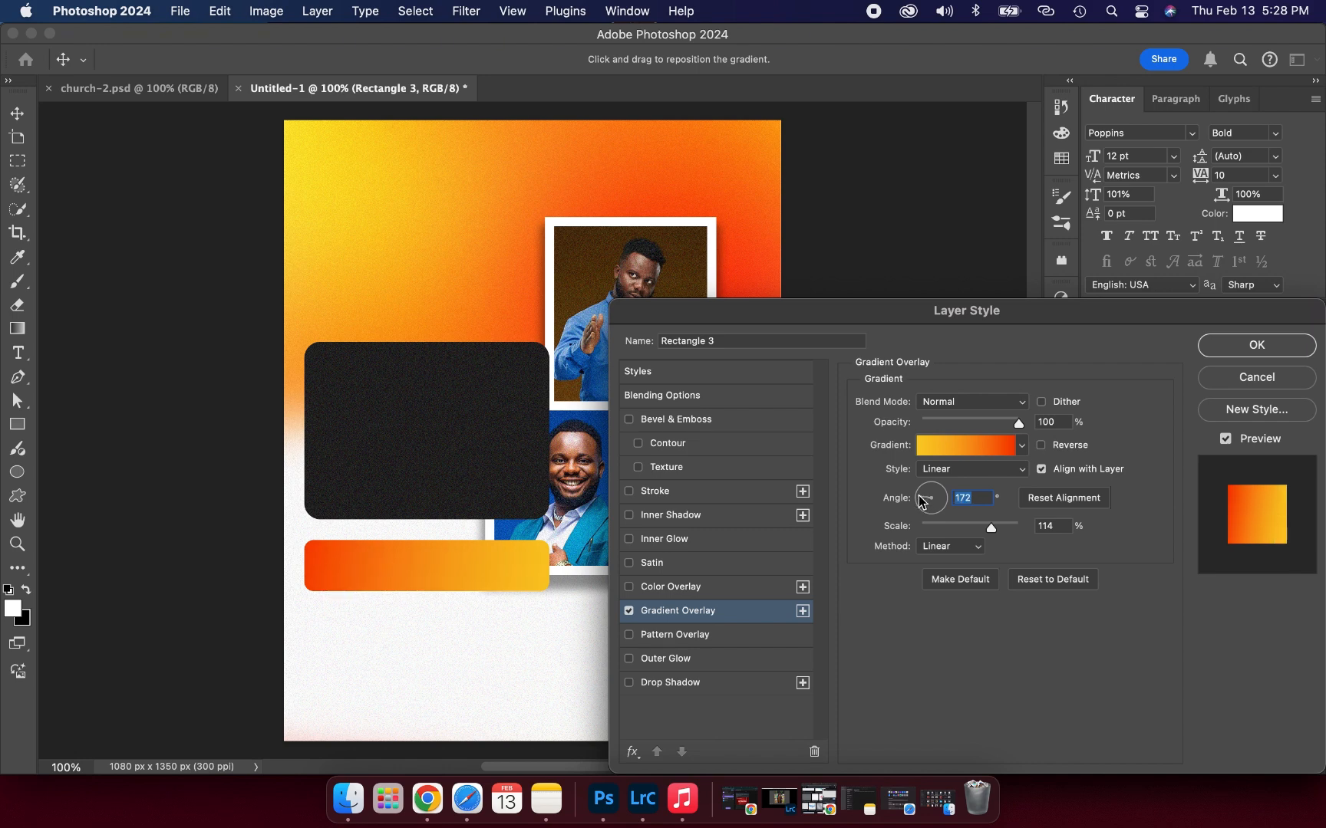
pyautogui.click(1221, 349)
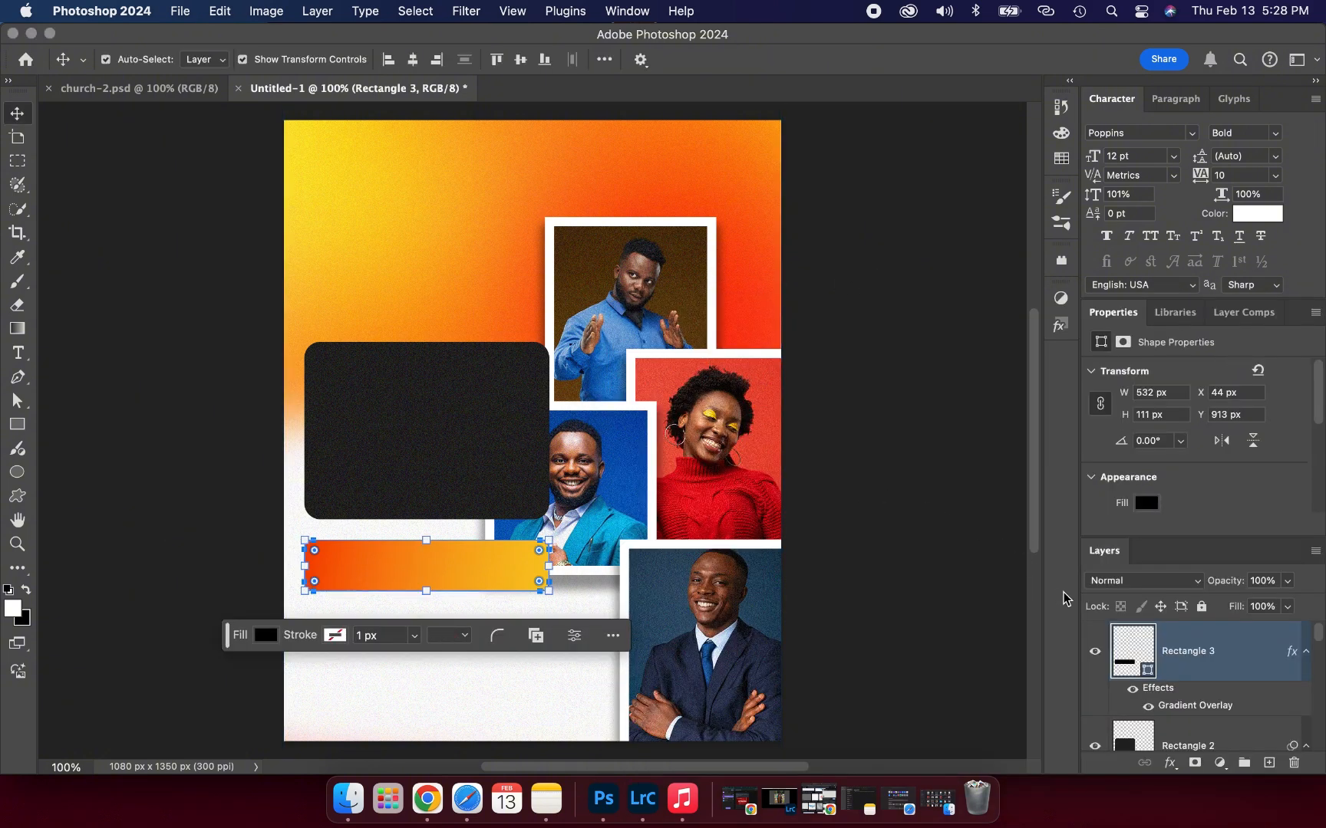
# Rasterize the gradient bar's shape layer and its layer style
pyautogui.rightClick(1189, 649)
pyautogui.click(990, 367)
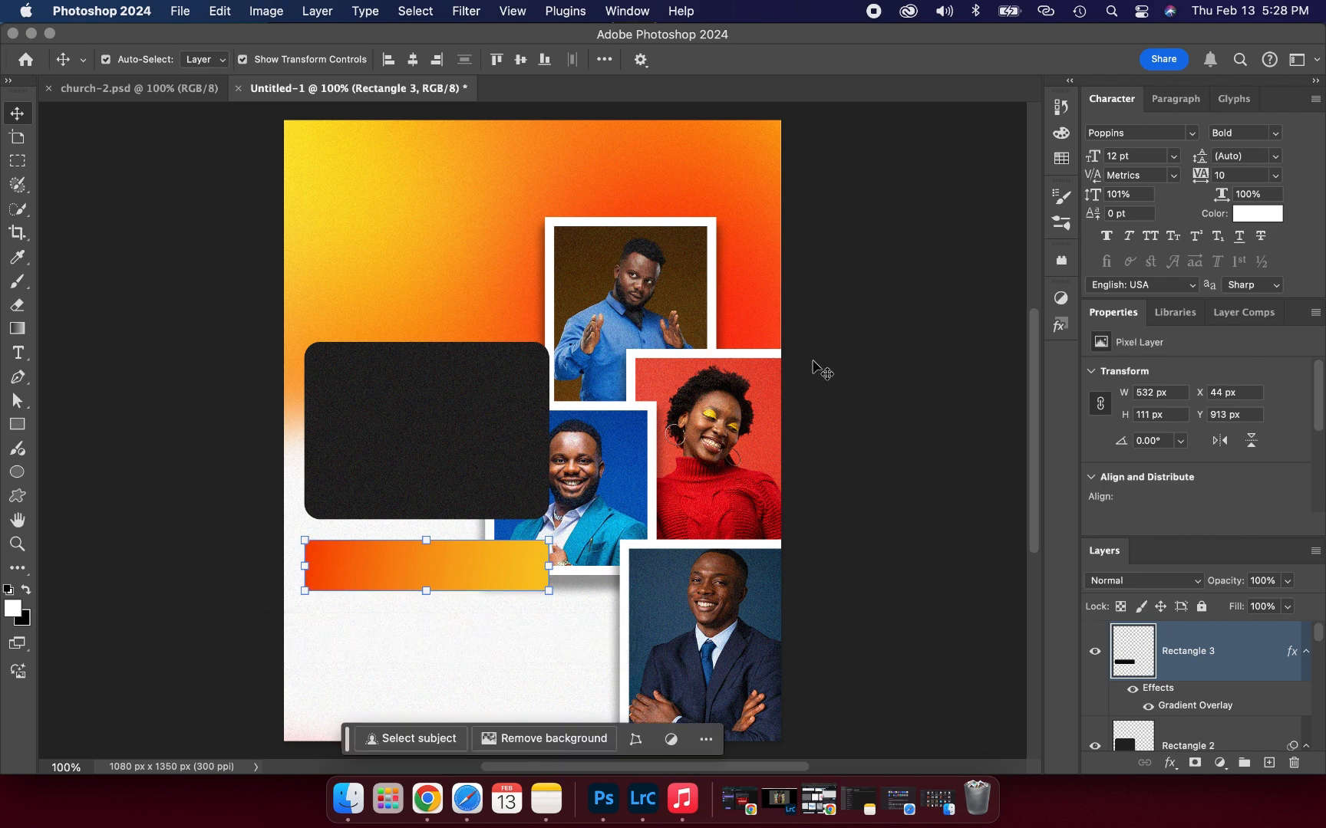
pyautogui.rightClick(1179, 652)
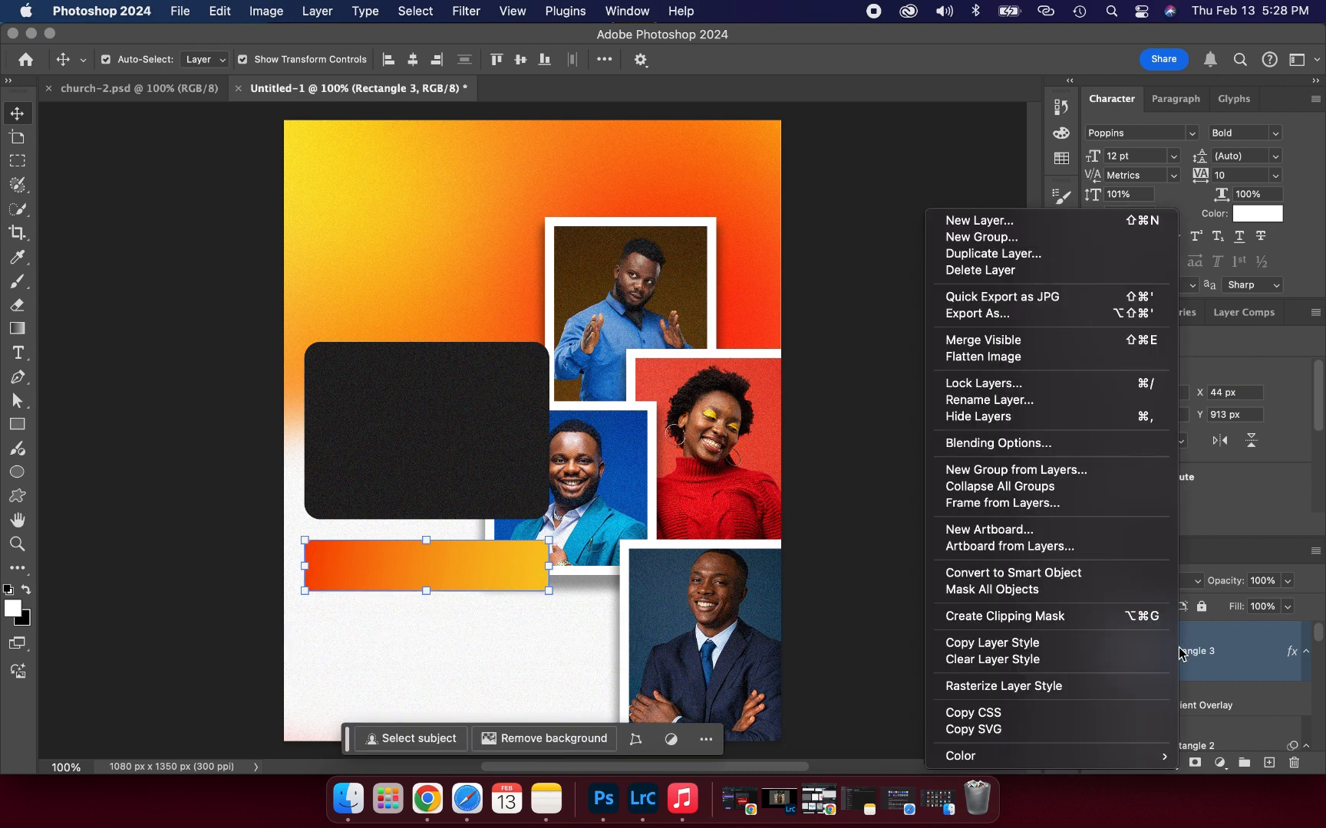
pyautogui.click(1073, 685)
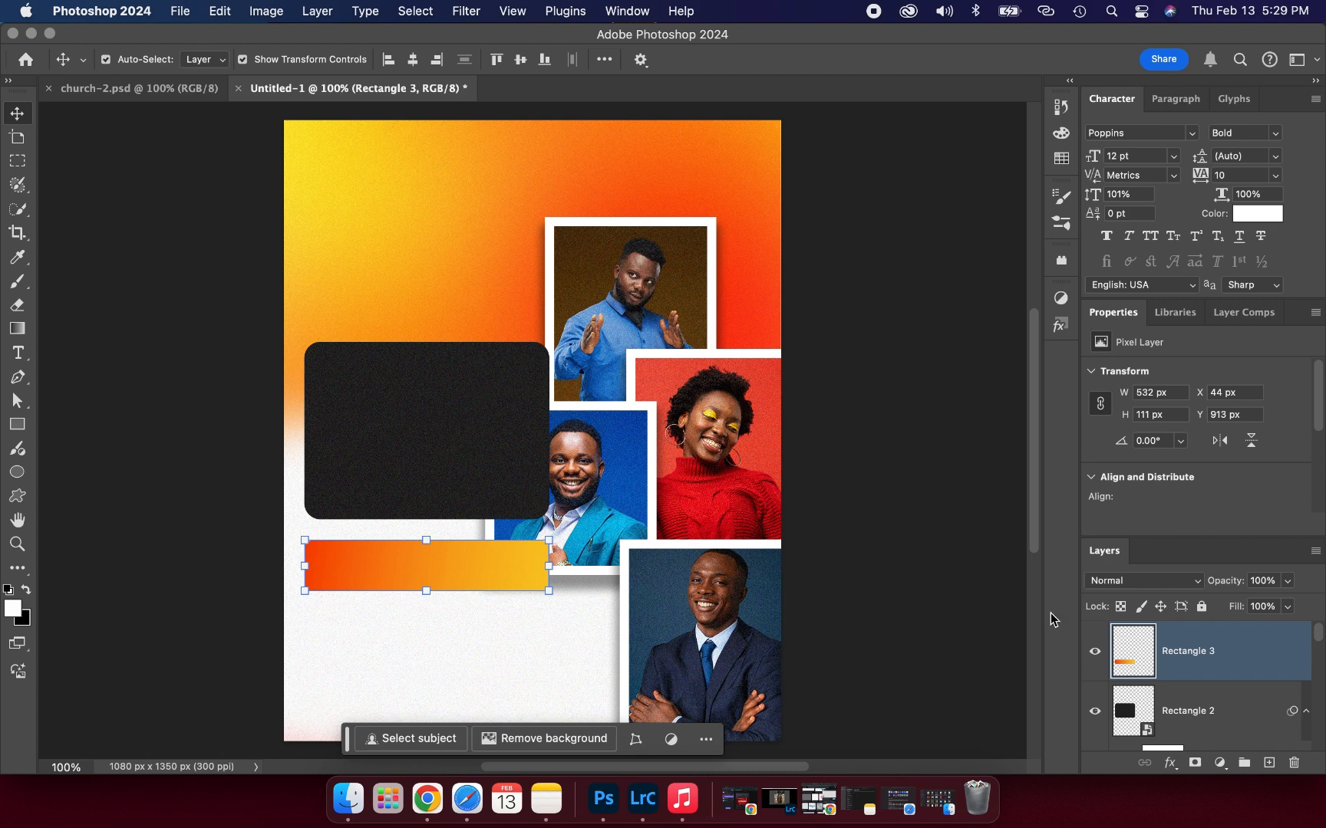
# Apply the last Add Noise filter to the rasterized gradient bar and deselect it
pyautogui.click(461, 11)
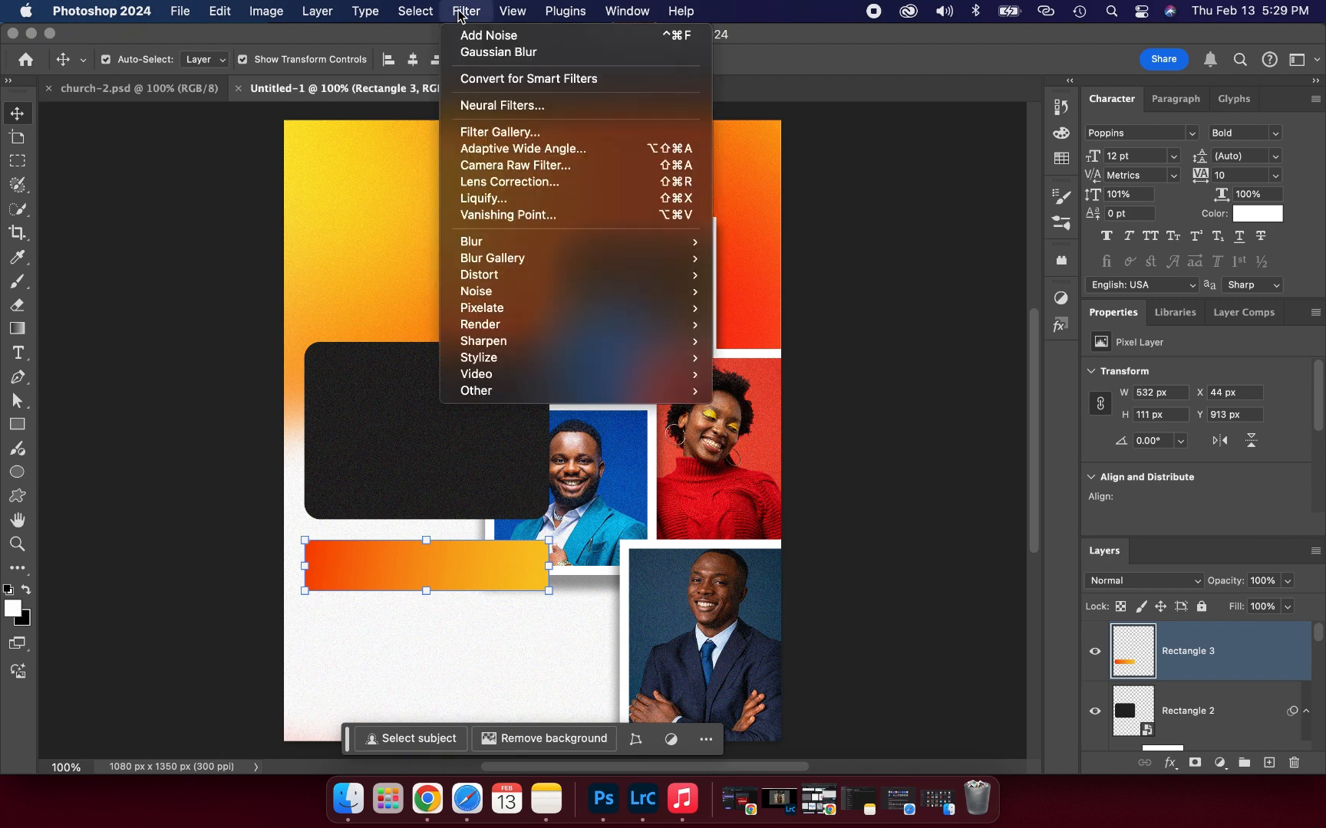
pyautogui.click(477, 39)
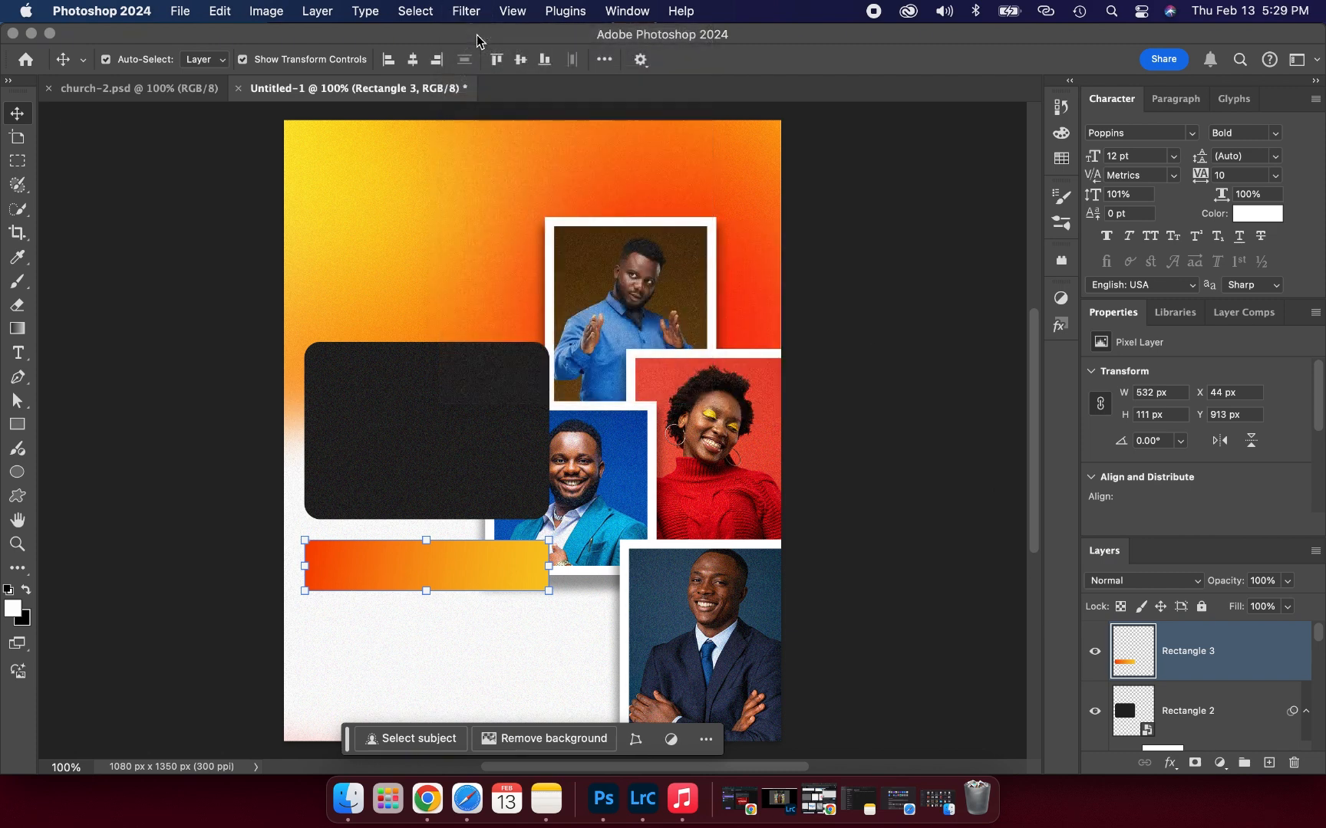
pyautogui.click(854, 352)
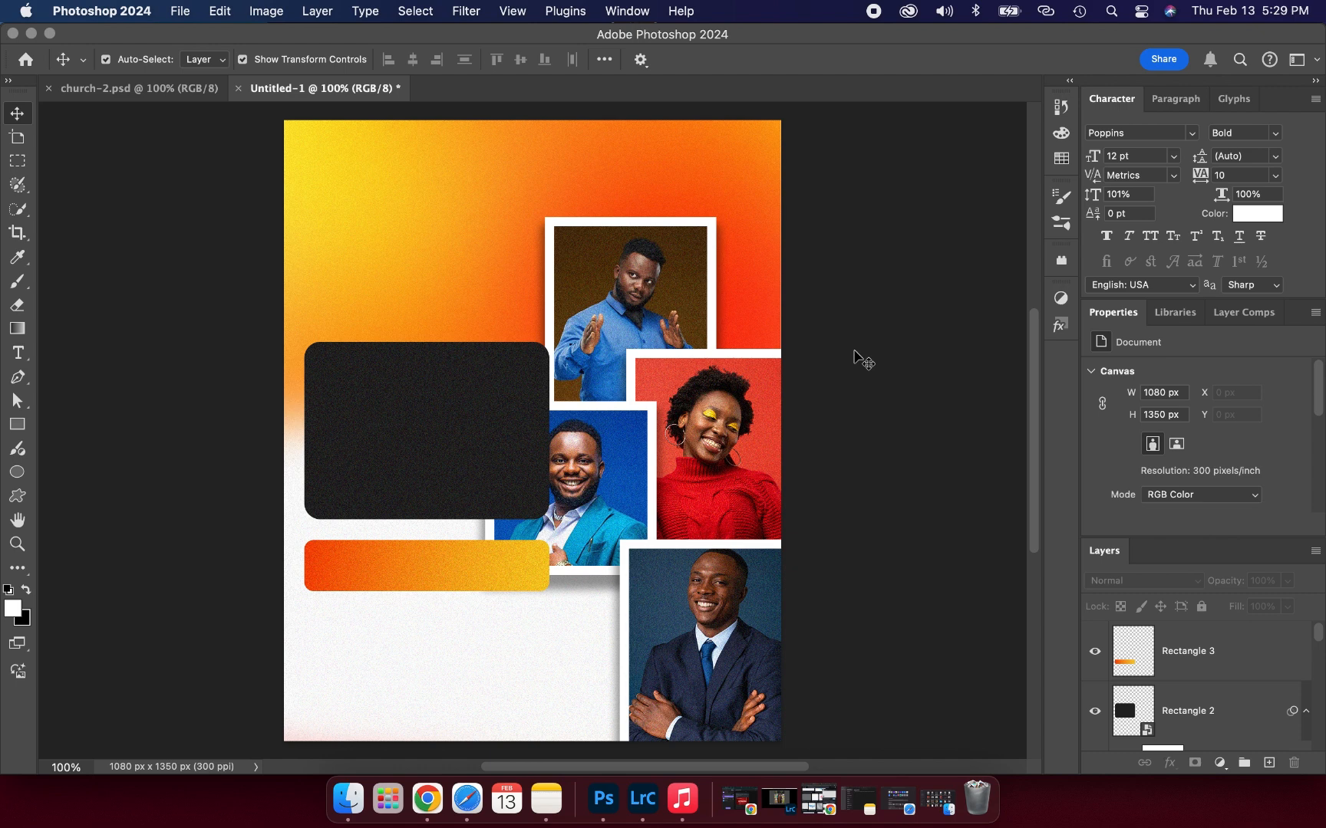
# Add the text "JOIN US" in white 12 pt Poppins Bold on the upper part of the dark panel
pyautogui.click(399, 422)
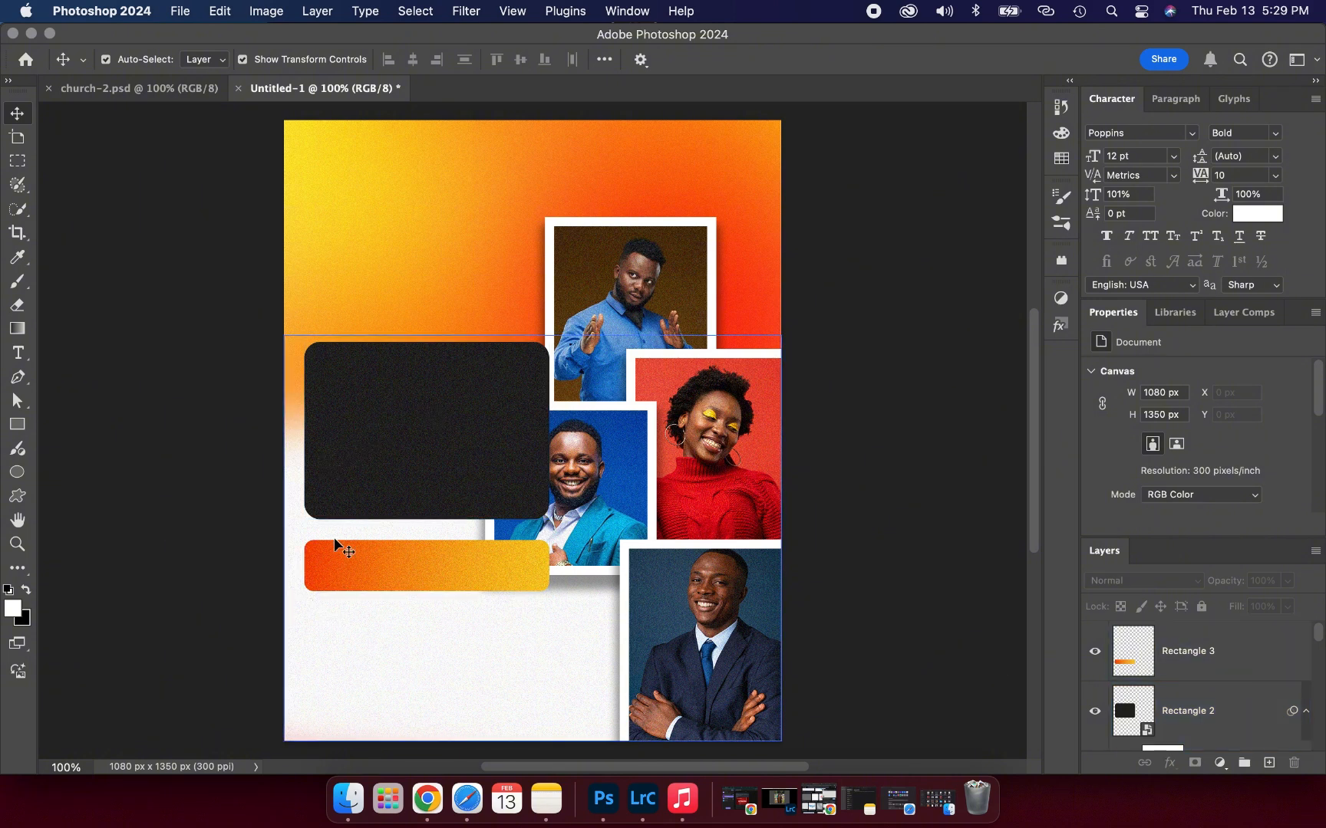
pyautogui.click(19, 352)
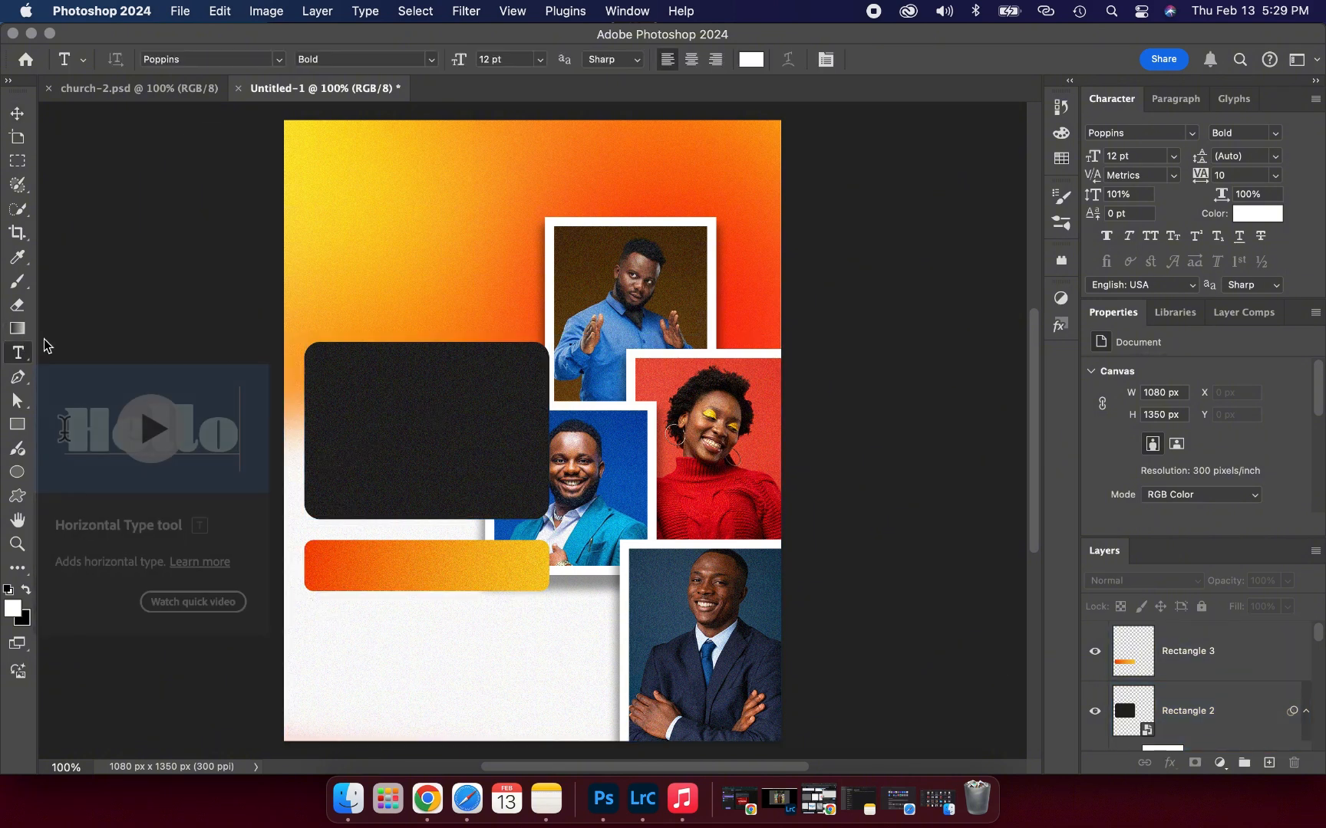
pyautogui.click(382, 390)
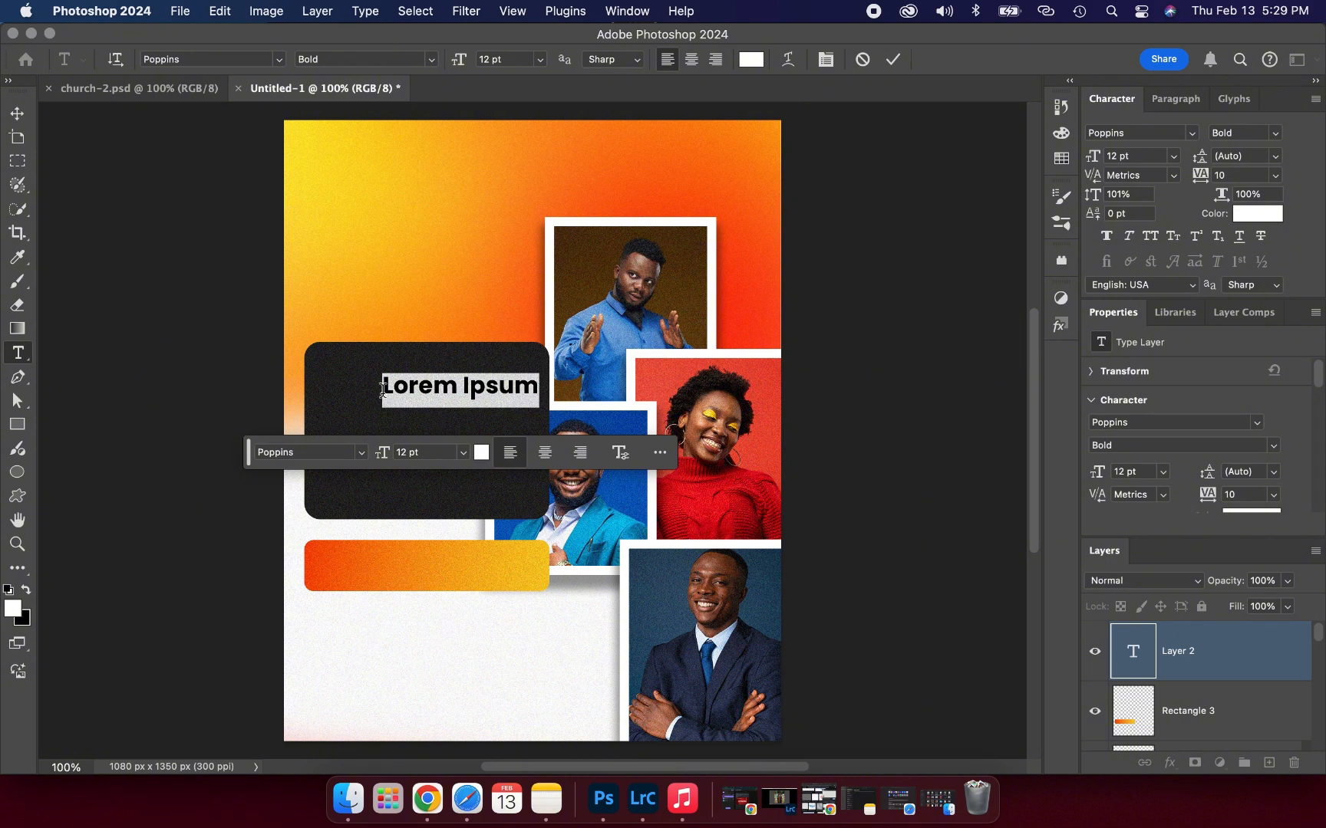
pyautogui.write('JOIN ')
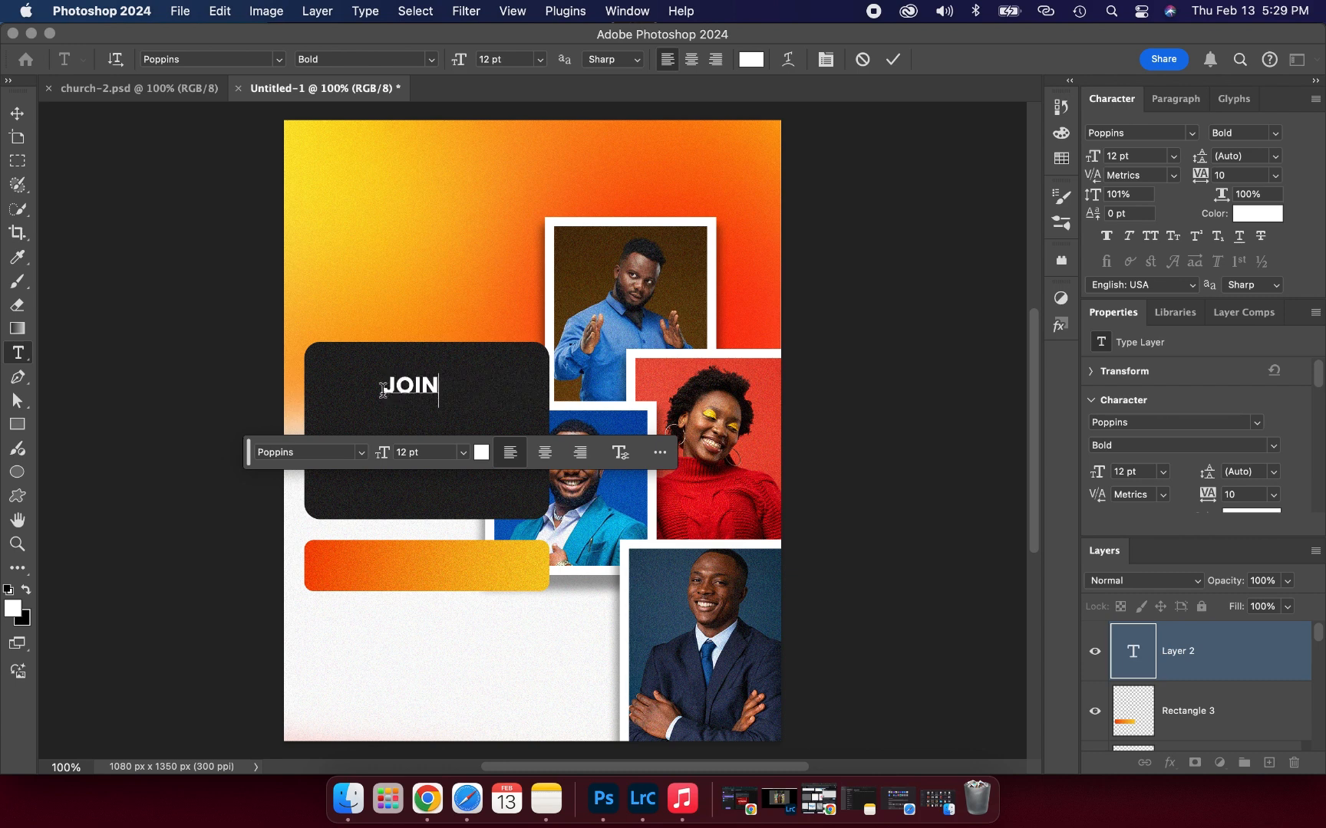
pyautogui.write('US')
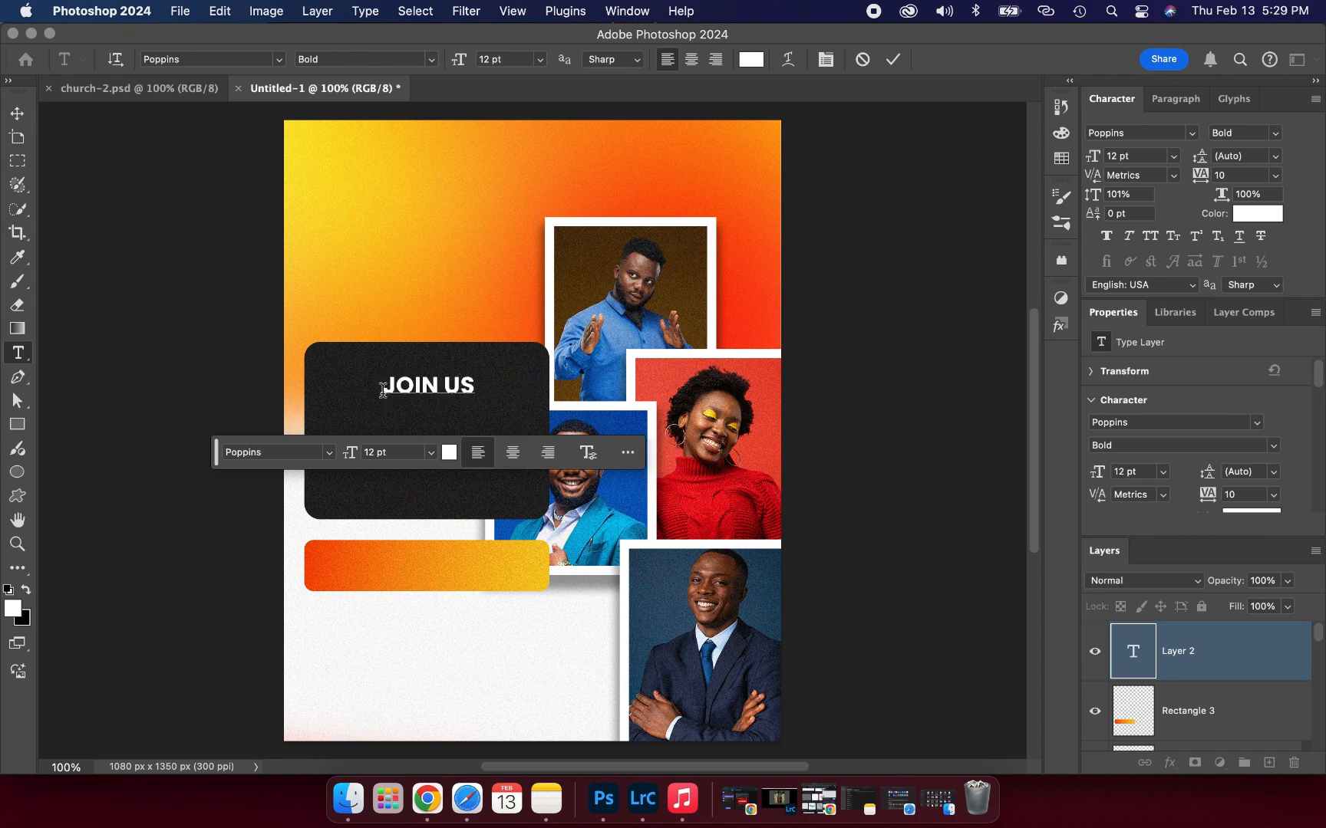
pyautogui.click(892, 59)
# Scale the JOIN US text up proportionally to about 27.93 pt so it nearly spans the dark panel's width
pyautogui.click(19, 112)
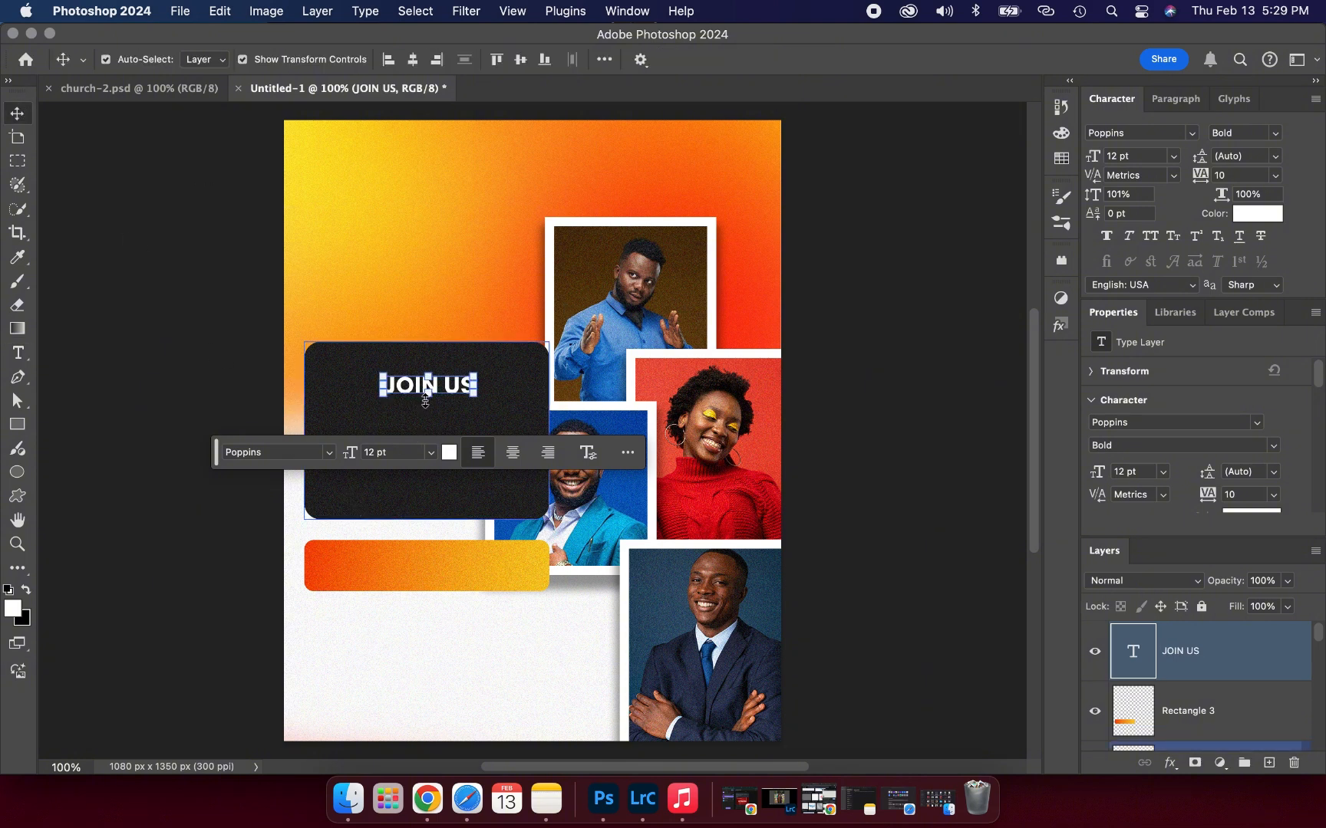
pyautogui.moveTo(425, 395); pyautogui.dragTo(433, 457)
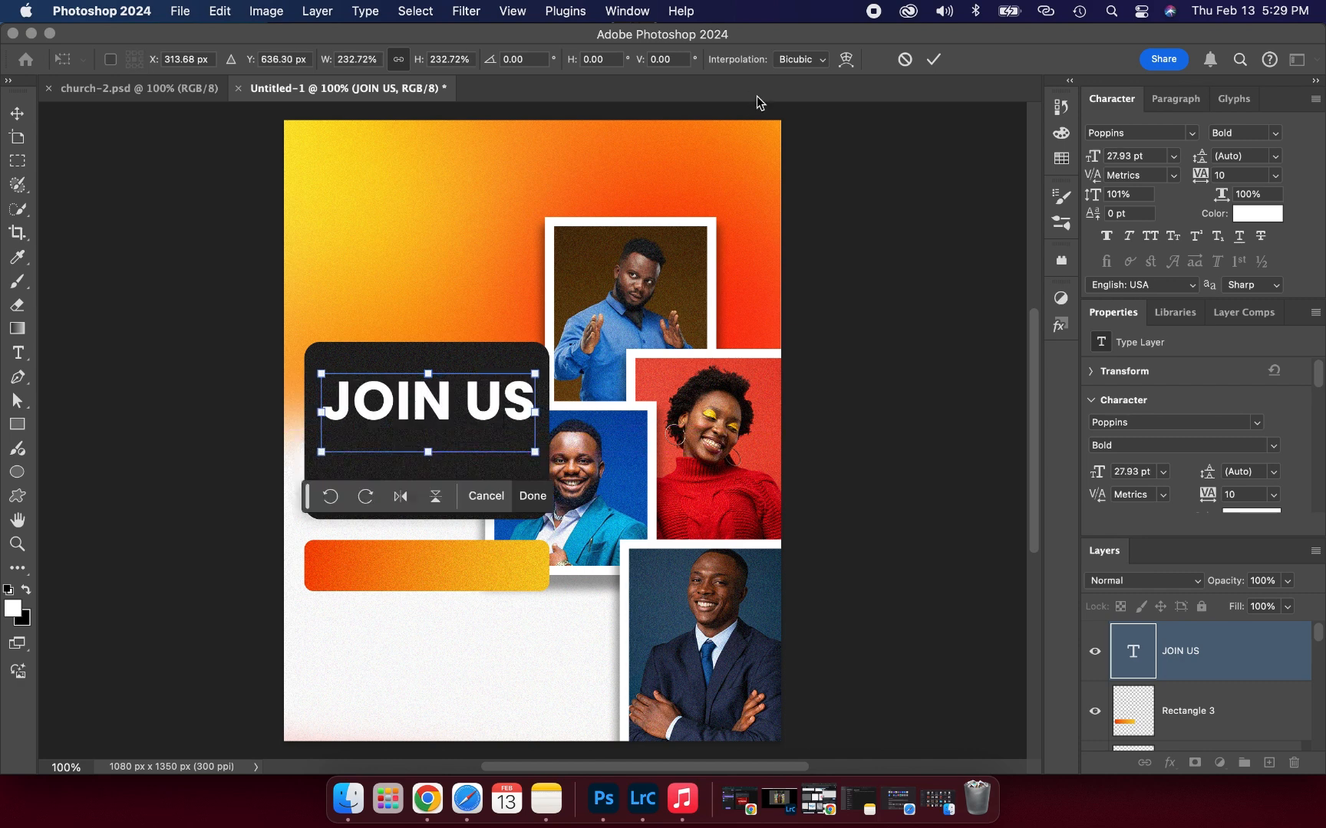
pyautogui.click(931, 59)
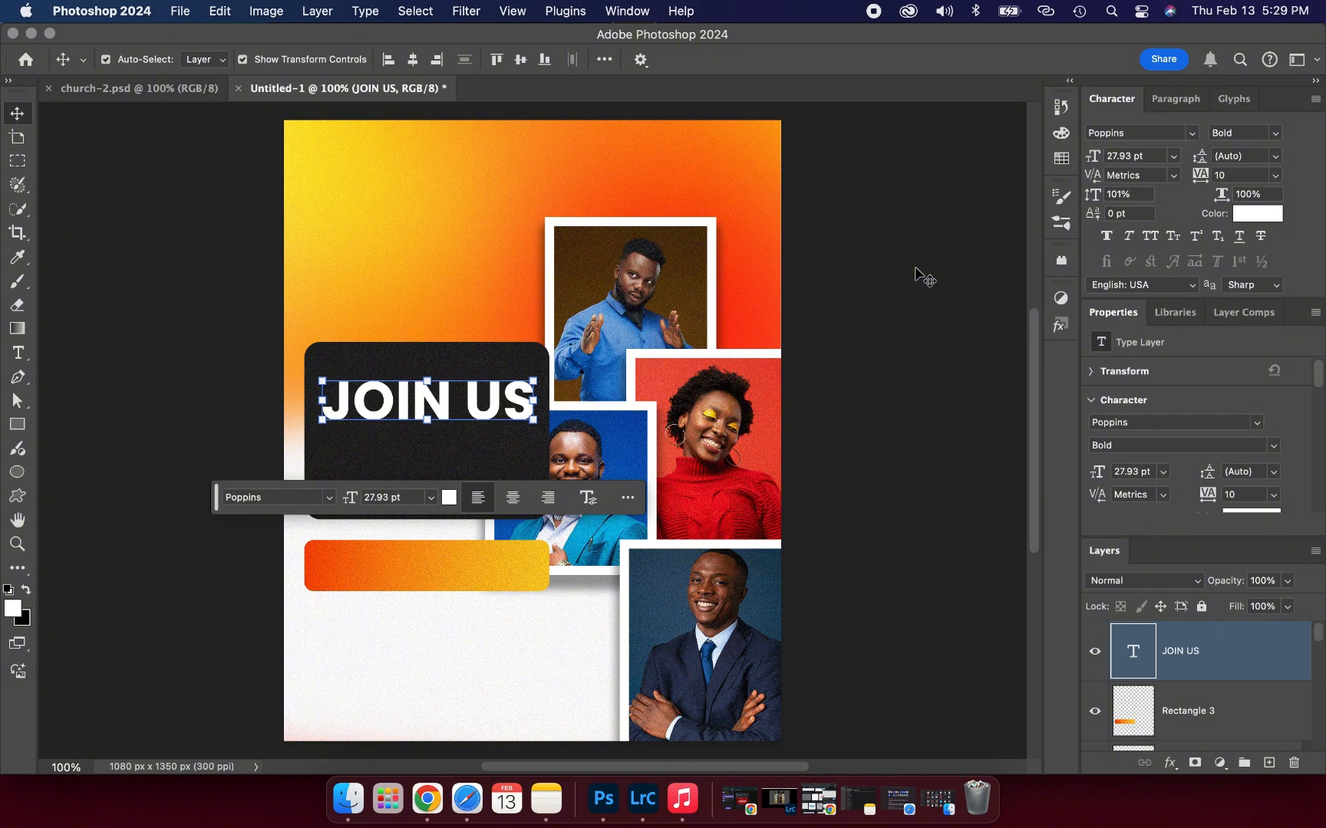
# Duplicate the JOIN US text, place the copy directly below it and change its wording to "SUBDAY"
pyautogui.press('super+j')
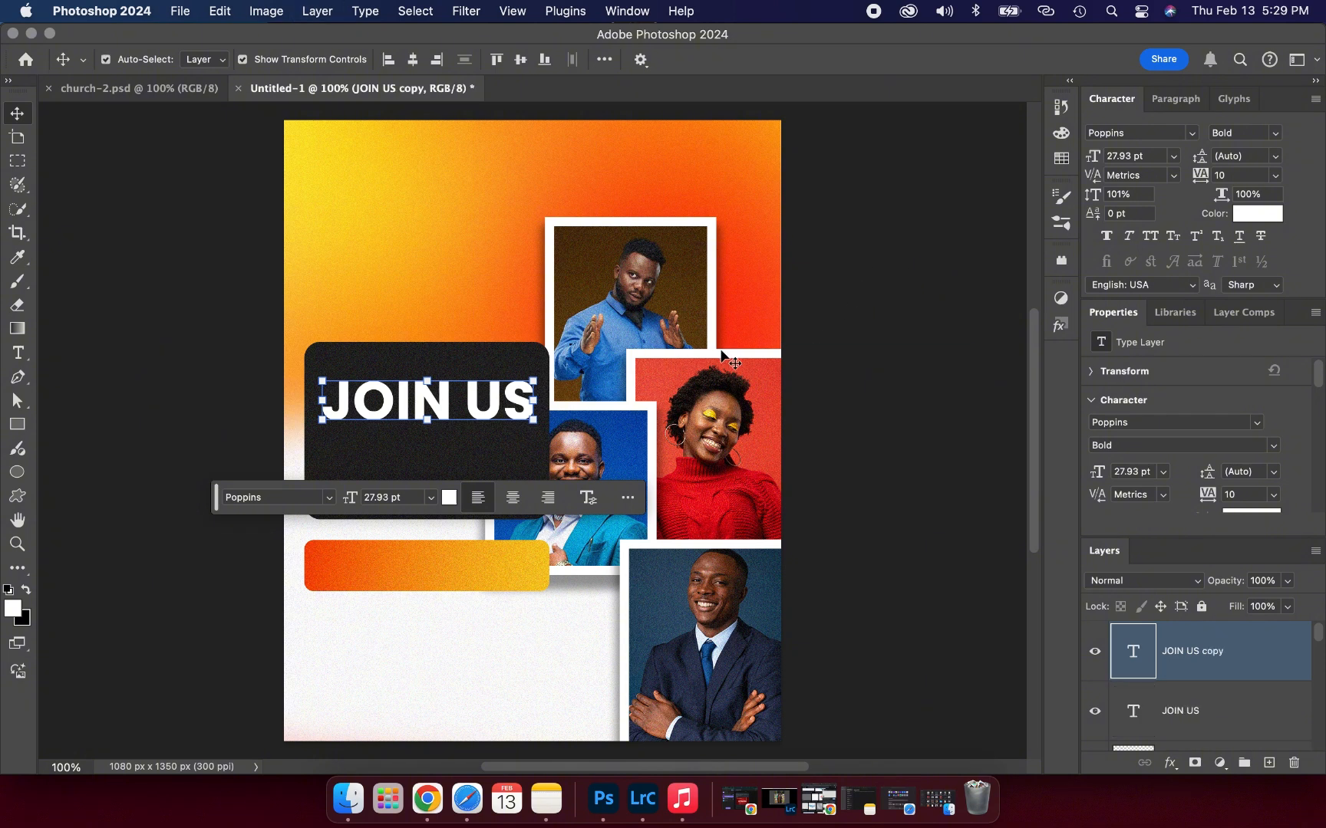
pyautogui.moveTo(512, 405); pyautogui.dragTo(508, 454)
pyautogui.doubleClick(508, 453)
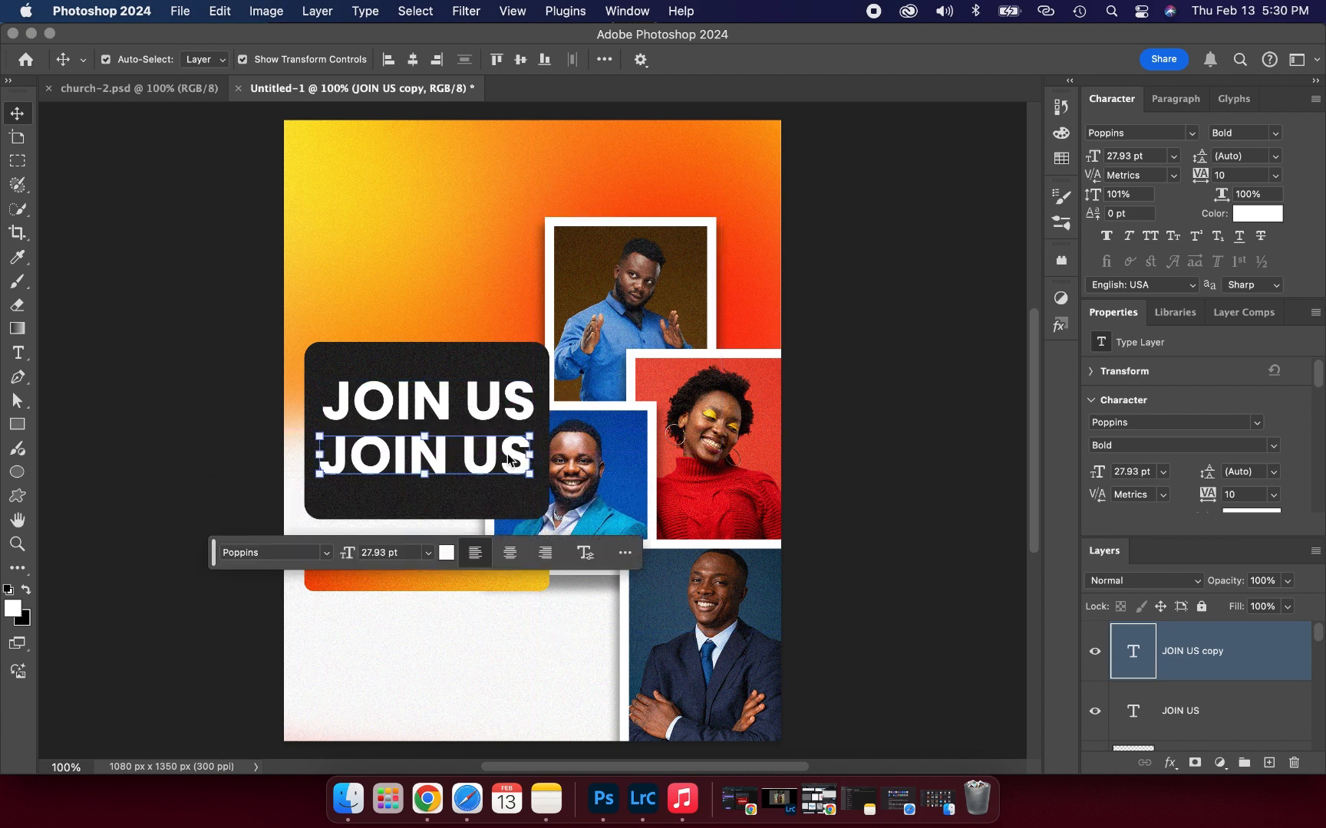
pyautogui.press('super+a')
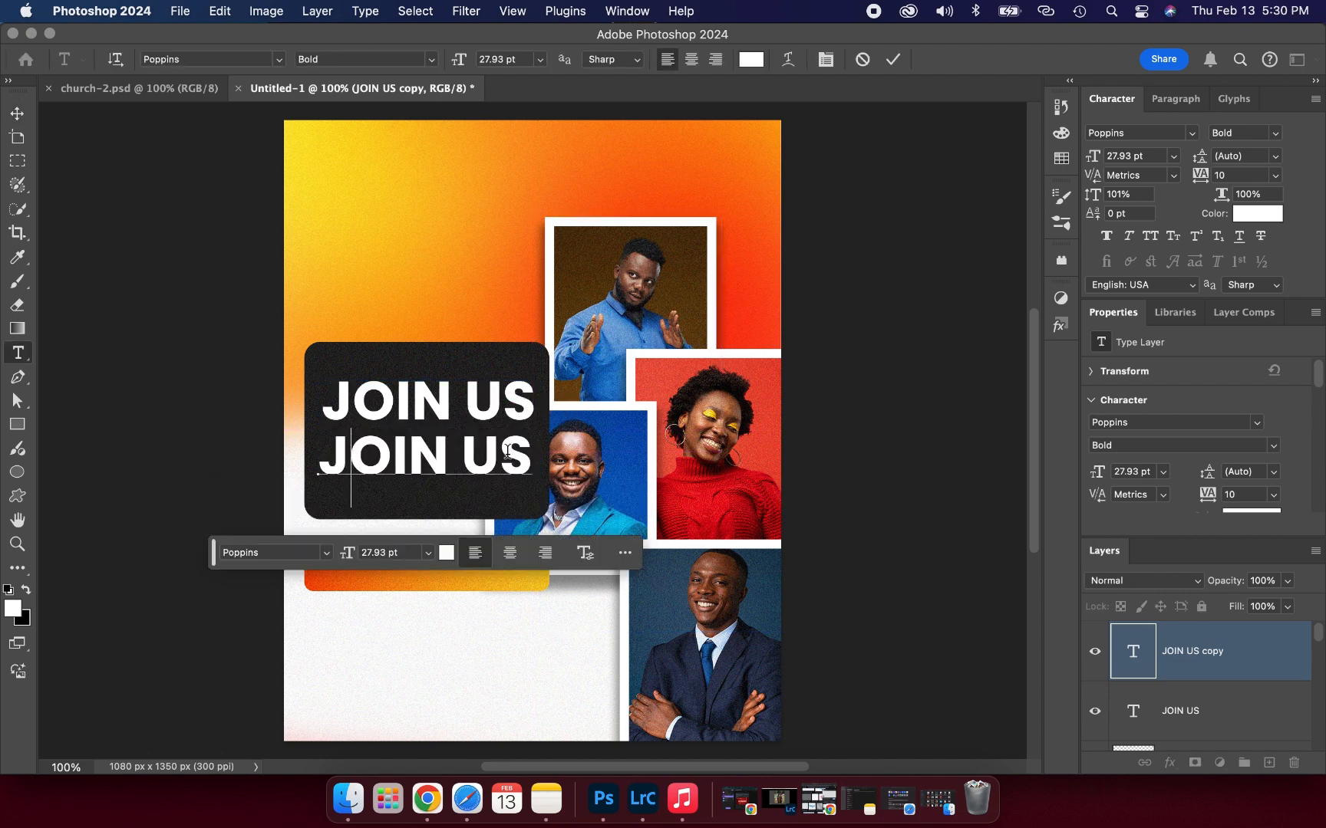
pyautogui.write('SUBDAY')
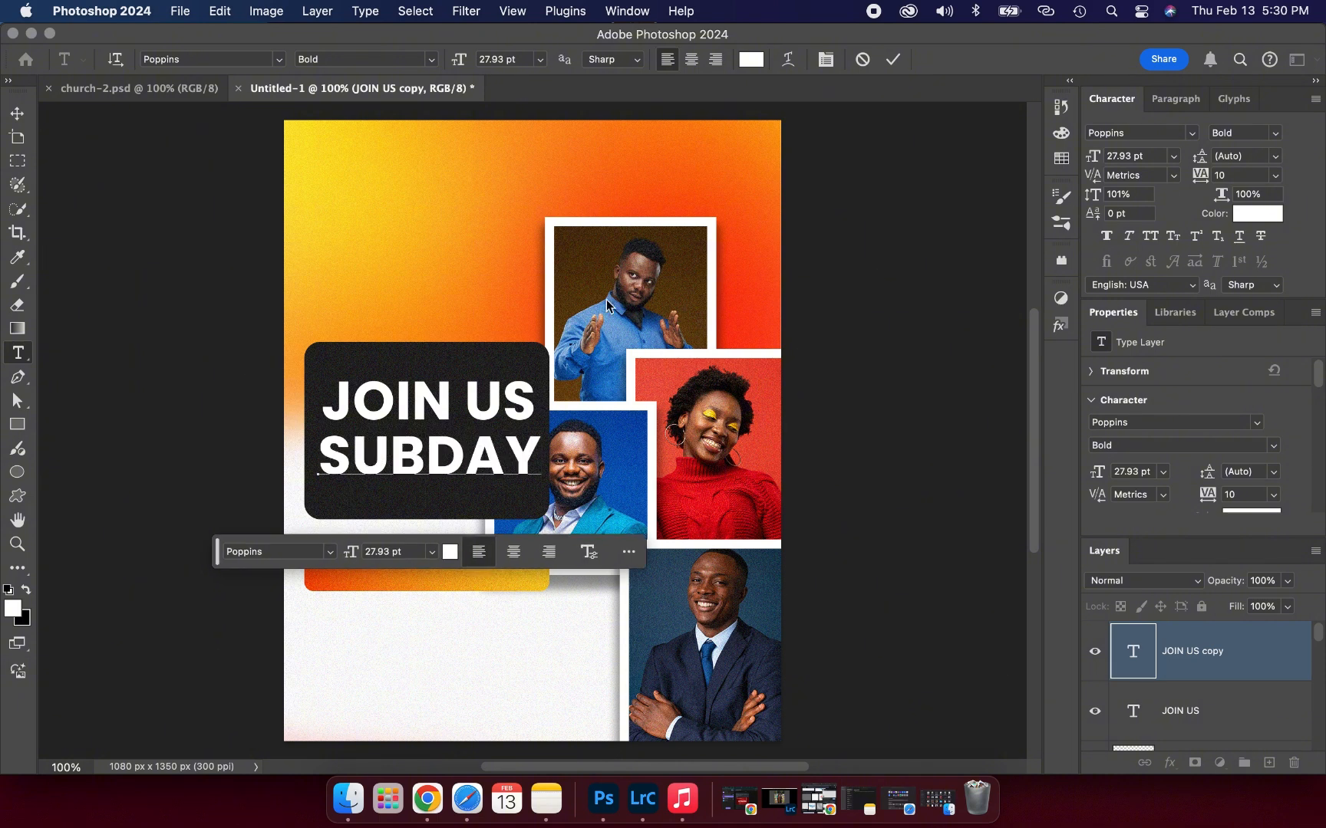
pyautogui.click(891, 60)
pyautogui.press('v')
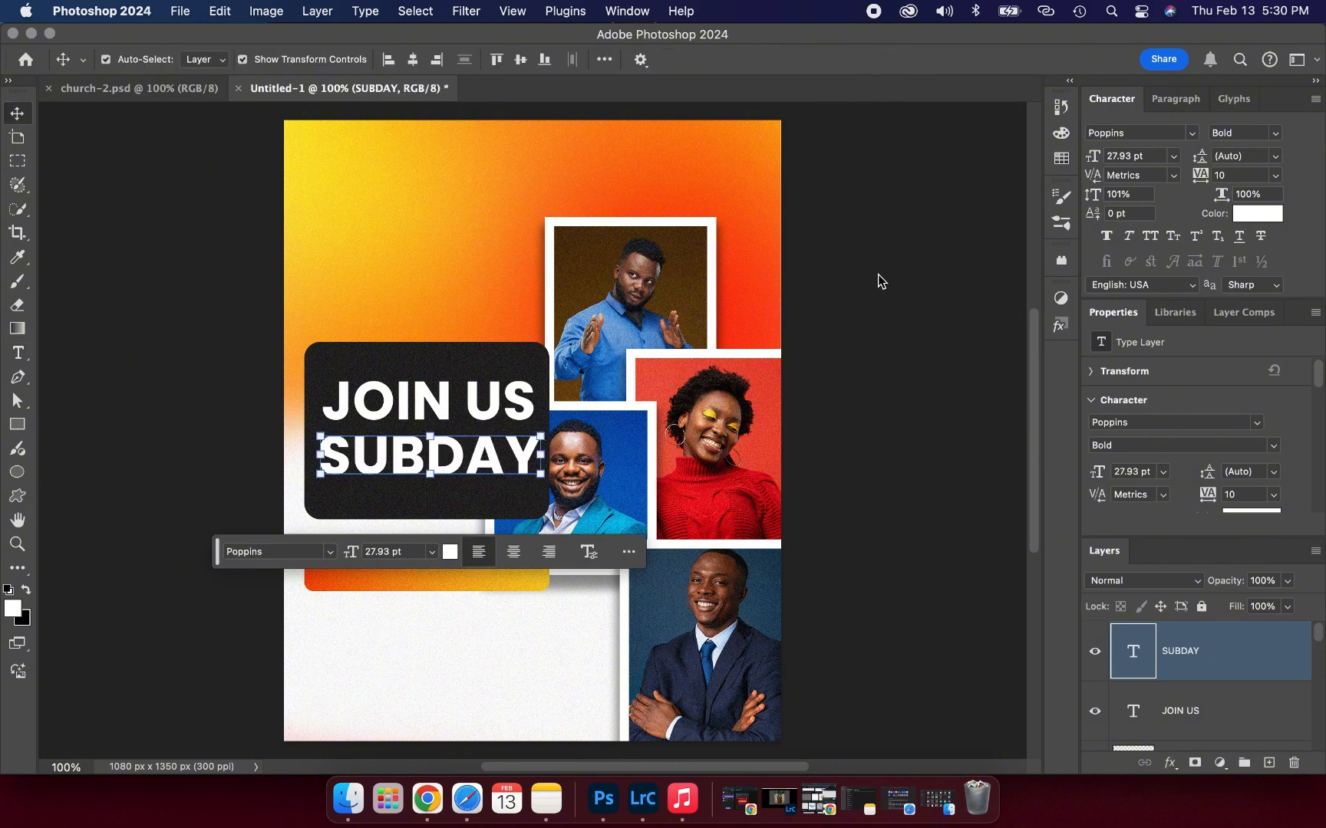
# Correct the misspelled second line of the panel text to "SUNDAY"
pyautogui.click(882, 284)
pyautogui.click(445, 465)
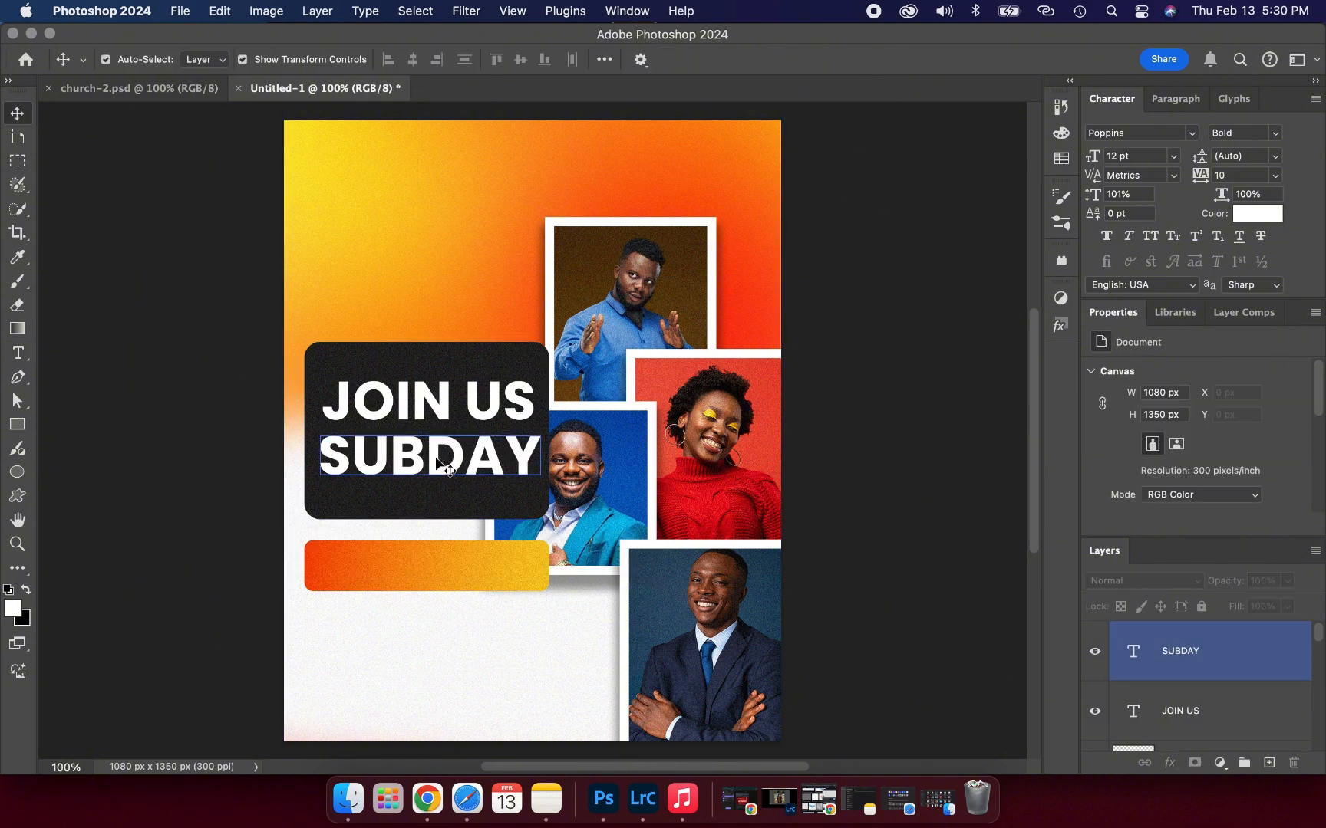
pyautogui.doubleClick(418, 456)
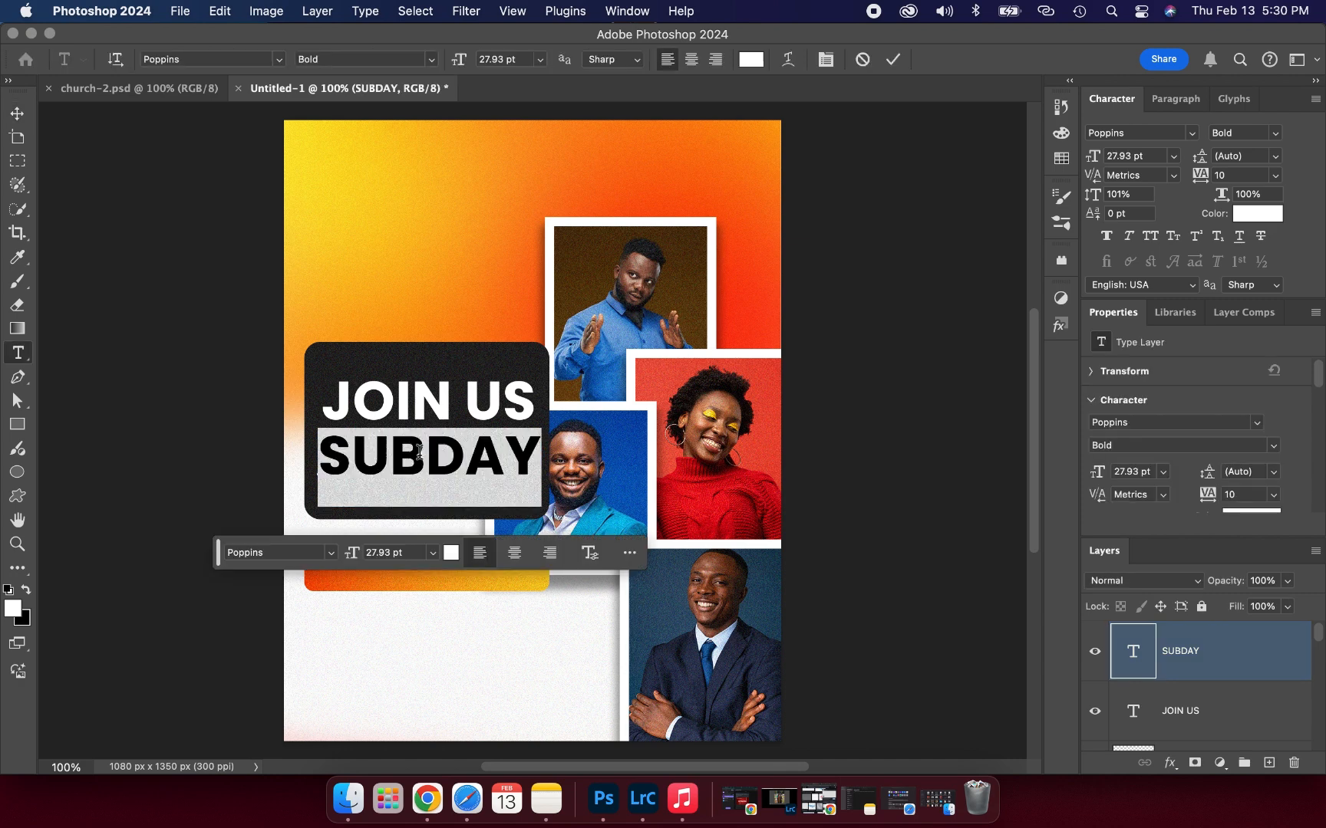
pyautogui.click(420, 453)
pyautogui.press('BackSpace')
pyautogui.write('N')
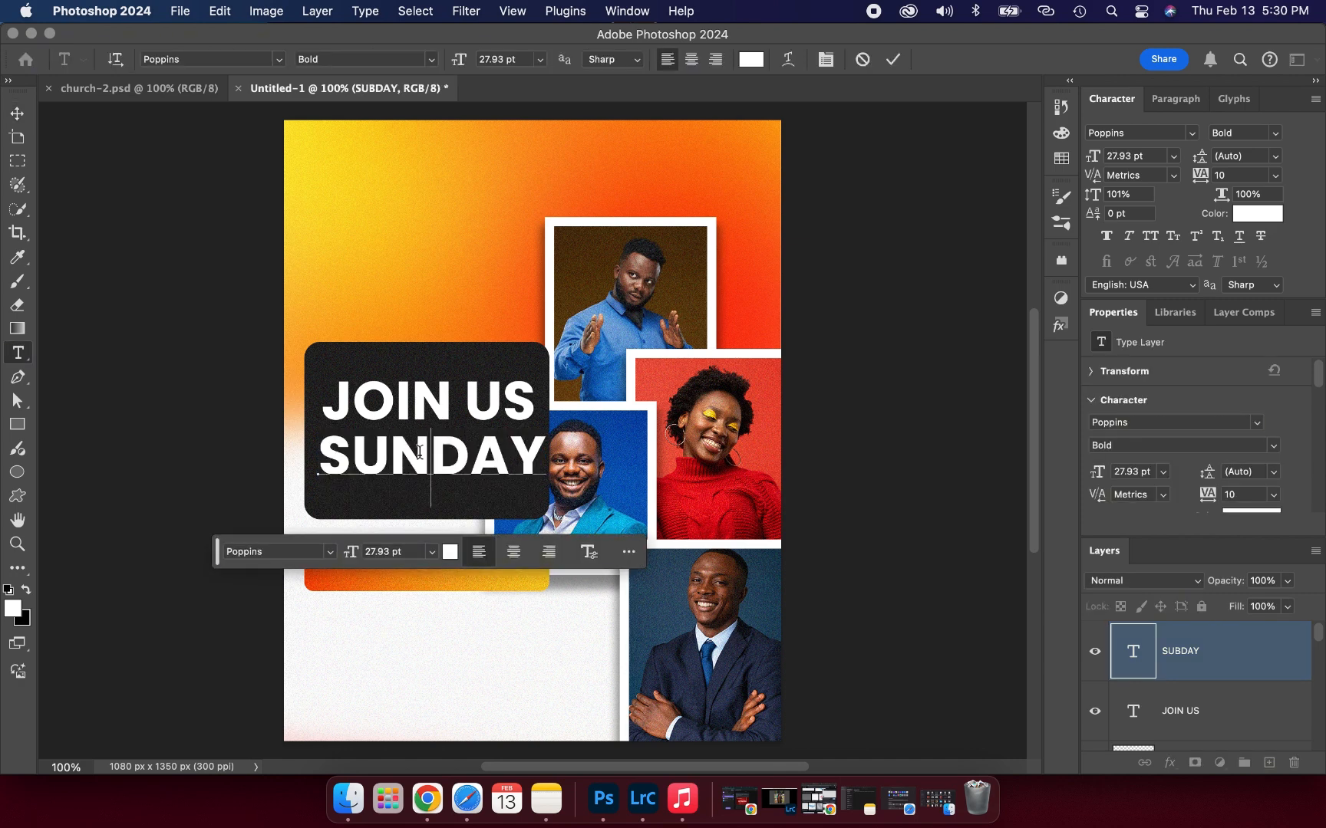
pyautogui.click(890, 59)
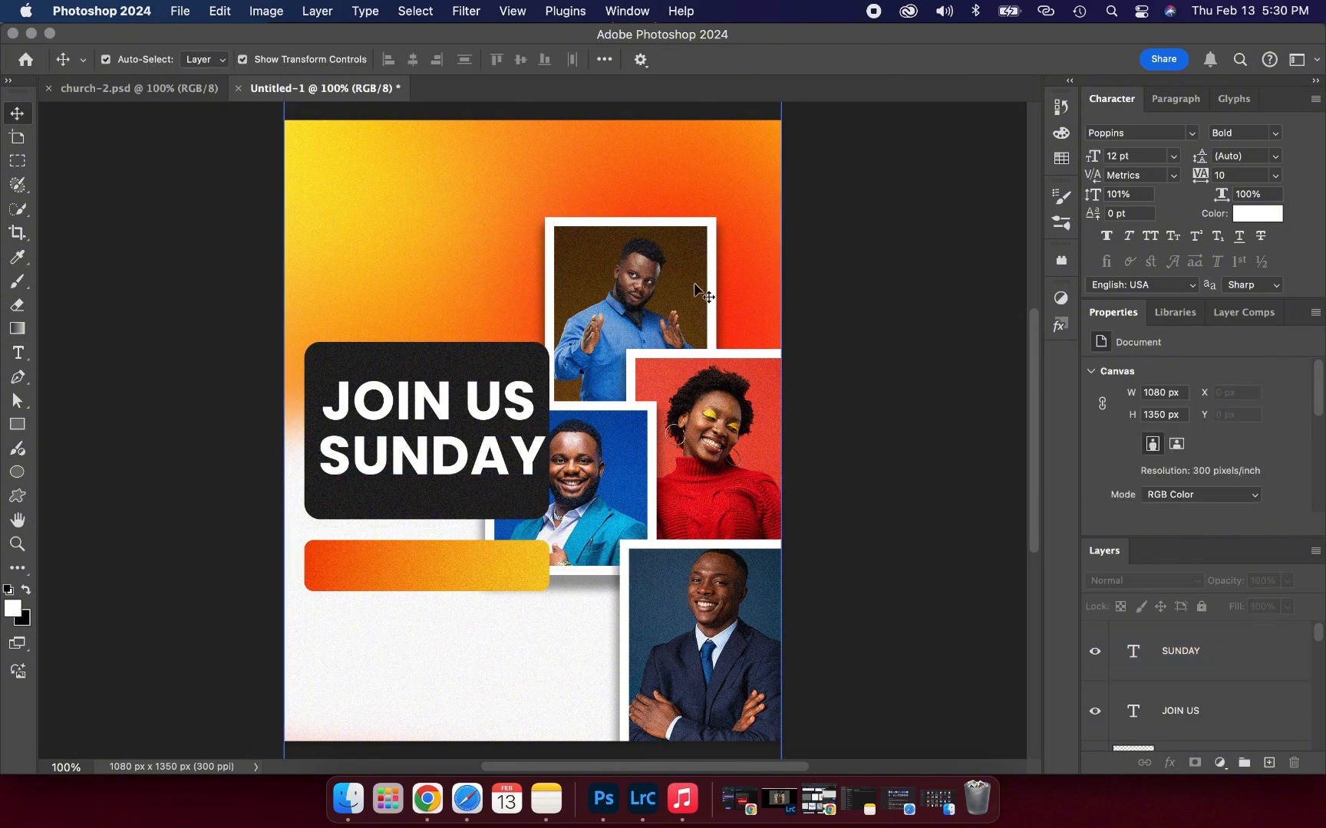
pyautogui.click(513, 395)
pyautogui.click(422, 456)
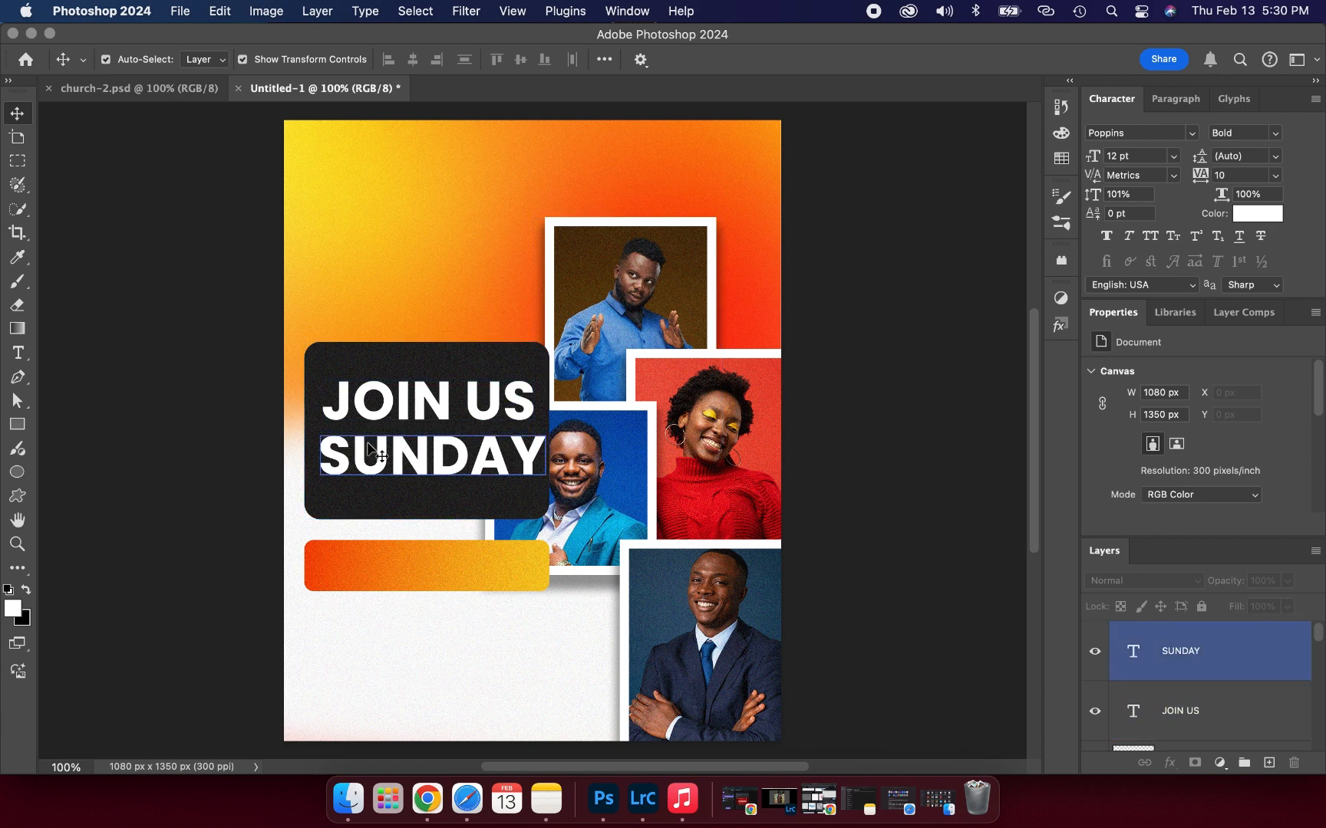
# Draw a rectangle about 156 x 56 px between the JOIN US and SUNDAY lines and fill it with the recently used dark red
pyautogui.click(16, 422)
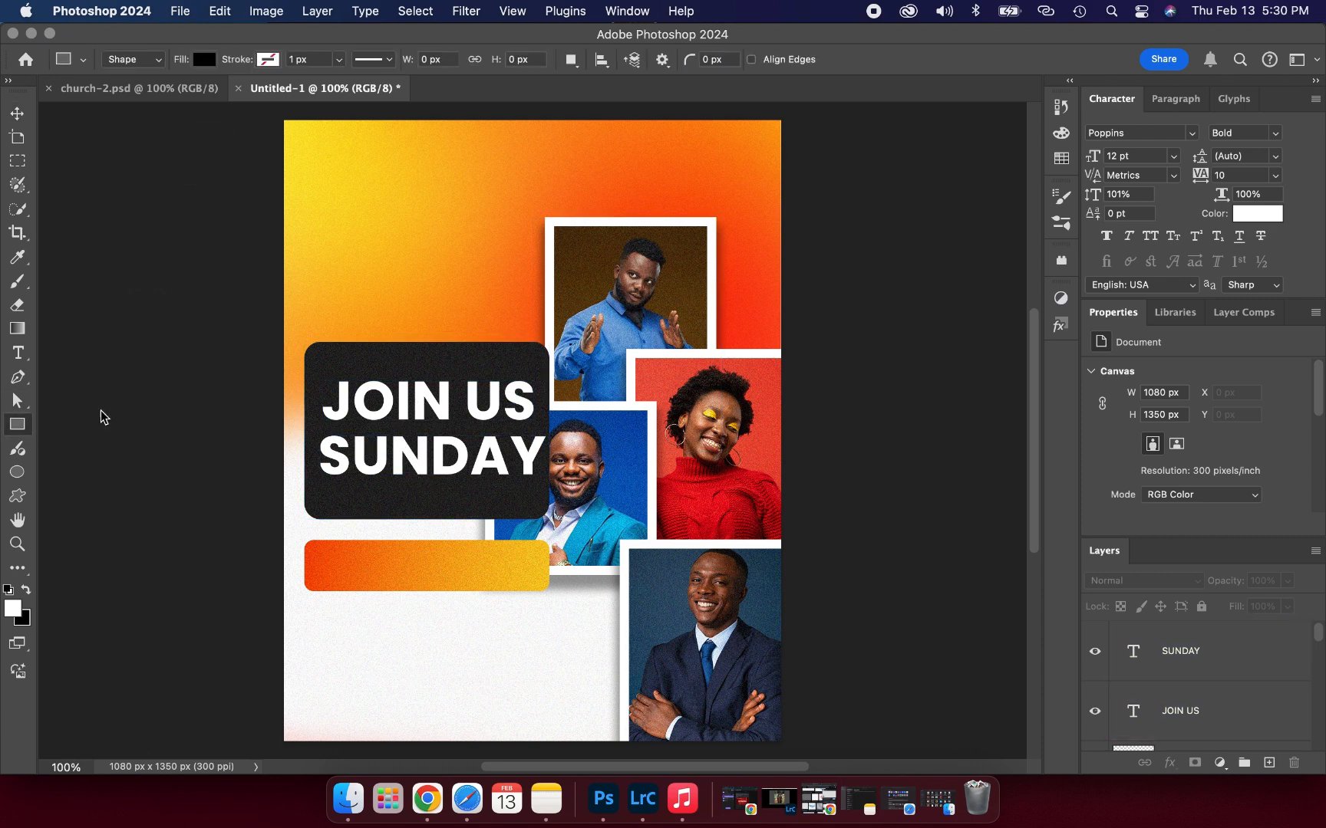
pyautogui.moveTo(404, 415); pyautogui.dragTo(475, 439)
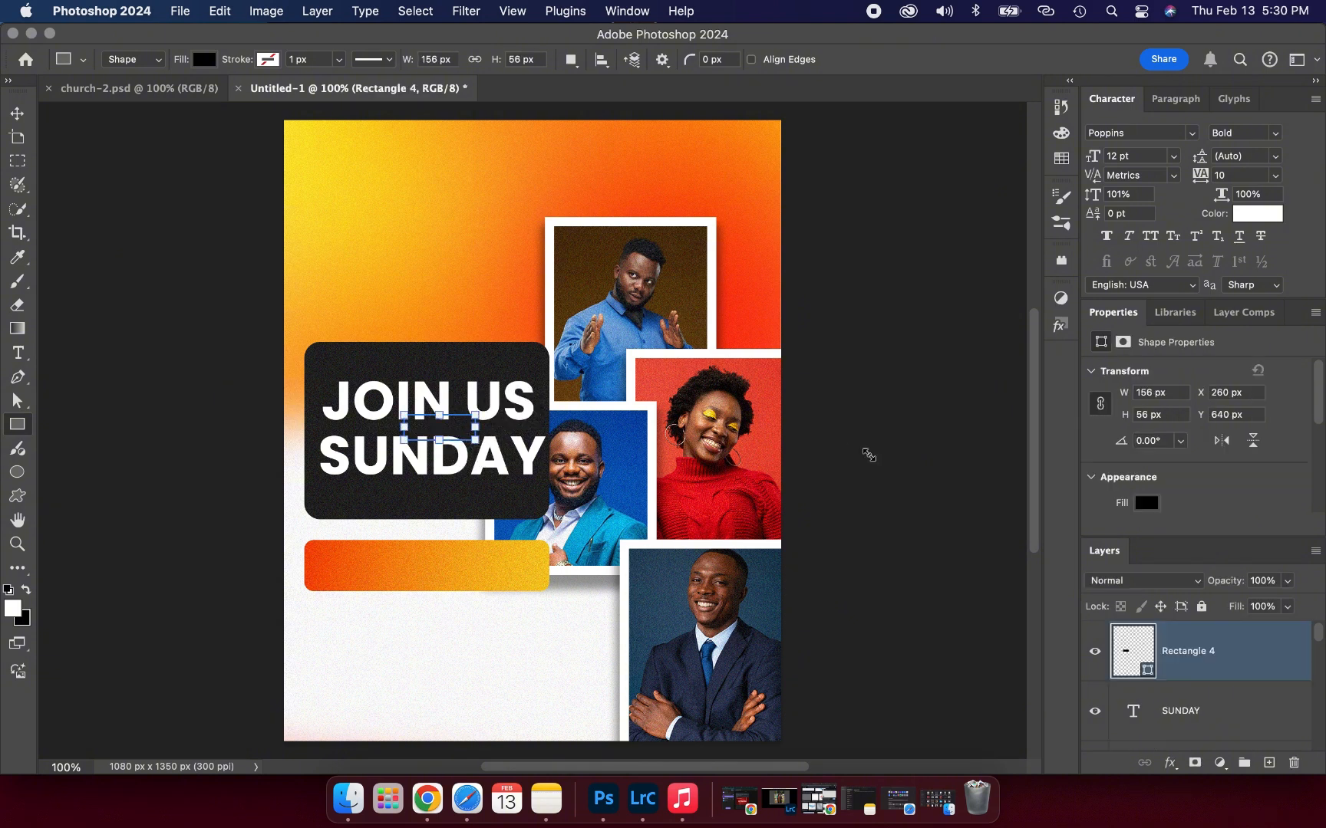
pyautogui.click(1154, 503)
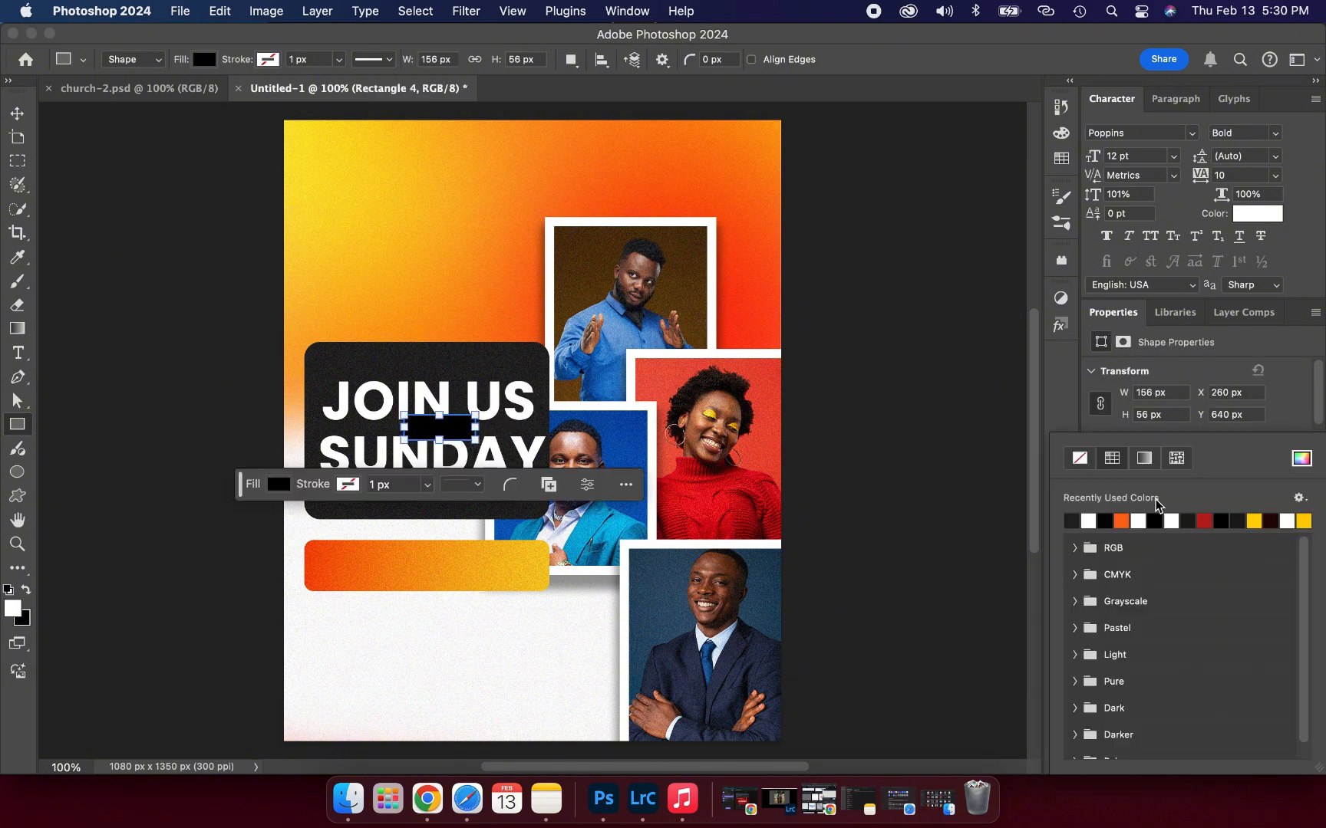
pyautogui.click(1204, 522)
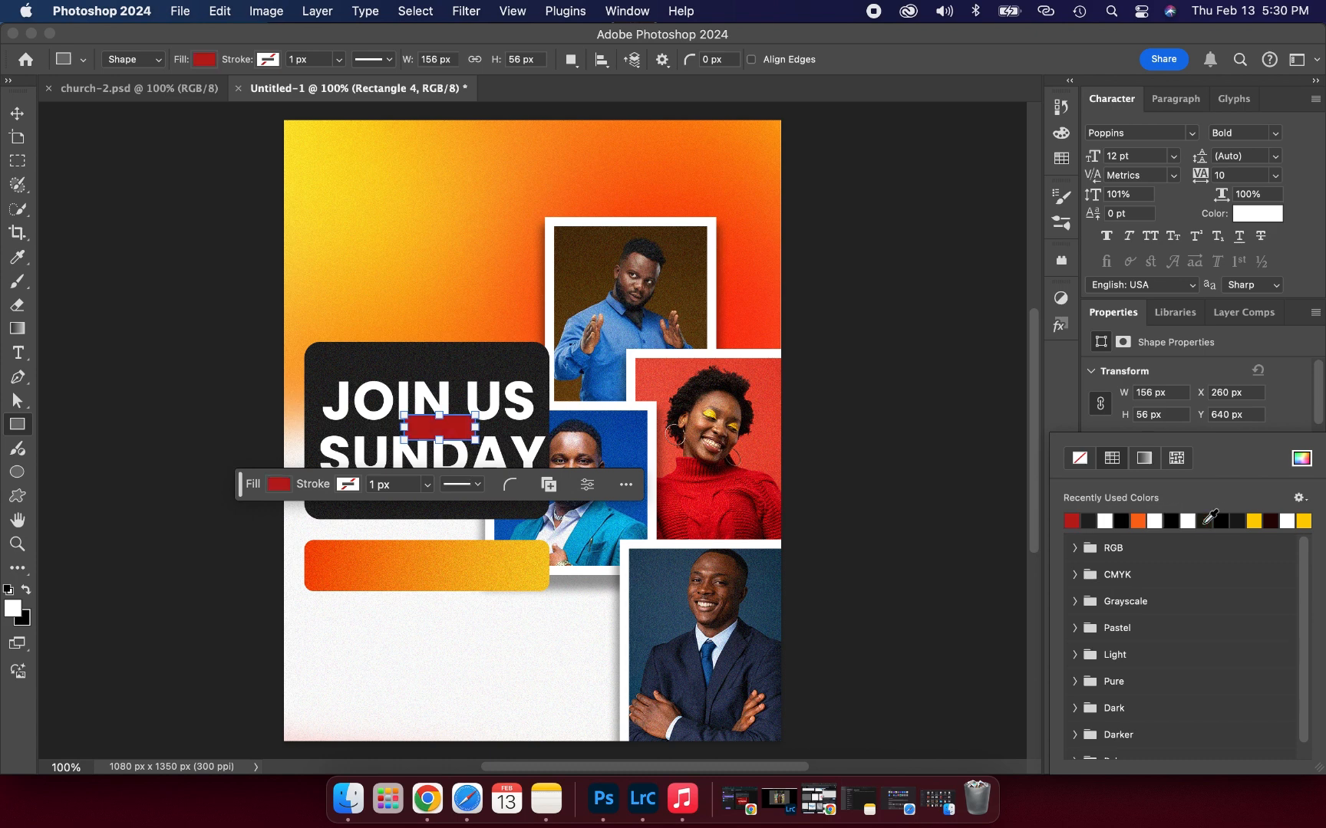
# Rotate the red rectangle to about -18.74°, apply the transform and deselect it
pyautogui.click(17, 113)
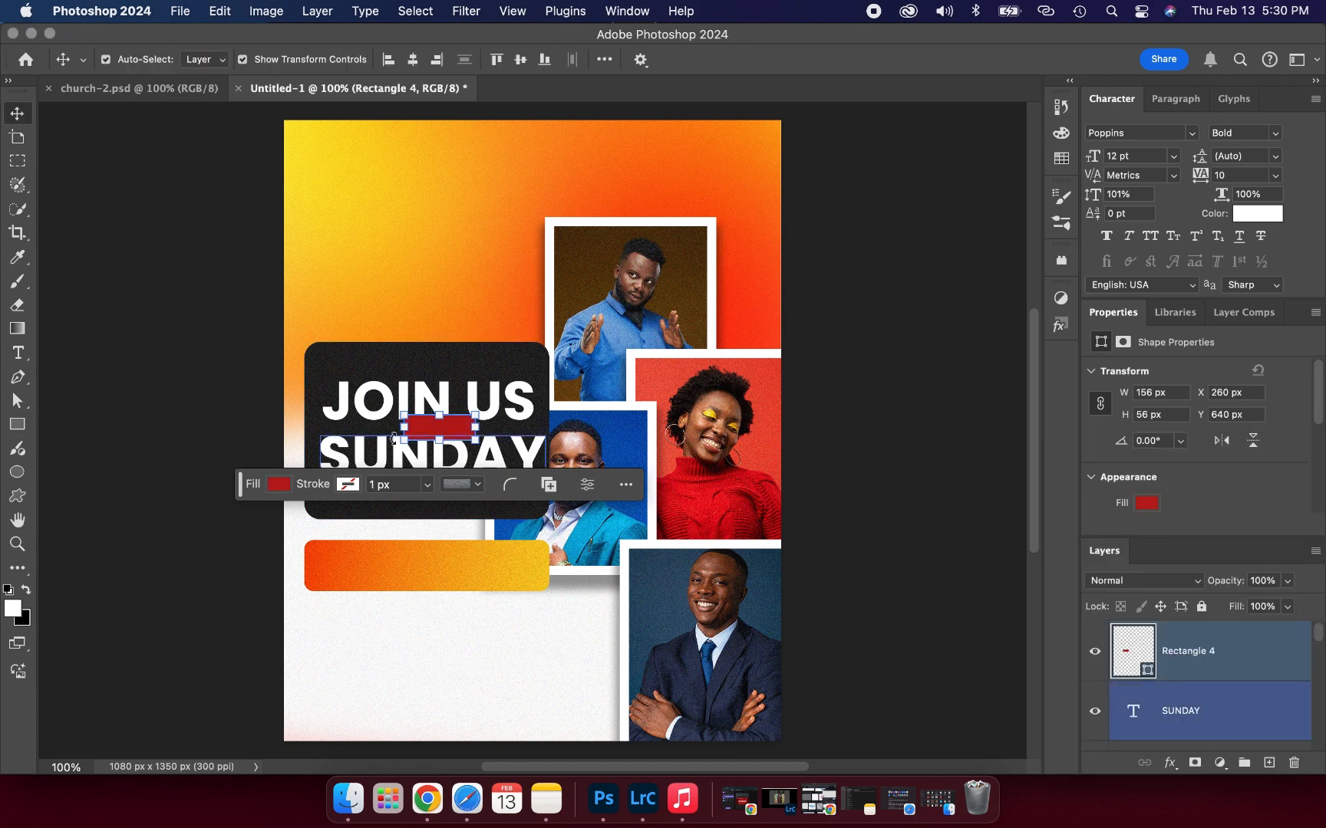
pyautogui.moveTo(393, 439); pyautogui.dragTo(398, 452)
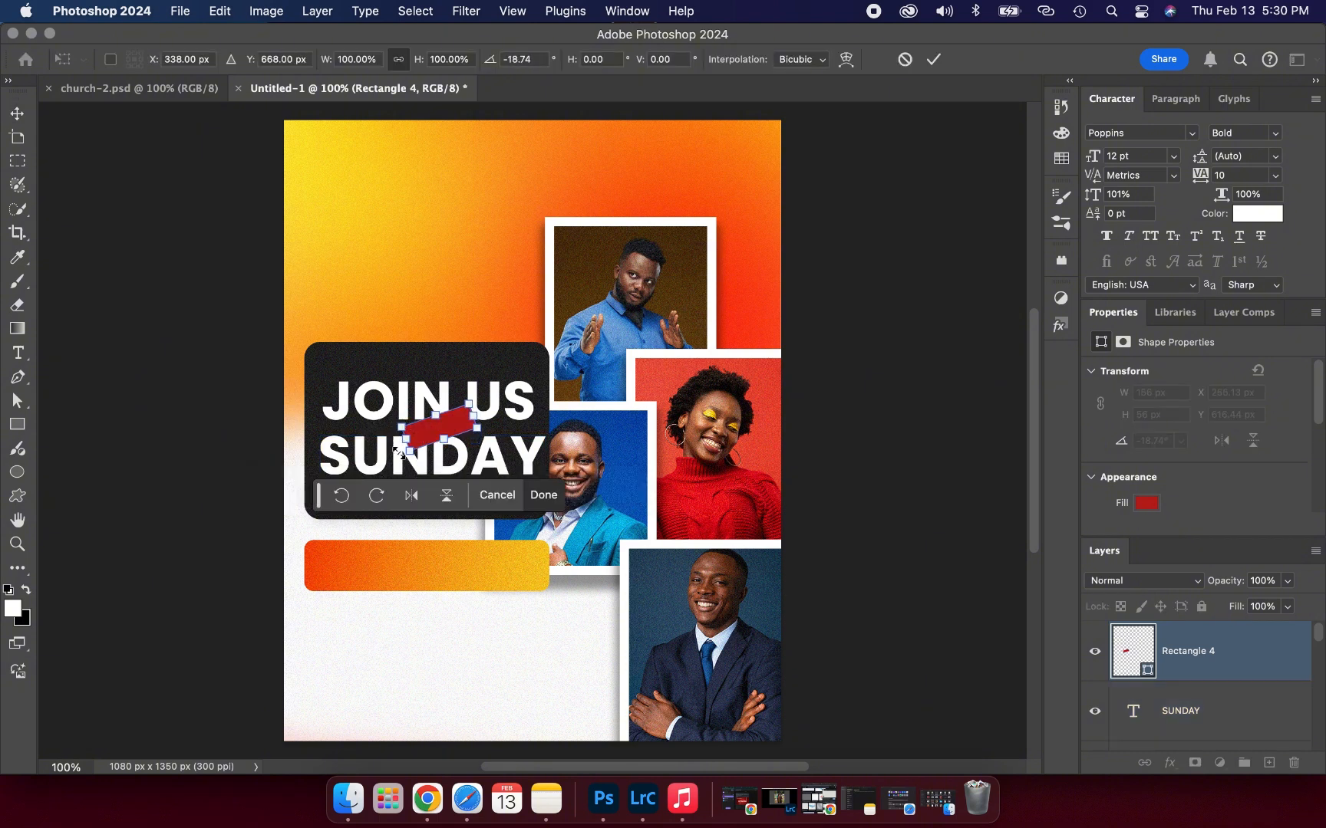
pyautogui.click(931, 61)
pyautogui.click(939, 241)
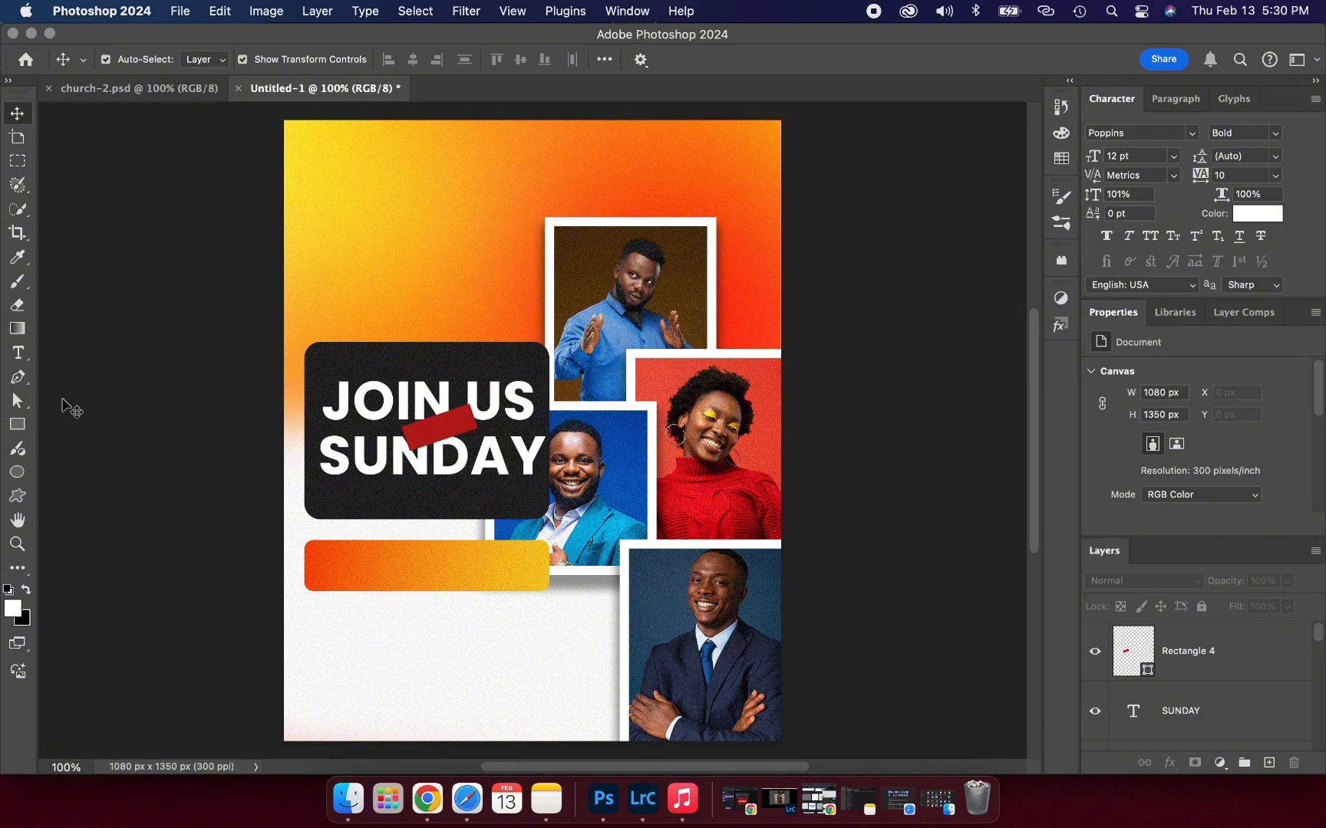
# Add the text "THIS" in white 12 pt Poppins Bold just above the dark panel
pyautogui.click(17, 353)
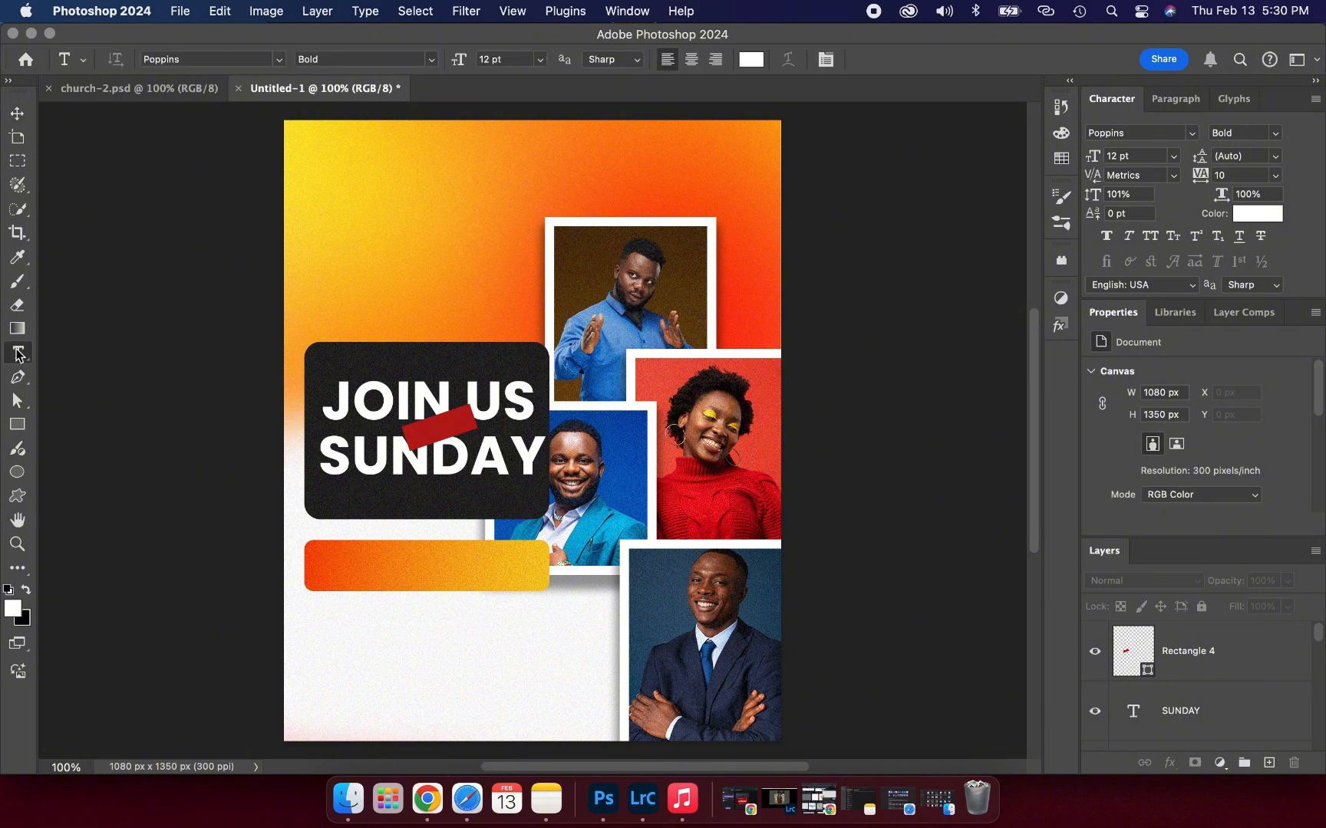
pyautogui.click(427, 323)
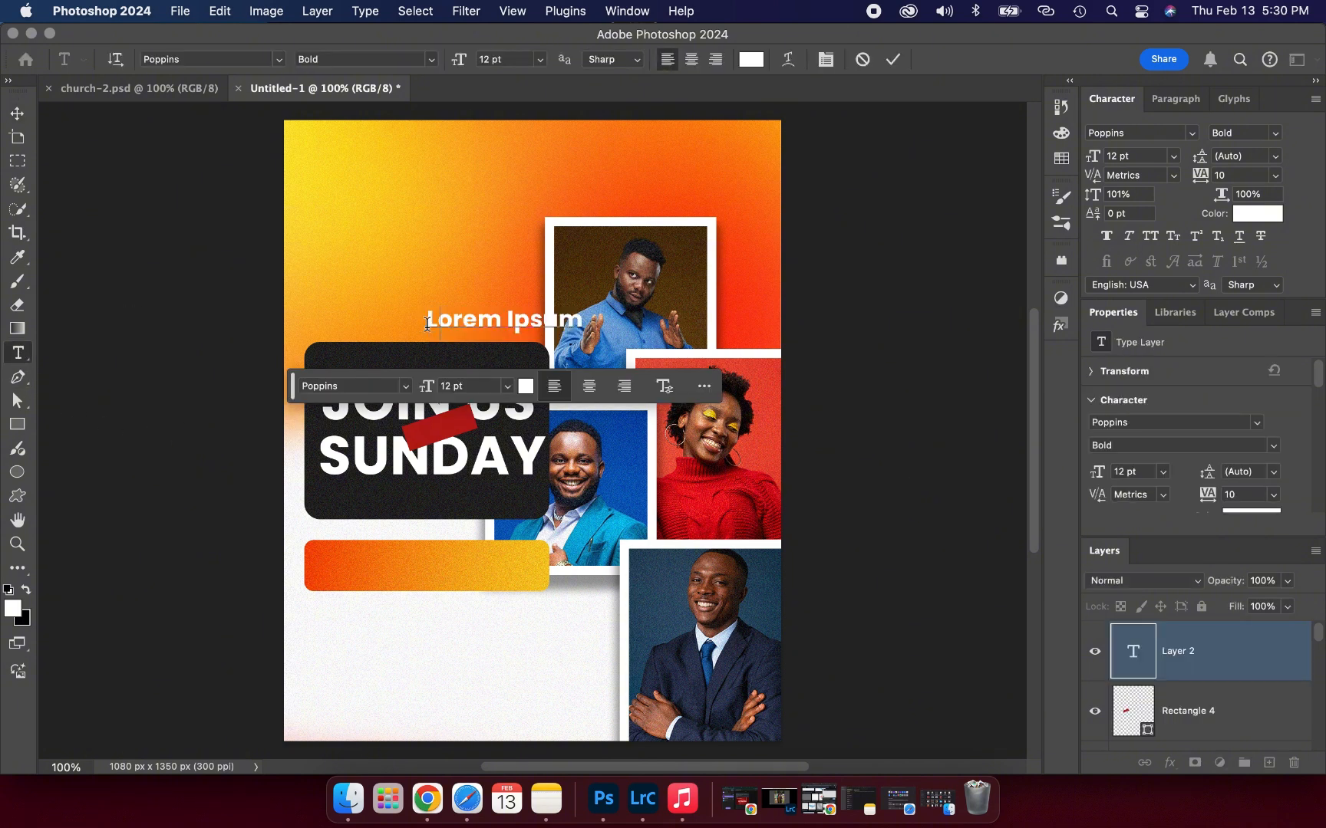
pyautogui.write('THIS')
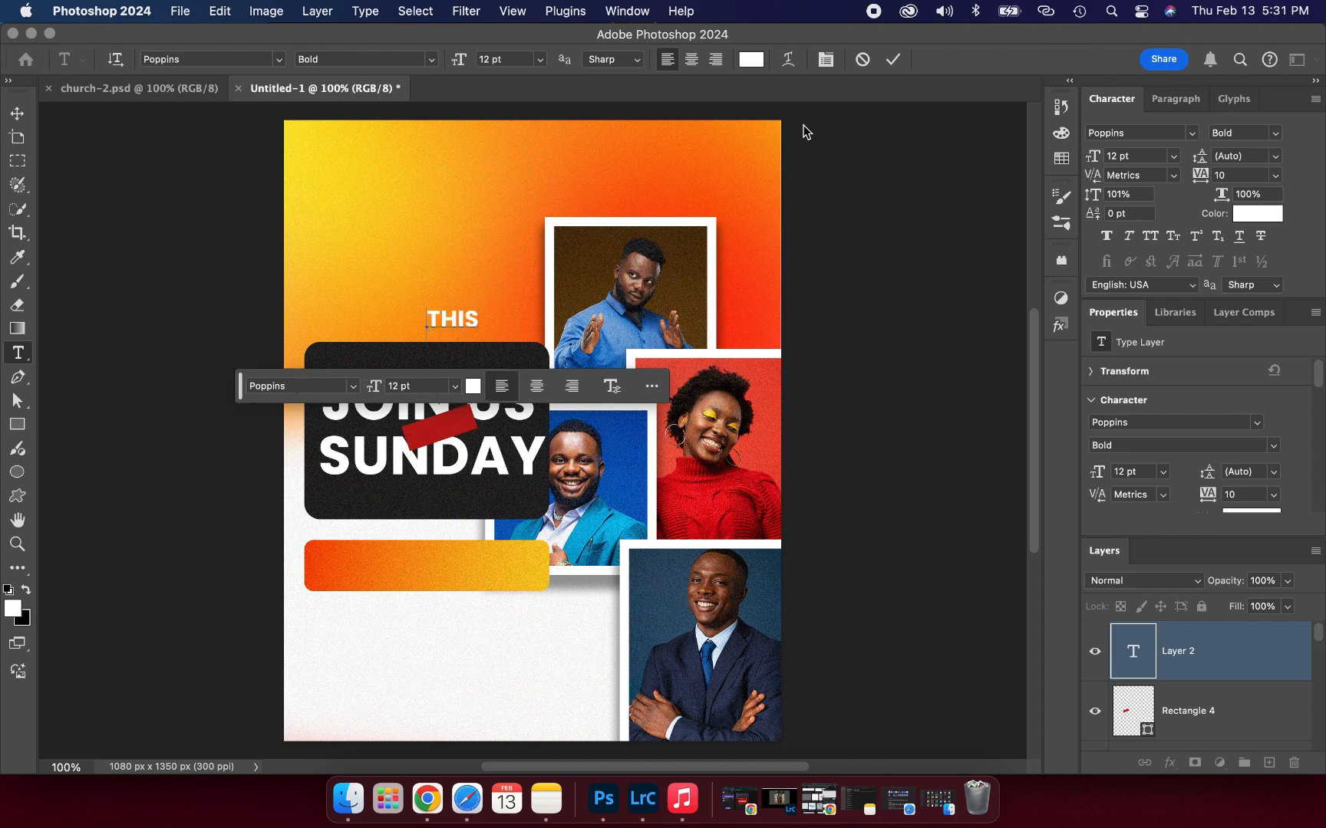
pyautogui.click(893, 59)
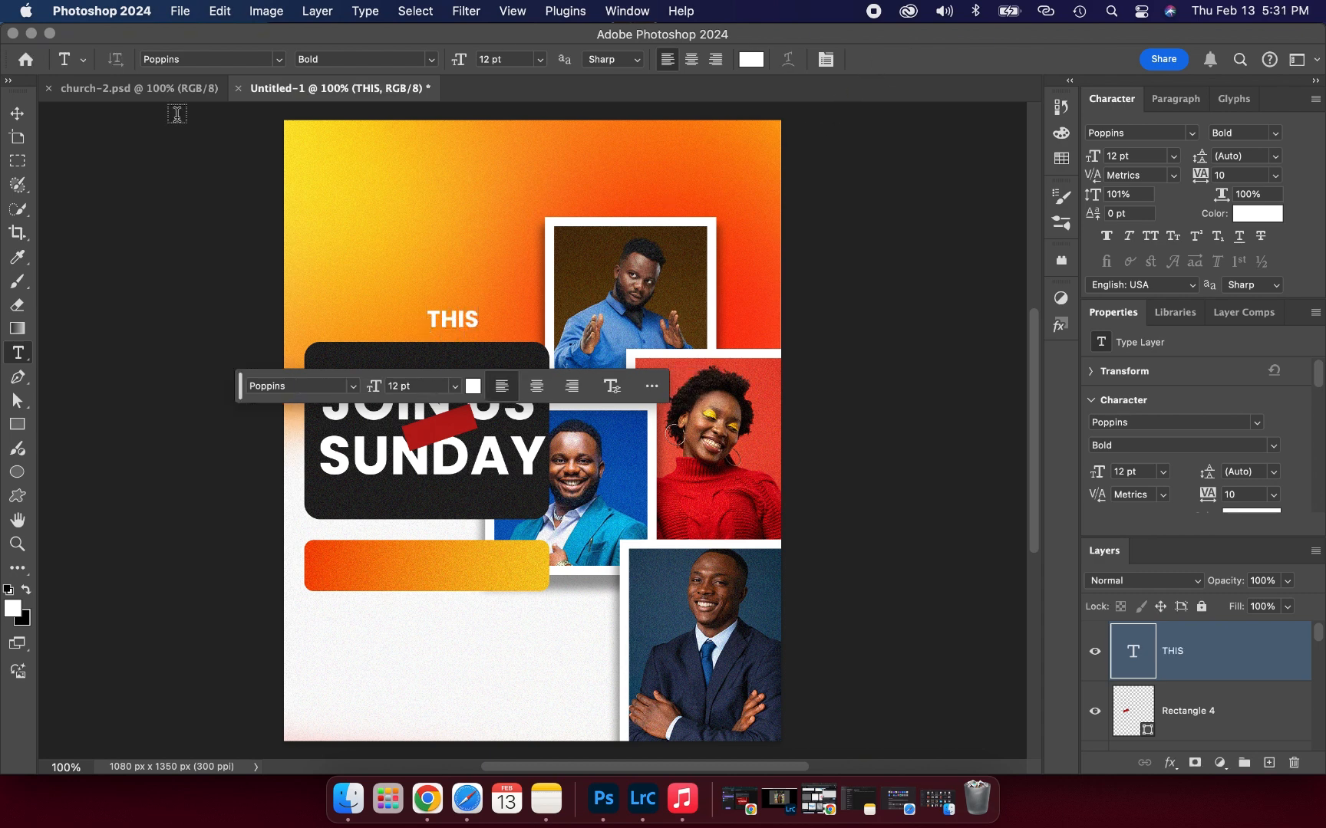
# Move the THIS text onto the red rectangle, scale it to about 7.82 pt and rotate it to about -18.46° to match the tilt
pyautogui.click(18, 117)
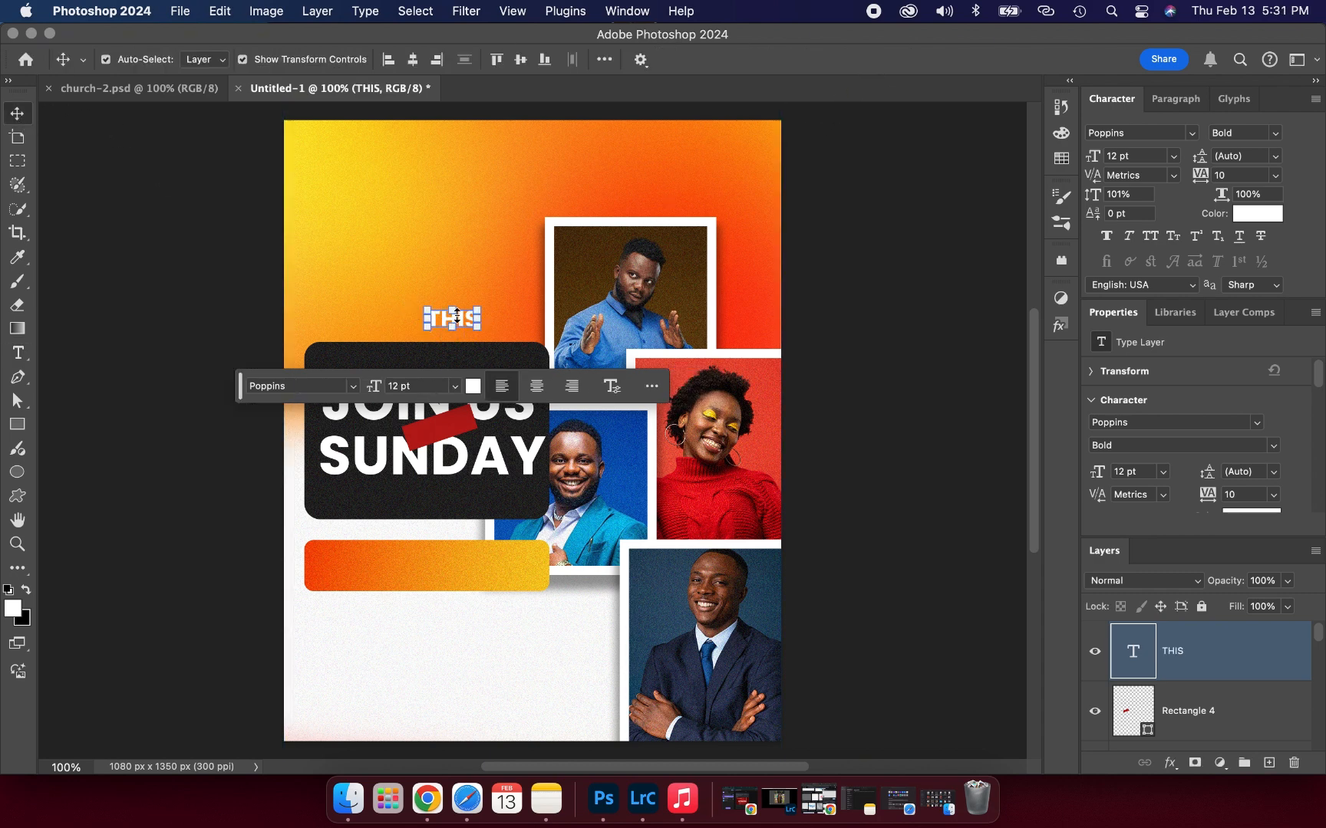
pyautogui.moveTo(461, 317); pyautogui.dragTo(430, 454)
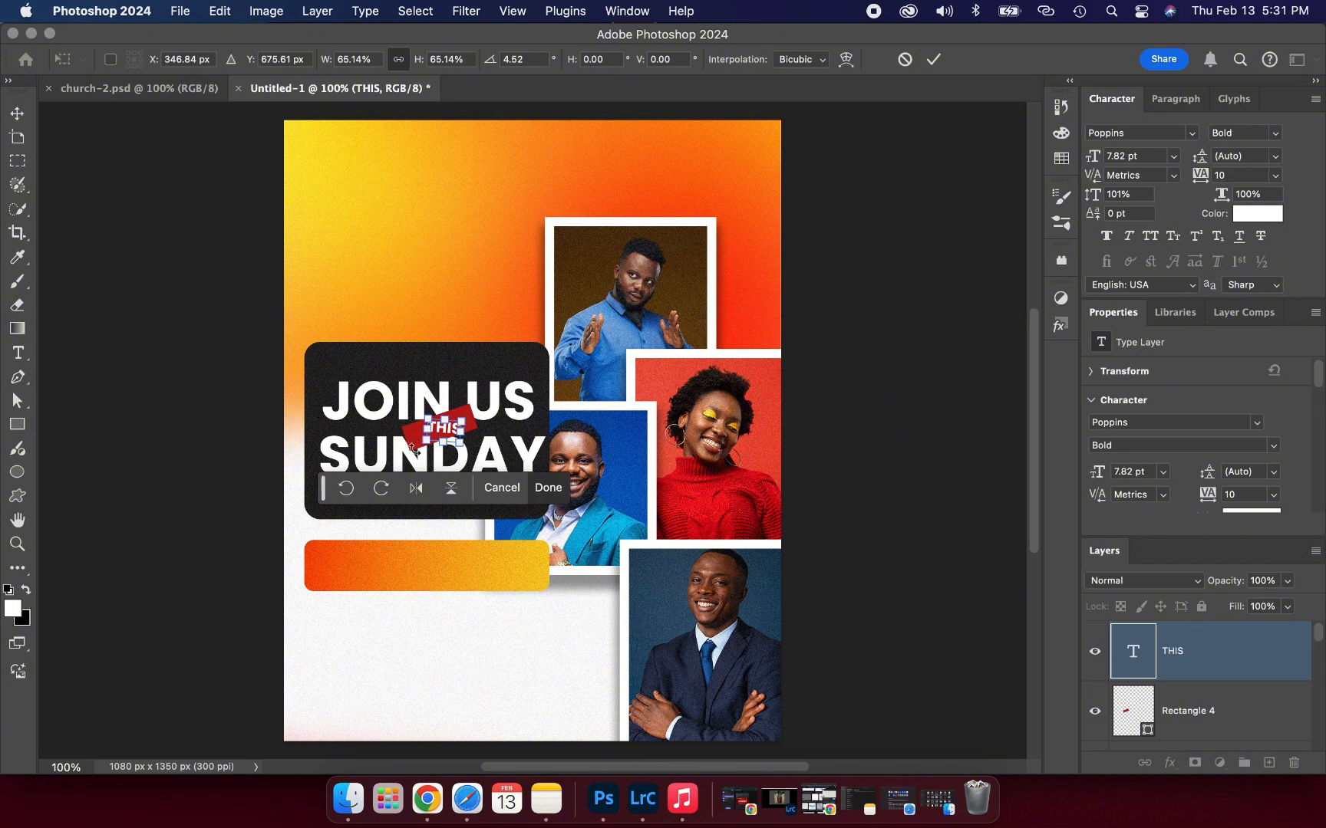
pyautogui.moveTo(412, 449); pyautogui.dragTo(419, 464)
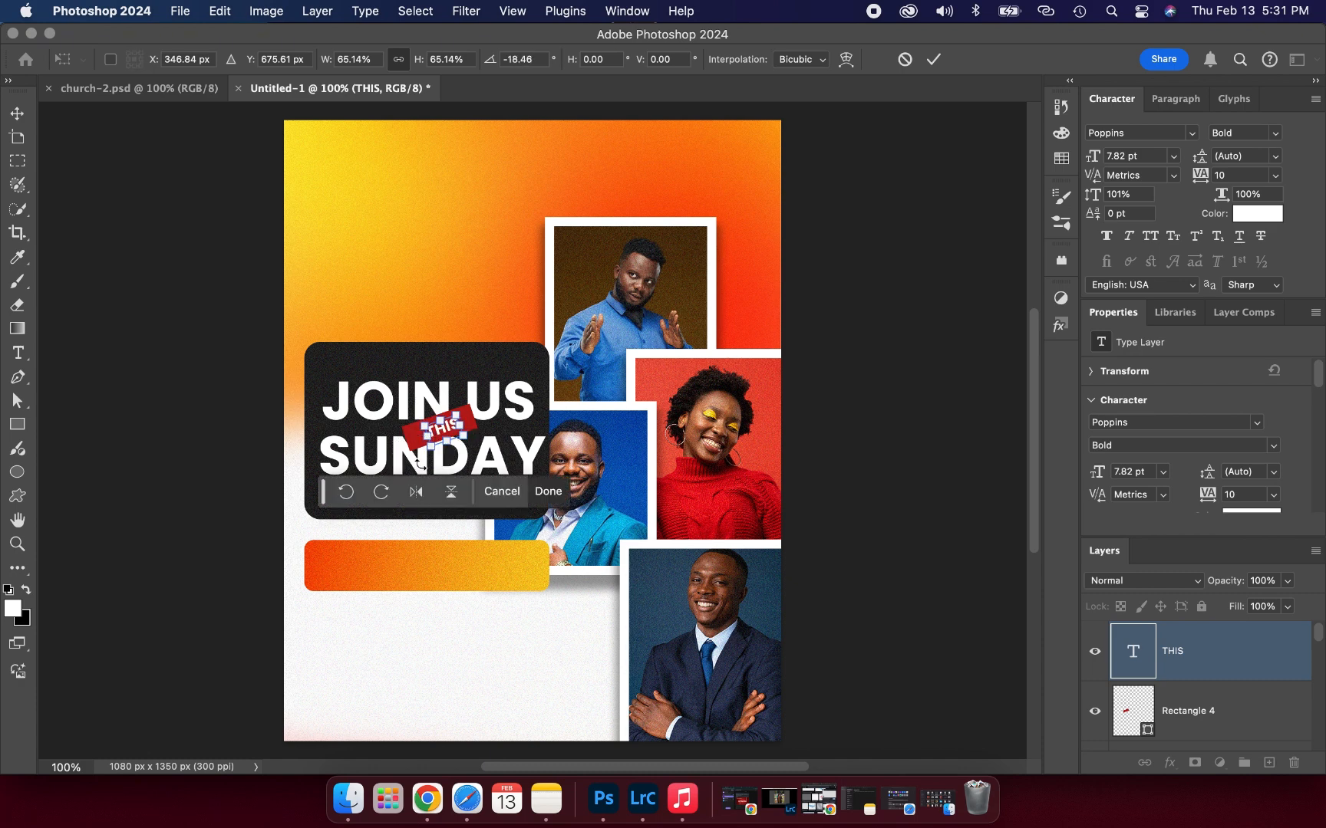
pyautogui.click(934, 58)
pyautogui.click(948, 254)
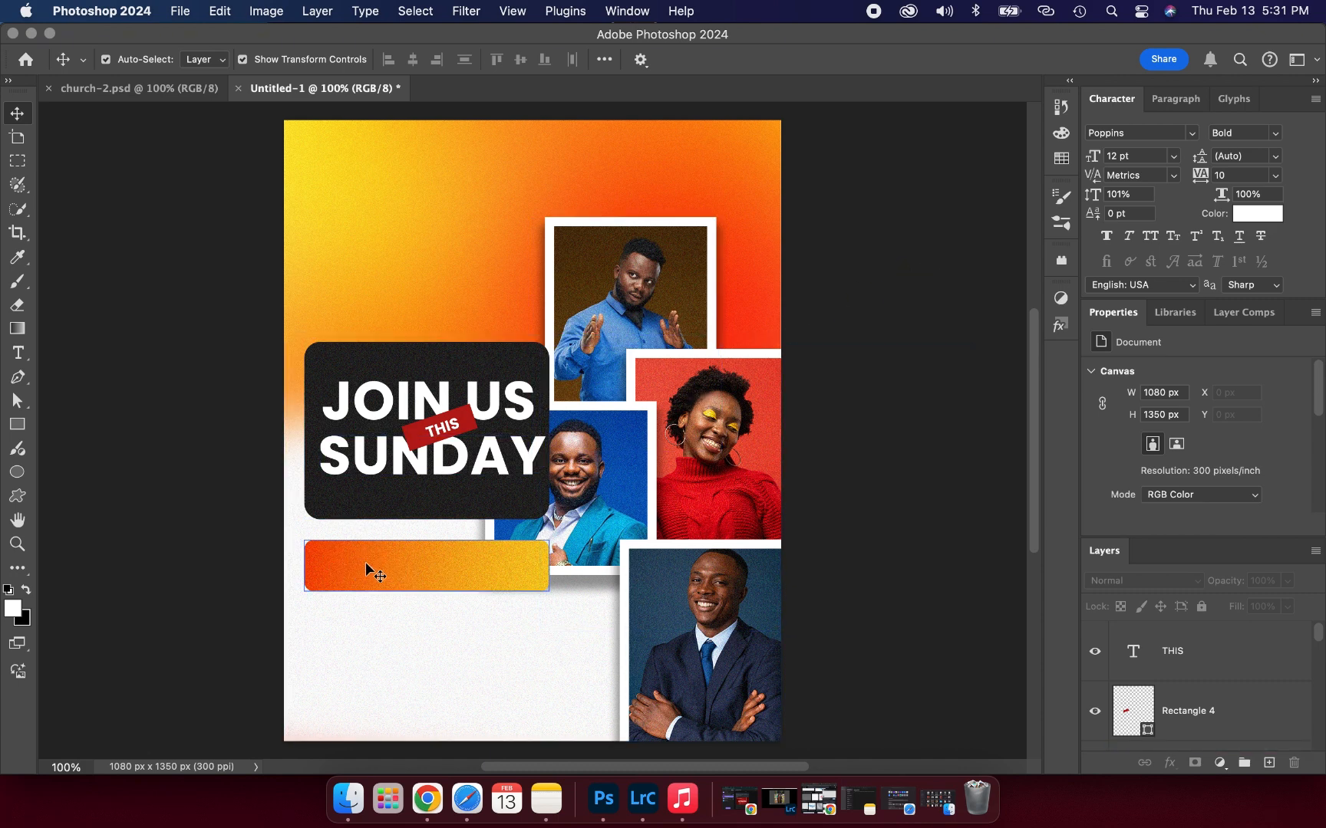
# Add the text "FIRST SERVICE" in white 12 pt Poppins Bold on the orange bar
pyautogui.click(20, 353)
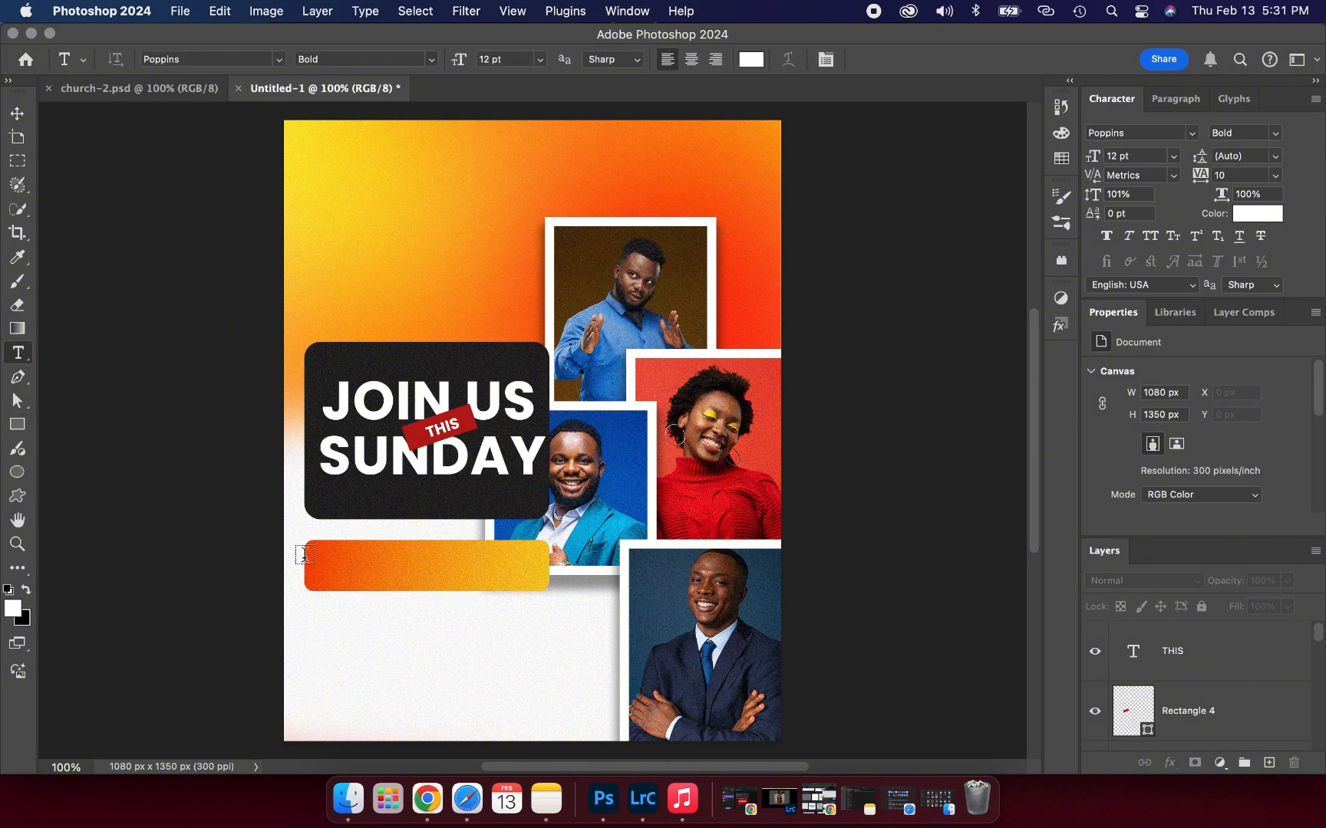
pyautogui.click(335, 557)
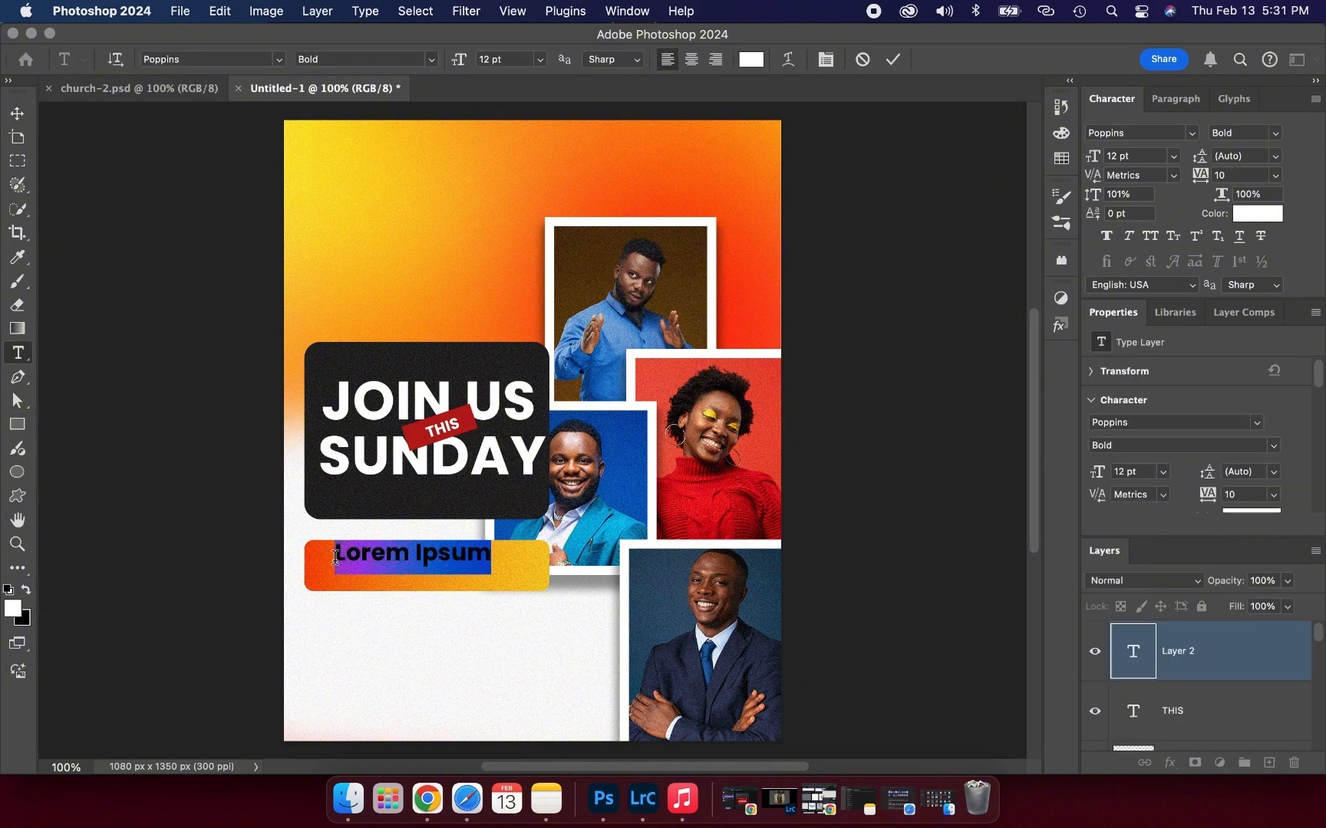
pyautogui.write('FIRST')
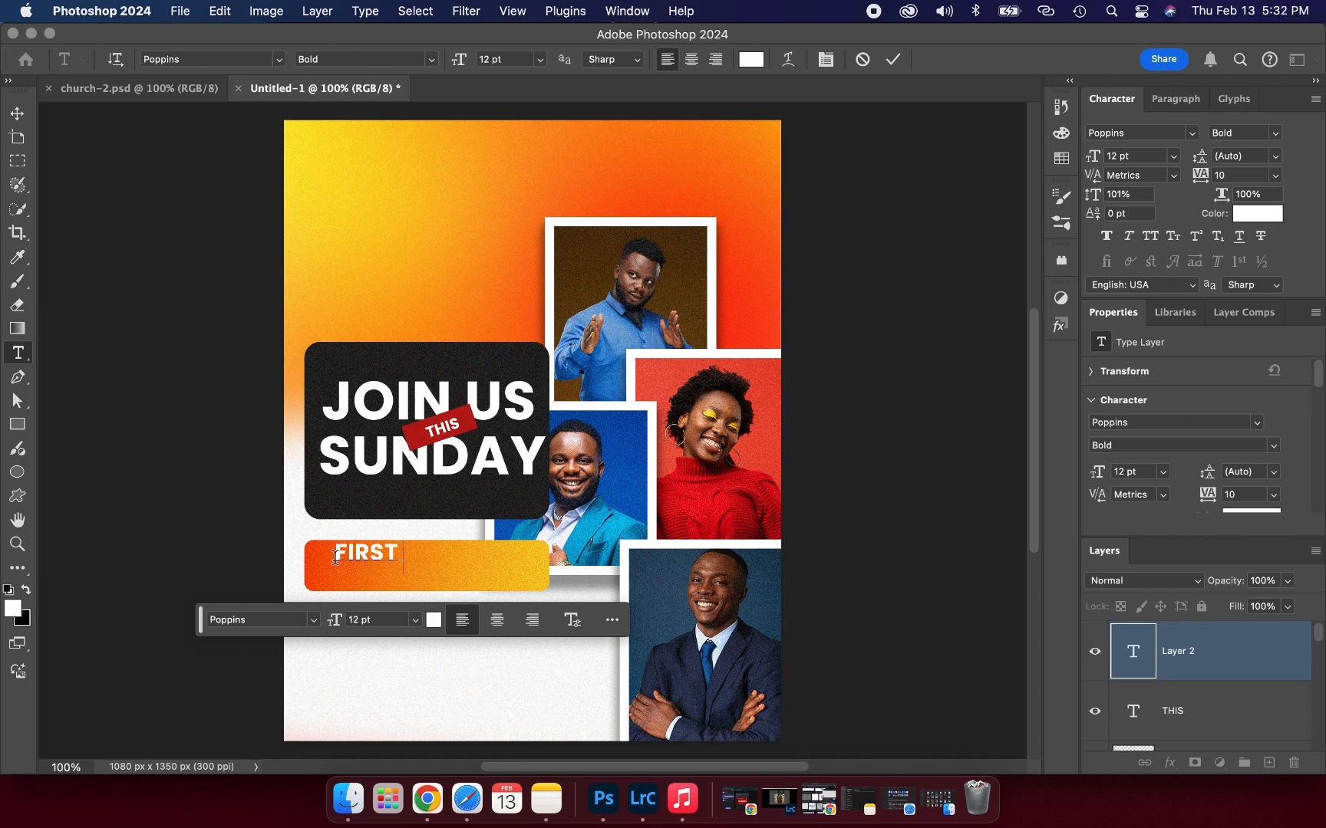
pyautogui.write(' SERVIC')
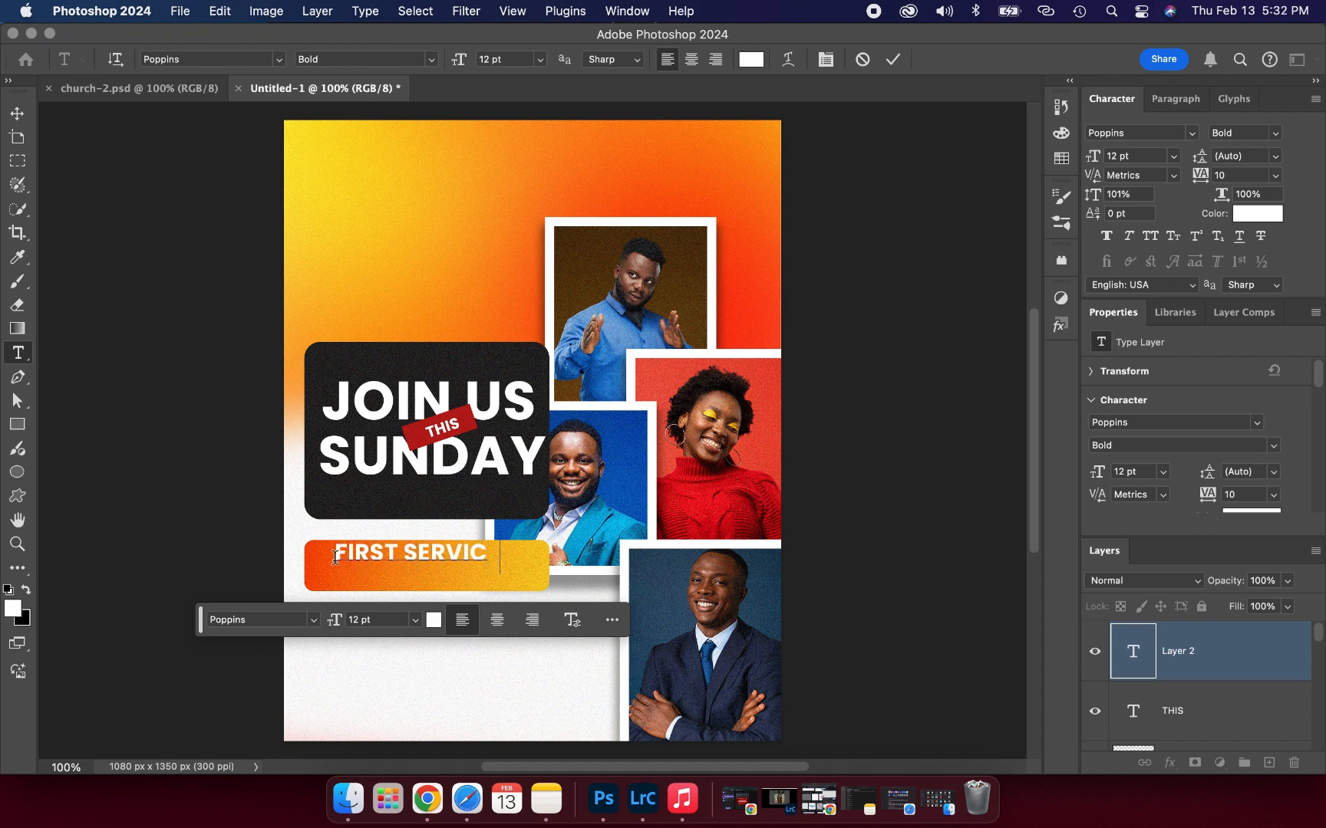
pyautogui.write('E')
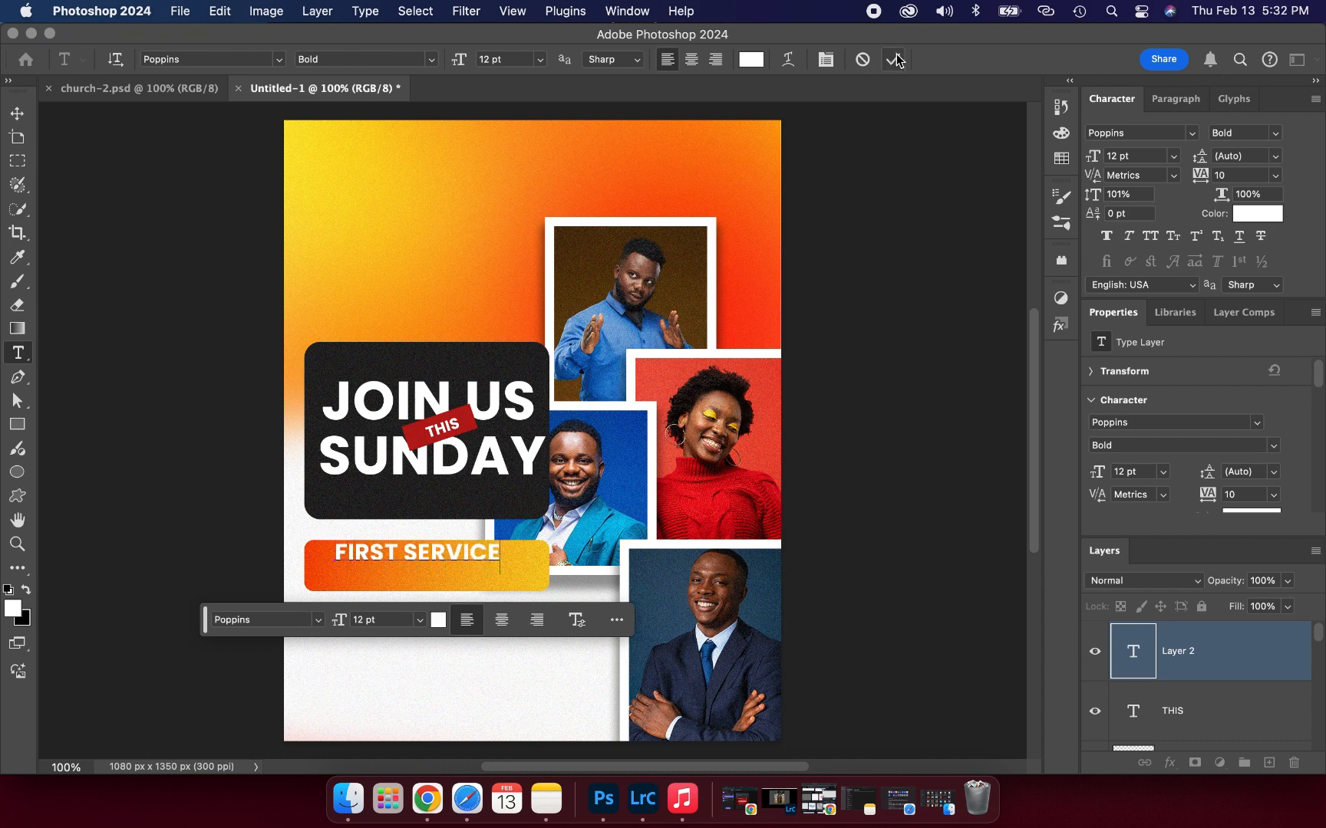
pyautogui.click(892, 59)
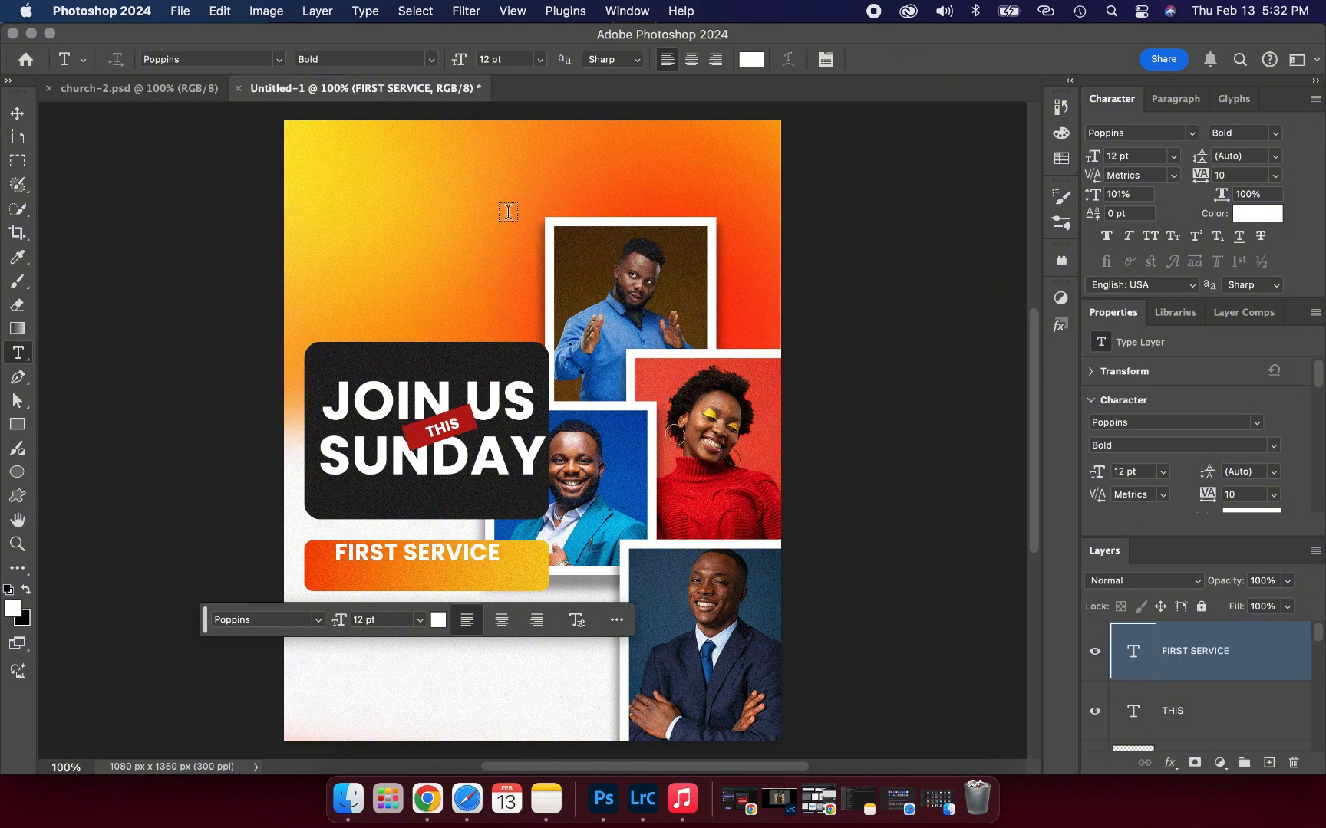
# Extend the FIRST SERVICE text to read "FIRST SERVICE - 8:30AM"
pyautogui.click(498, 551)
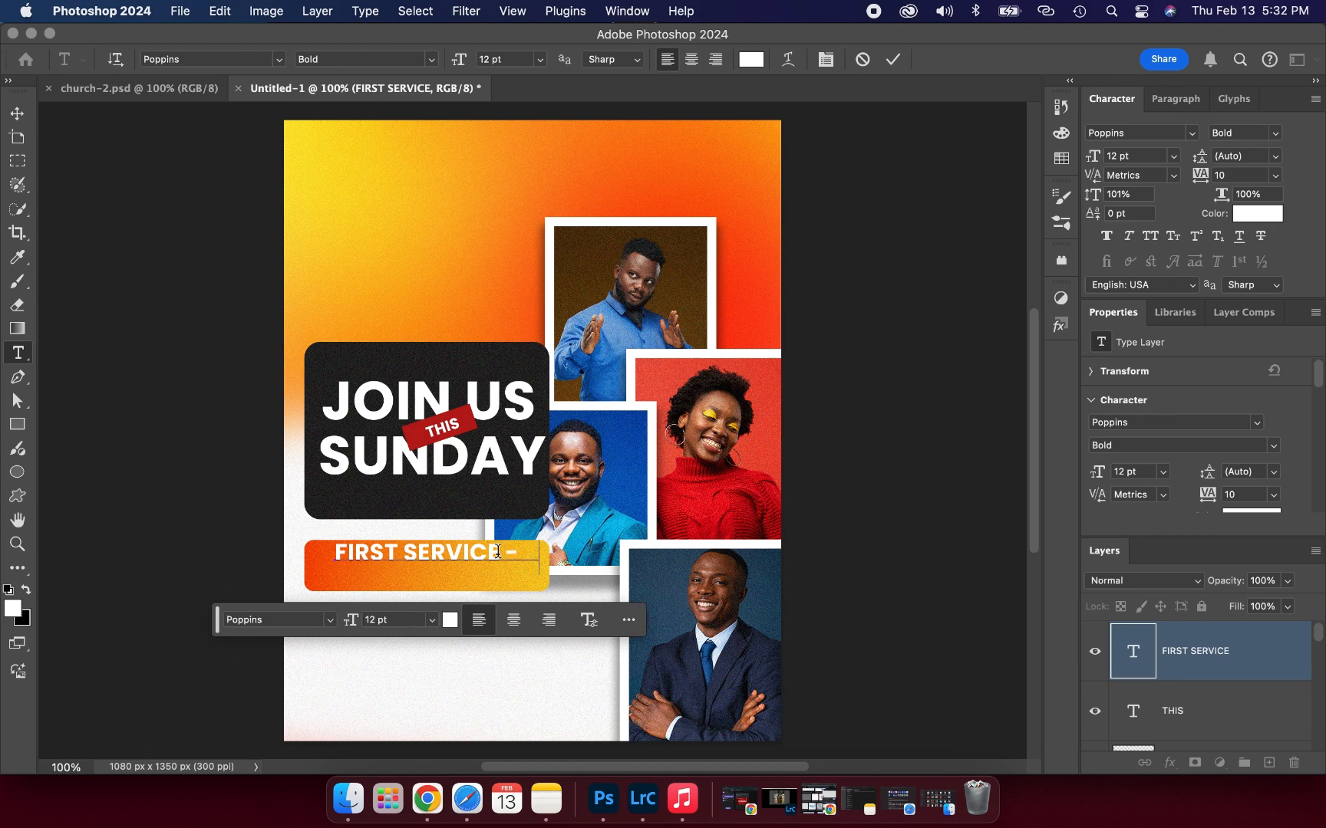
pyautogui.write('8 ')
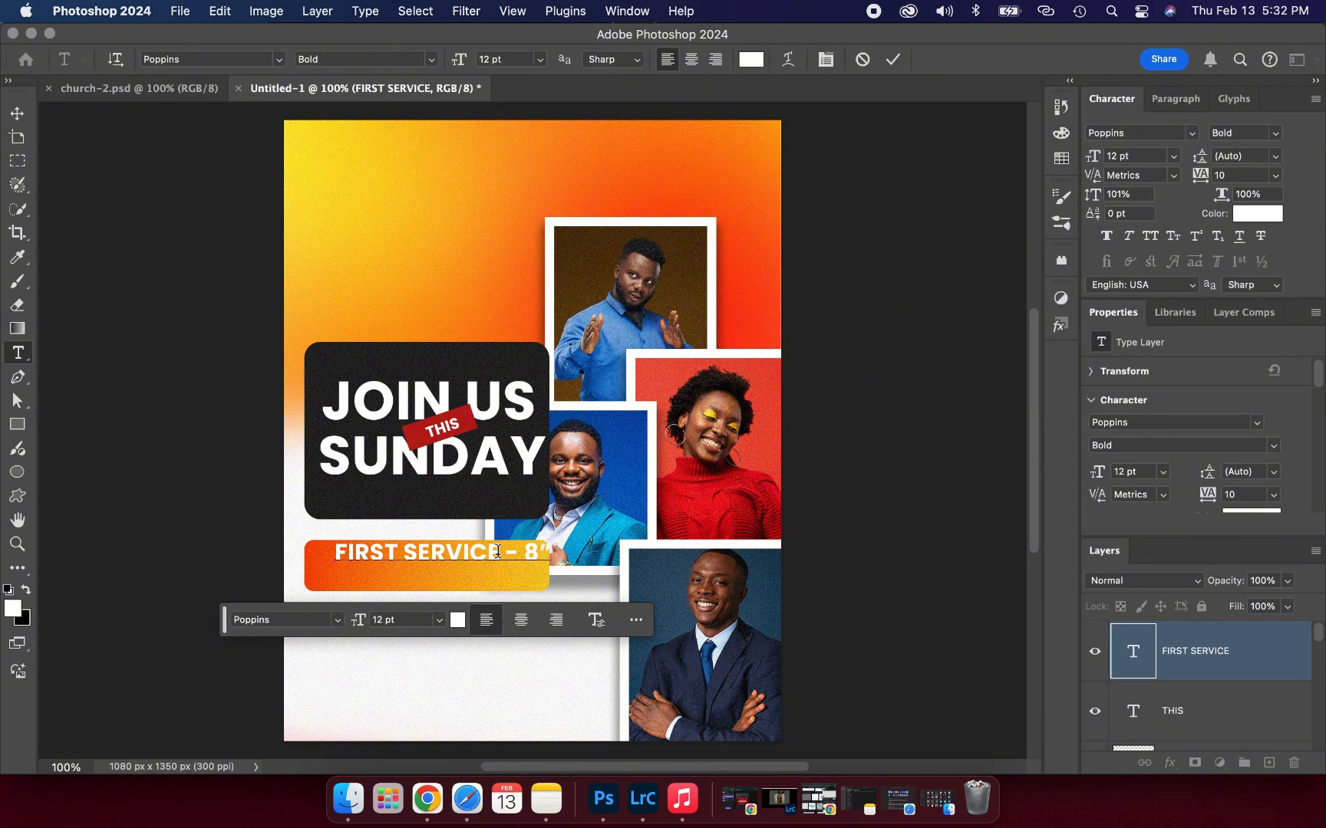
pyautogui.write('"')
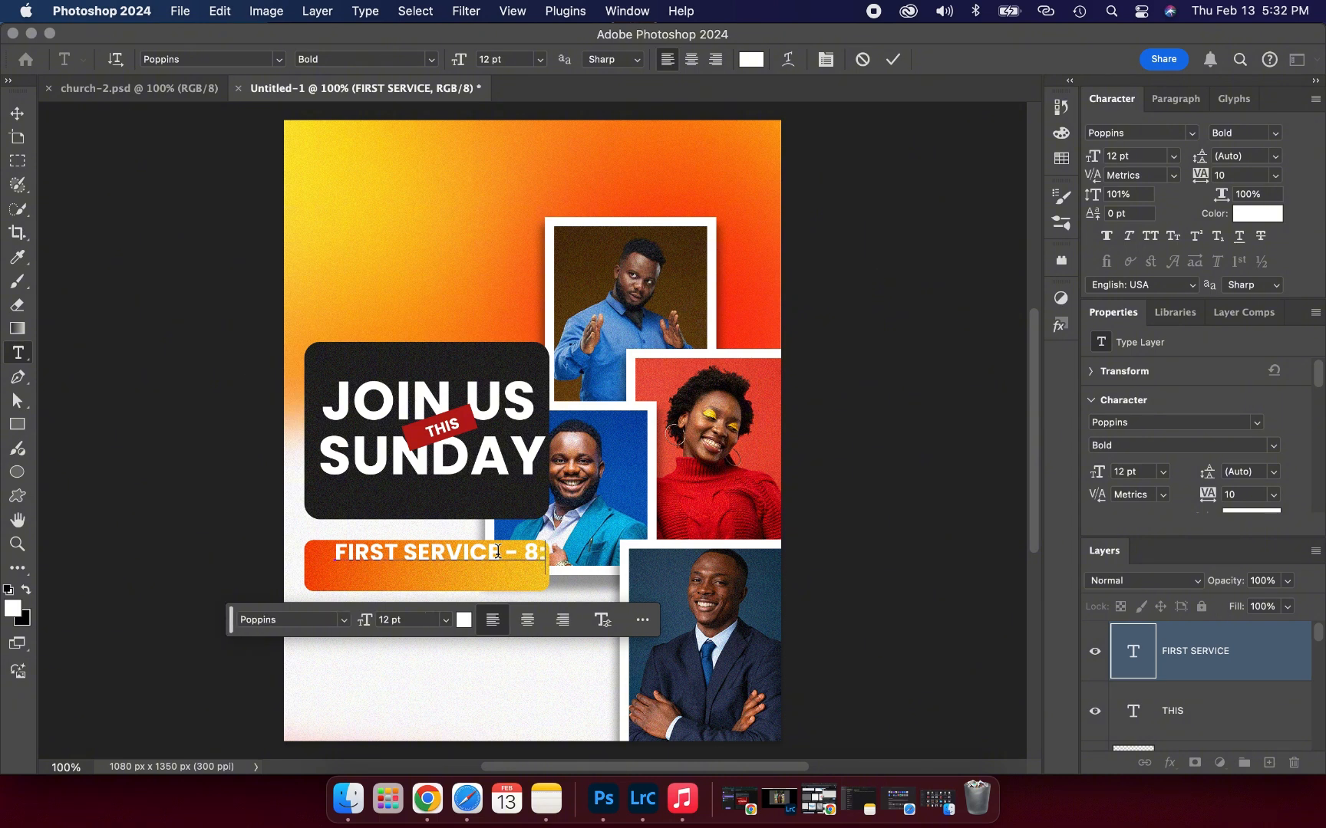
pyautogui.write('30AM')
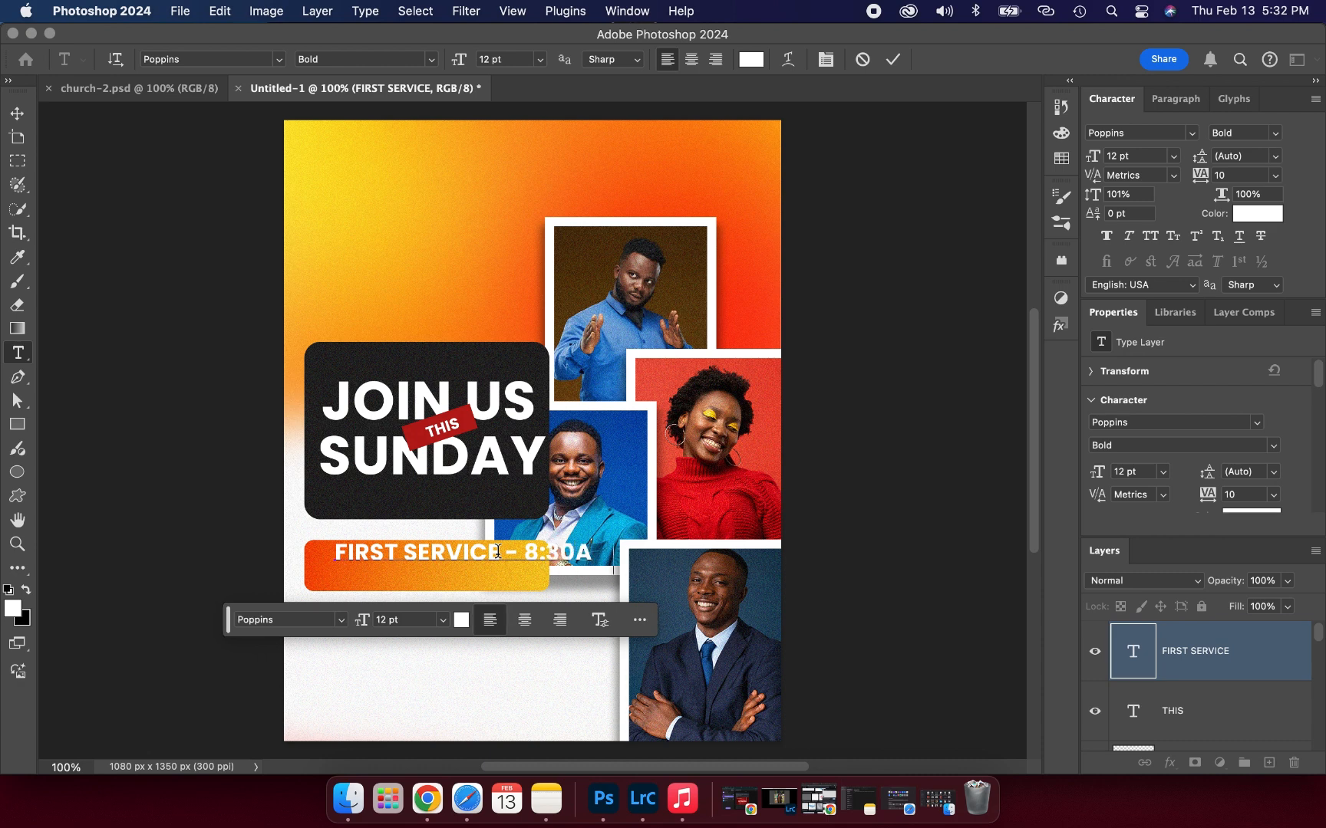
pyautogui.click(893, 63)
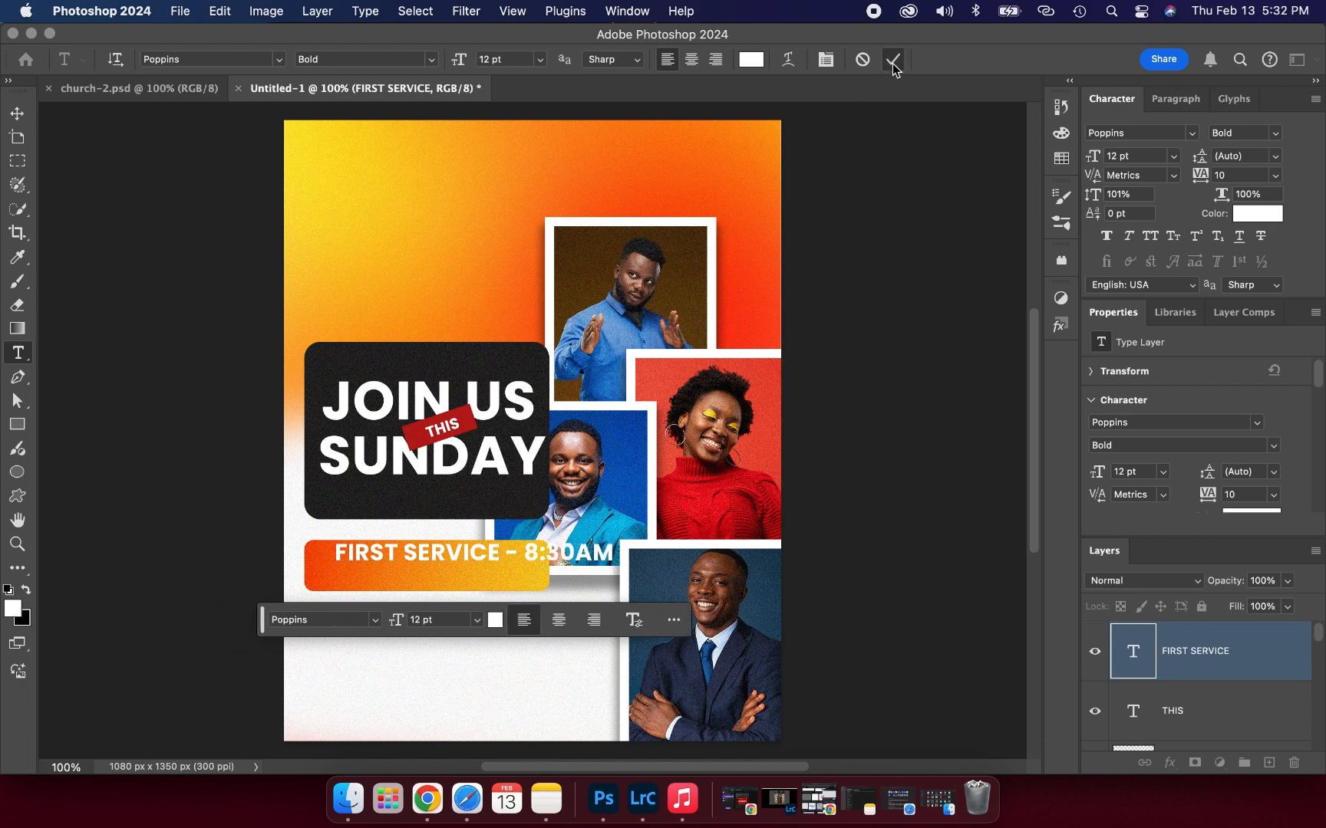
# Set the first service line to 8 pt and position it in the upper half of the orange bar
pyautogui.click(18, 115)
pyautogui.moveTo(413, 552); pyautogui.dragTo(379, 571)
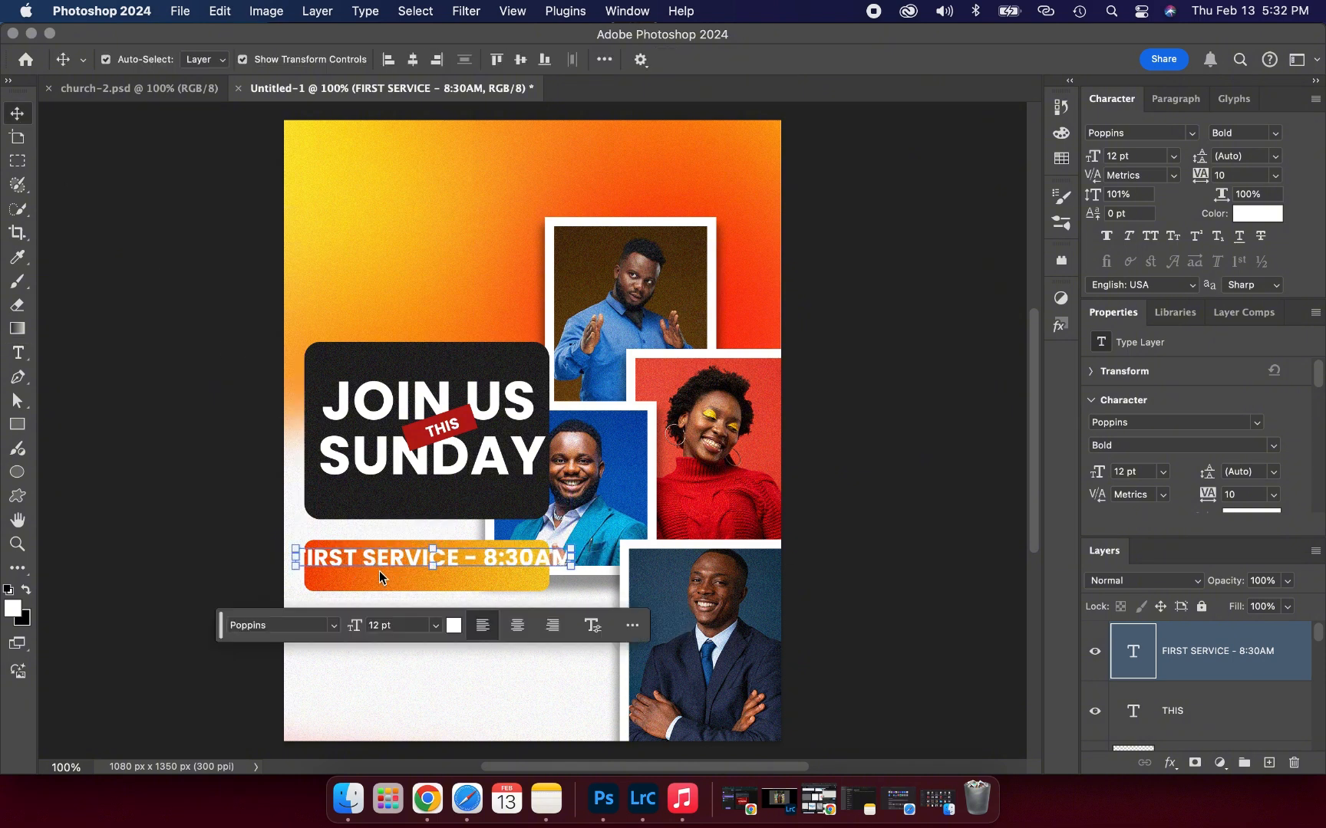
pyautogui.click(435, 627)
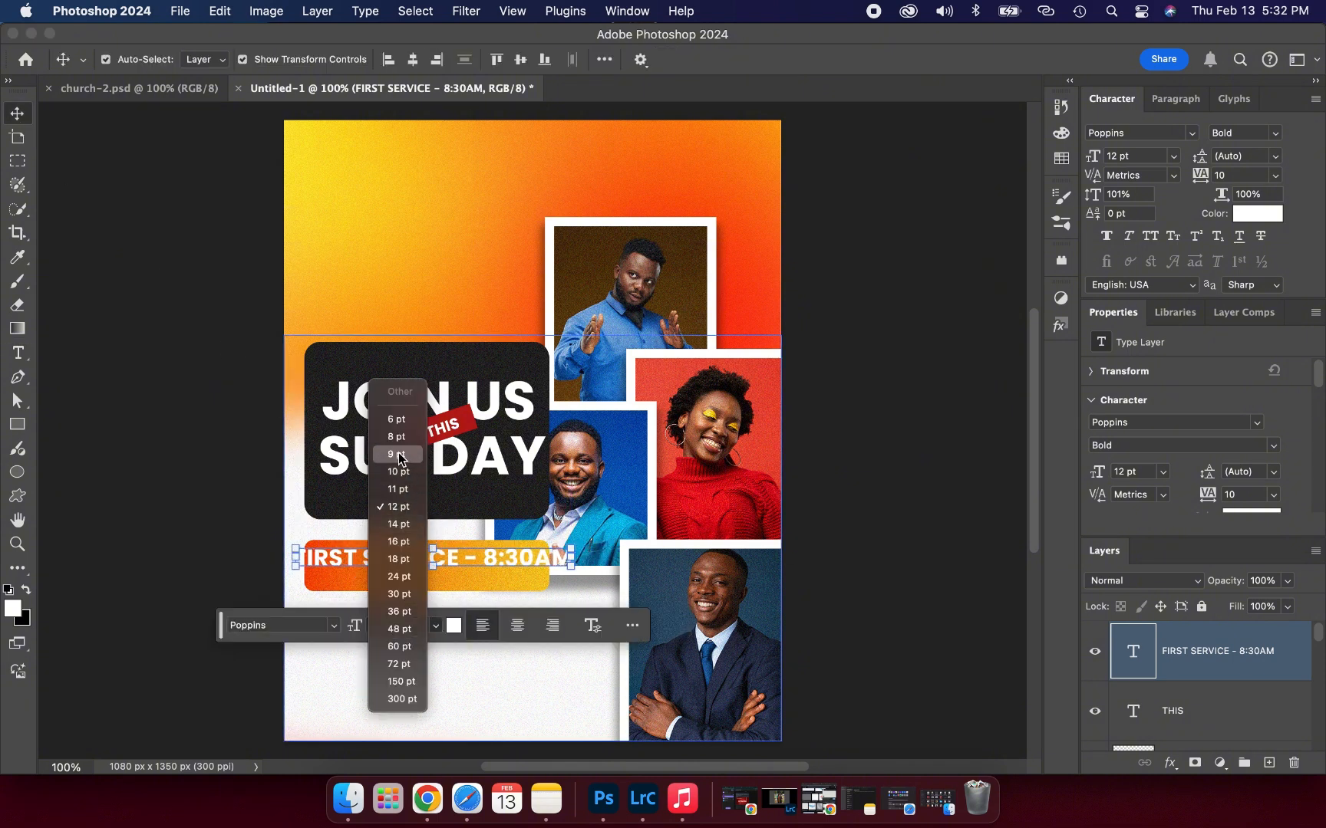
pyautogui.click(397, 437)
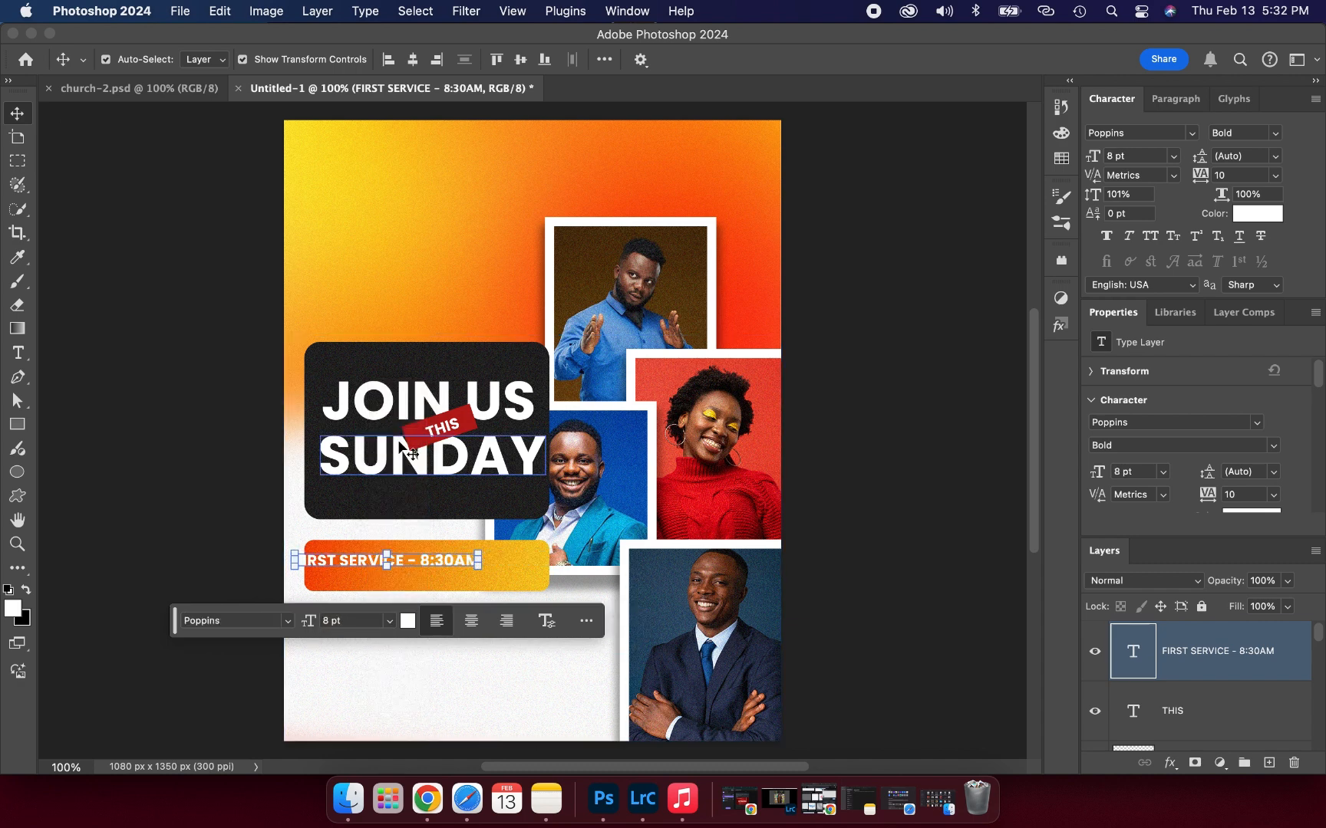
pyautogui.moveTo(435, 563); pyautogui.dragTo(470, 566)
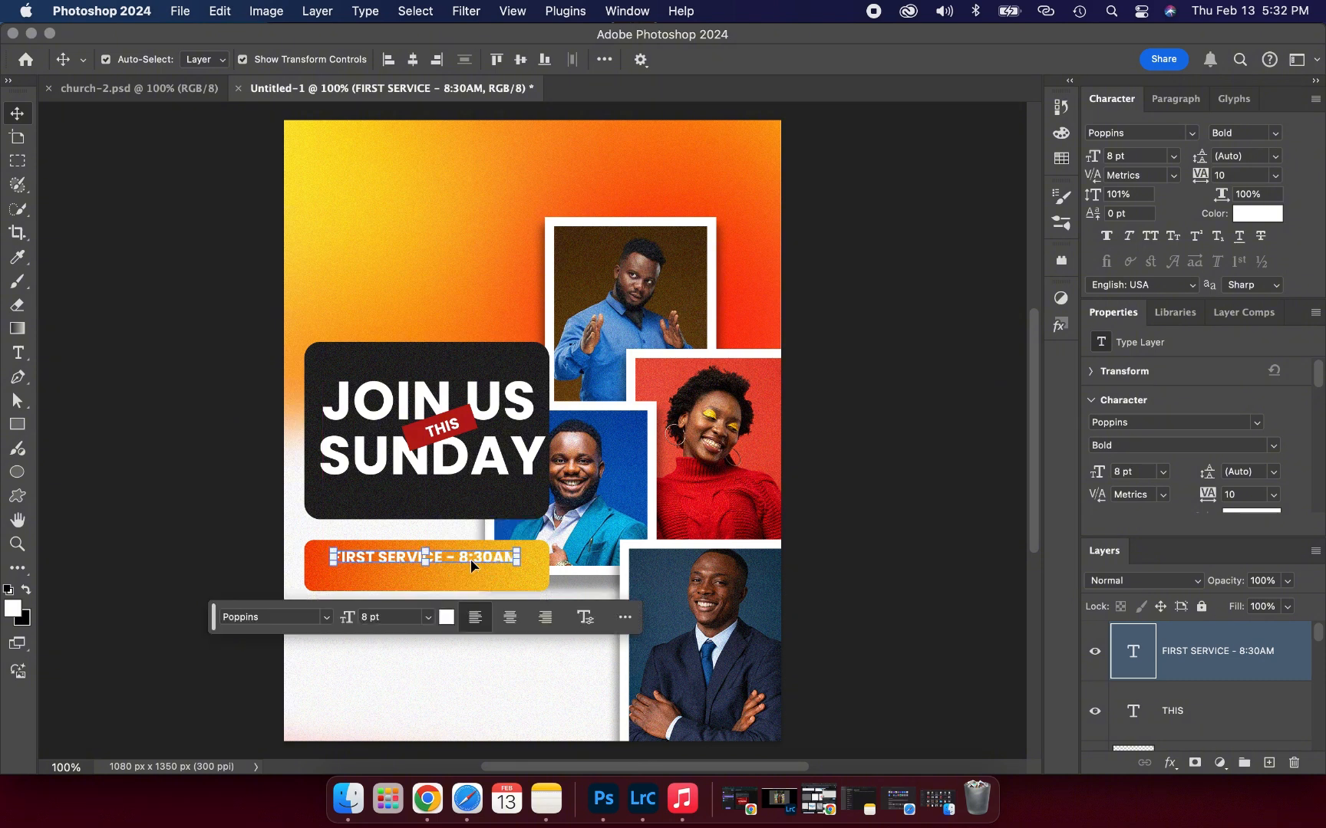
# Duplicate the first service line, place the copy directly below it and change FIRST to "SECOND"
pyautogui.press('super+j')
pyautogui.moveTo(470, 559); pyautogui.dragTo(470, 575)
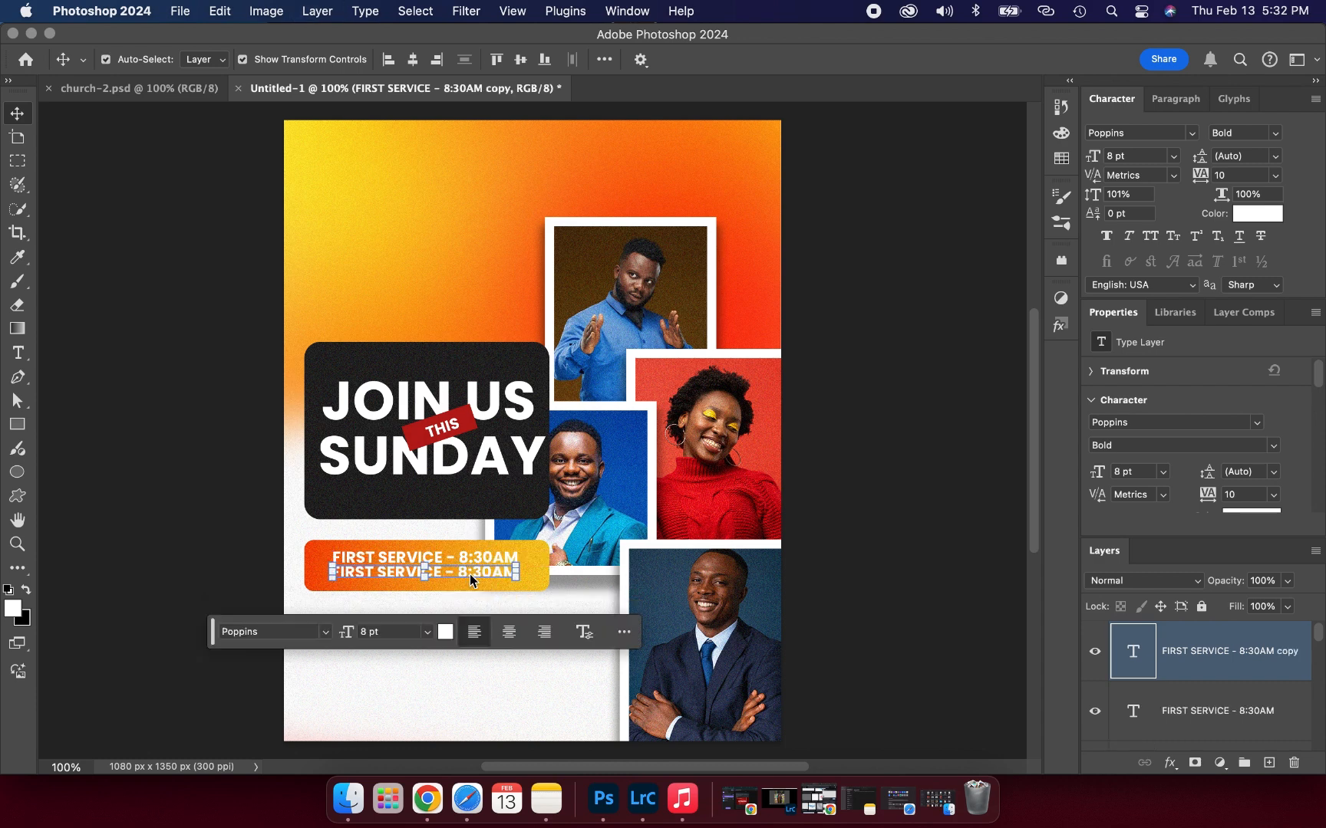
pyautogui.doubleClick(470, 575)
pyautogui.doubleClick(339, 575)
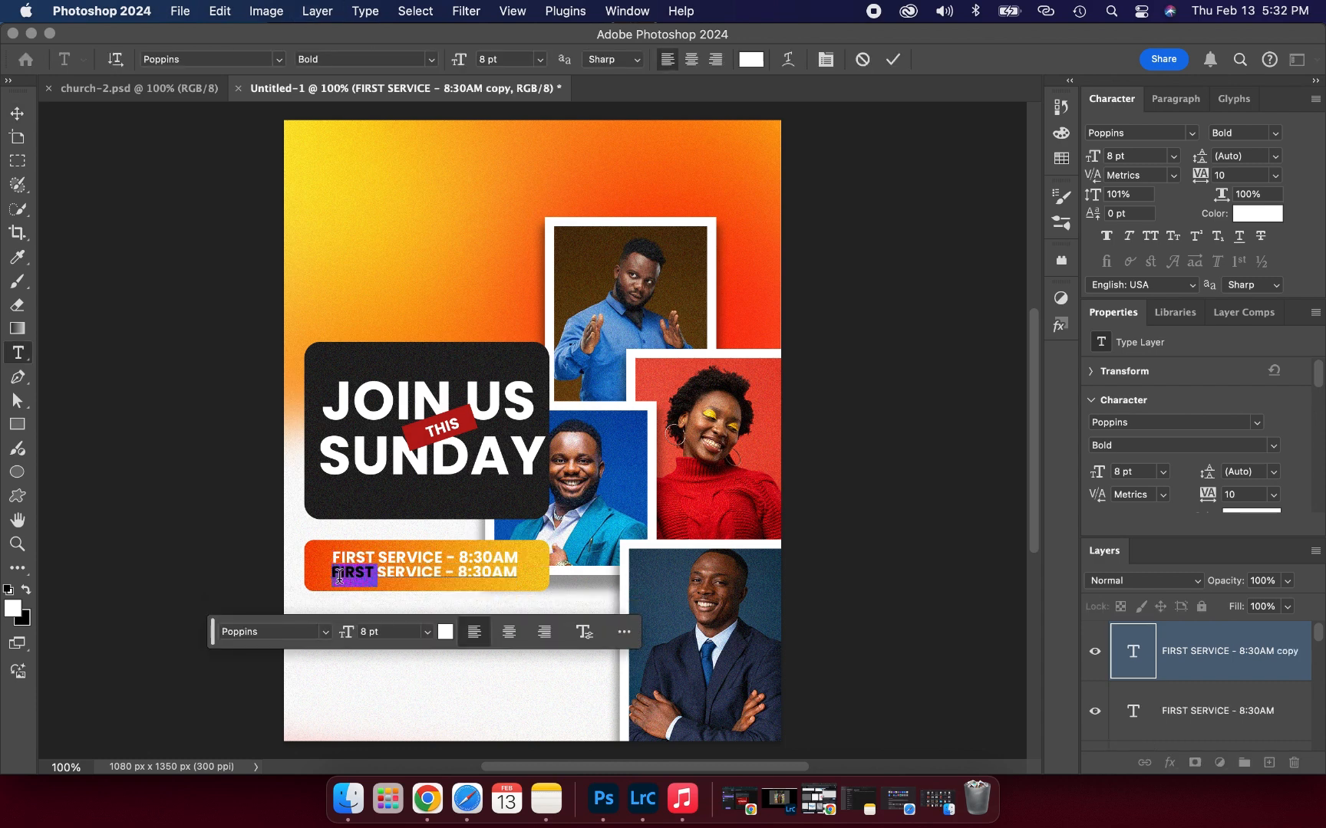
pyautogui.write('SECON')
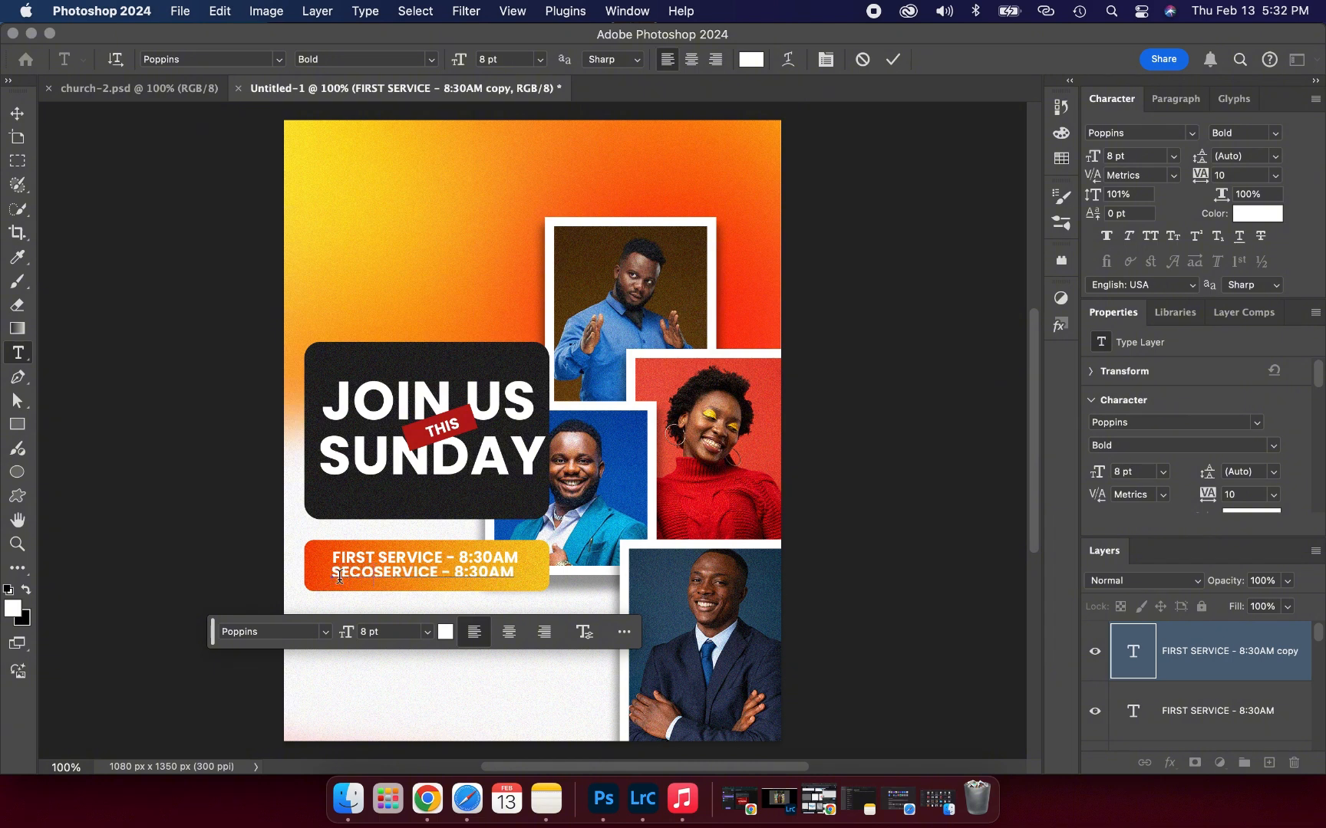
pyautogui.write('D')
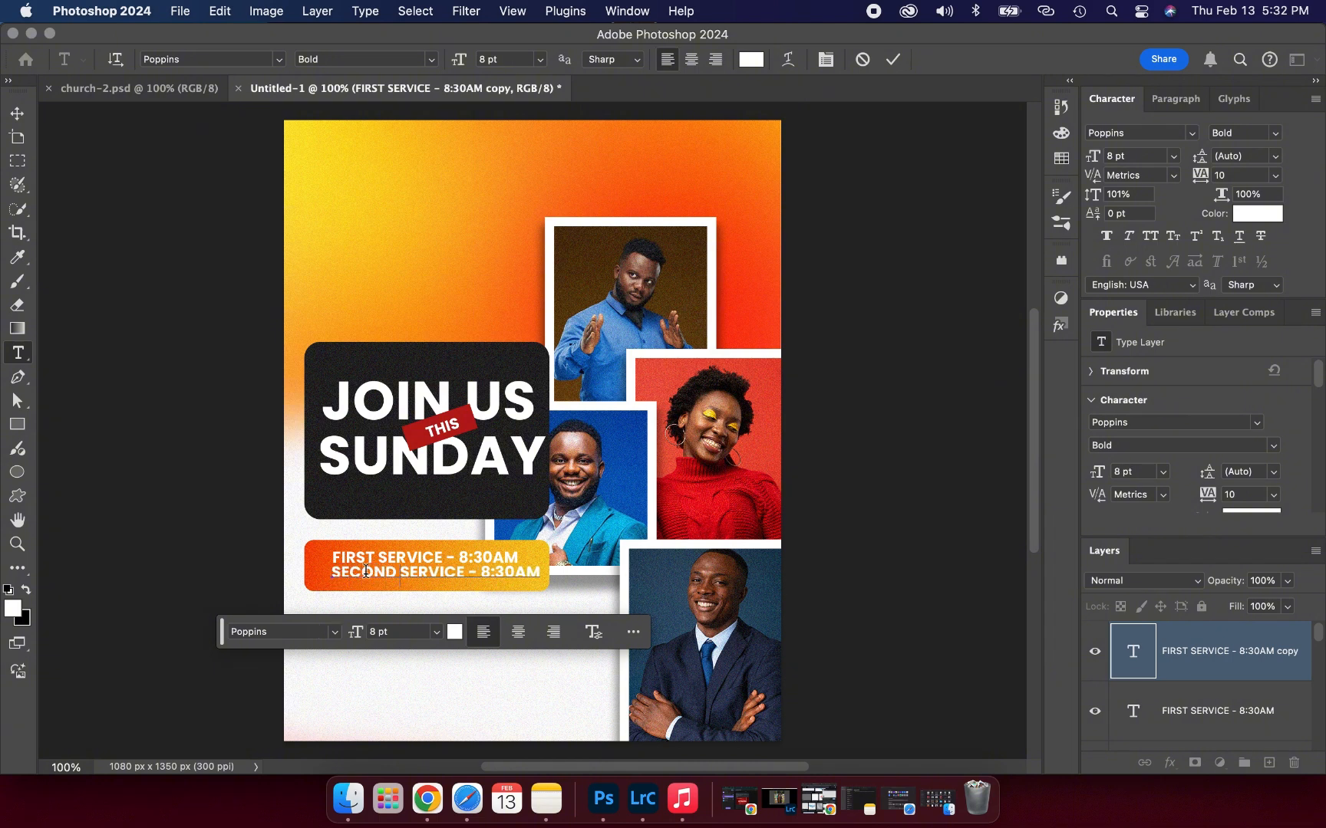
pyautogui.click(892, 61)
pyautogui.press('v')
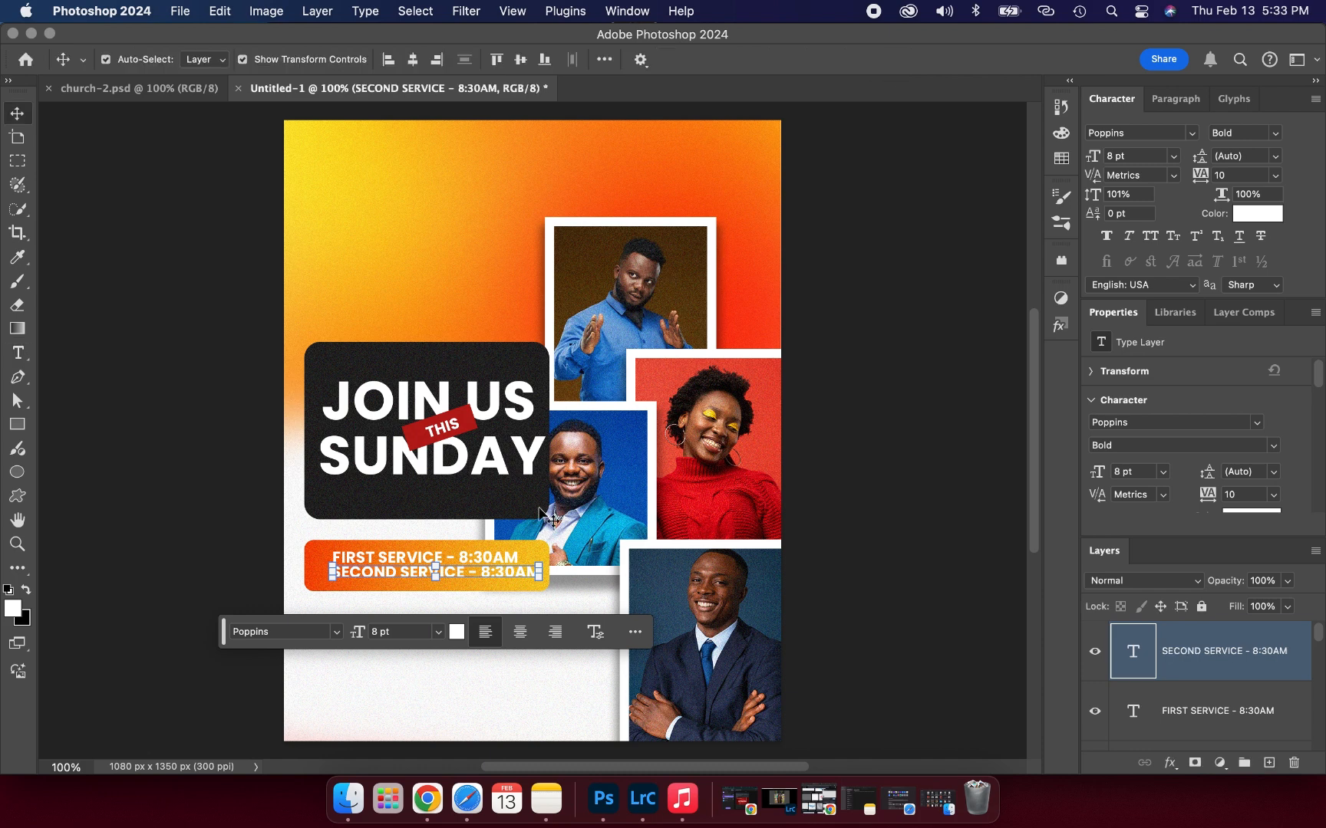
# Change the time in the second service line to 10:30AM
pyautogui.doubleClick(490, 572)
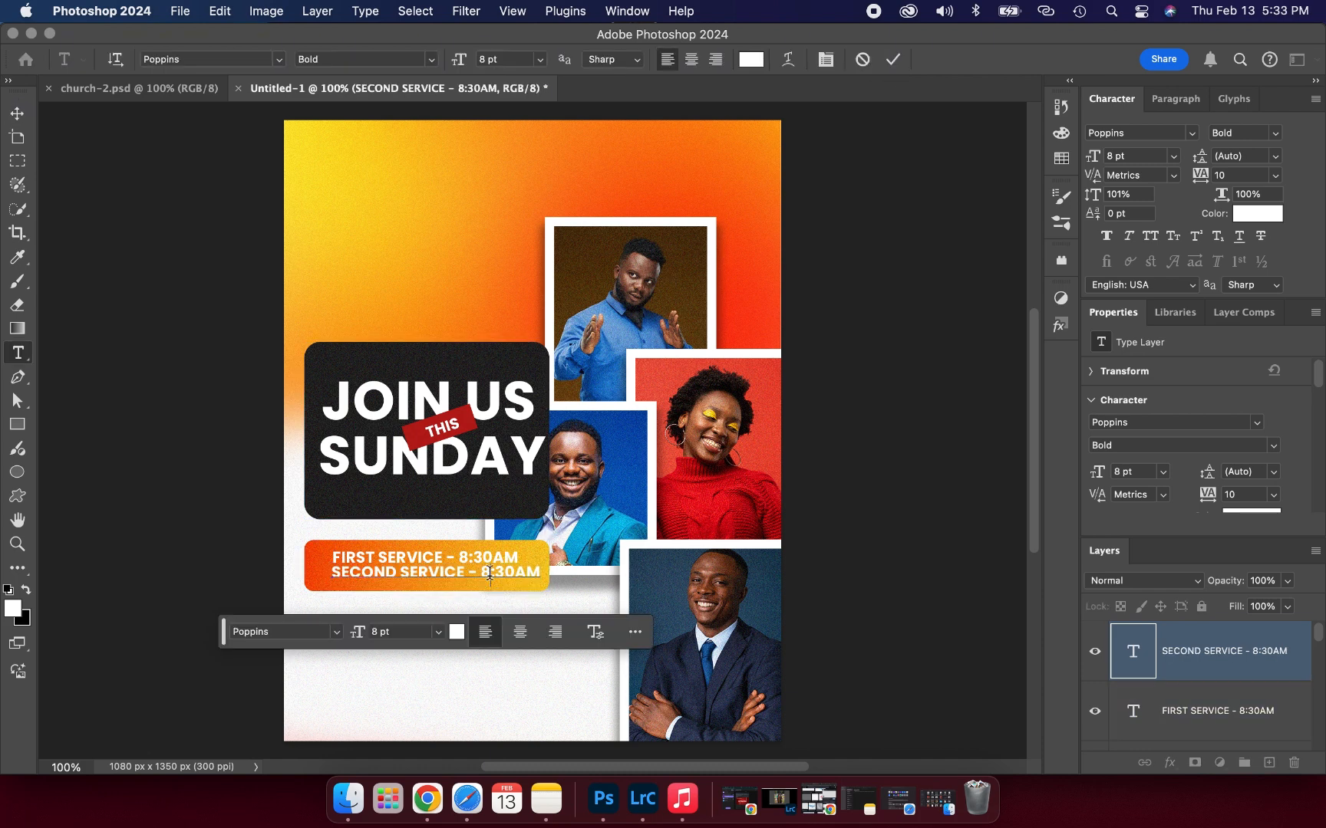
pyautogui.doubleClick(487, 572)
pyautogui.write('10')
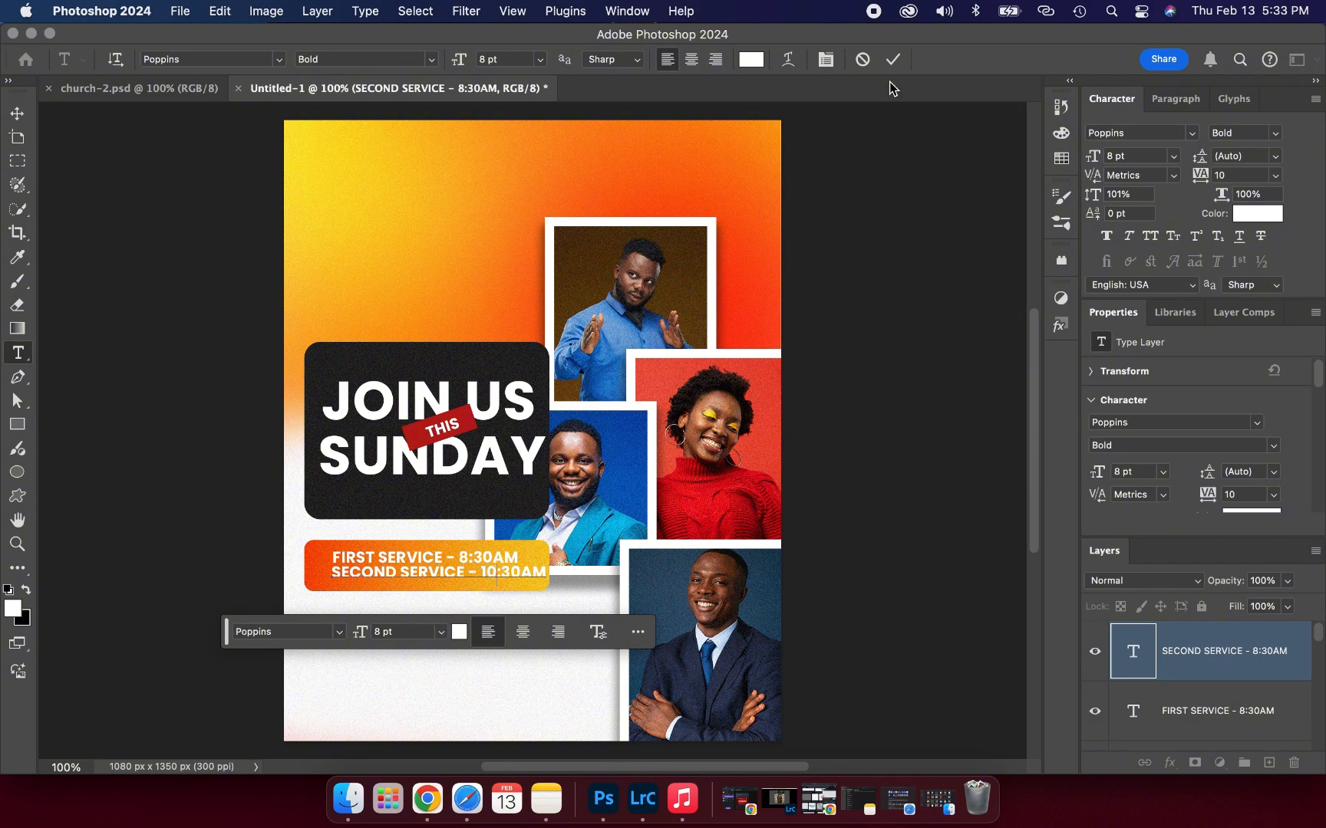
pyautogui.press('super+Return')
pyautogui.press('v')
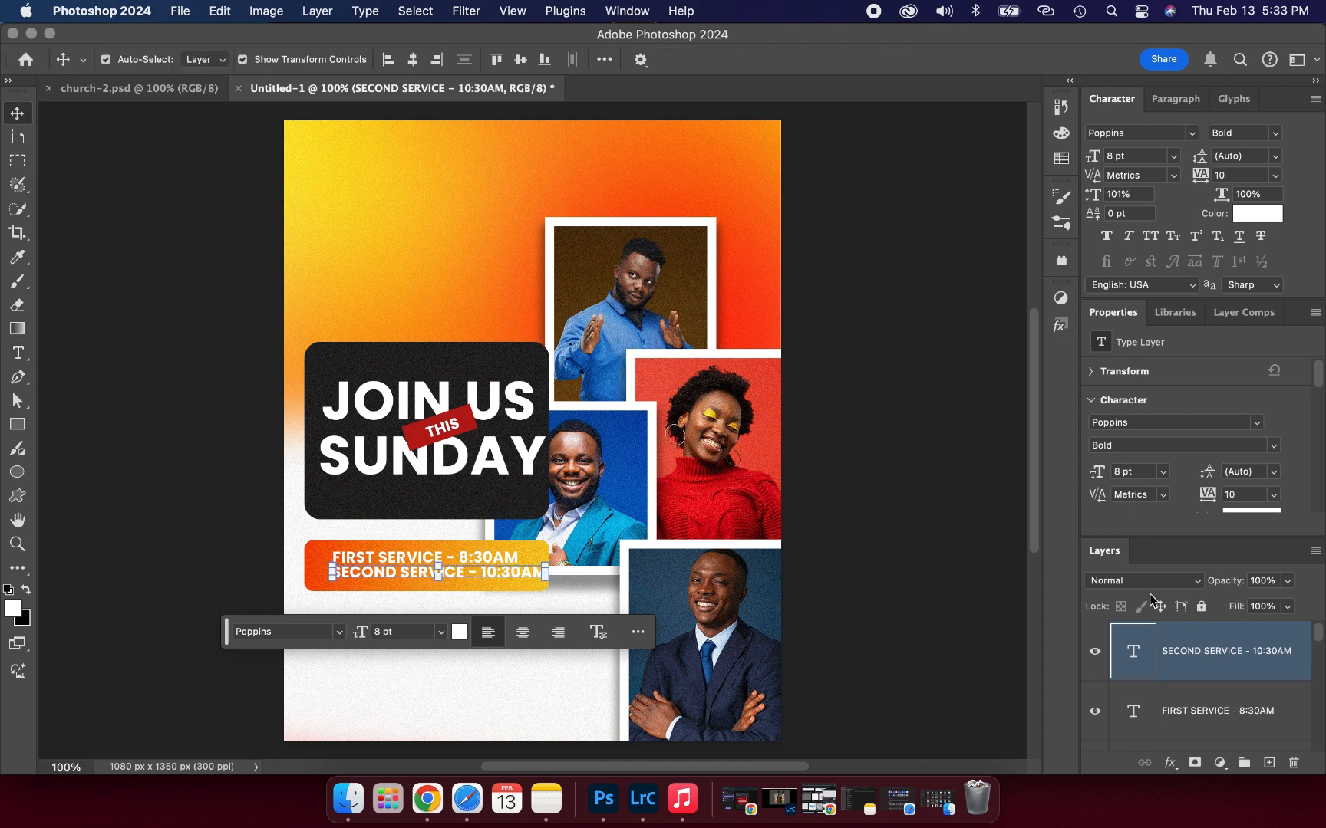
# Select both service lines, nudge them left to center them within the orange bar, and deselect them
pyautogui.keyDown('shift'); pyautogui.click(1189, 694); pyautogui.keyUp('shift')
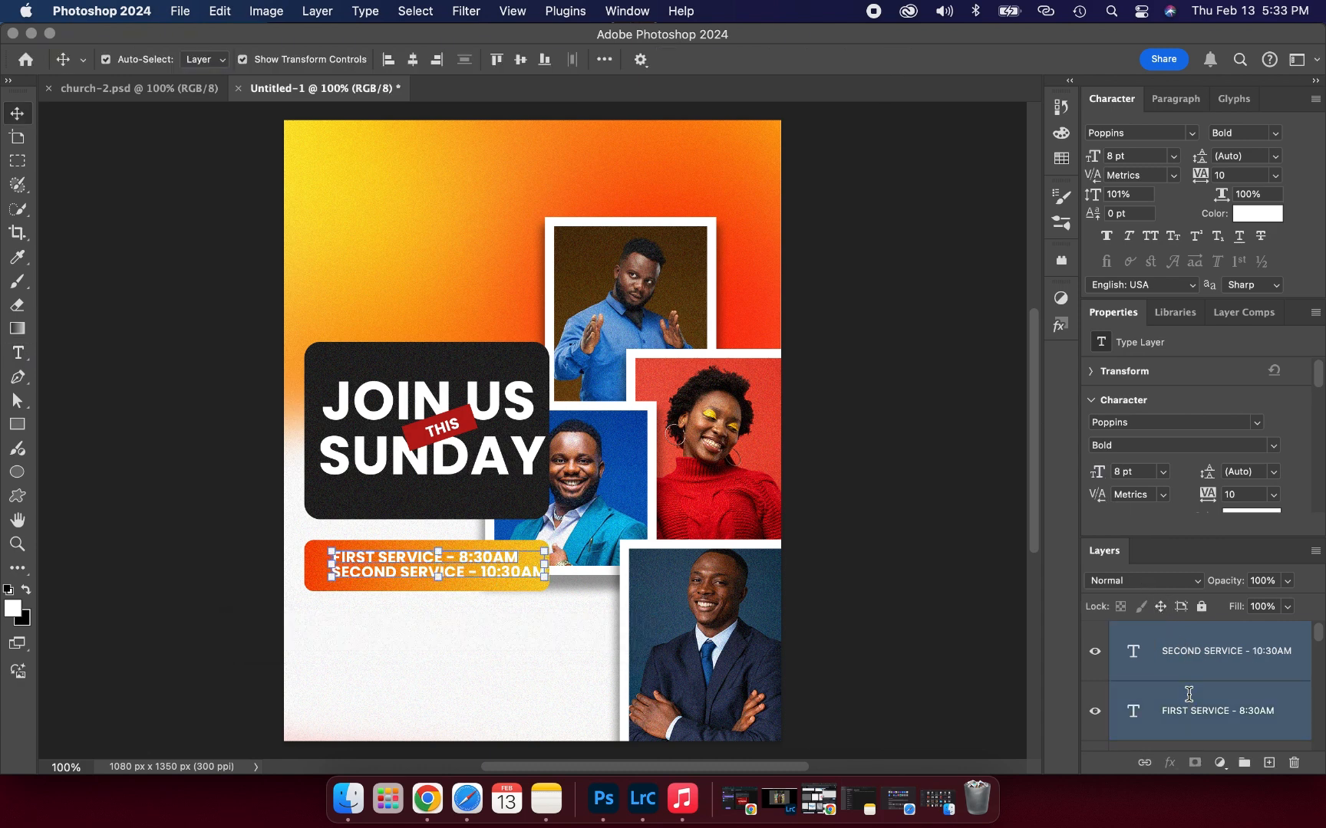
pyautogui.press('Left')
pyautogui.press('Left')
pyautogui.press('Left')
pyautogui.press('Left')
pyautogui.press('Left')
pyautogui.press('Left')
pyautogui.press('Left')
pyautogui.press('Left')
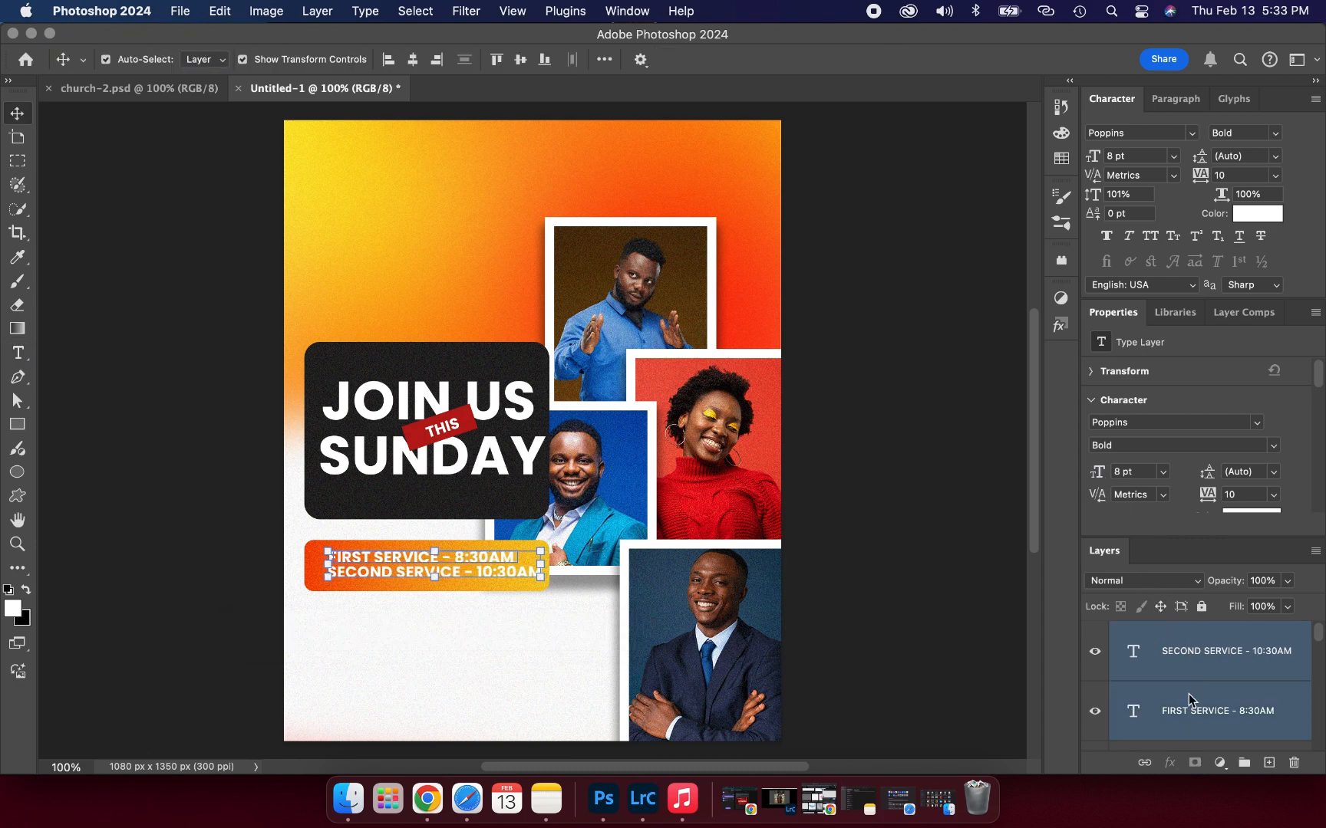
pyautogui.press('Left')
pyautogui.press('Left')
pyautogui.press('Left')
pyautogui.press('Left')
pyautogui.press('Left')
pyautogui.press('Left')
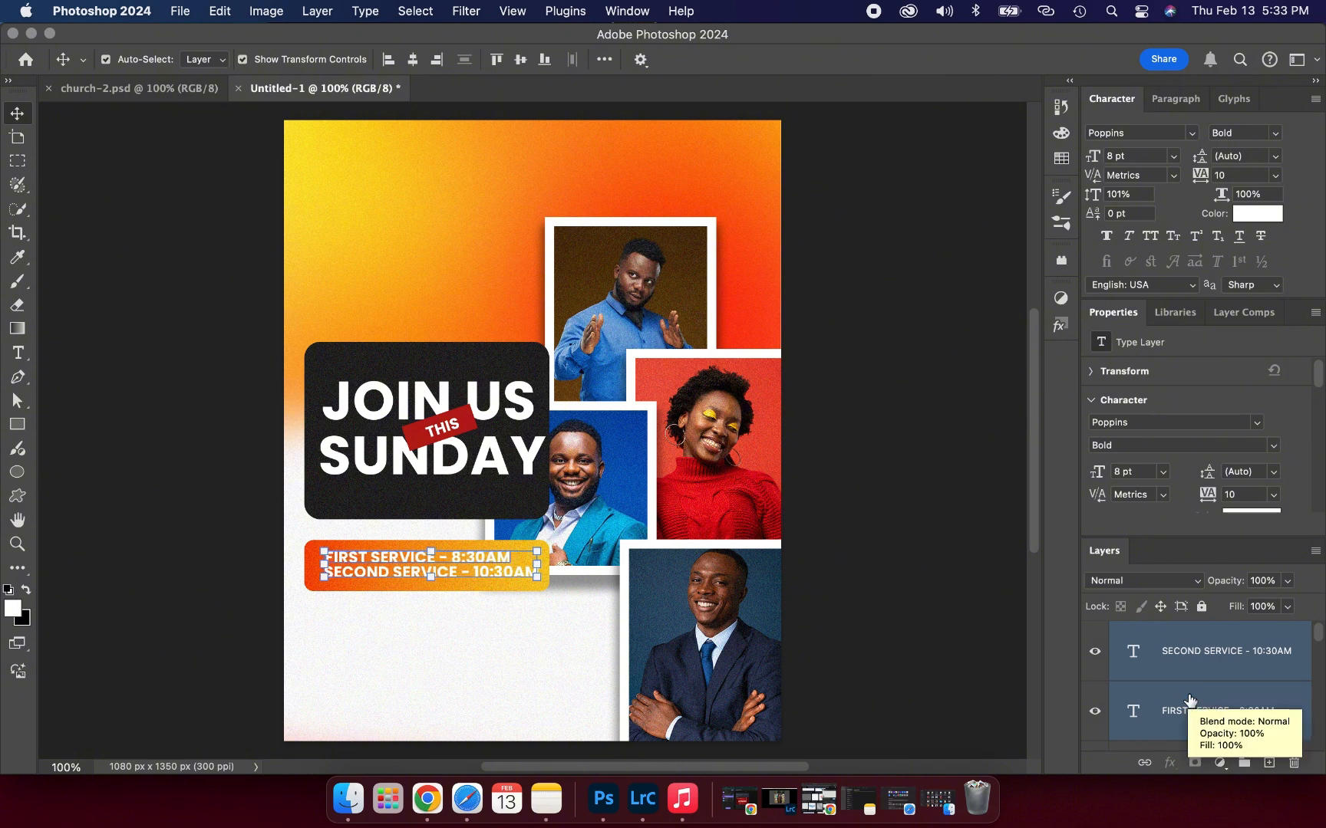
pyautogui.press('Left')
pyautogui.press('Left')
pyautogui.press('Left')
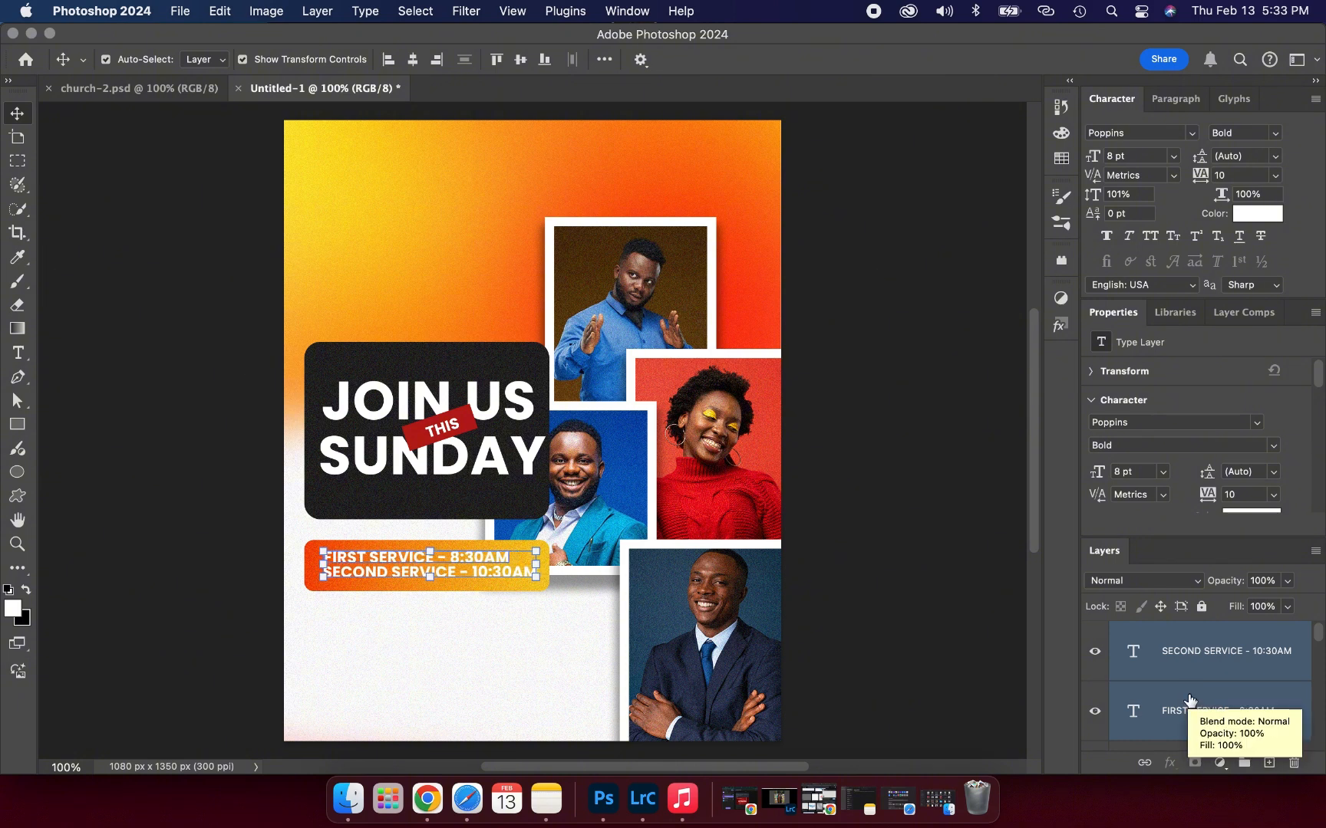
pyautogui.click(113, 459)
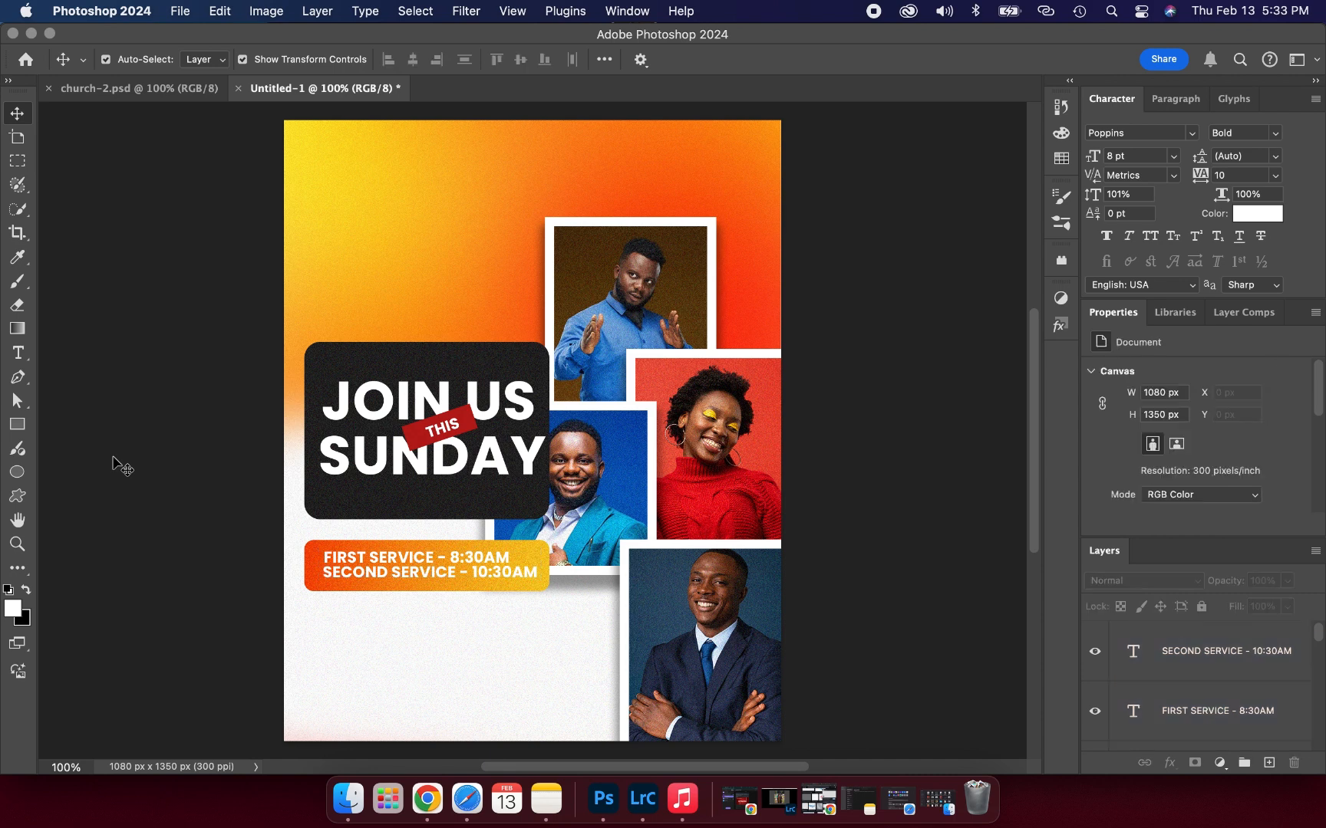
# Switch to Finder, place the red location pin JPG from the church folder into the flyer, scale it to 32.92% and apply the transform
pyautogui.click(352, 800)
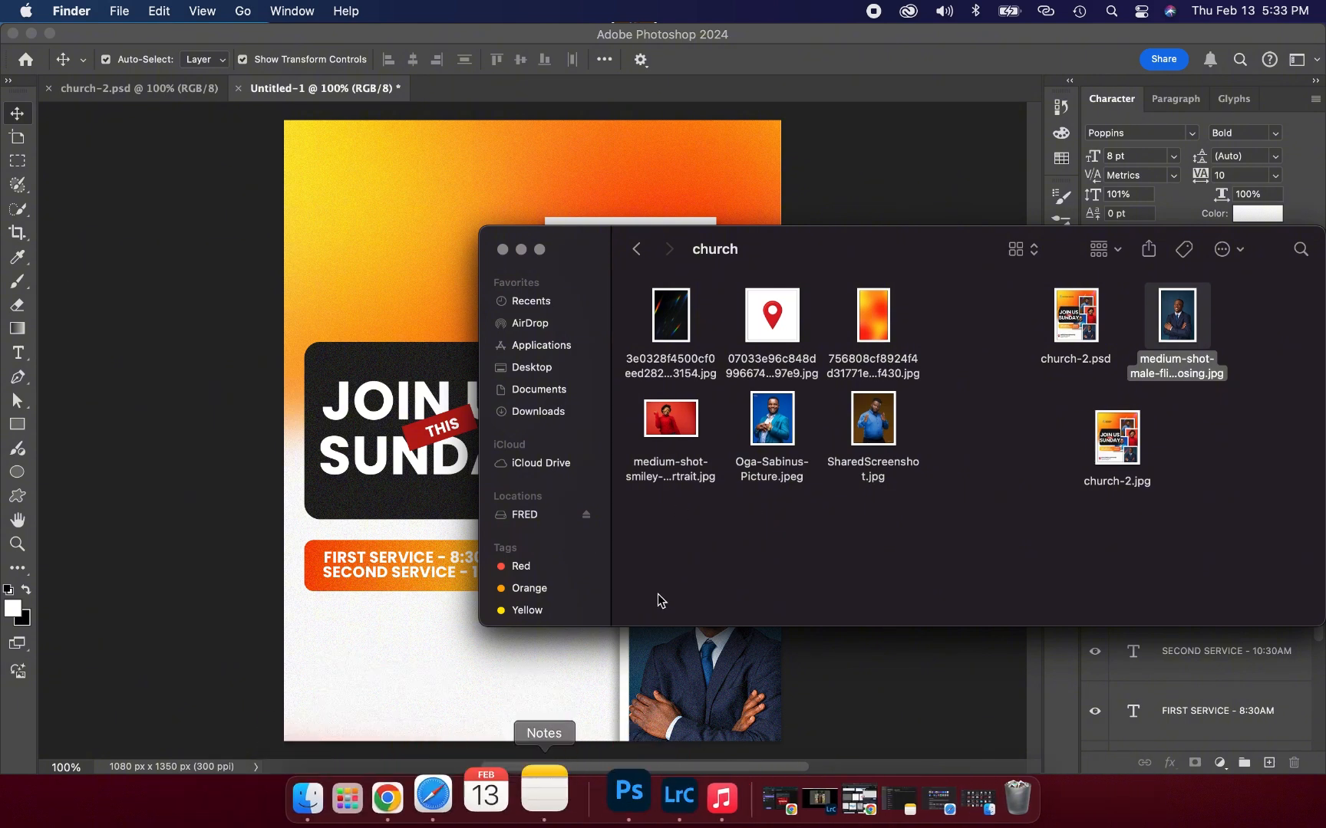
pyautogui.moveTo(771, 331); pyautogui.dragTo(415, 651)
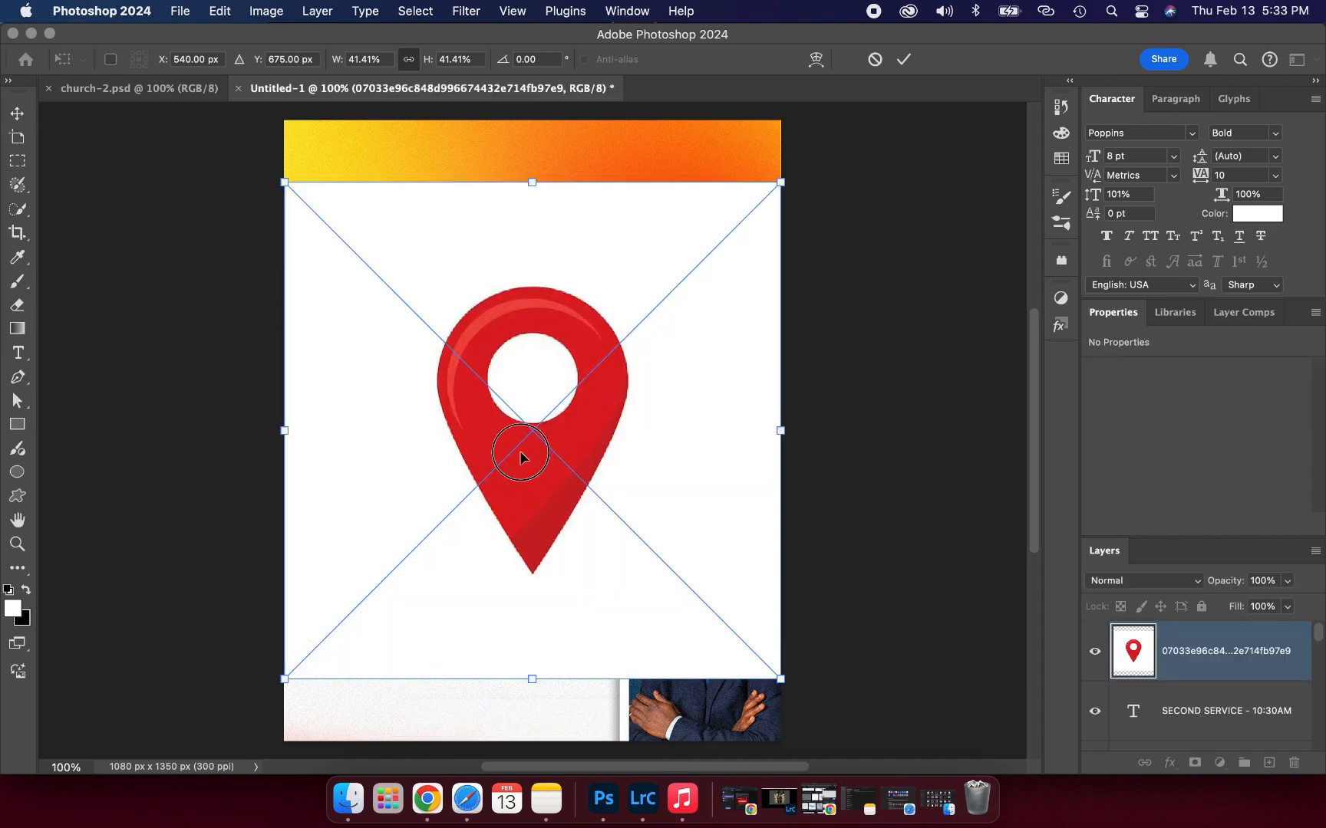
pyautogui.moveTo(521, 459); pyautogui.dragTo(454, 497)
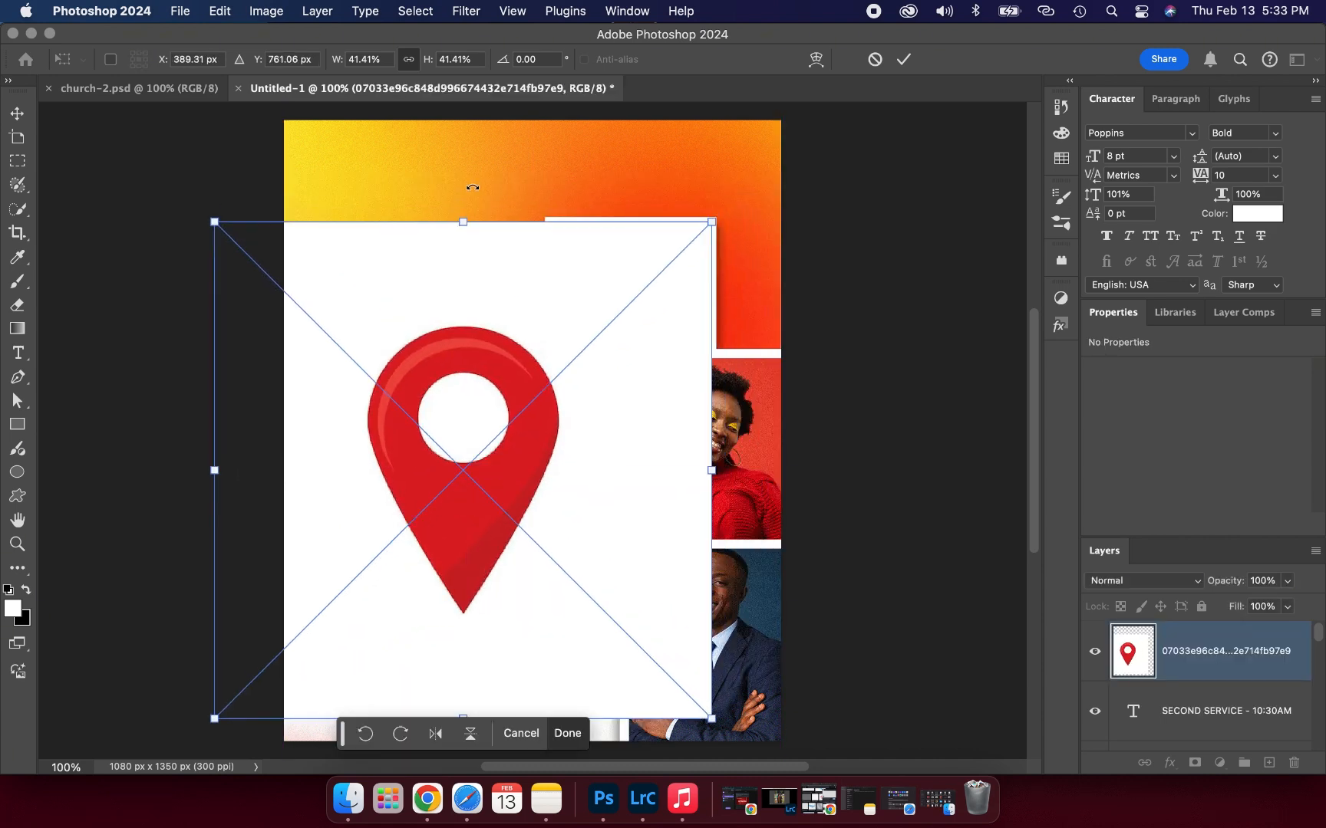
pyautogui.moveTo(462, 223); pyautogui.dragTo(491, 325)
pyautogui.rightClick(473, 414)
pyautogui.click(529, 396)
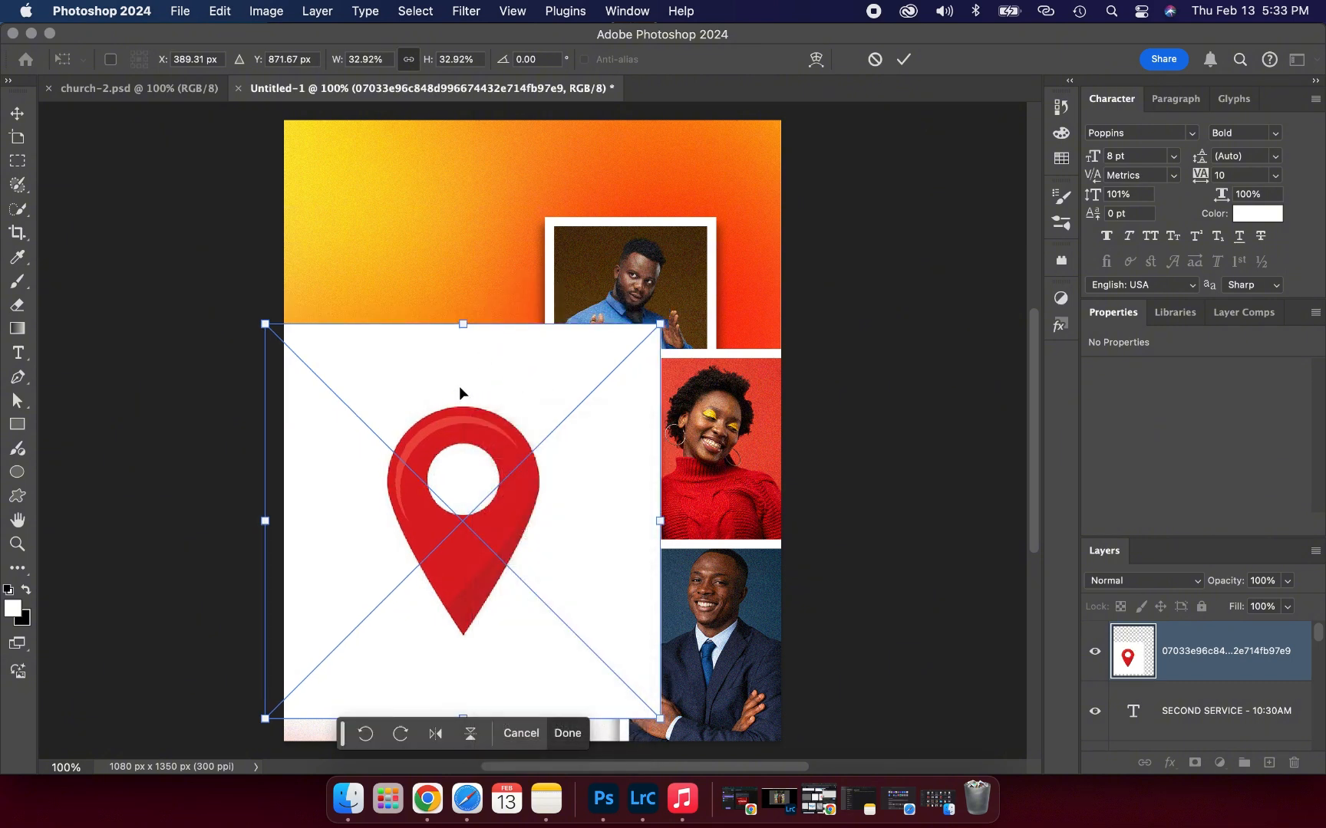
pyautogui.moveTo(501, 381); pyautogui.dragTo(553, 370)
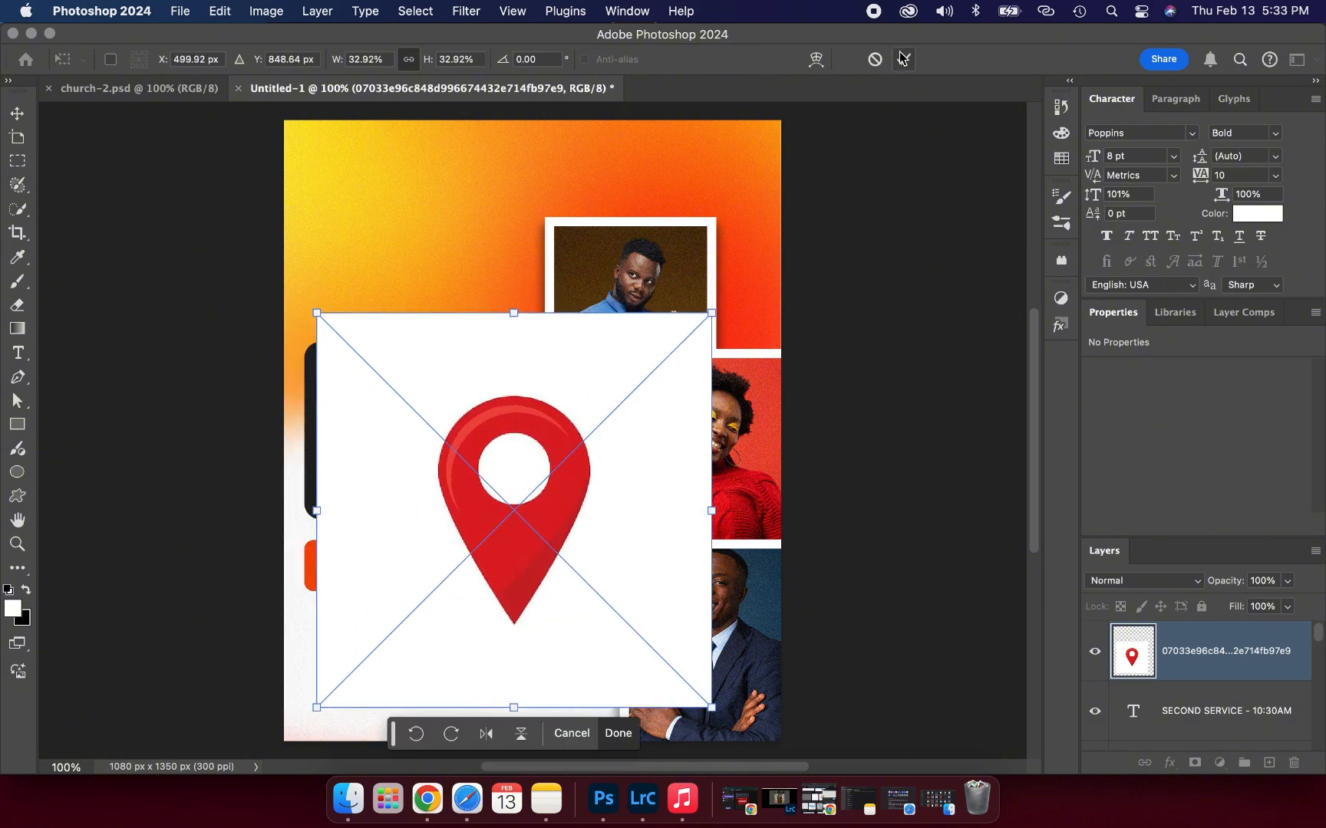
pyautogui.click(901, 58)
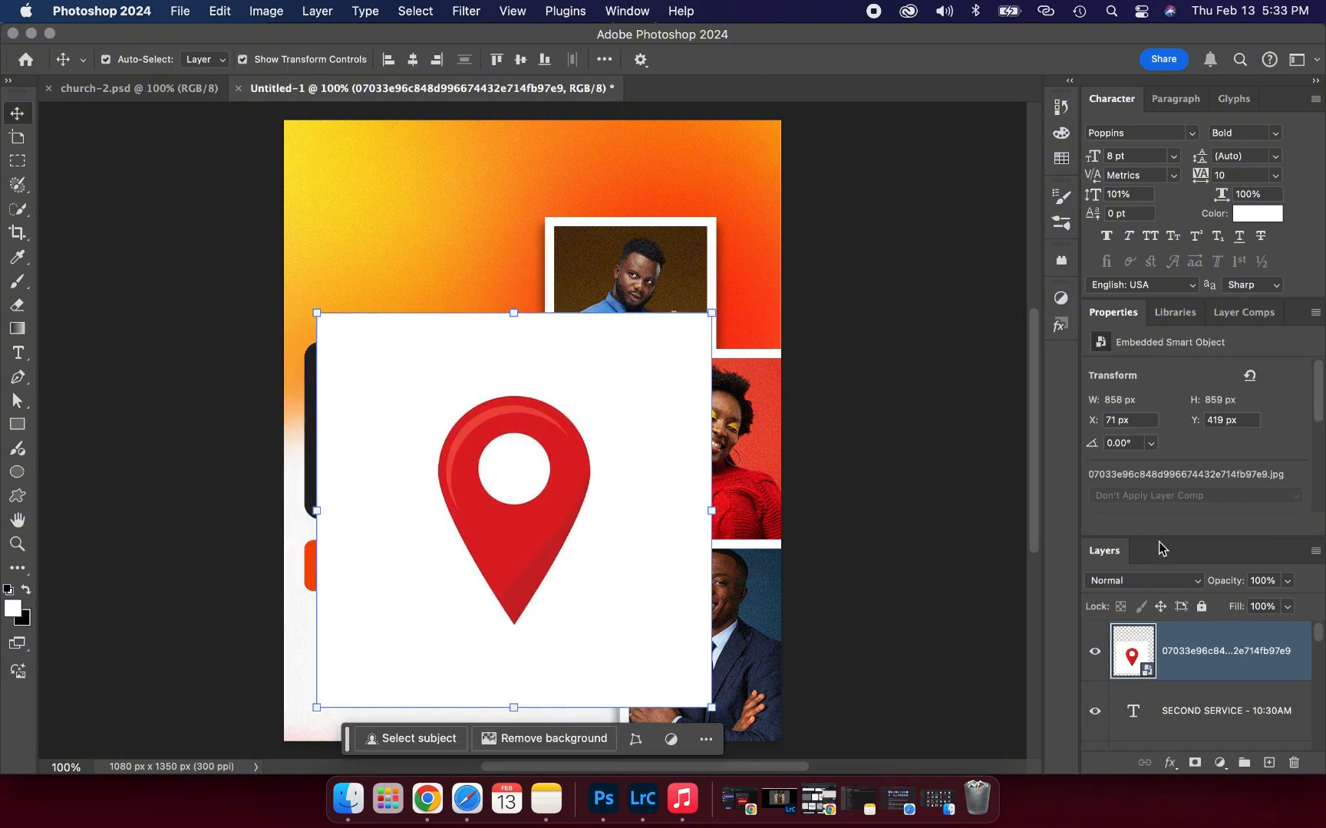
# Rasterize the location pin layer and remove its white background
pyautogui.rightClick(1186, 656)
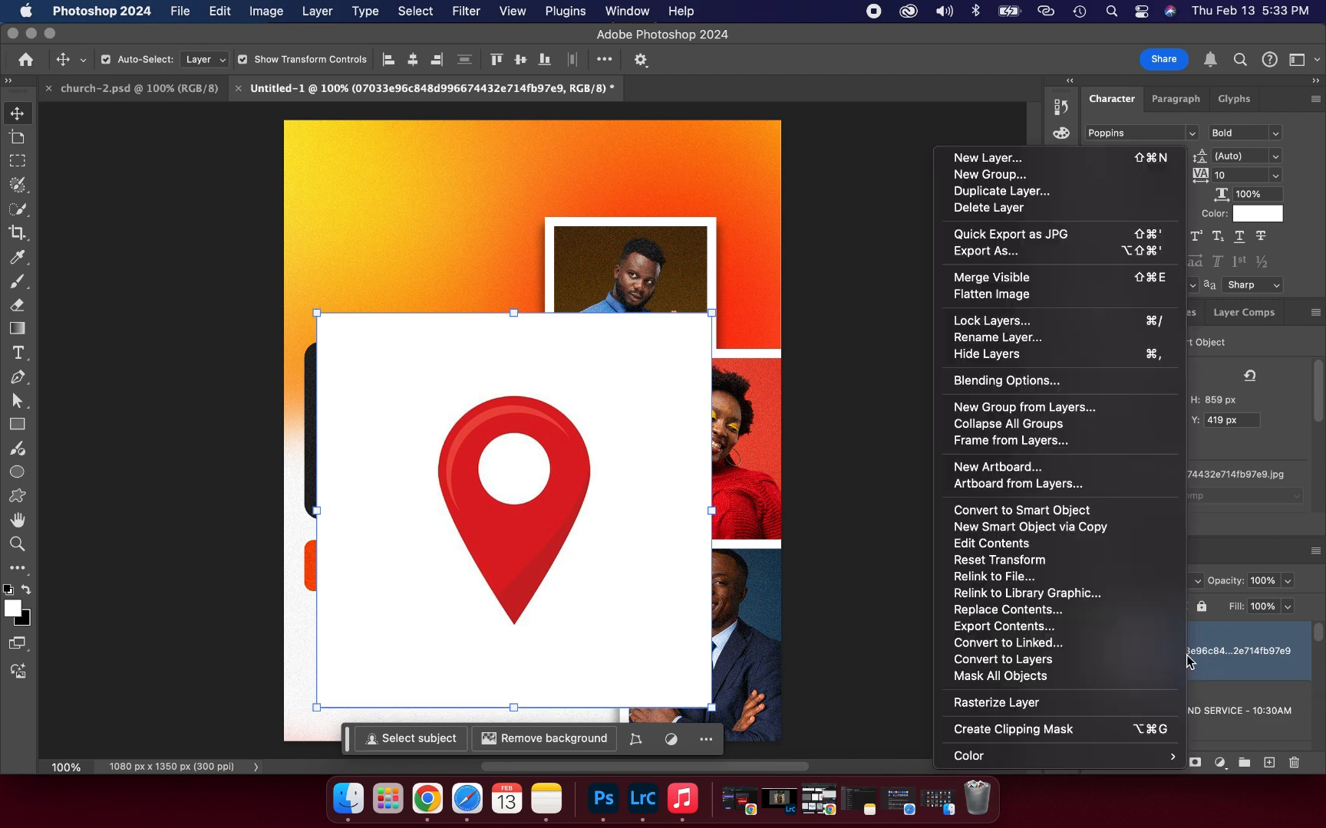
pyautogui.click(1073, 700)
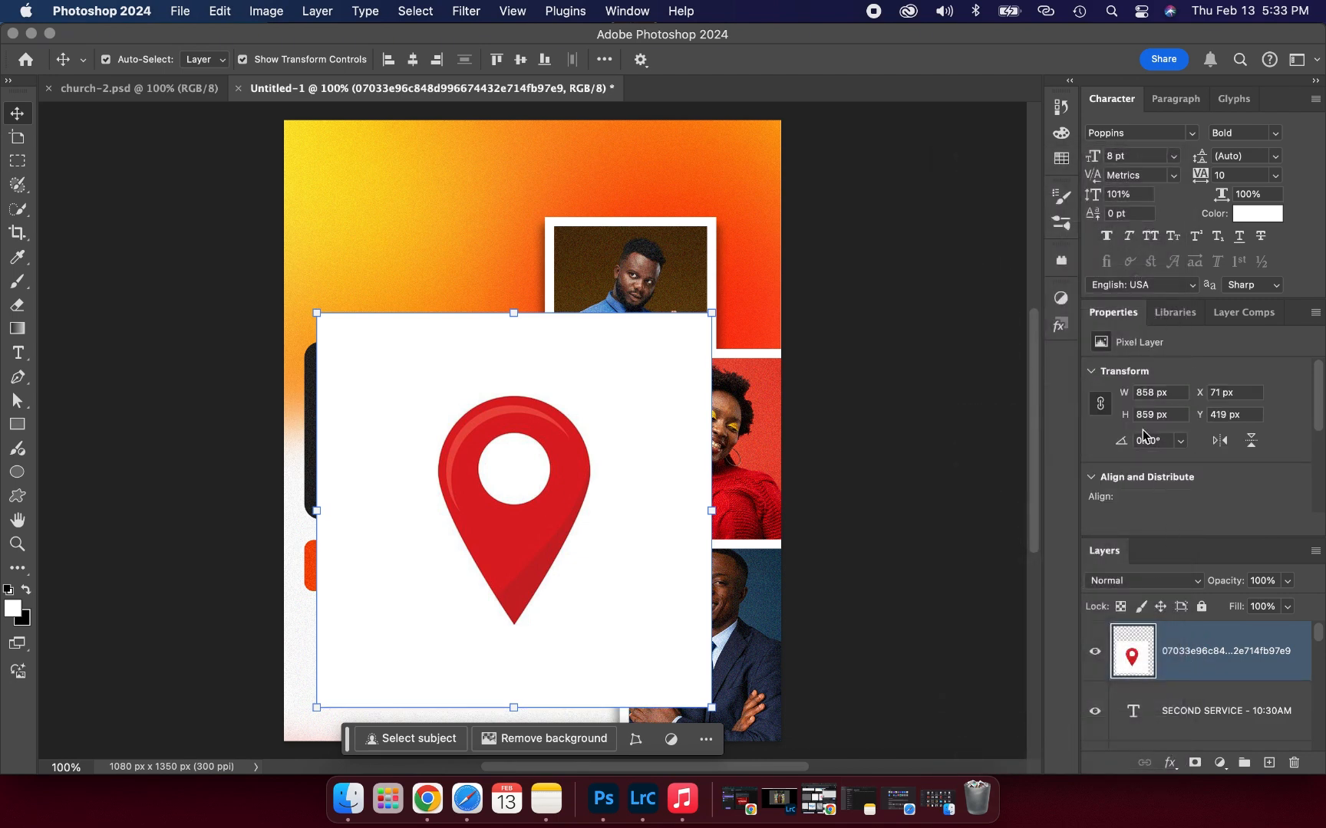
pyautogui.scroll(-5, 1159, 444)
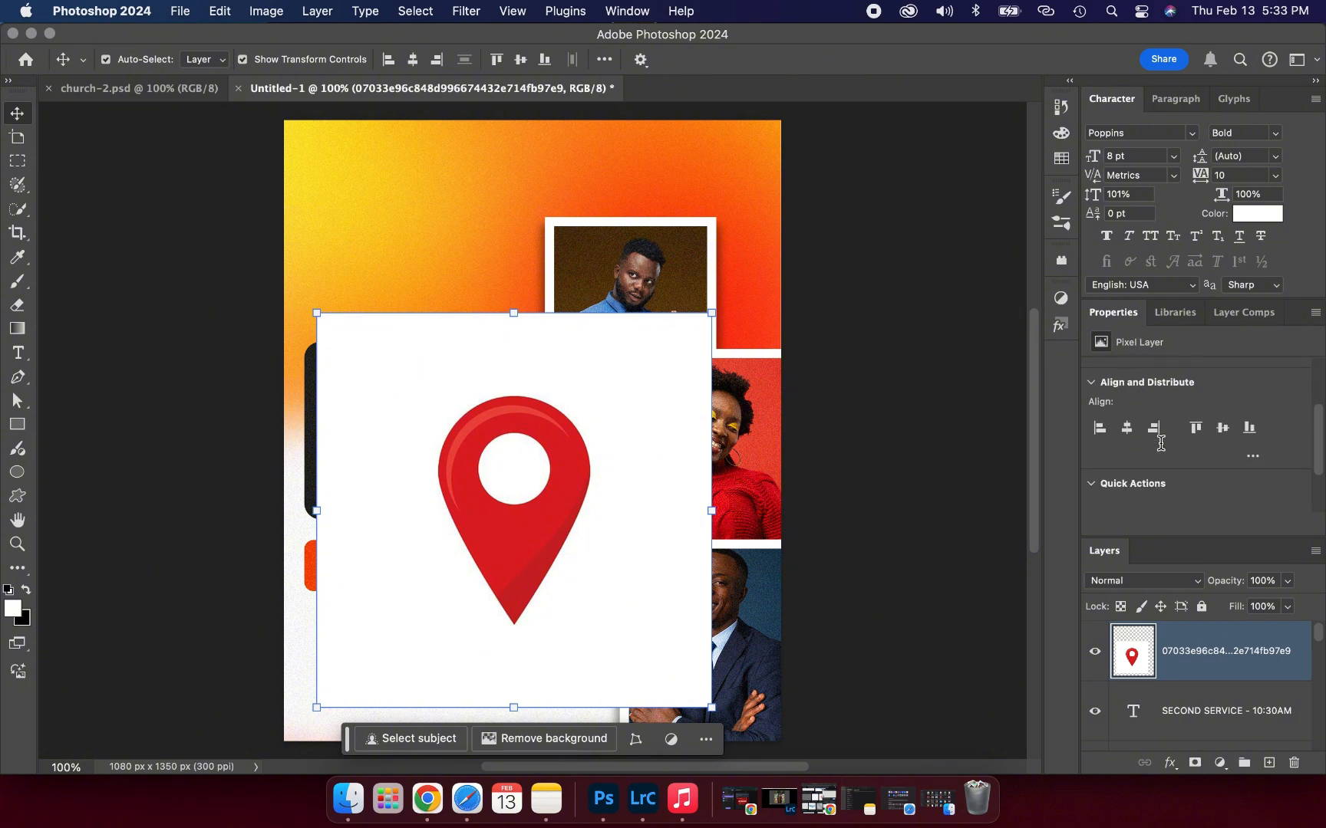
pyautogui.click(1143, 434)
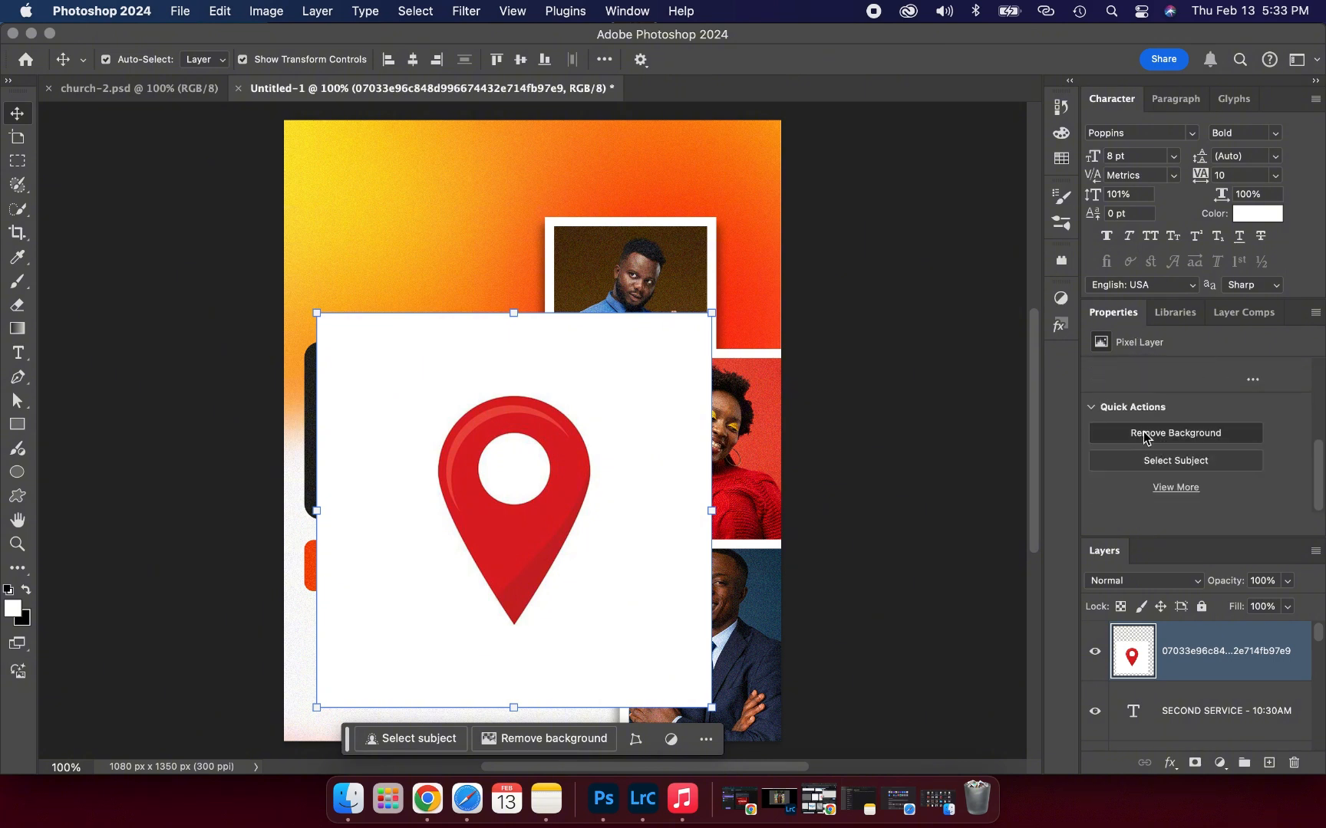
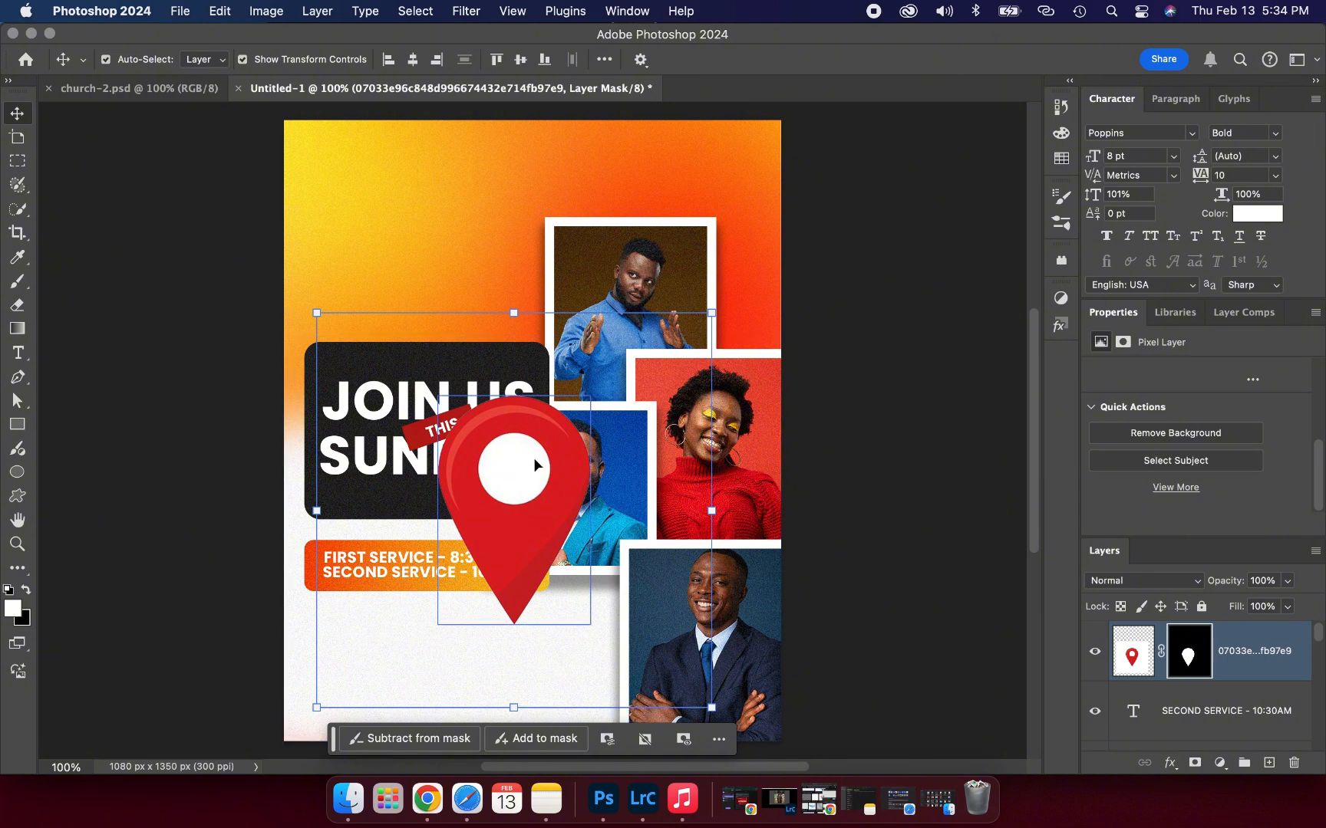
# Select the white circle inside the pin with the Quick Selection tool, delete it and deselect
pyautogui.press('w')
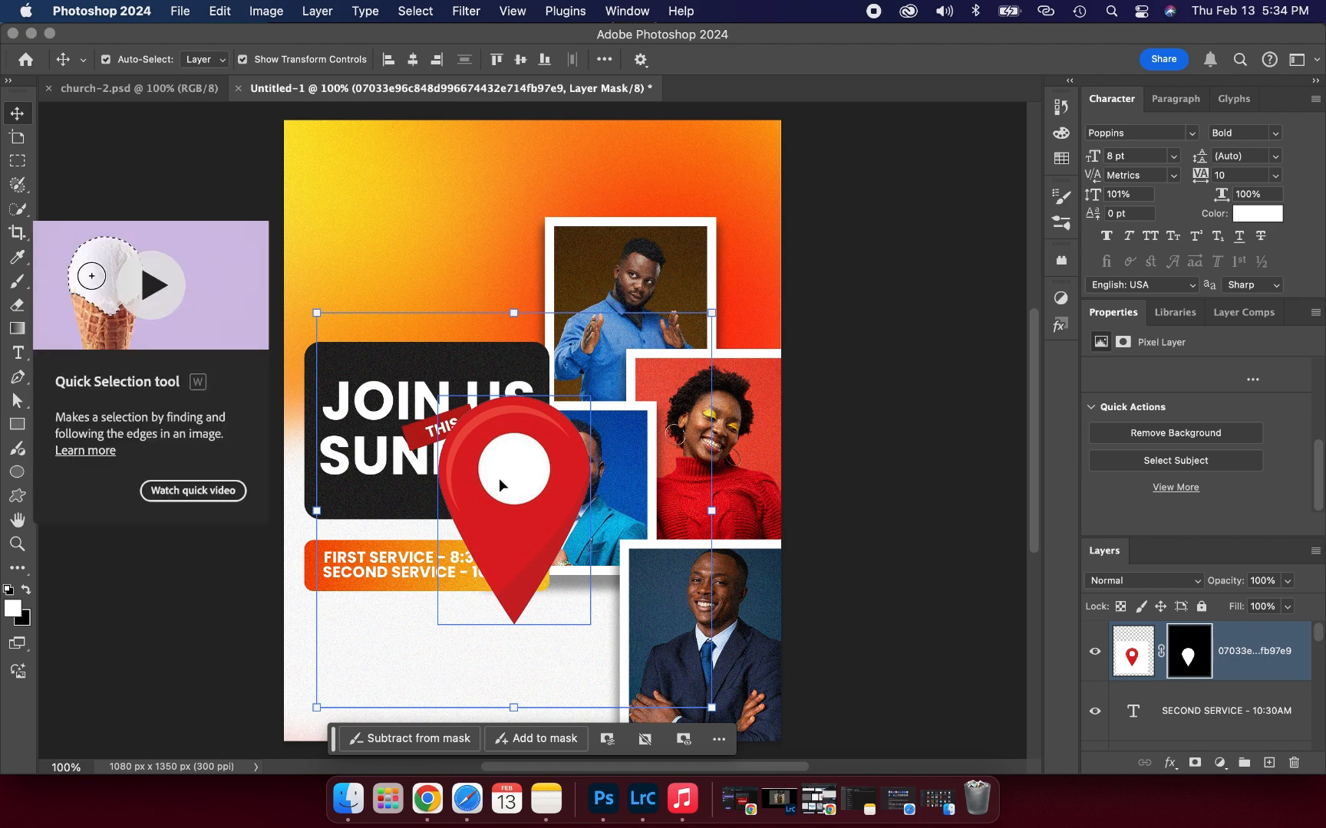
pyautogui.click(11, 213)
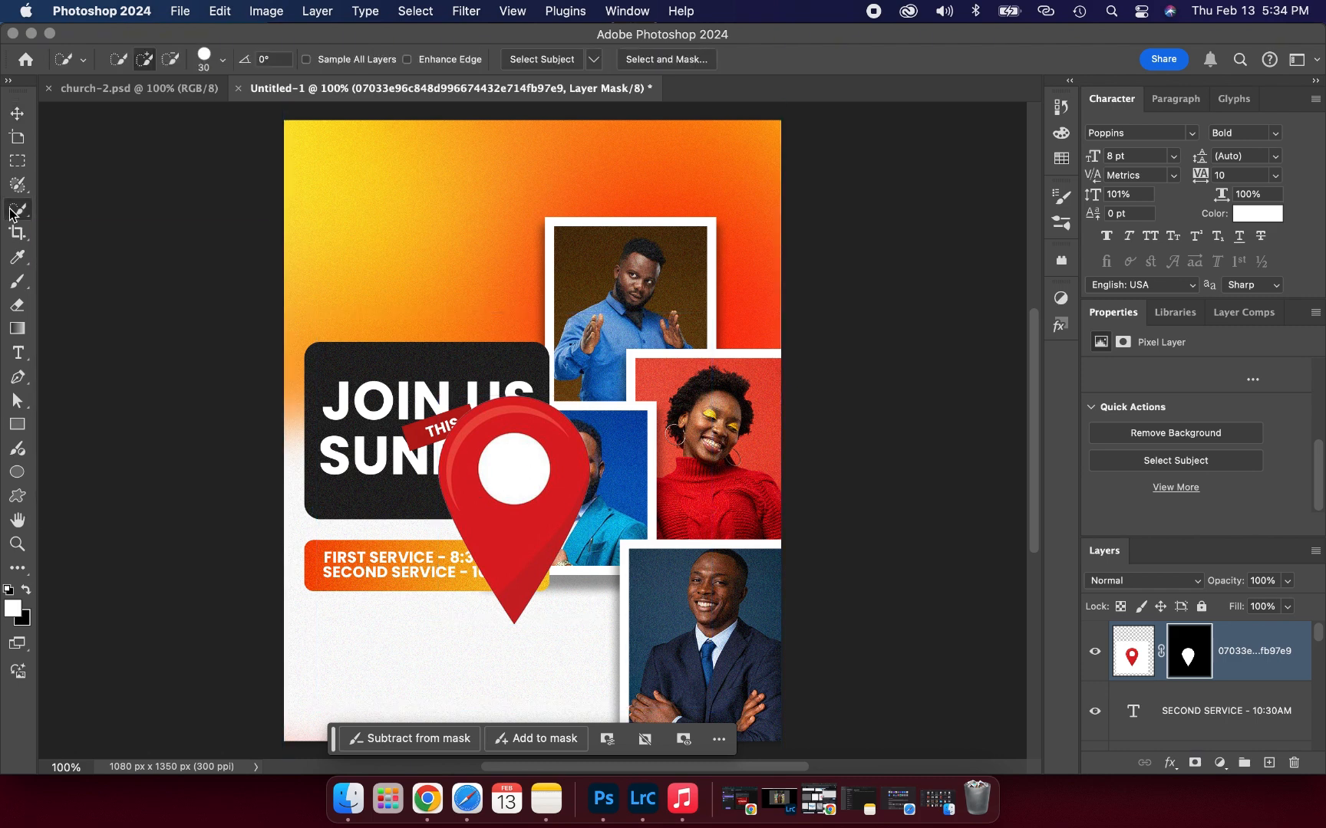
pyautogui.click(514, 474)
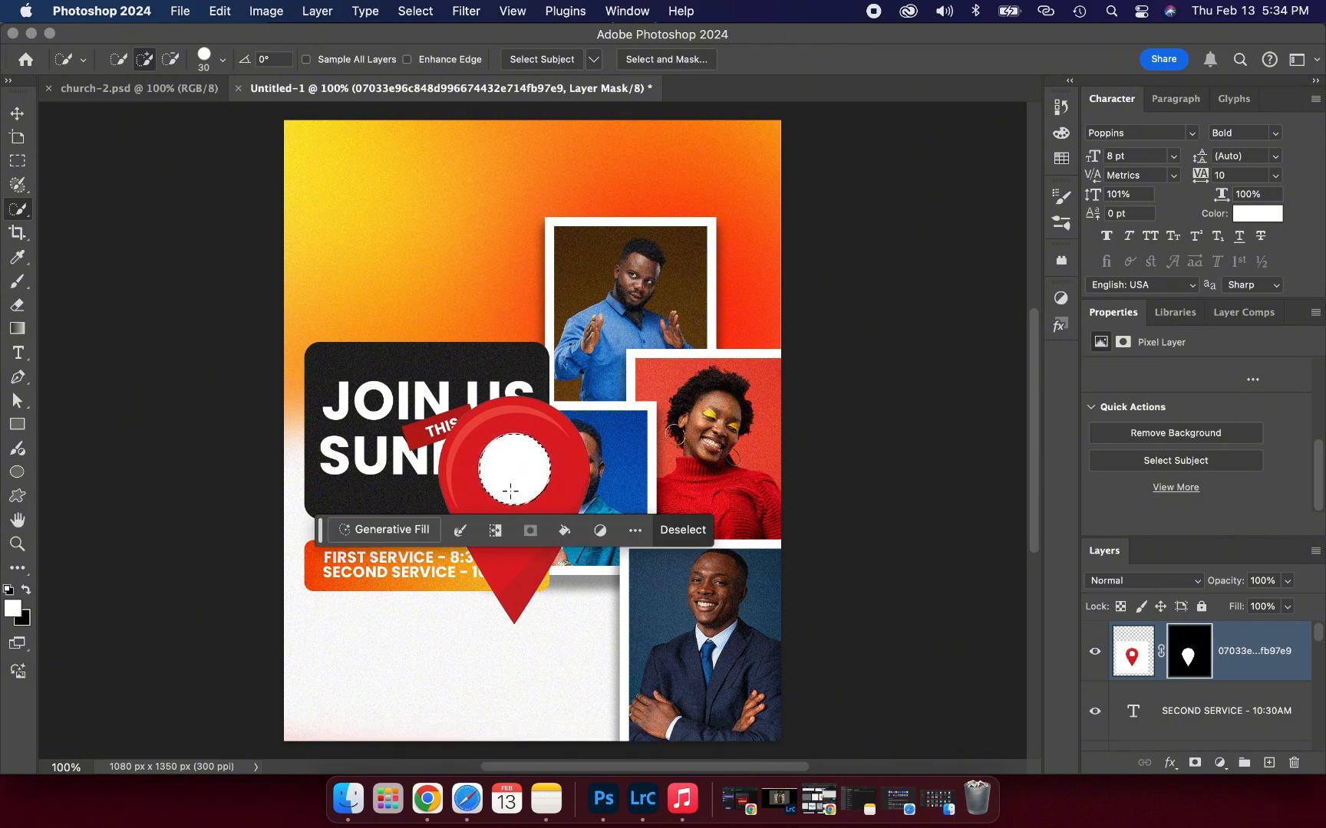
pyautogui.press('Delete')
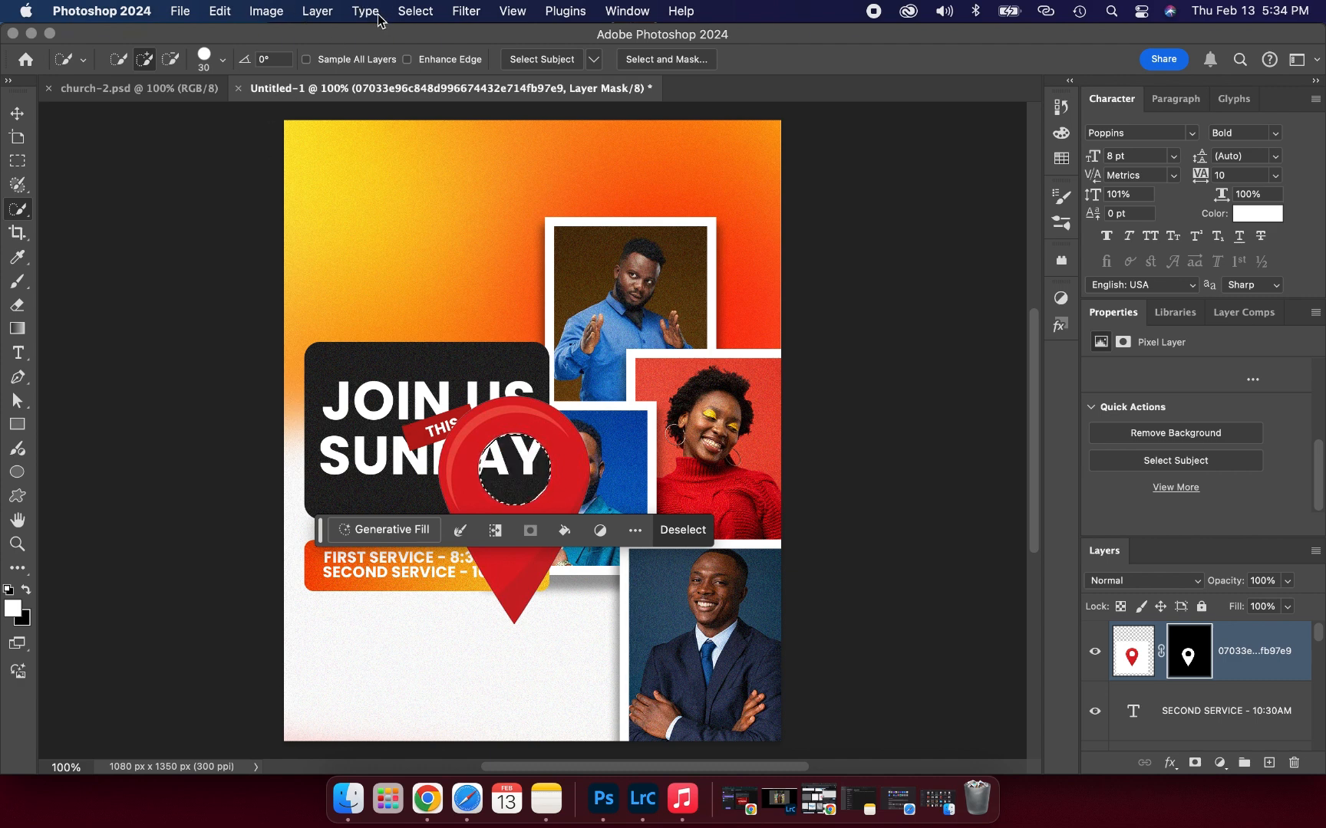
pyautogui.click(415, 11)
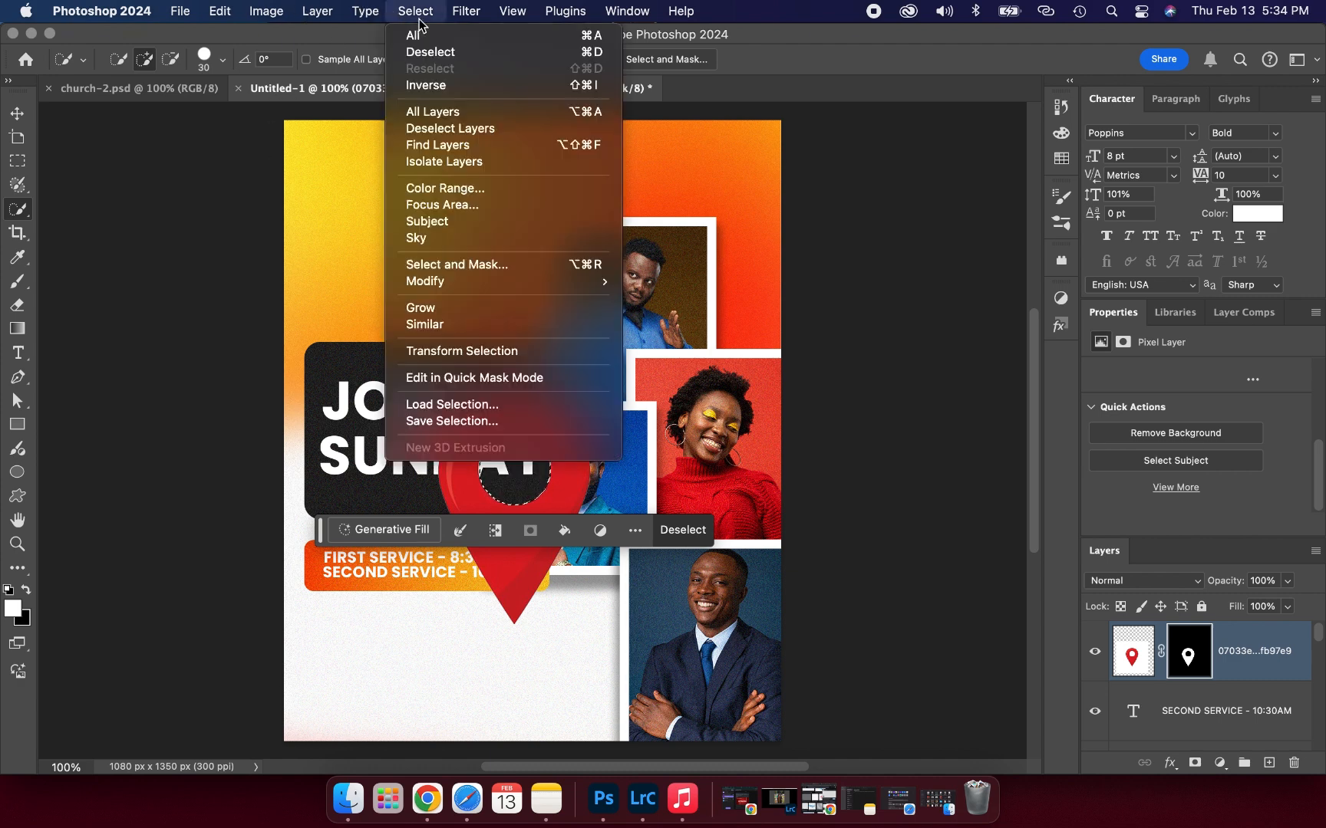
pyautogui.click(420, 52)
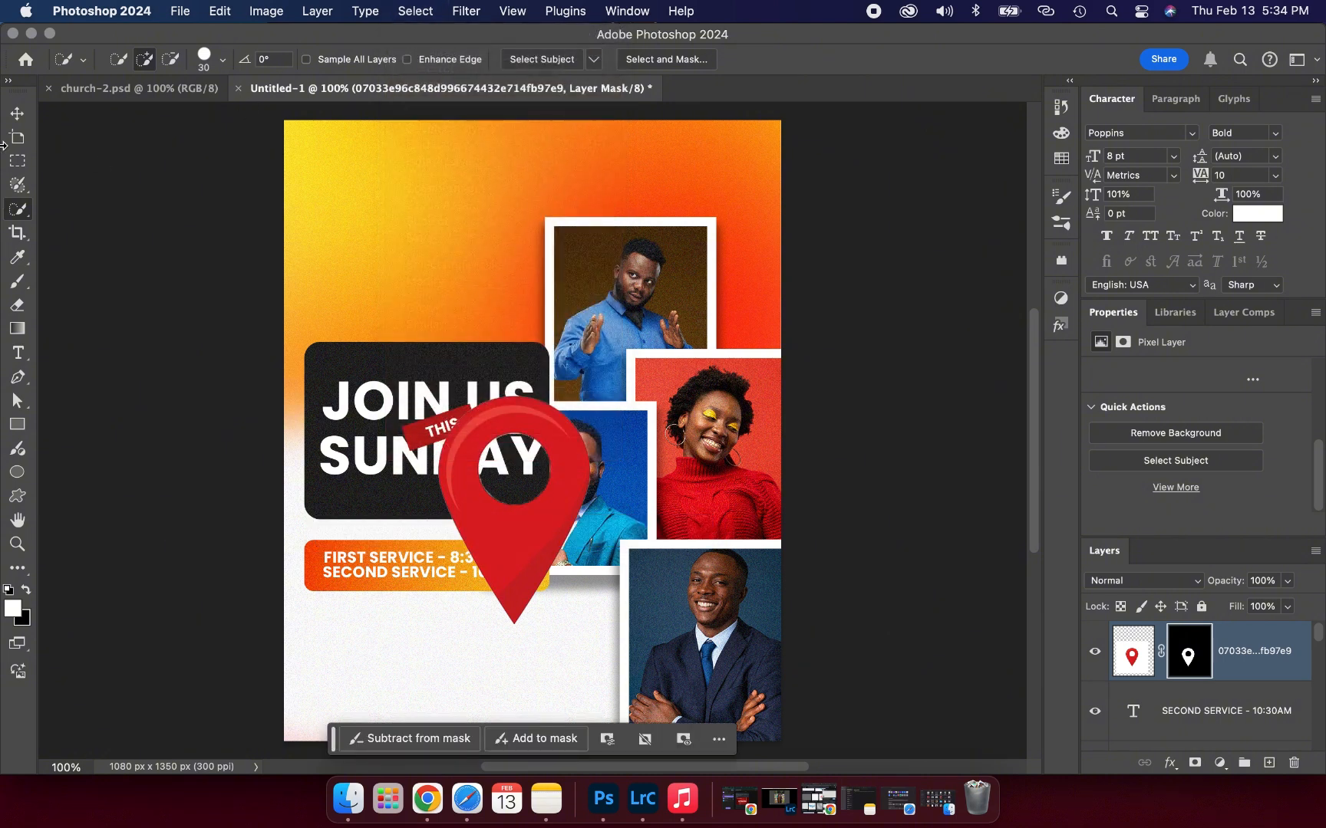
# Scale the location pin to 15.72%, place it near the flyer's lower-left corner below the service bar, apply the transform and deselect
pyautogui.click(17, 113)
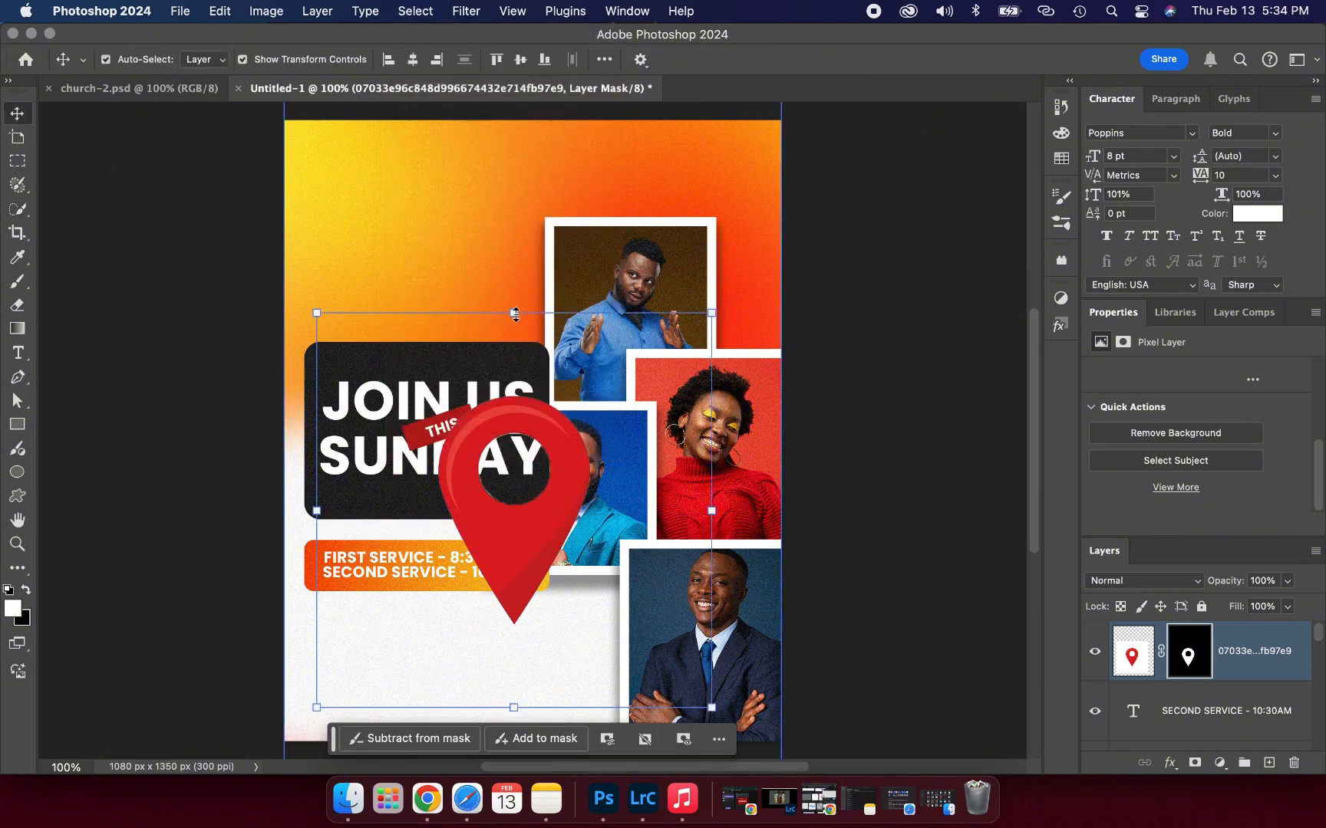
pyautogui.moveTo(514, 314); pyautogui.dragTo(334, 682)
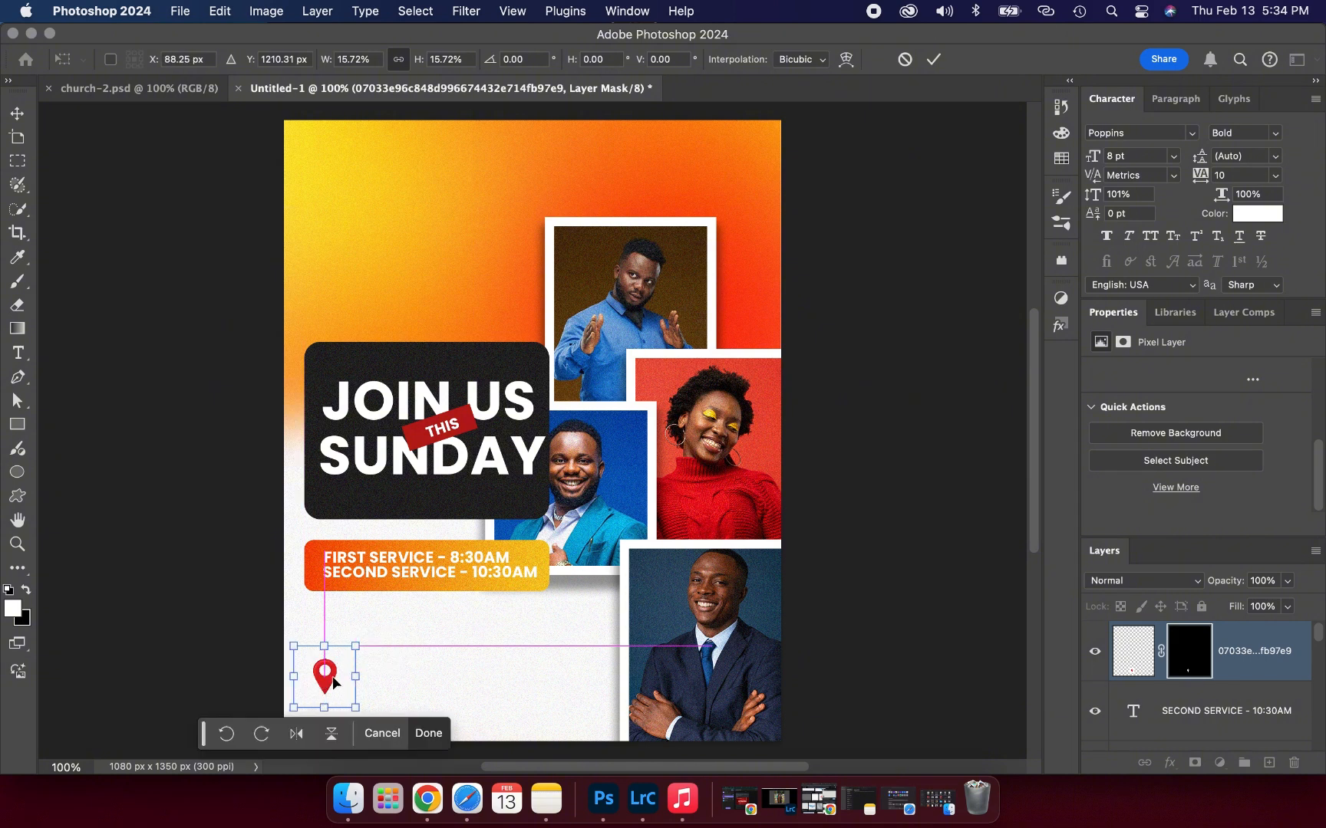
pyautogui.click(934, 61)
pyautogui.click(954, 230)
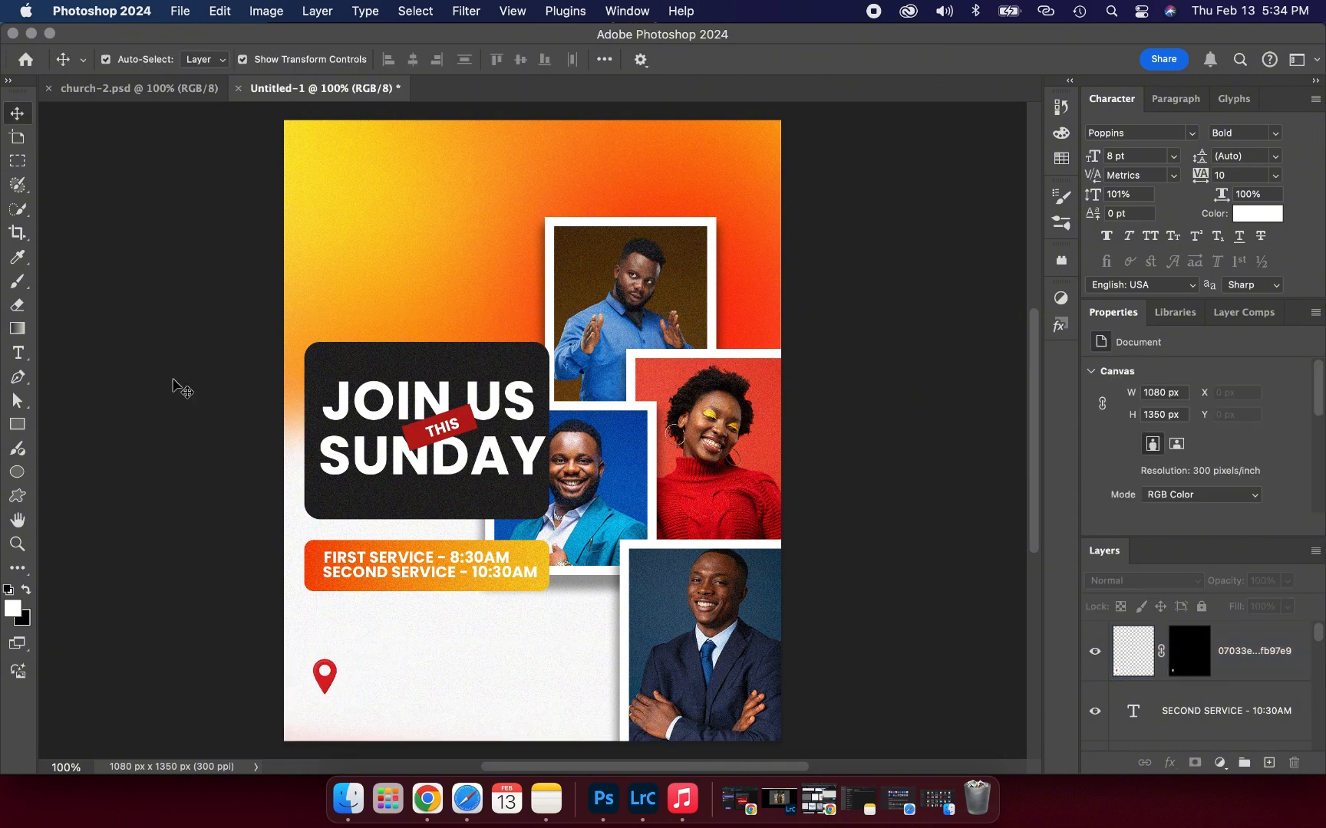
# Activate the Type tool and set the text color to black (000000)
pyautogui.click(18, 354)
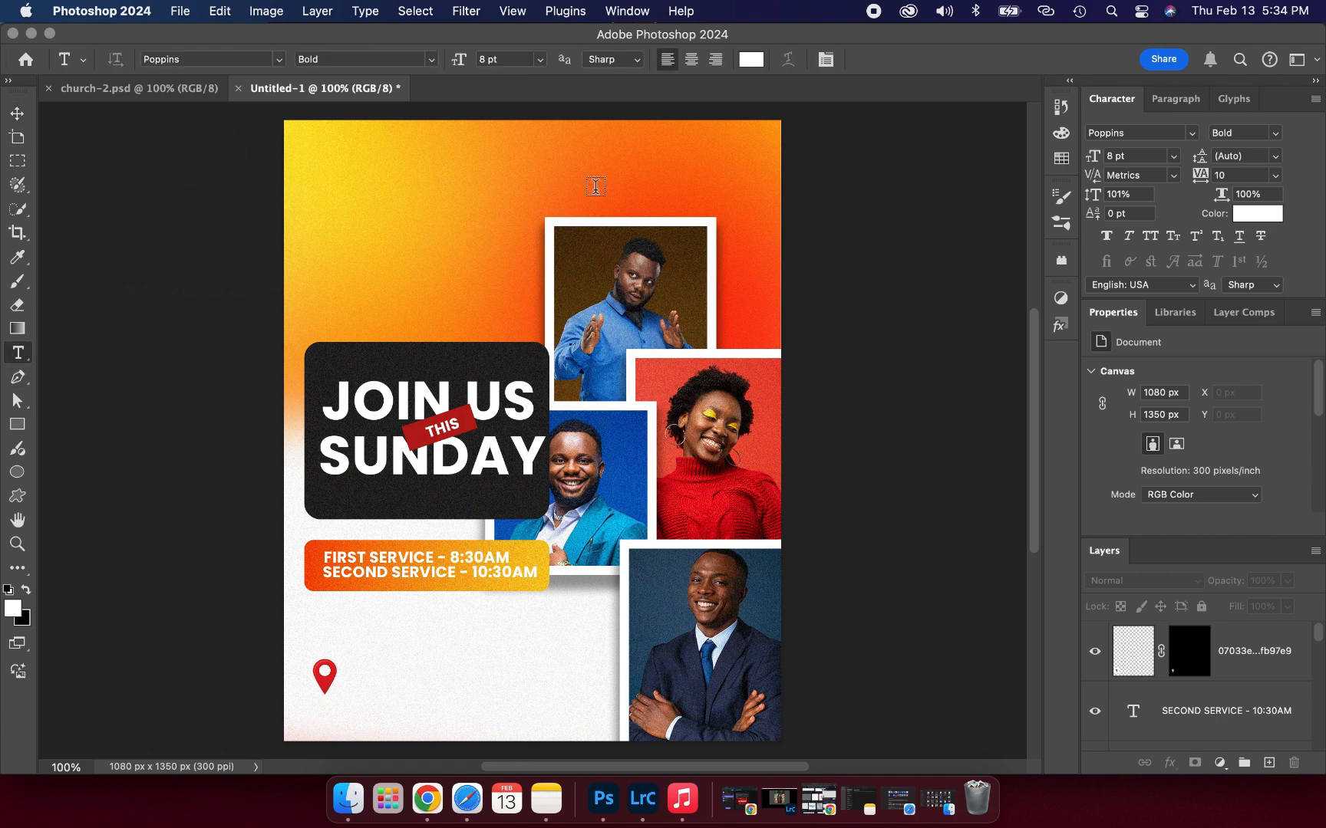
pyautogui.click(750, 61)
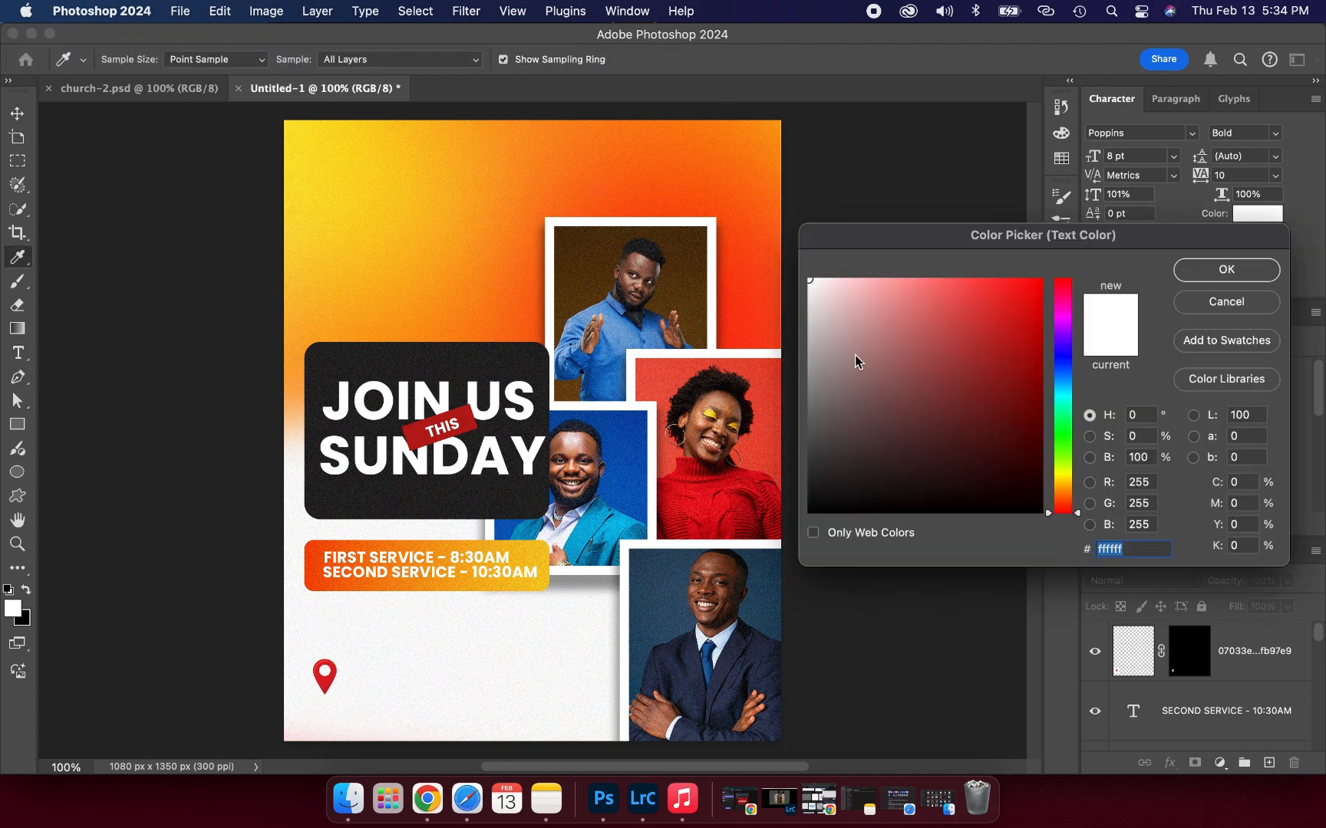
pyautogui.moveTo(850, 417); pyautogui.dragTo(779, 567)
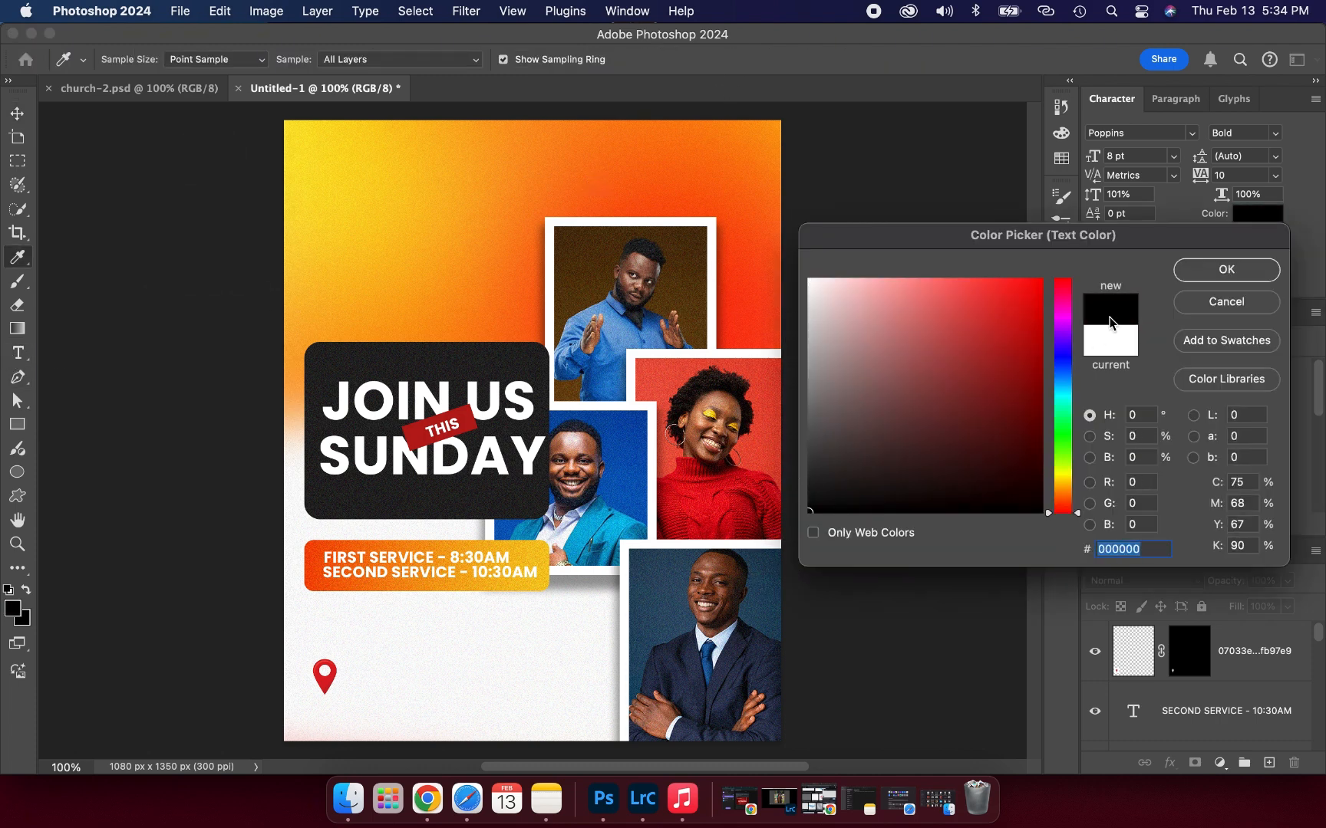
pyautogui.click(1200, 270)
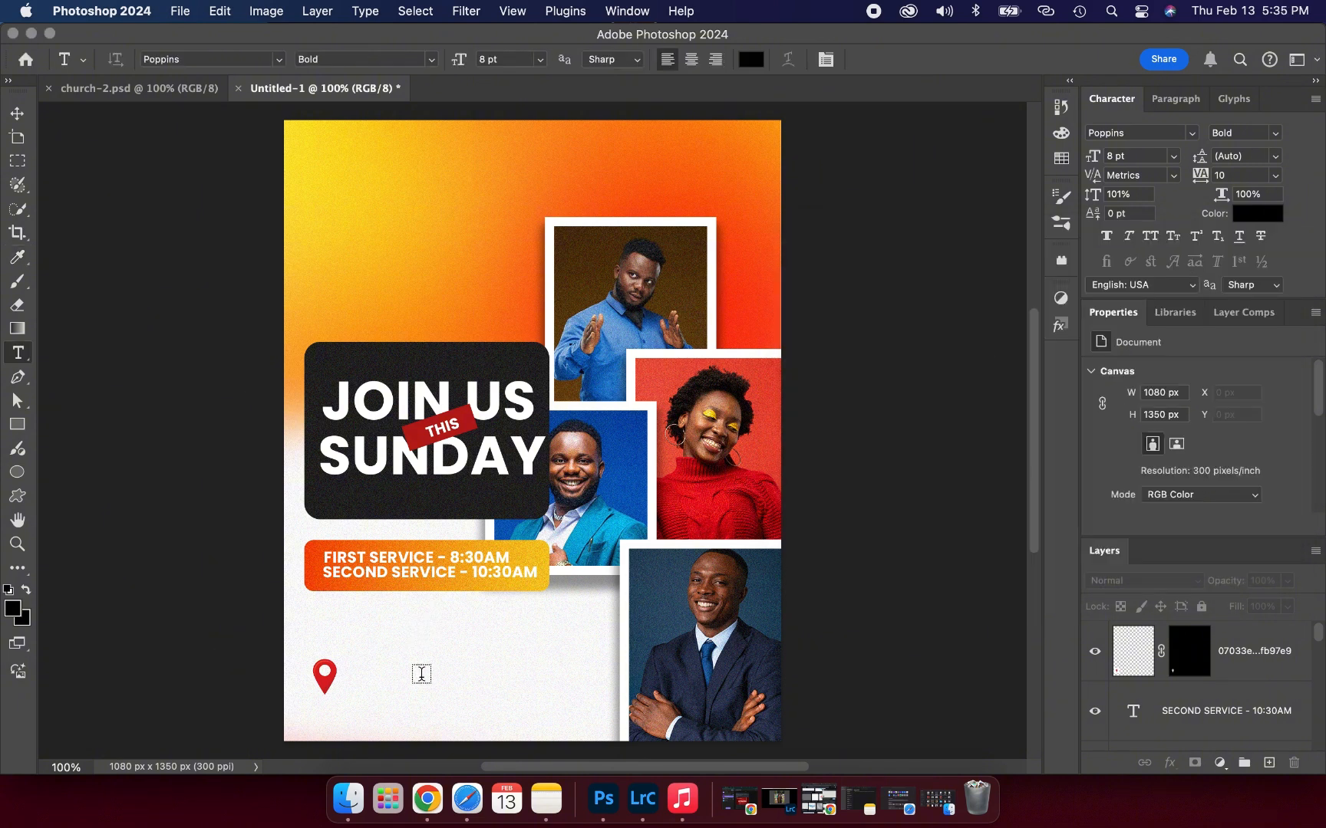
# Add the text "All Christian Fellowship" in mixed case to the right of the location pin and commit it
pyautogui.click(411, 683)
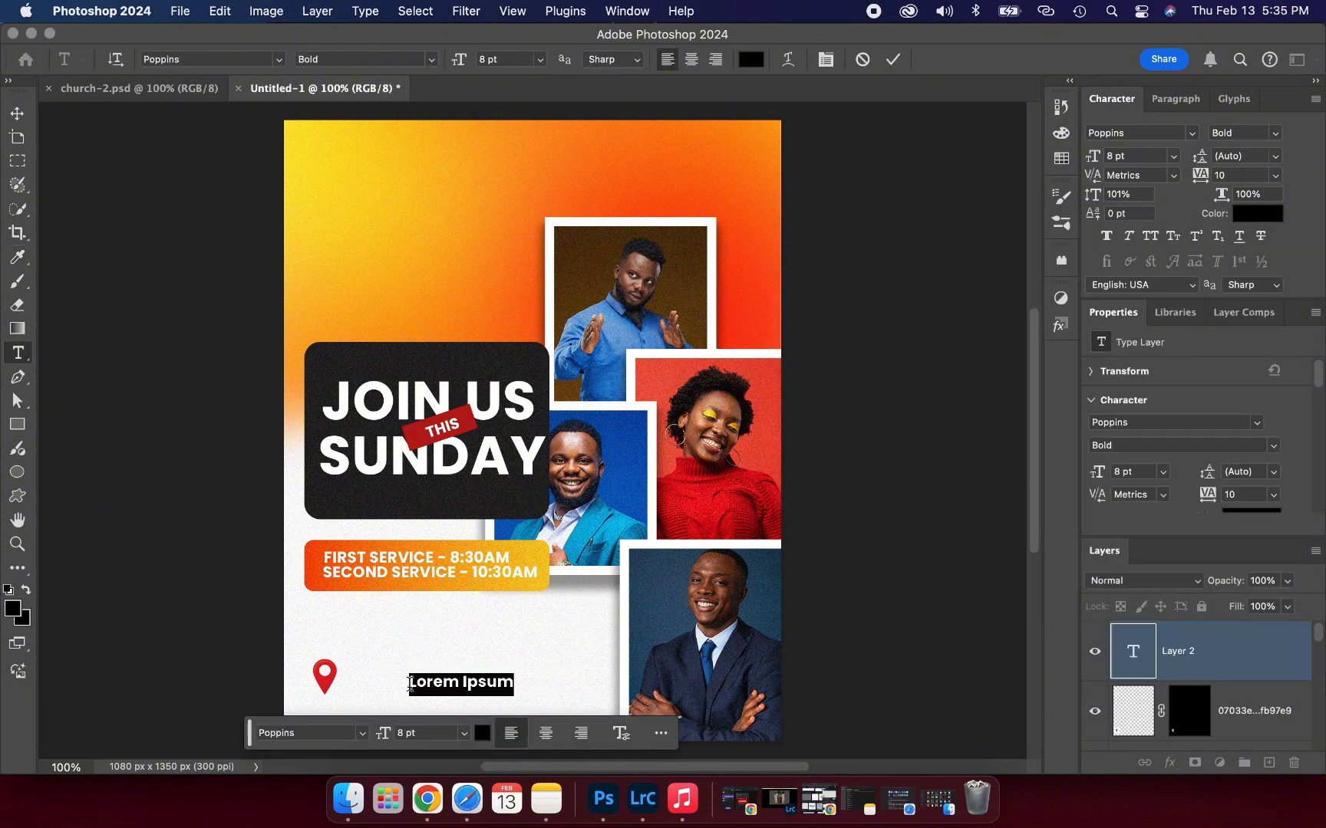
pyautogui.write('A')
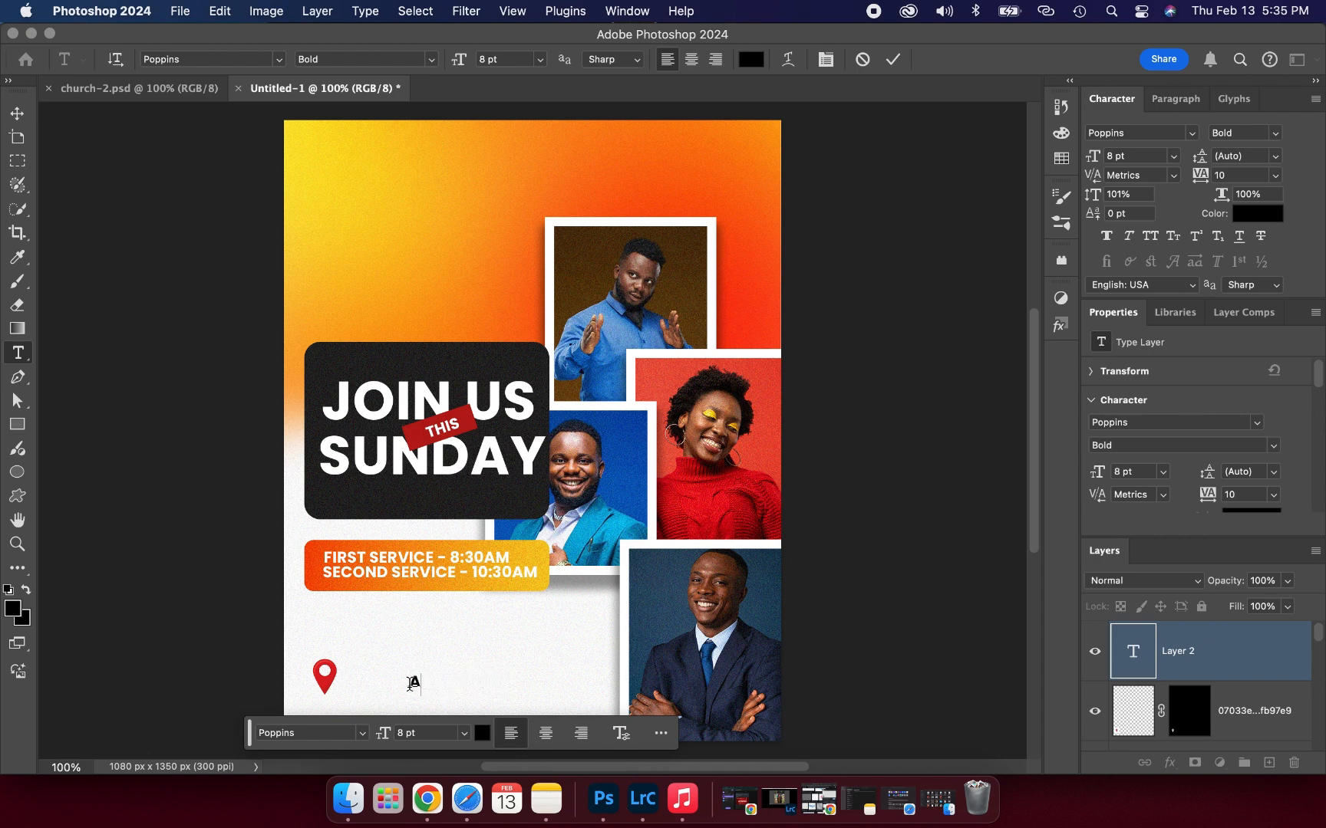
pyautogui.write('ll')
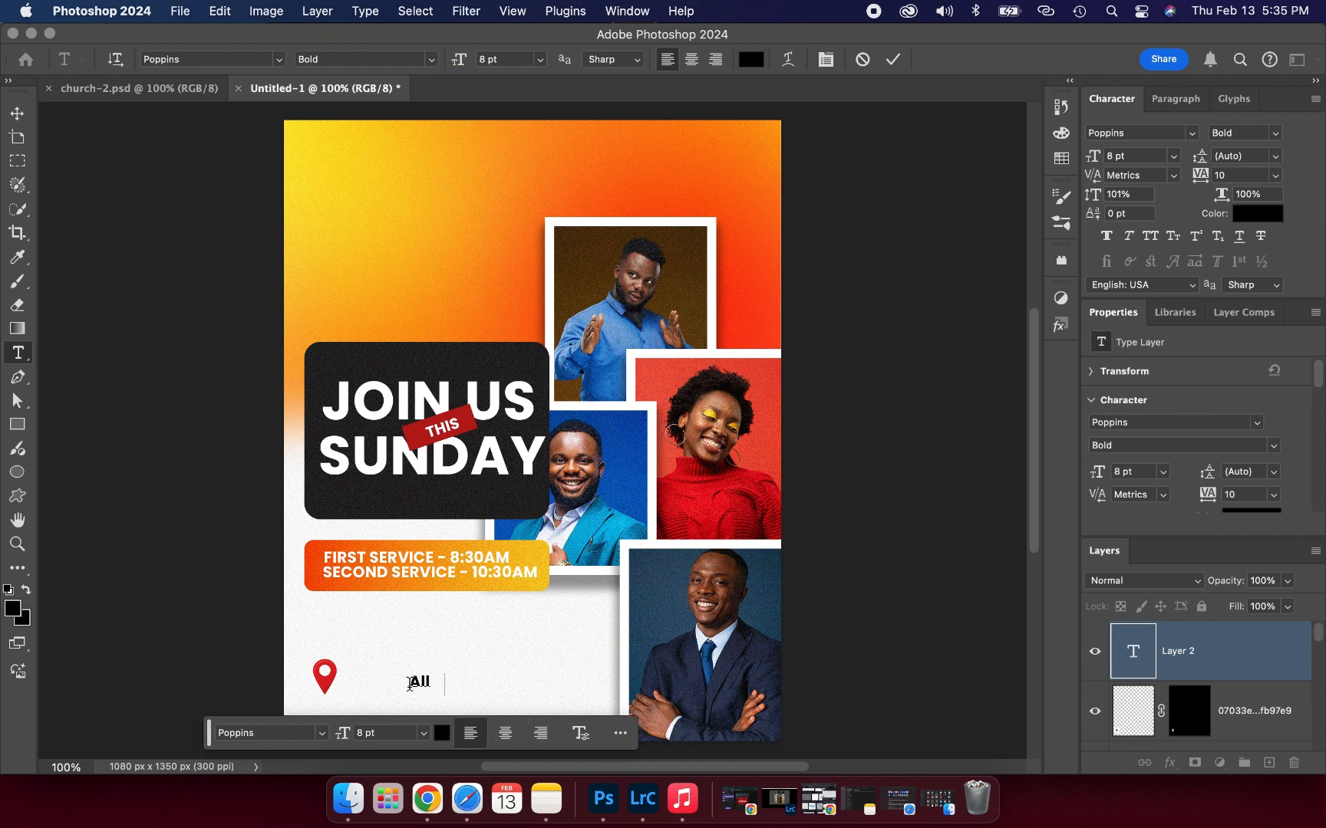
pyautogui.write(' CHRISTI')
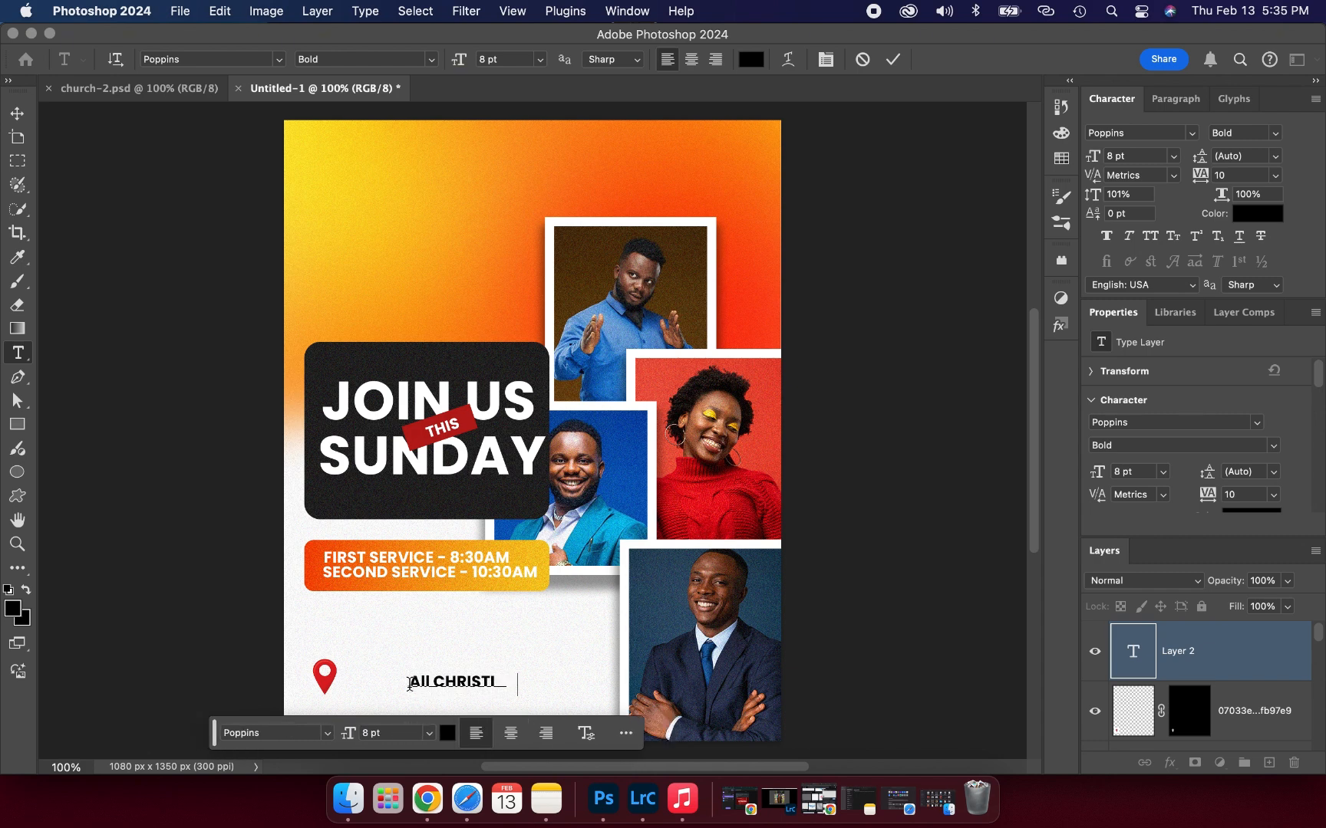
pyautogui.write('AN')
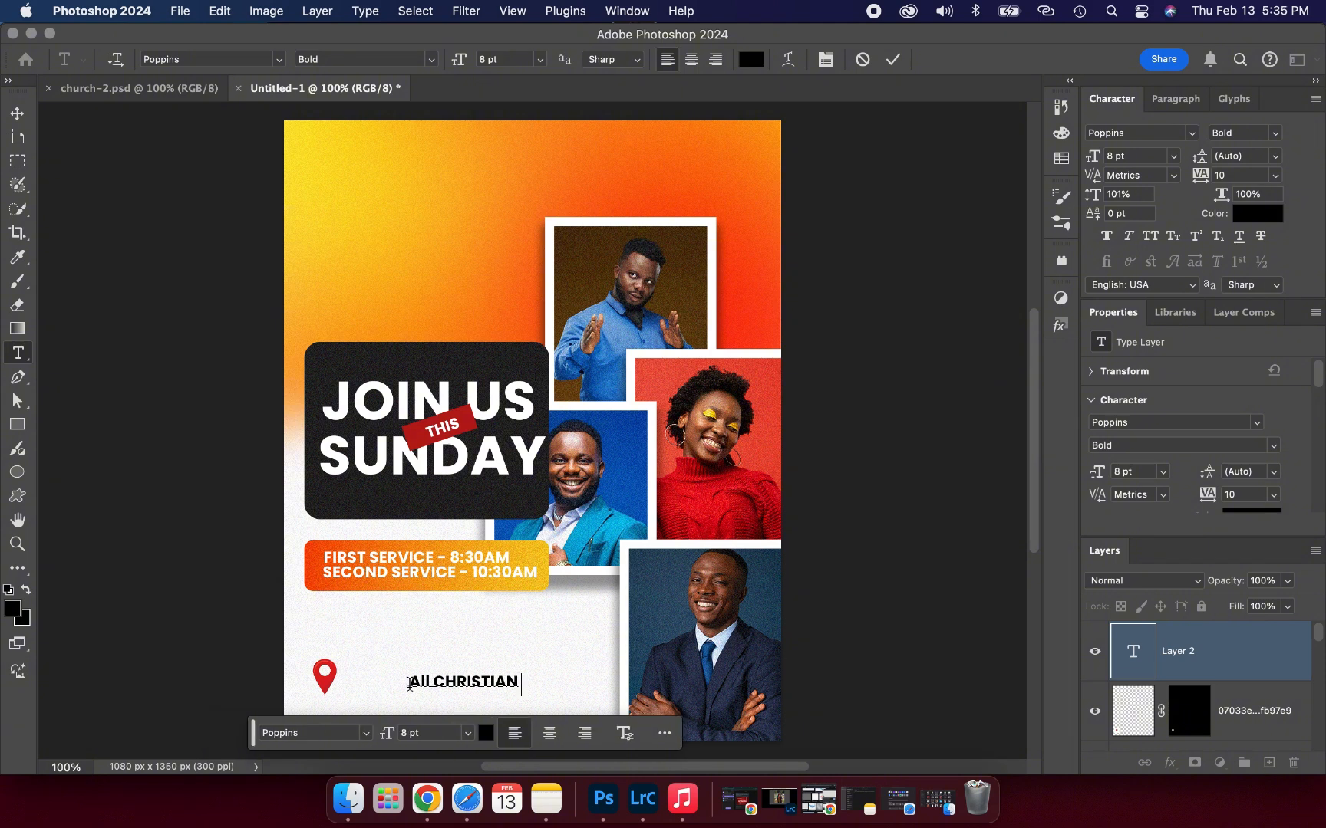
pyautogui.press('BackSpace')
pyautogui.press('BackSpace')
pyautogui.press('BackSpace')
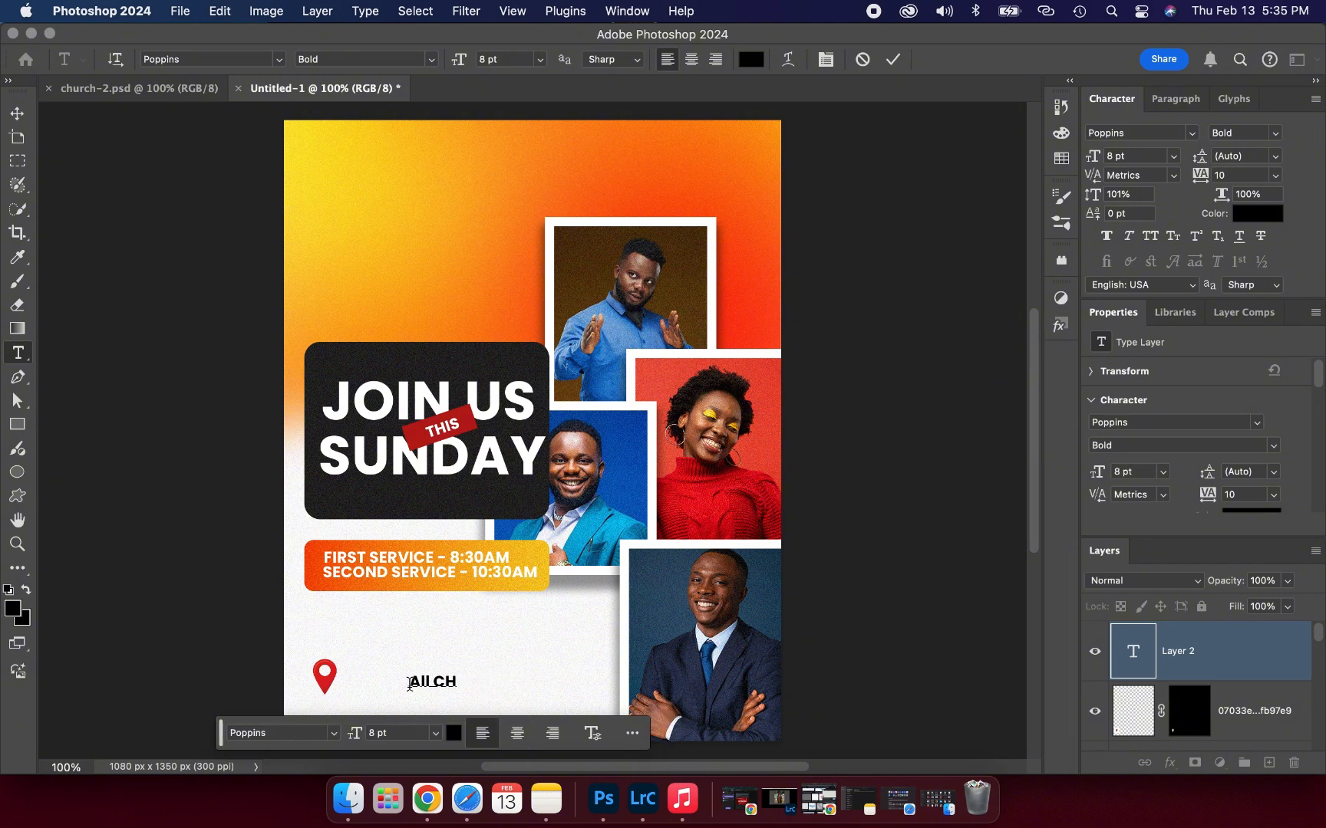
pyautogui.press('BackSpace')
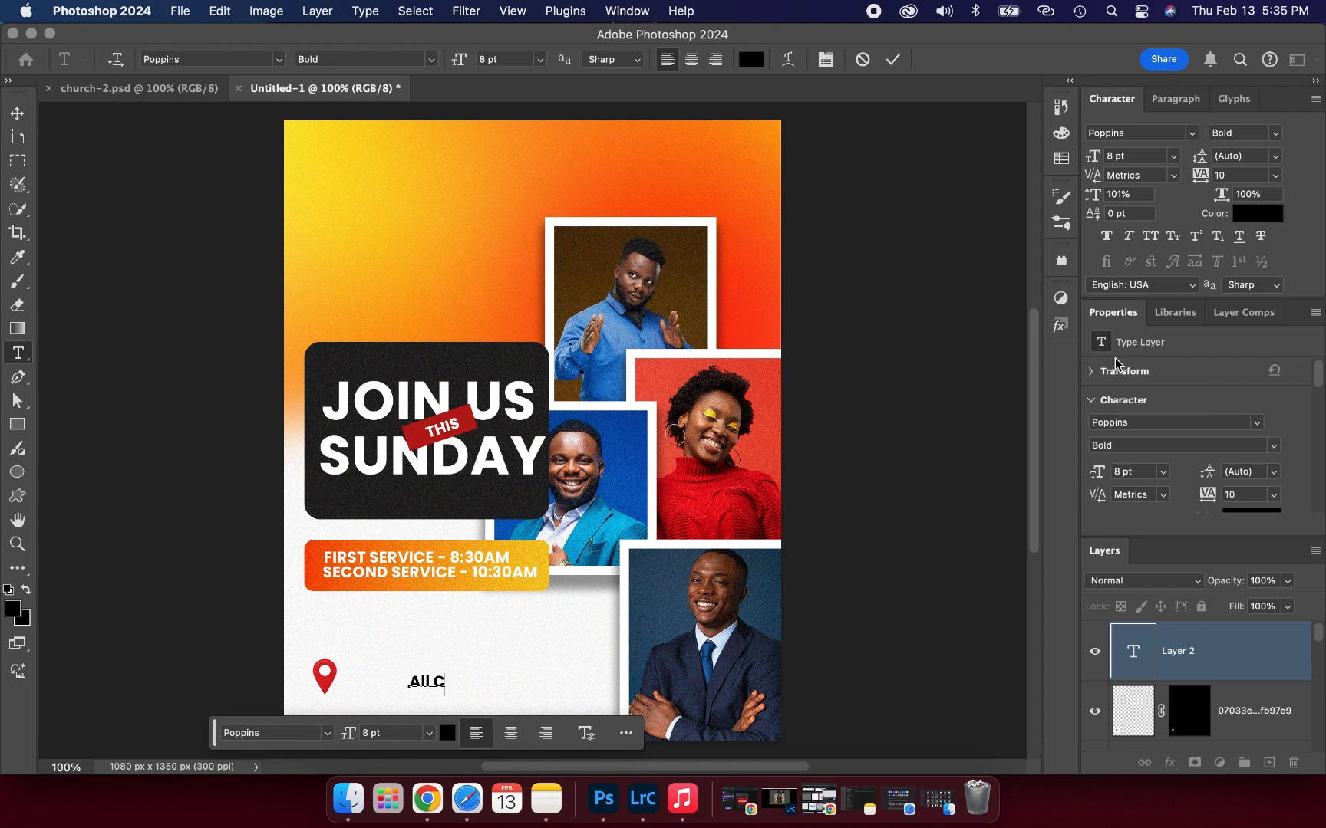
pyautogui.scroll(-3, 1118, 361)
pyautogui.scroll(-3, 1115, 360)
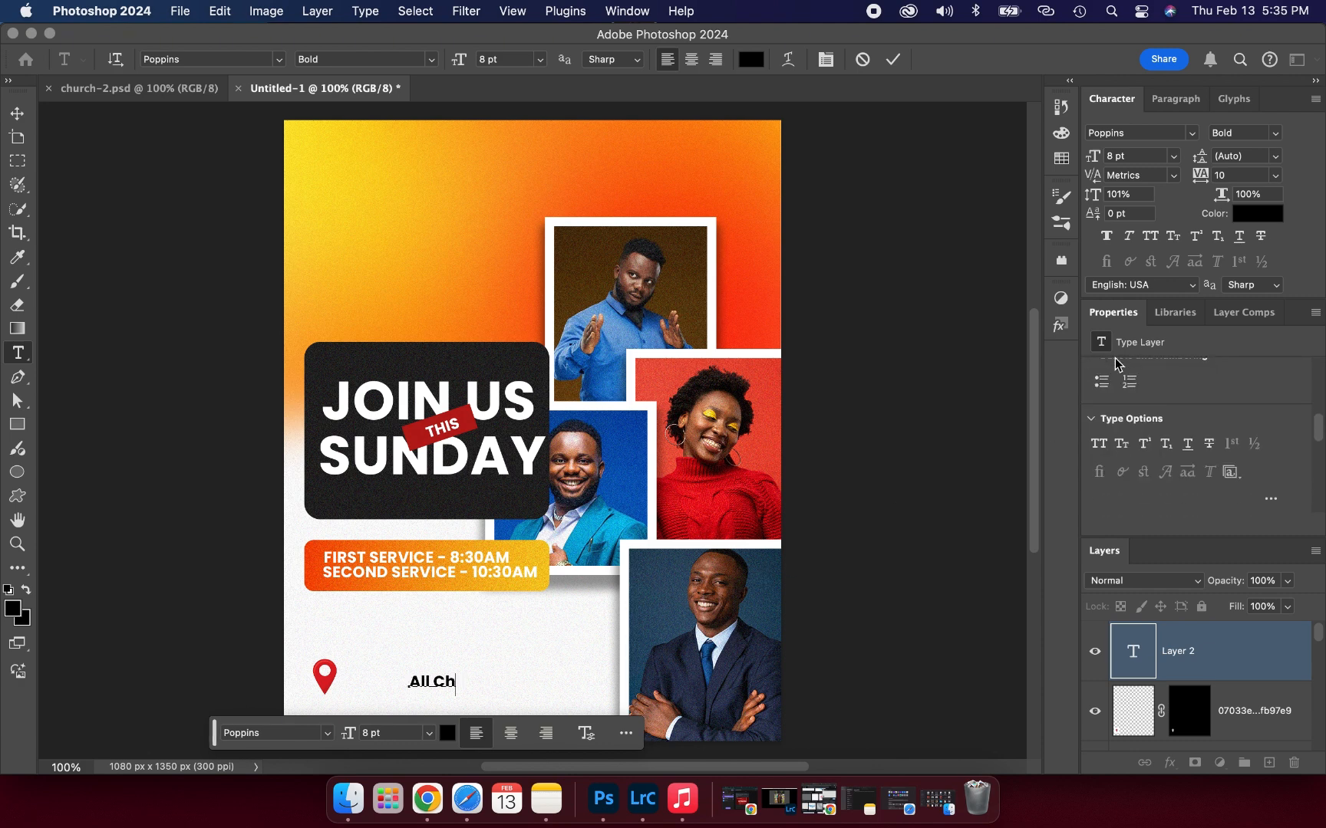
pyautogui.write('hr')
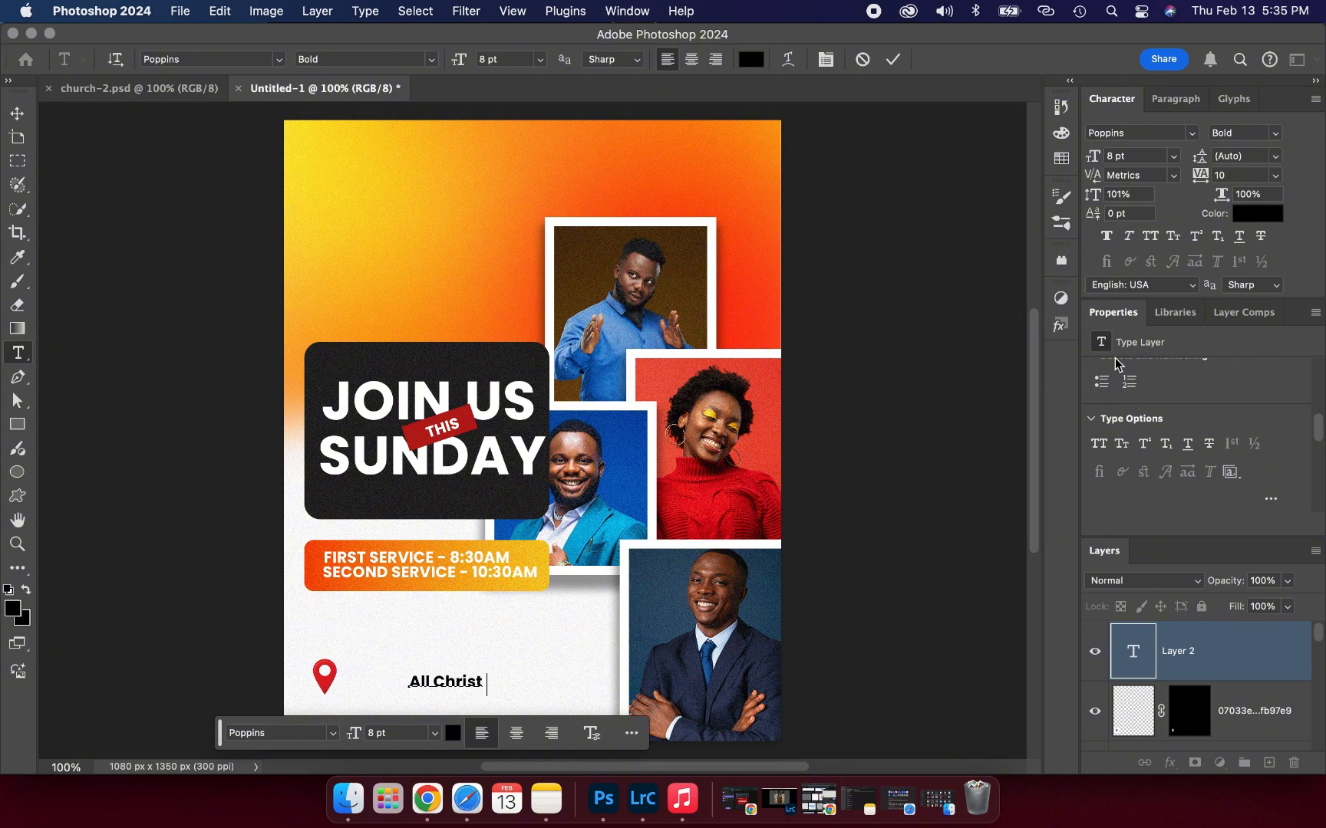
pyautogui.write('istian')
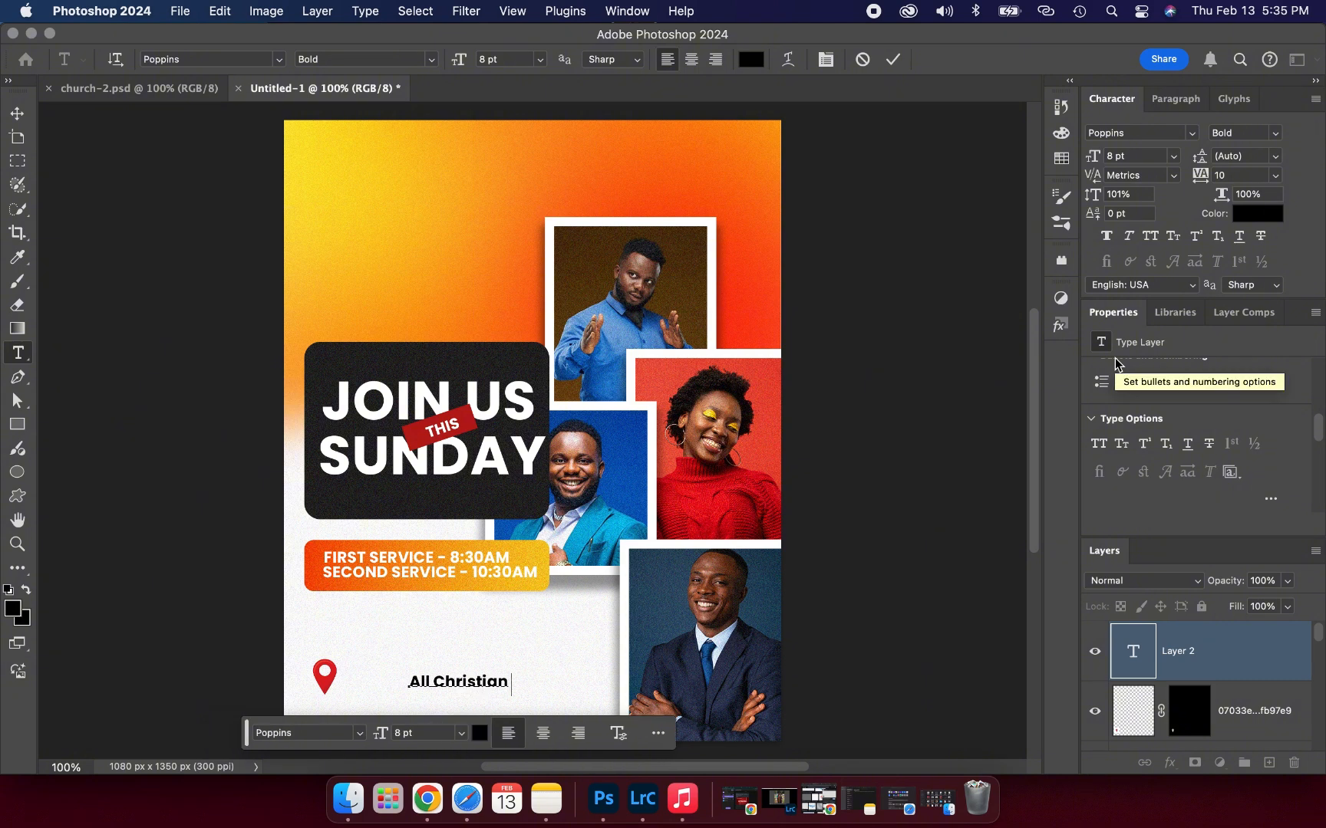
pyautogui.write(' Fe')
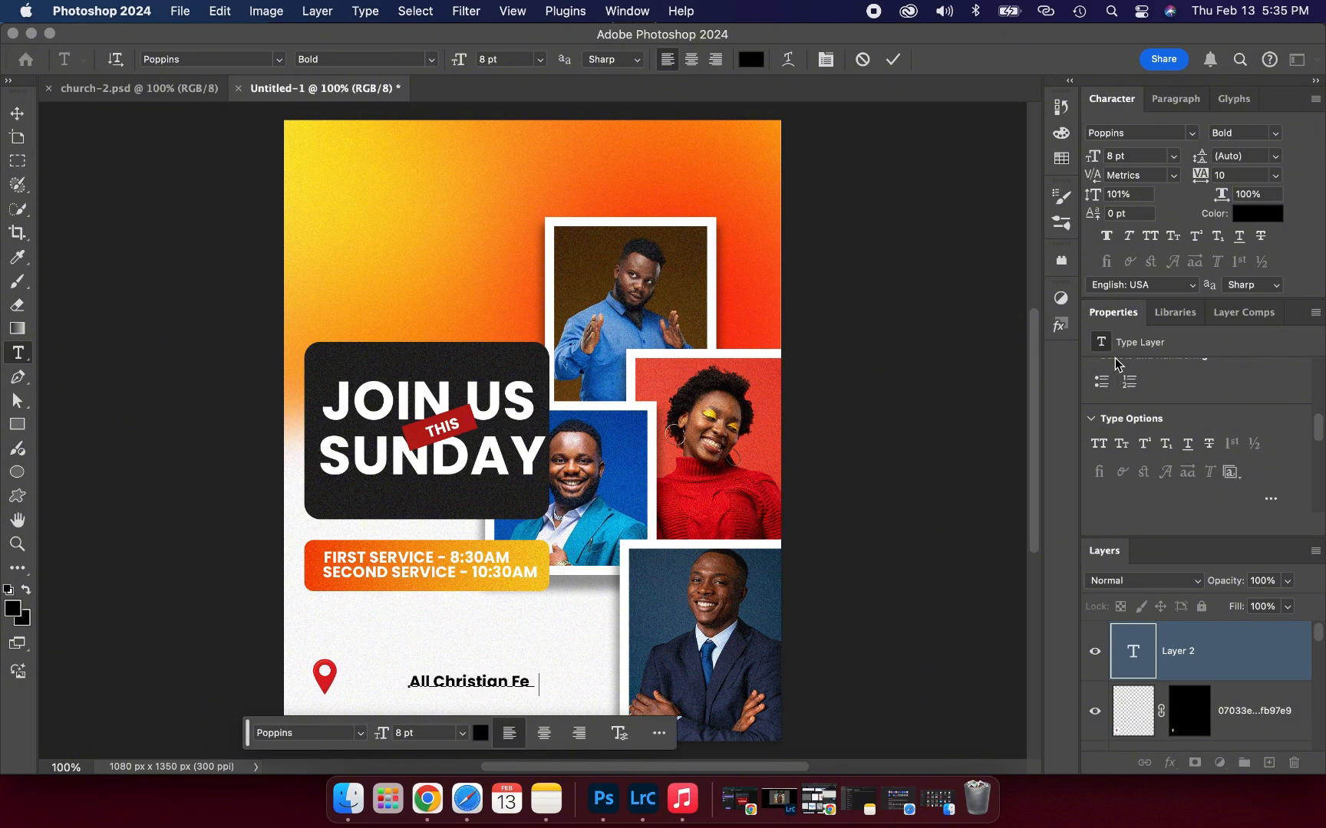
pyautogui.write('llowship')
pyautogui.click(892, 59)
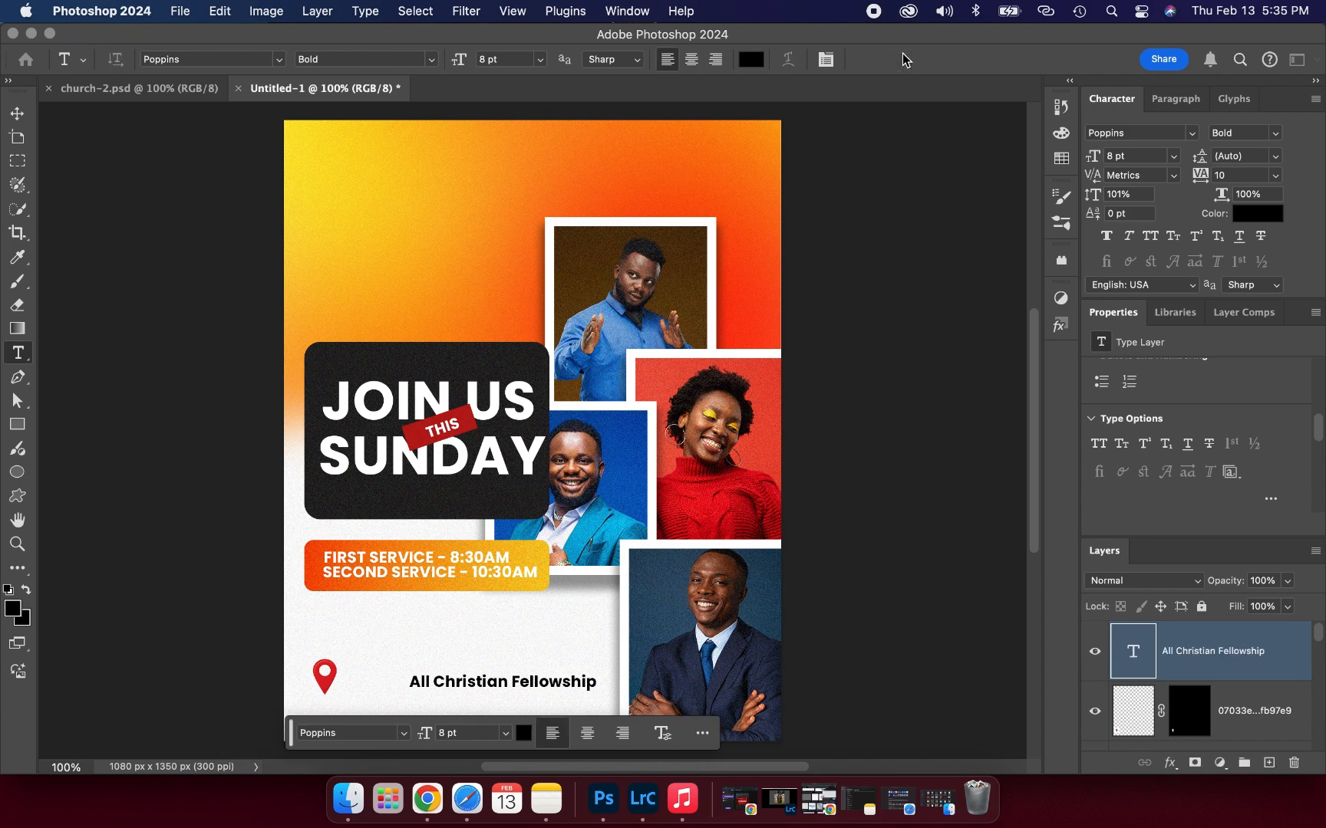
# Move the All Christian Fellowship line right next to the pin, then duplicate it and place the copy directly below
pyautogui.click(17, 112)
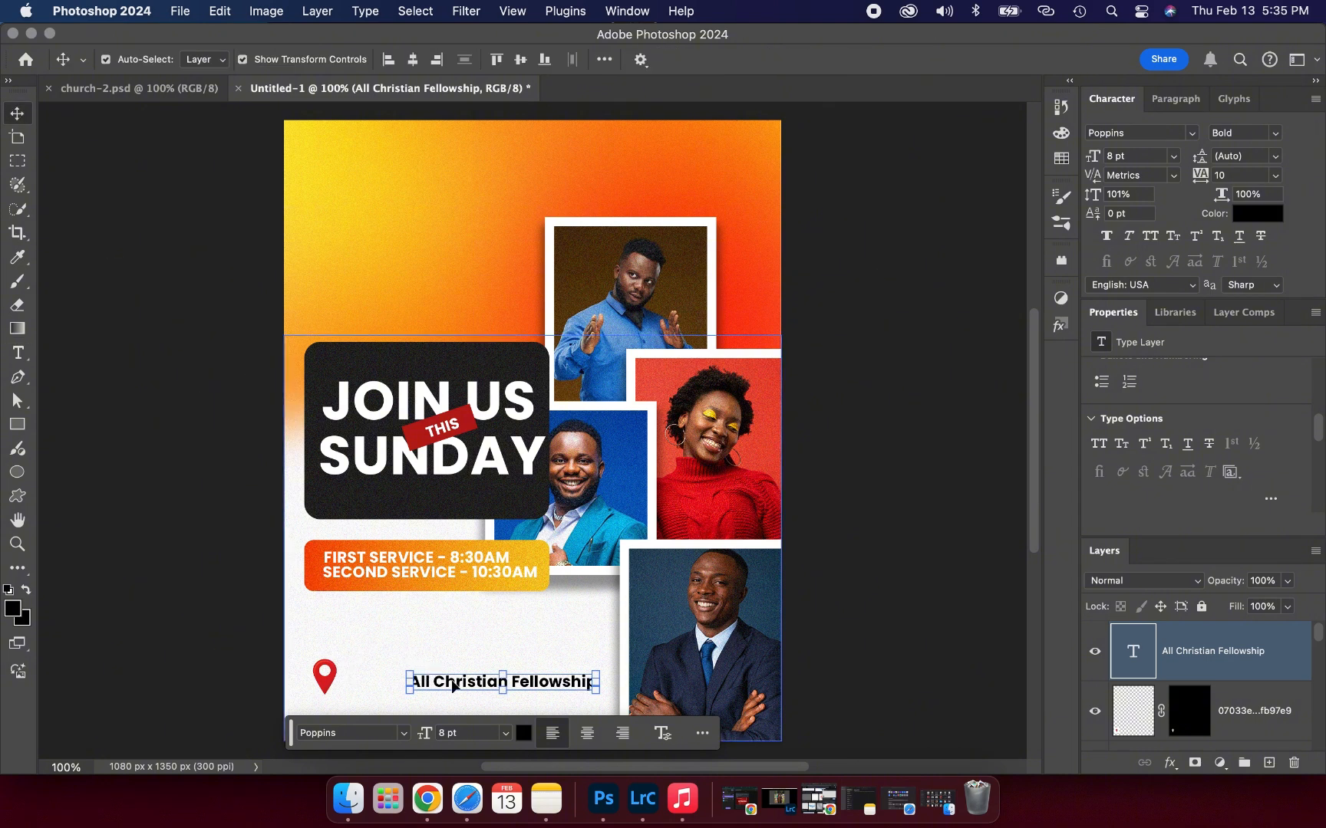
pyautogui.moveTo(453, 686); pyautogui.dragTo(381, 691)
pyautogui.press('super+j')
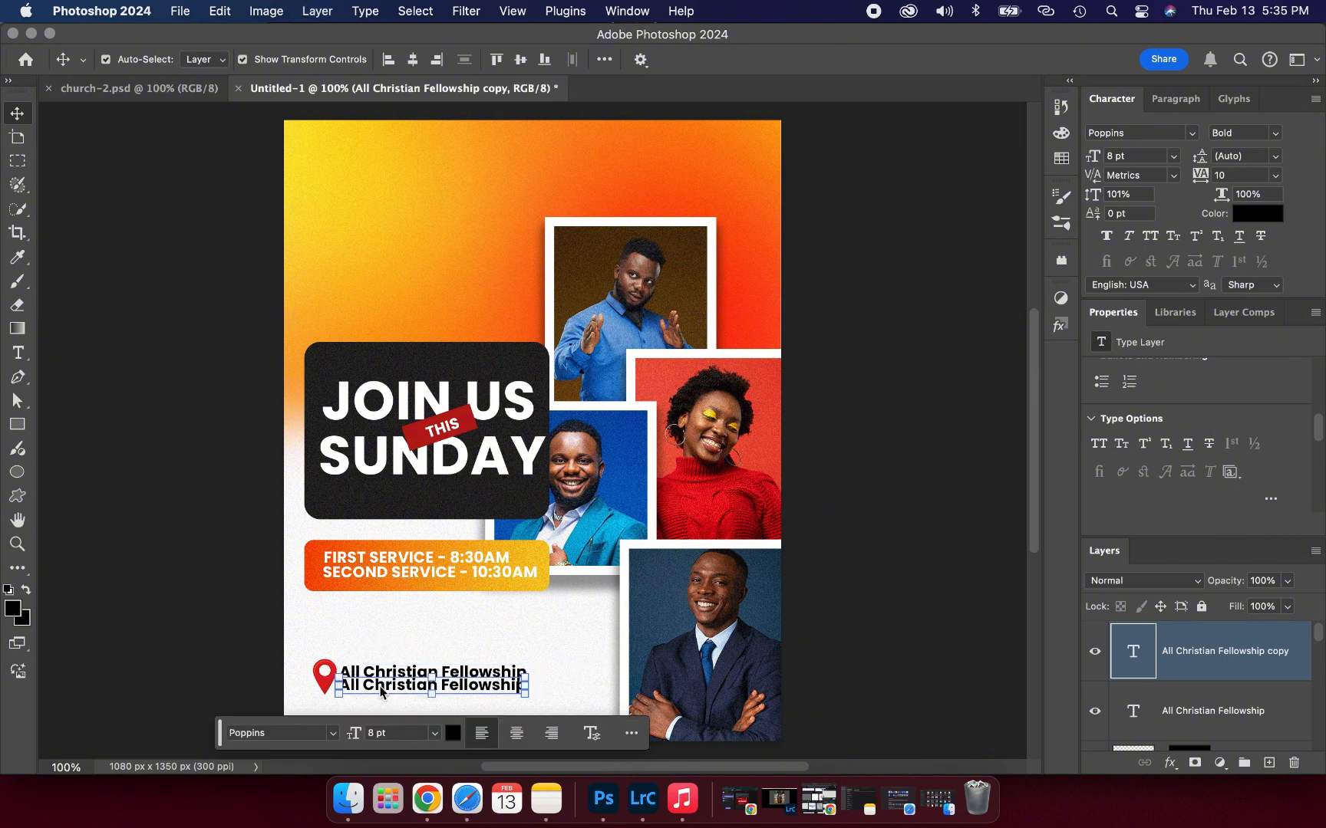
# Set the font size of the lower All Christian Fellowship copy to 6 pt
pyautogui.click(437, 735)
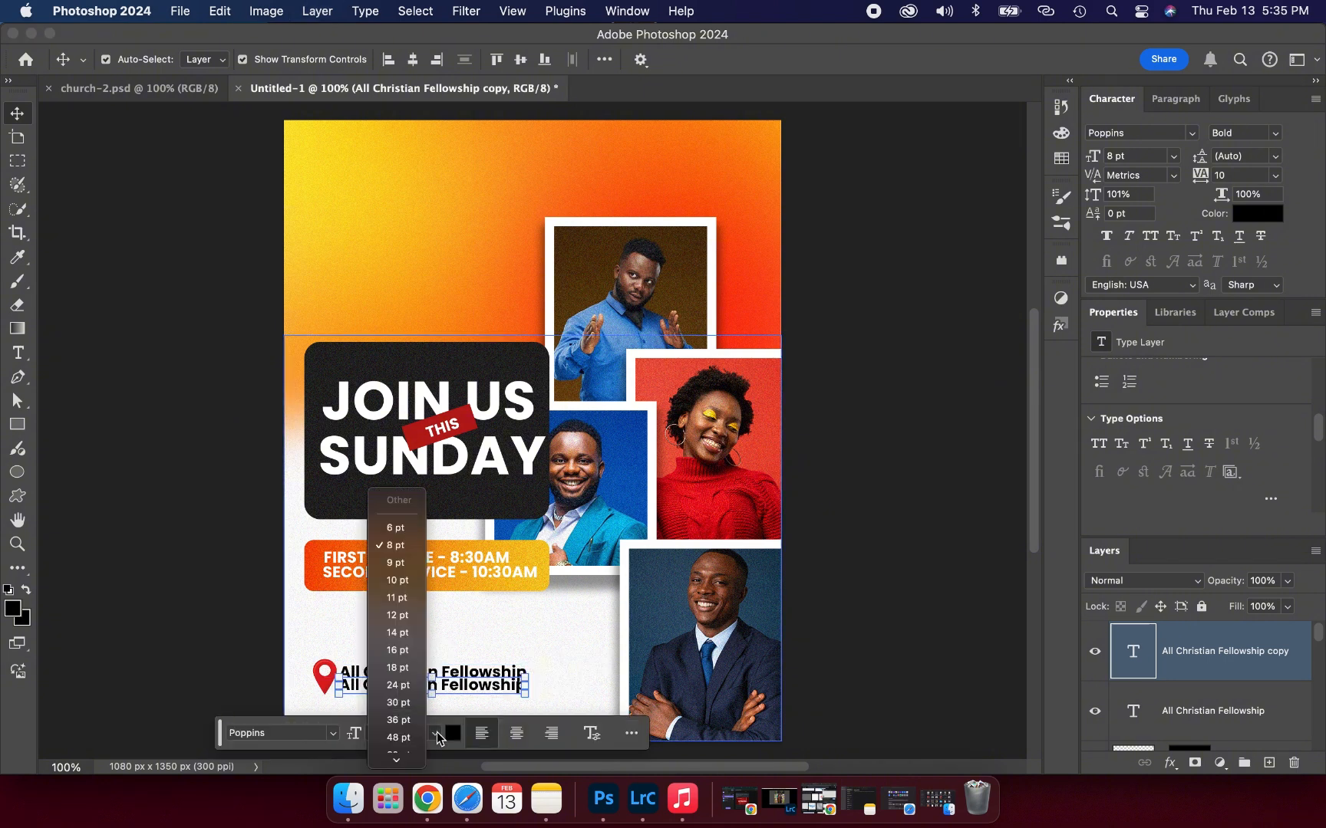
pyautogui.click(395, 529)
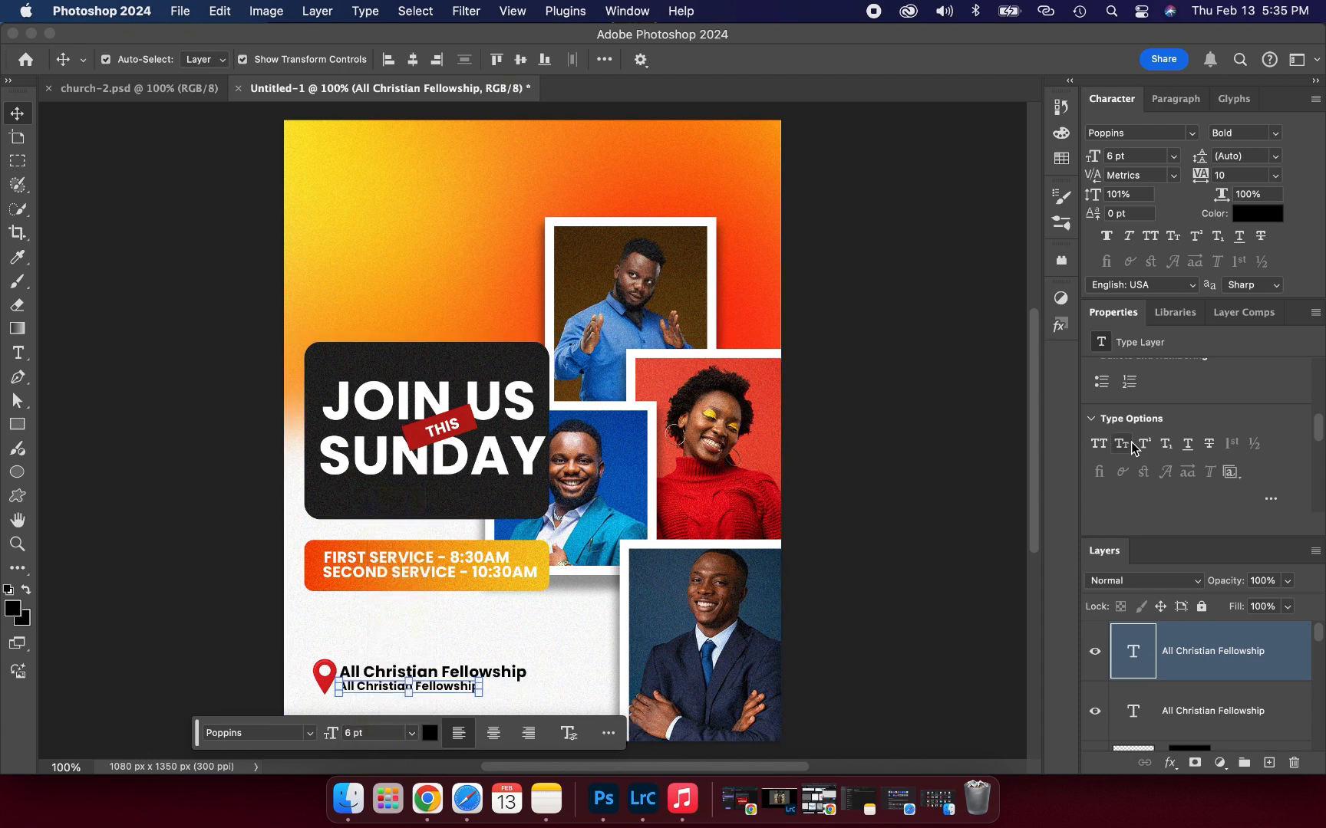
pyautogui.scroll(3, 1145, 463)
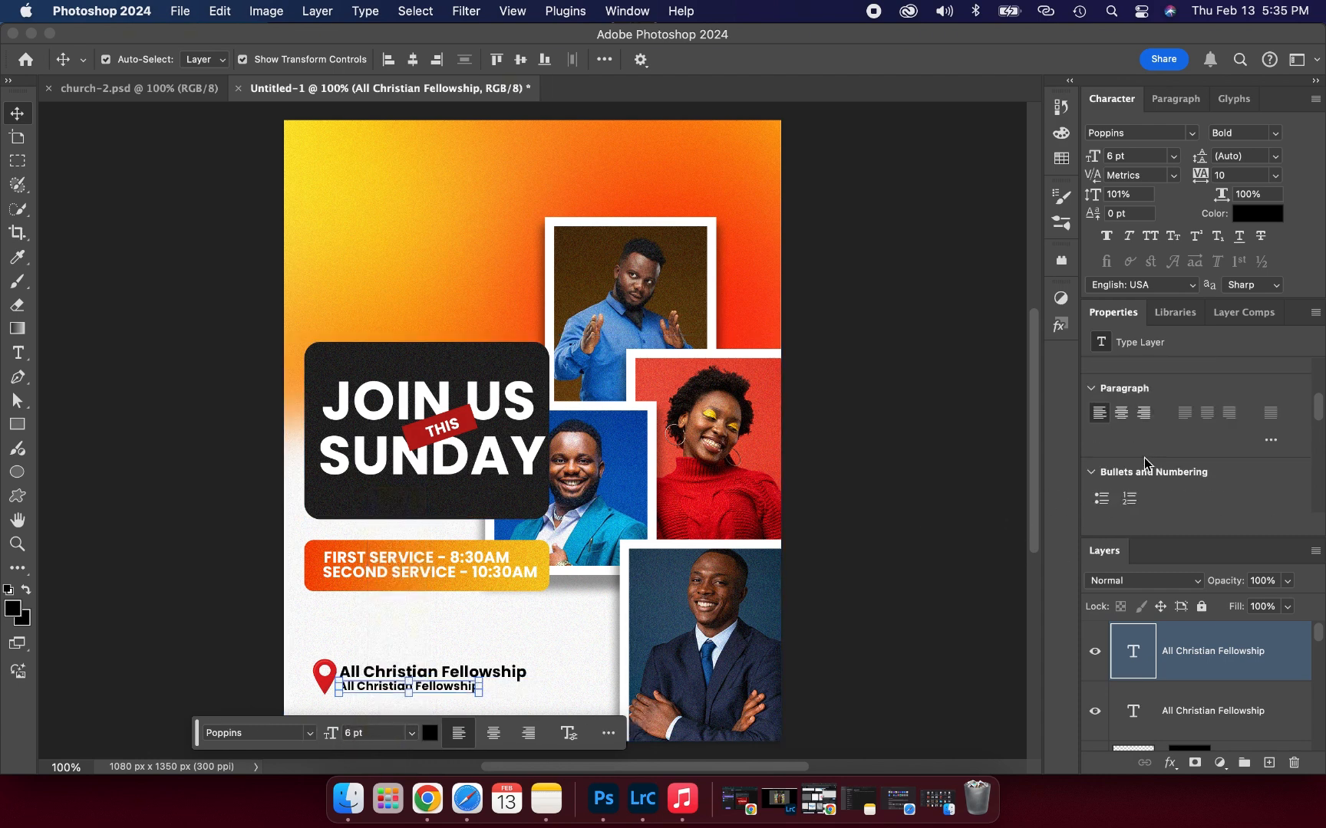
# Change the font style of the lower 6 pt All Christian Fellowship line to Poppins Regular
pyautogui.scroll(1, 1145, 462)
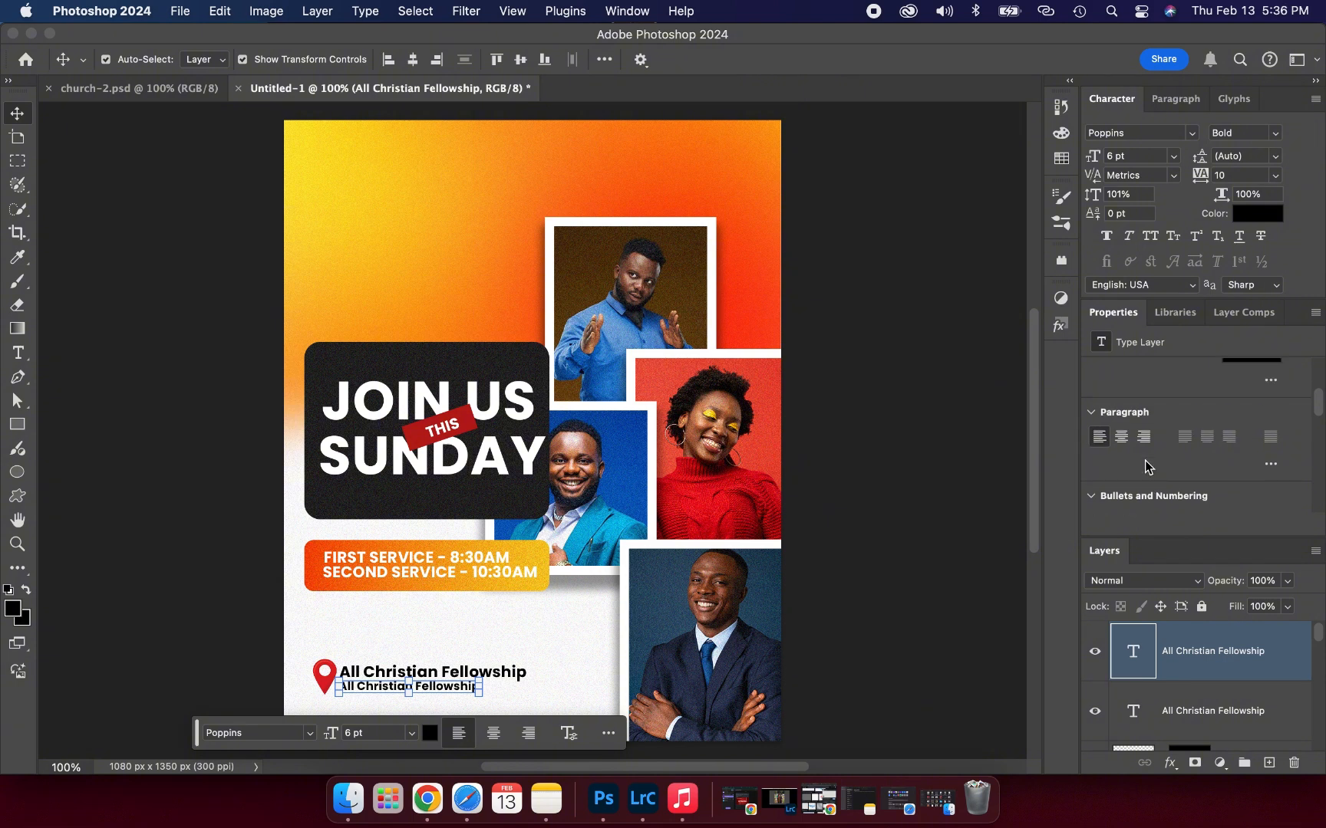
pyautogui.scroll(-6, 1145, 461)
pyautogui.scroll(12, 1145, 460)
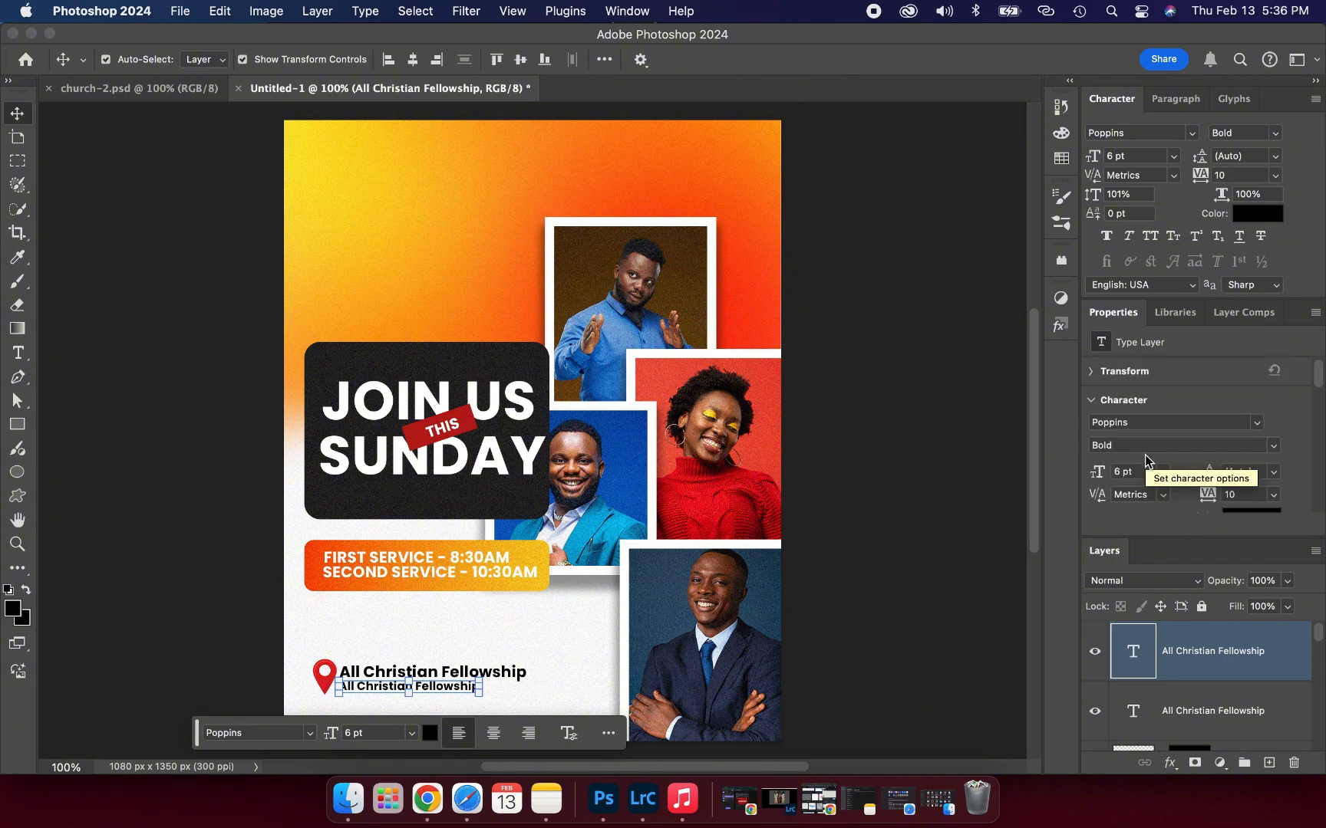
pyautogui.click(1094, 372)
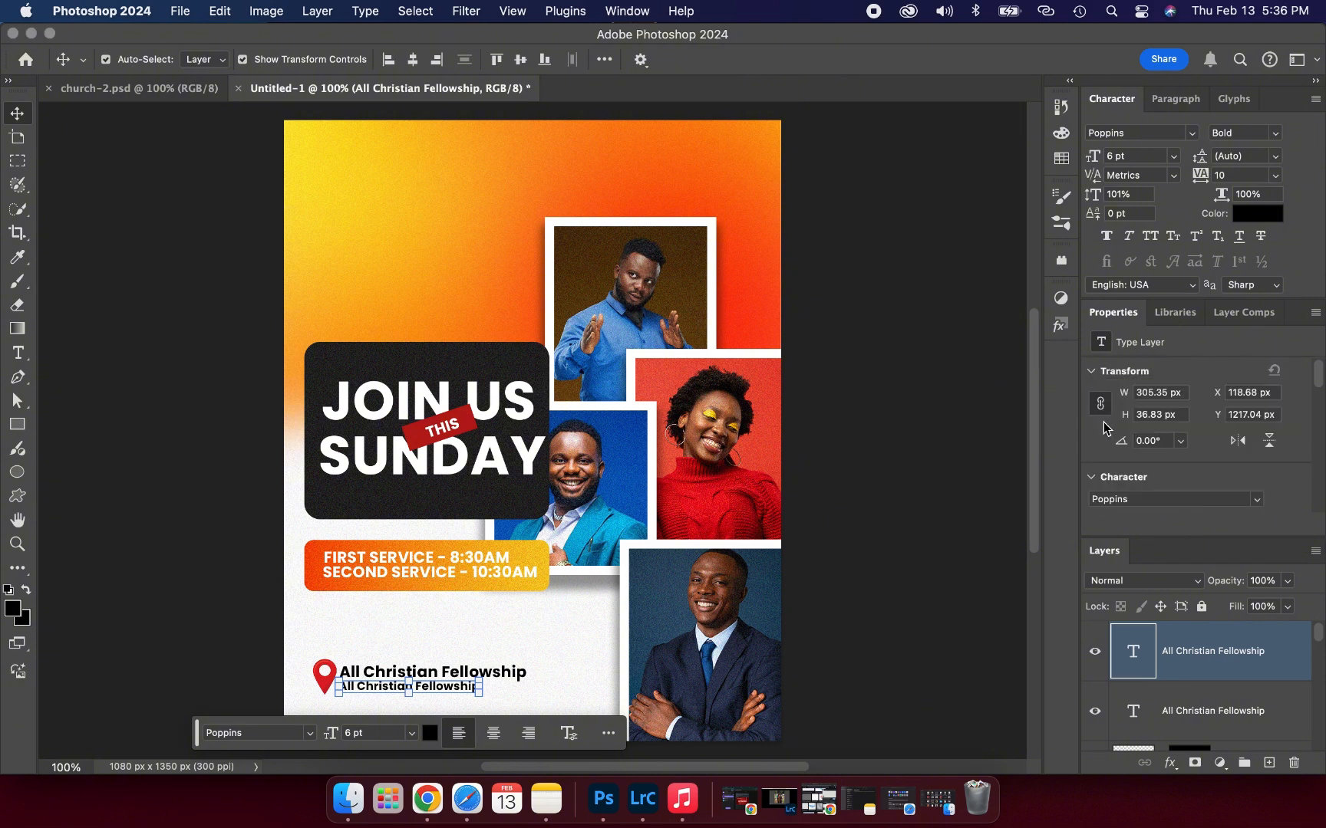
pyautogui.scroll(-2, 1104, 443)
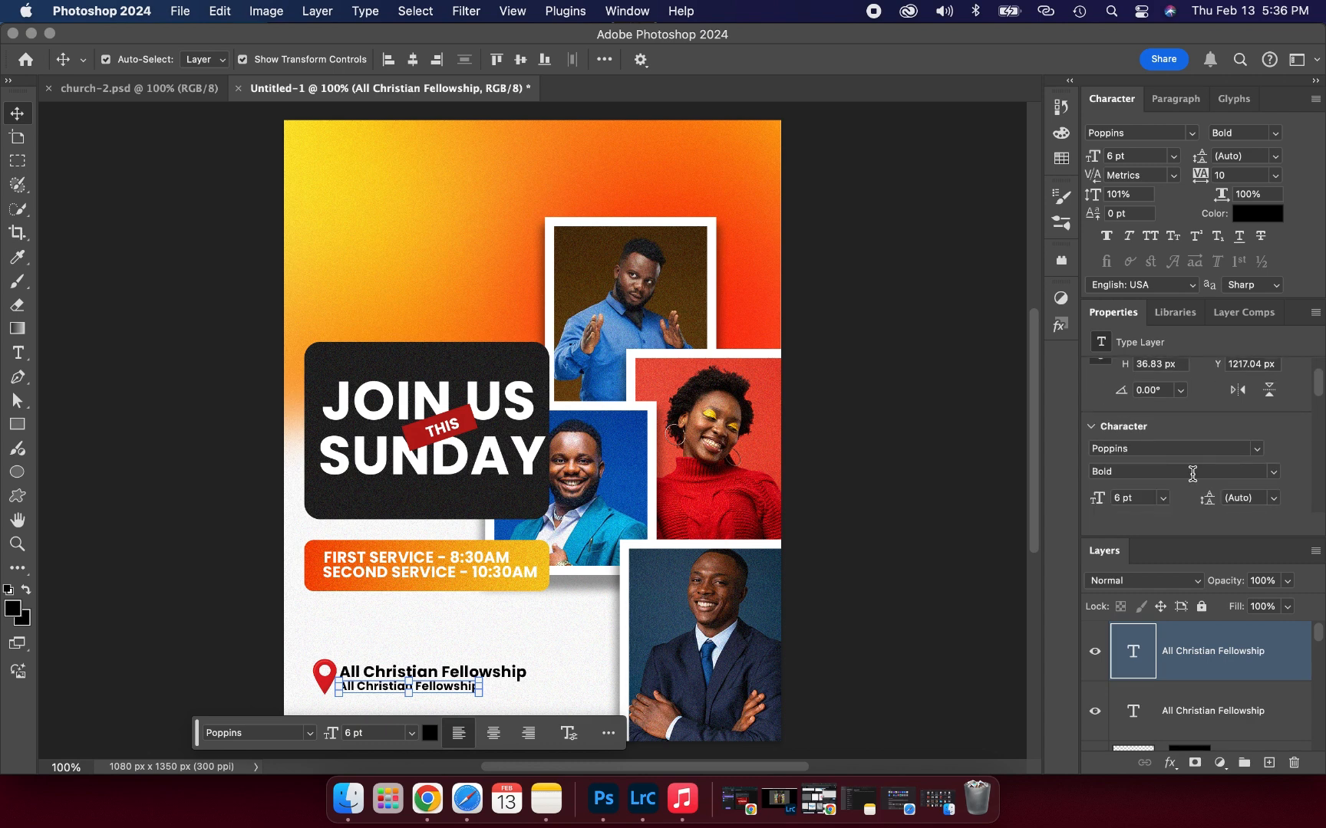
pyautogui.click(1273, 476)
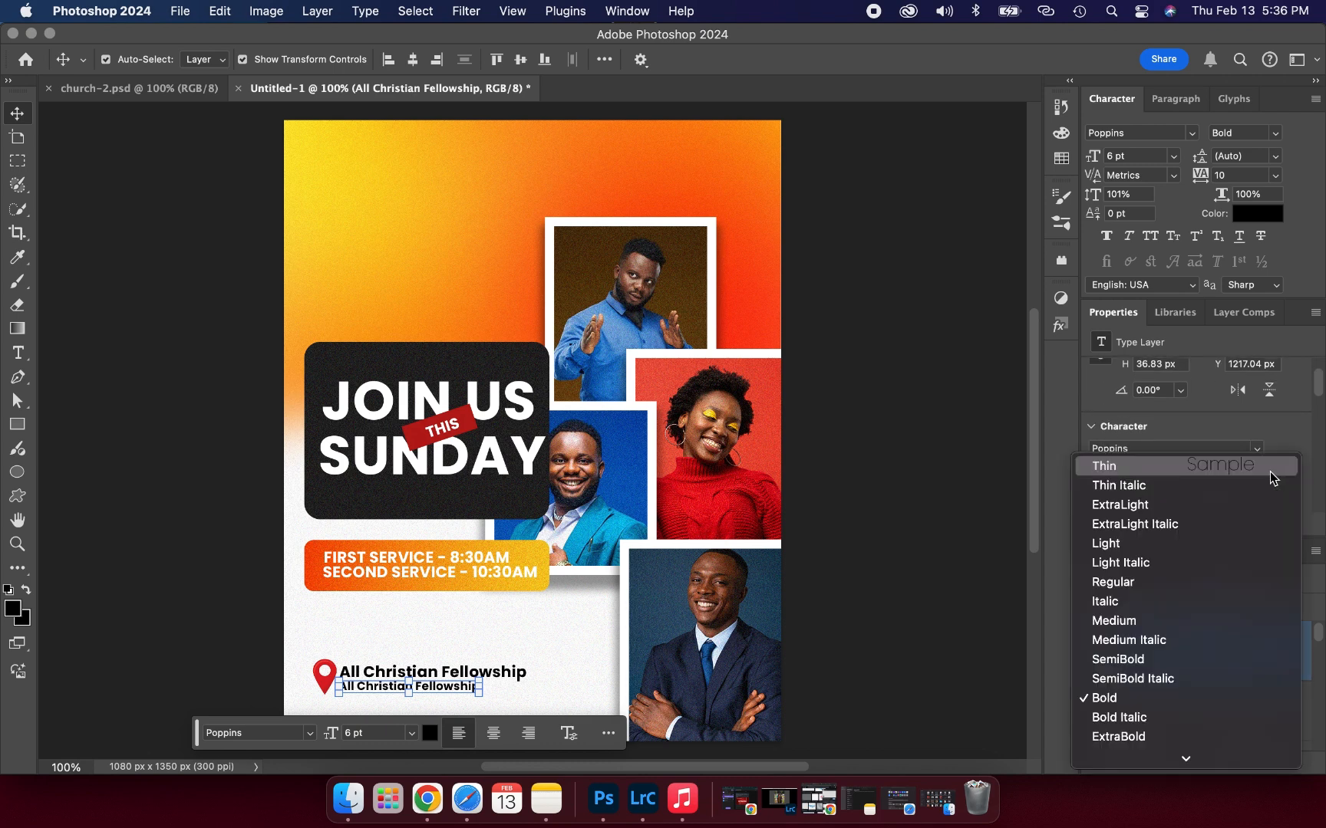
pyautogui.click(1143, 582)
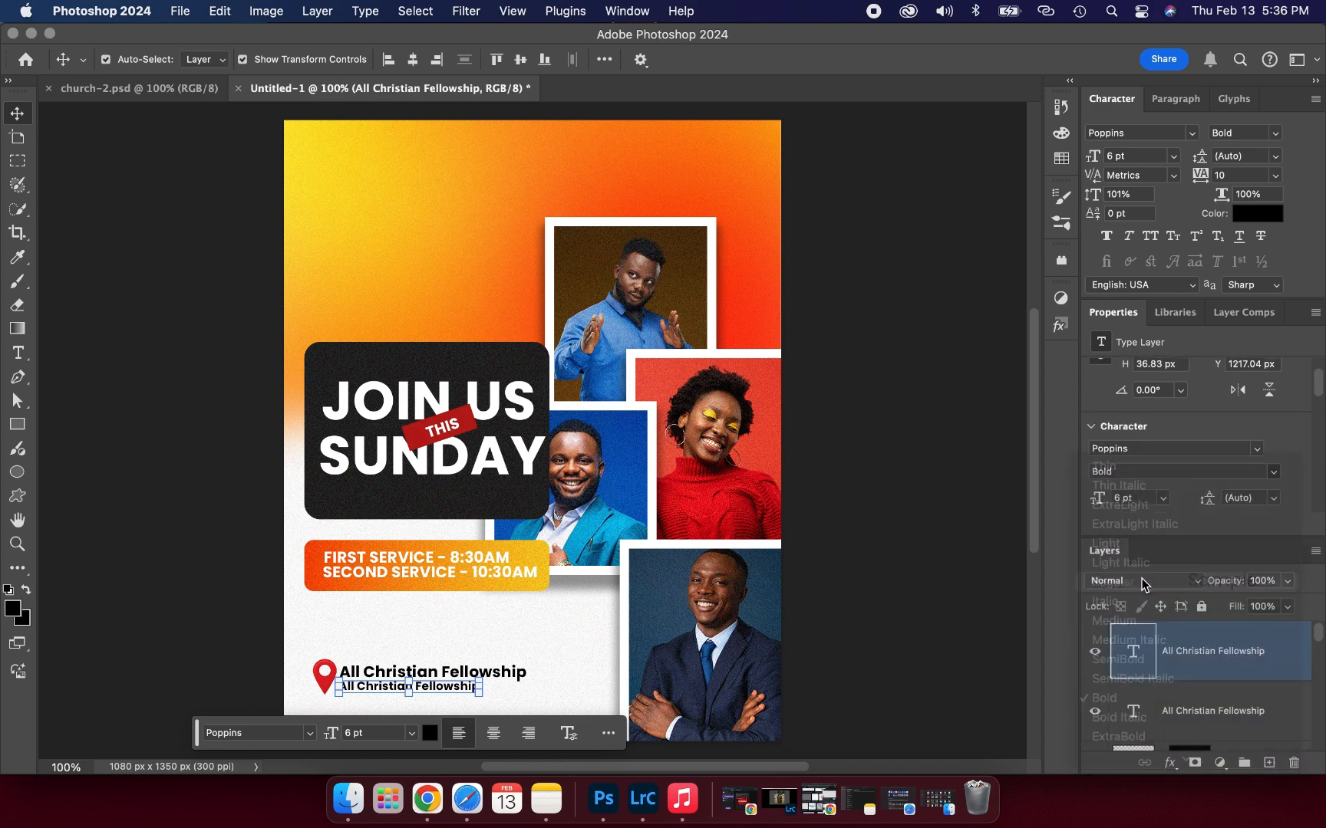
pyautogui.click(964, 592)
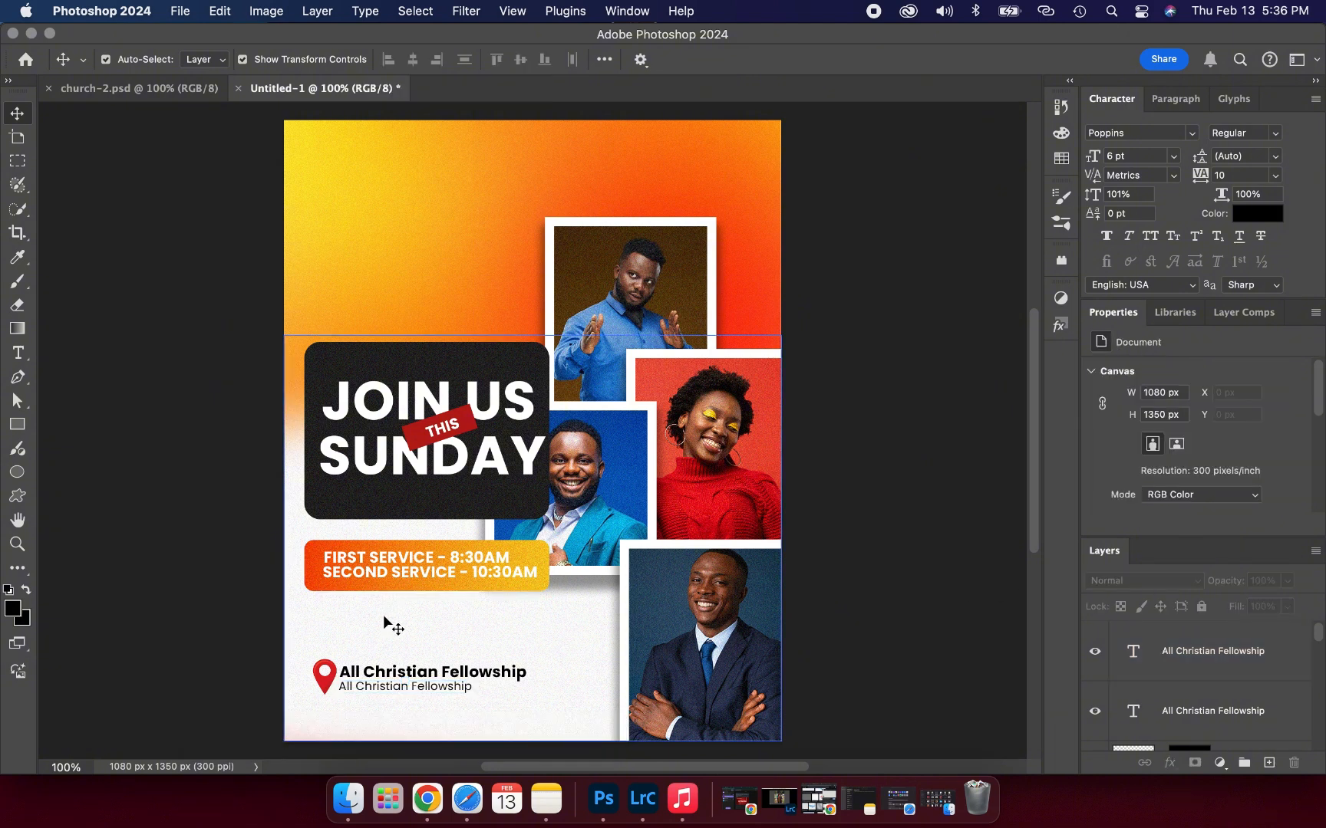
# Replace the text of the lower 6 pt line with "GCTU Main Campus" and commit it
pyautogui.click(422, 683)
pyautogui.click(423, 688)
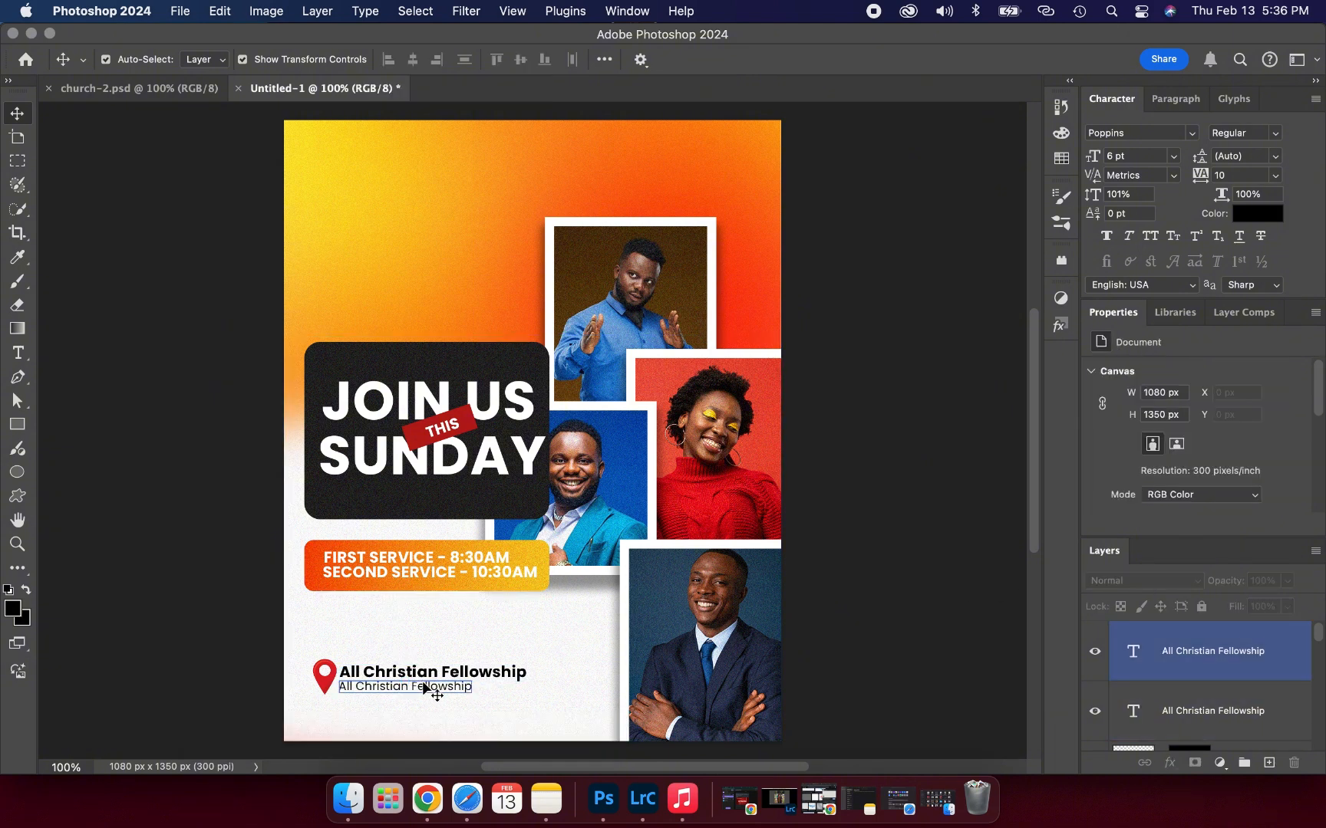
pyautogui.doubleClick(424, 688)
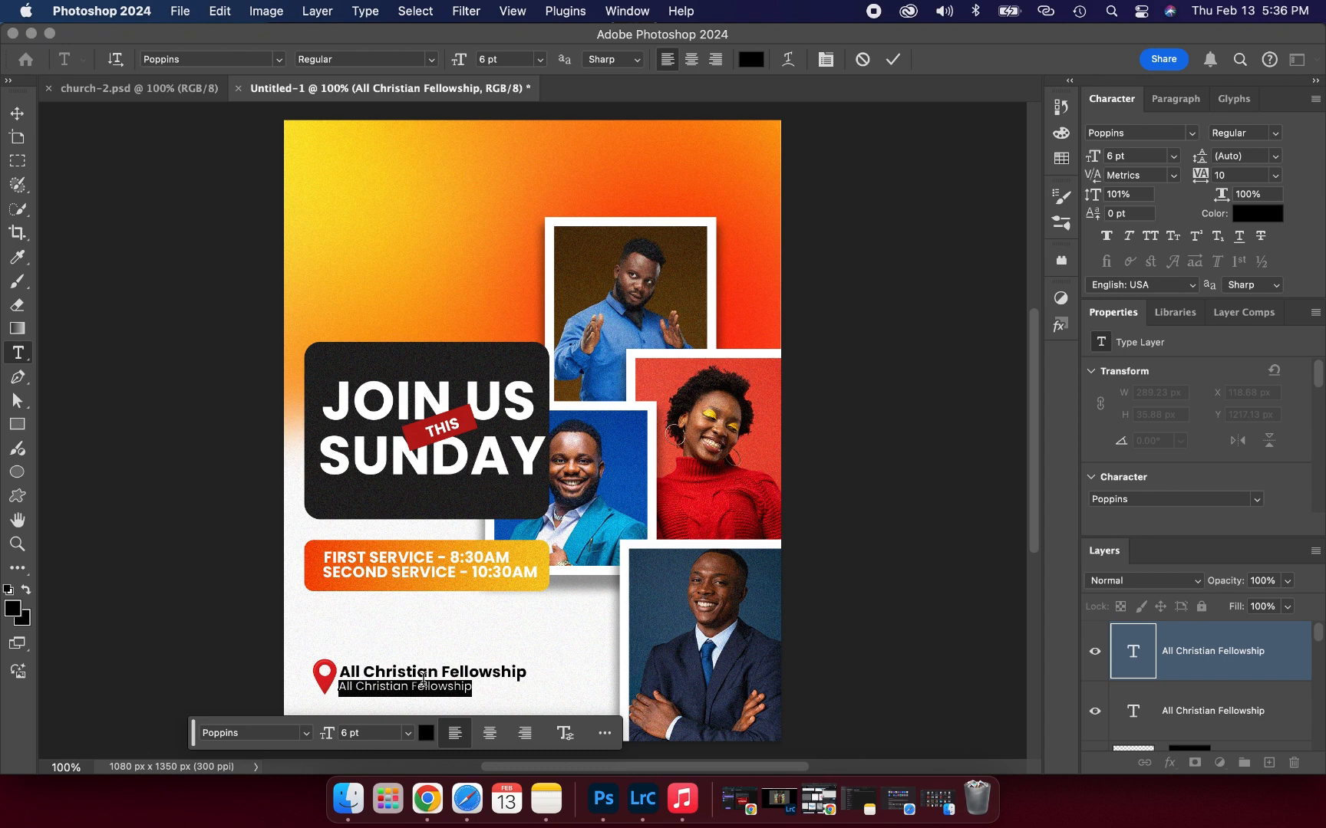
pyautogui.press('BackSpace')
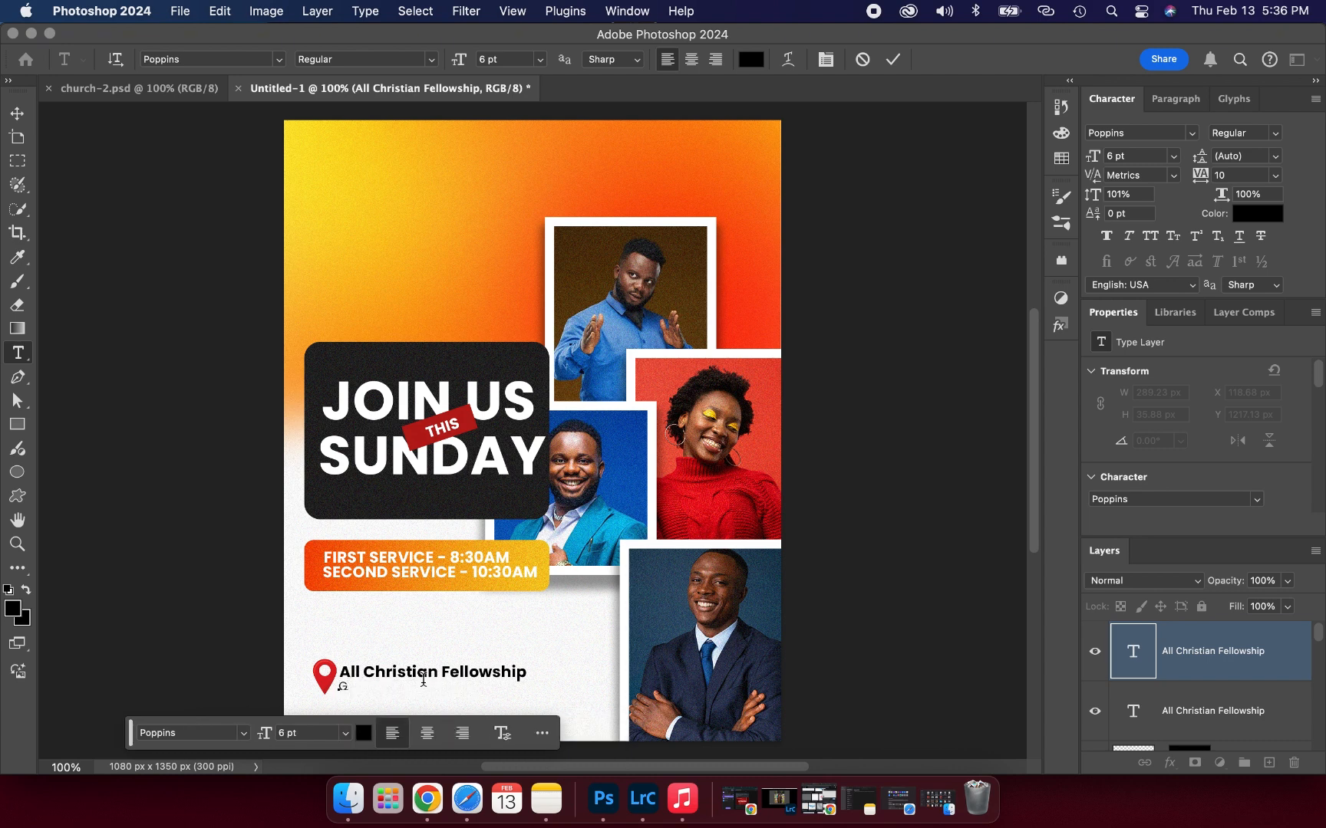
pyautogui.write('GVT')
pyautogui.press('BackSpace')
pyautogui.press('BackSpace')
pyautogui.write('CI ')
pyautogui.write('U')
pyautogui.write(' Main ')
pyautogui.write('Cam')
pyautogui.write('pus')
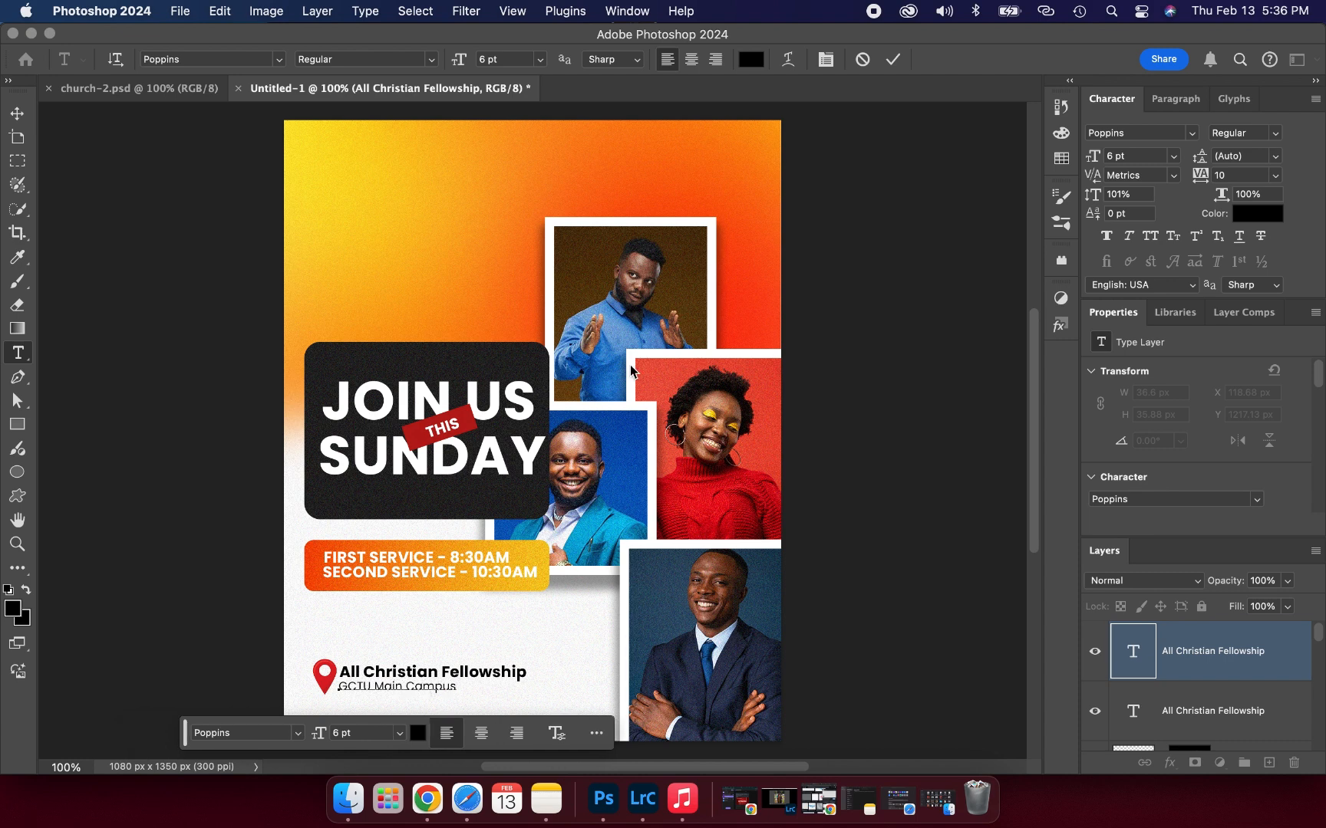
pyautogui.click(894, 61)
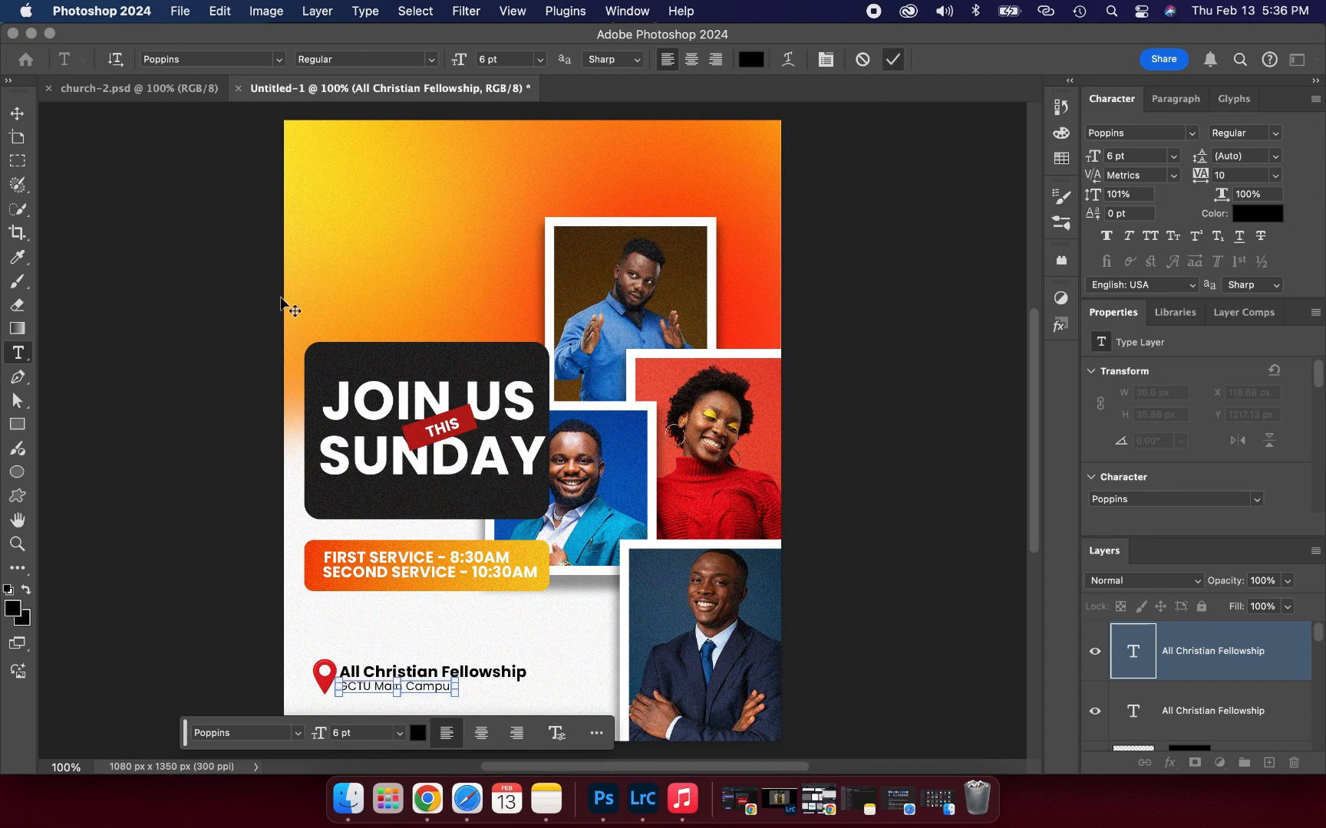
pyautogui.press('v')
pyautogui.click(184, 332)
# Duplicate the GCTU Main Campus line, place the copy directly below it, and change the copy's text to "Tesano - Accra"
pyautogui.click(426, 687)
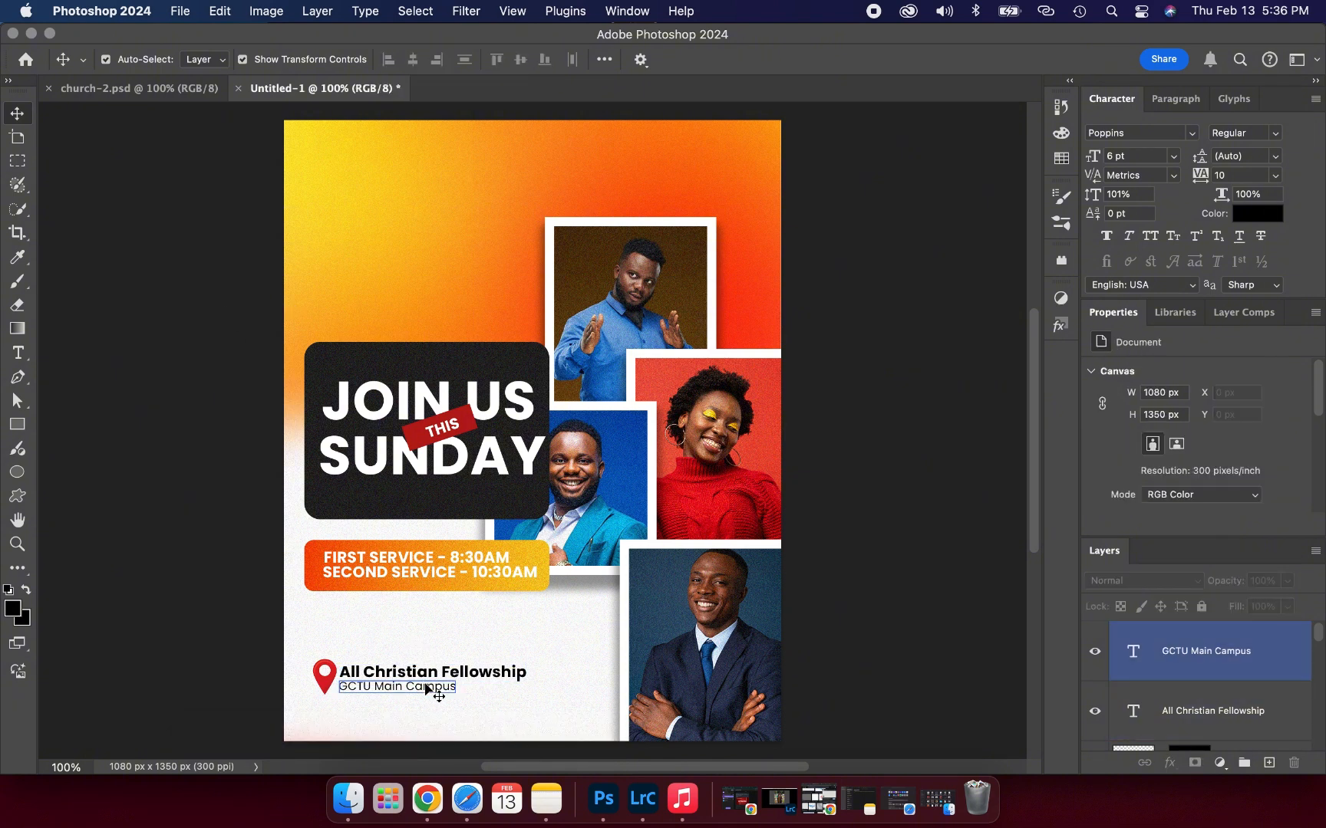
pyautogui.press('super+j')
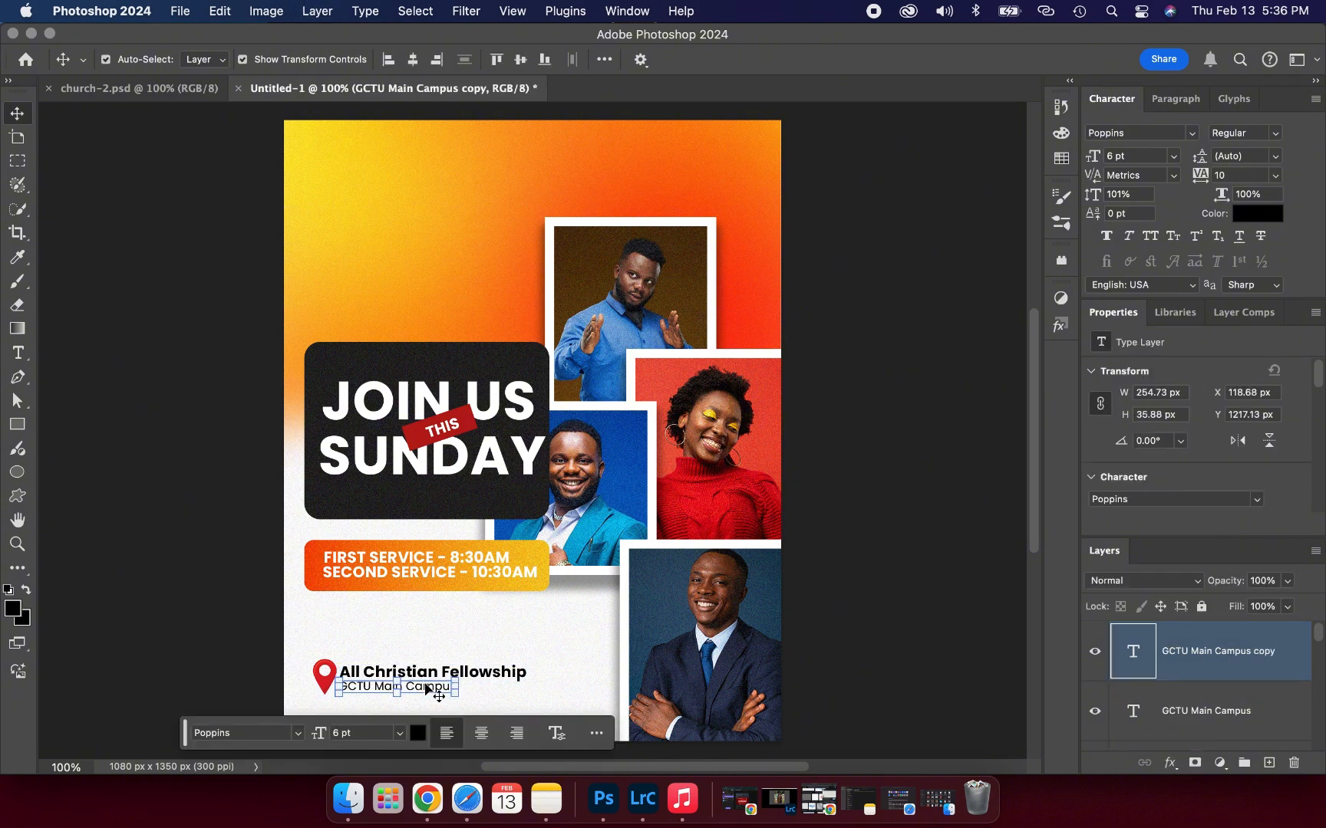
pyautogui.moveTo(426, 688); pyautogui.dragTo(424, 700)
pyautogui.doubleClick(424, 699)
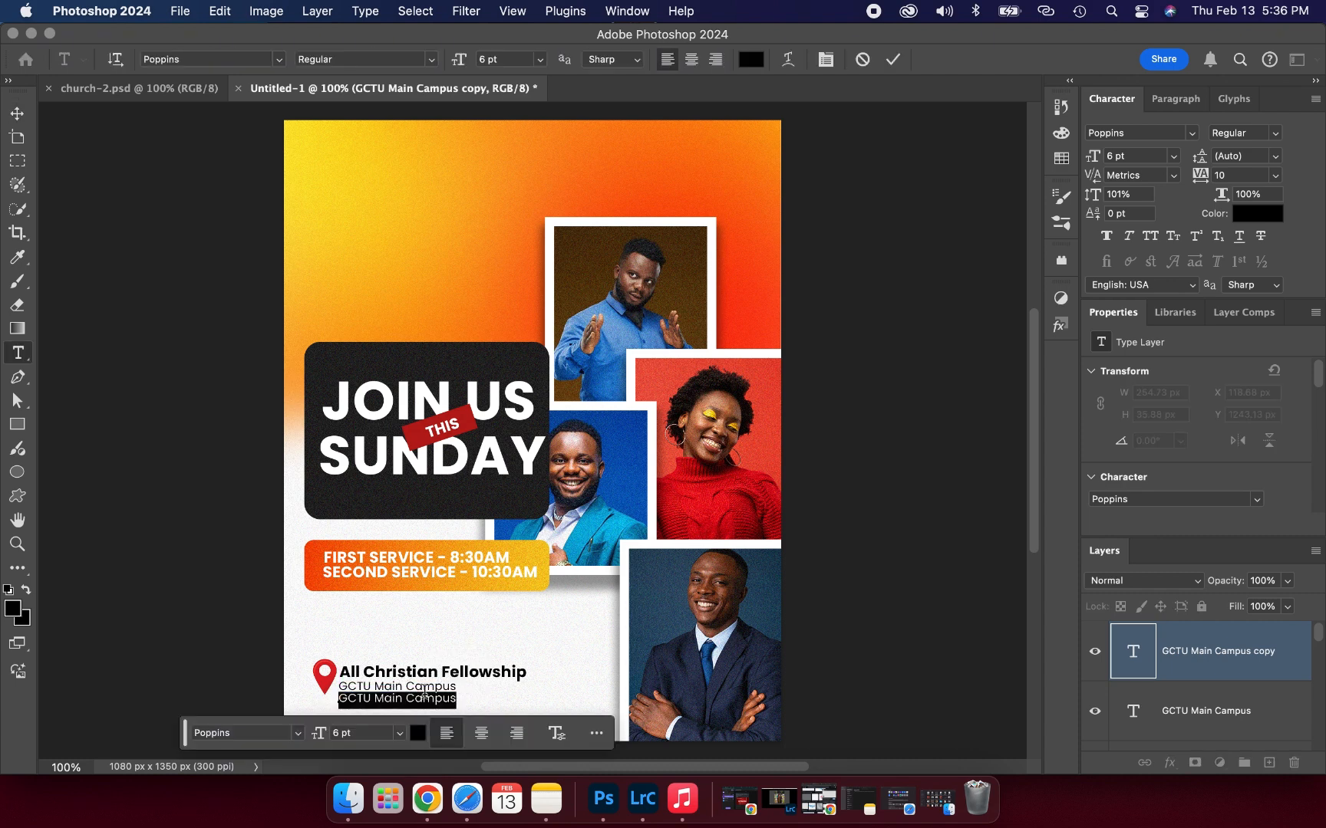
pyautogui.write('Tesan')
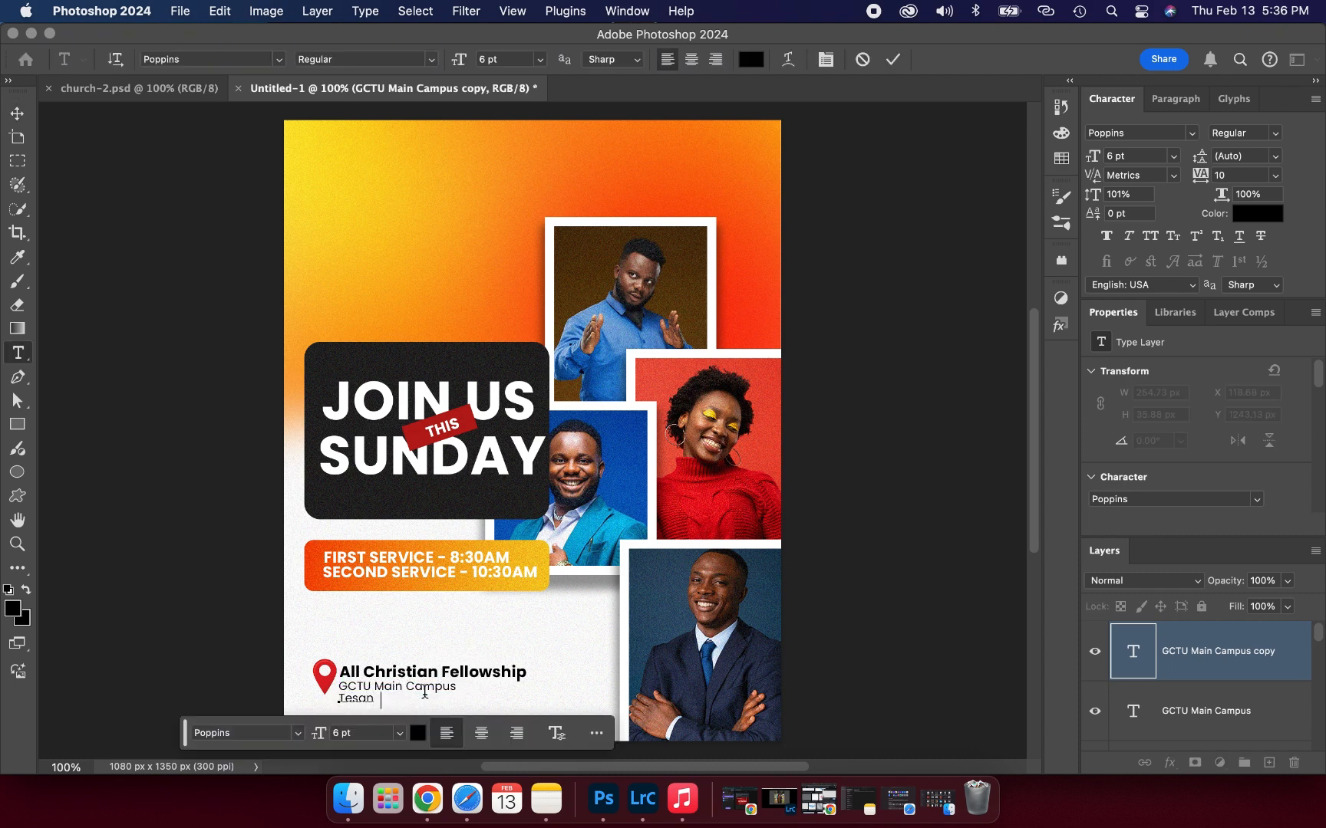
pyautogui.write('o - Accra')
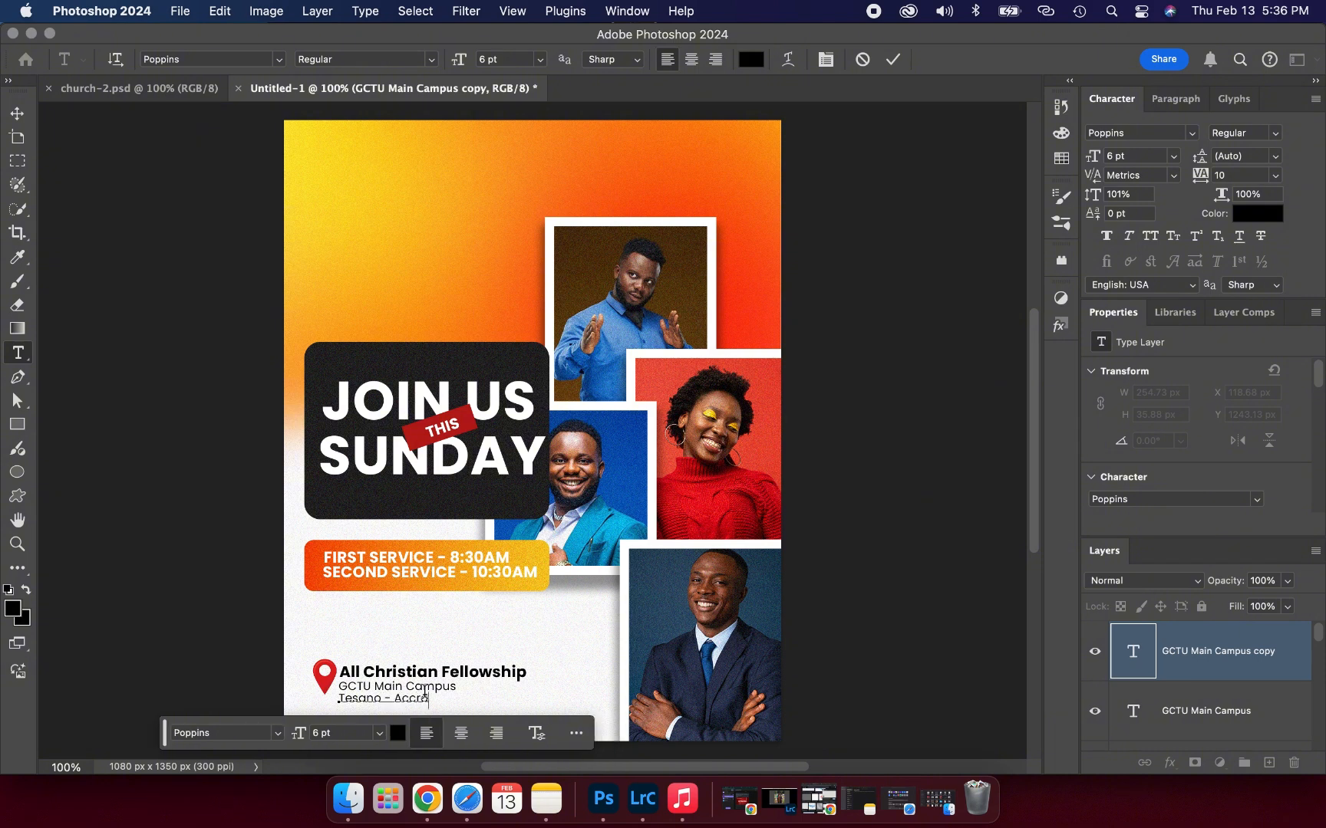
pyautogui.click(892, 60)
pyautogui.press('v')
pyautogui.click(896, 288)
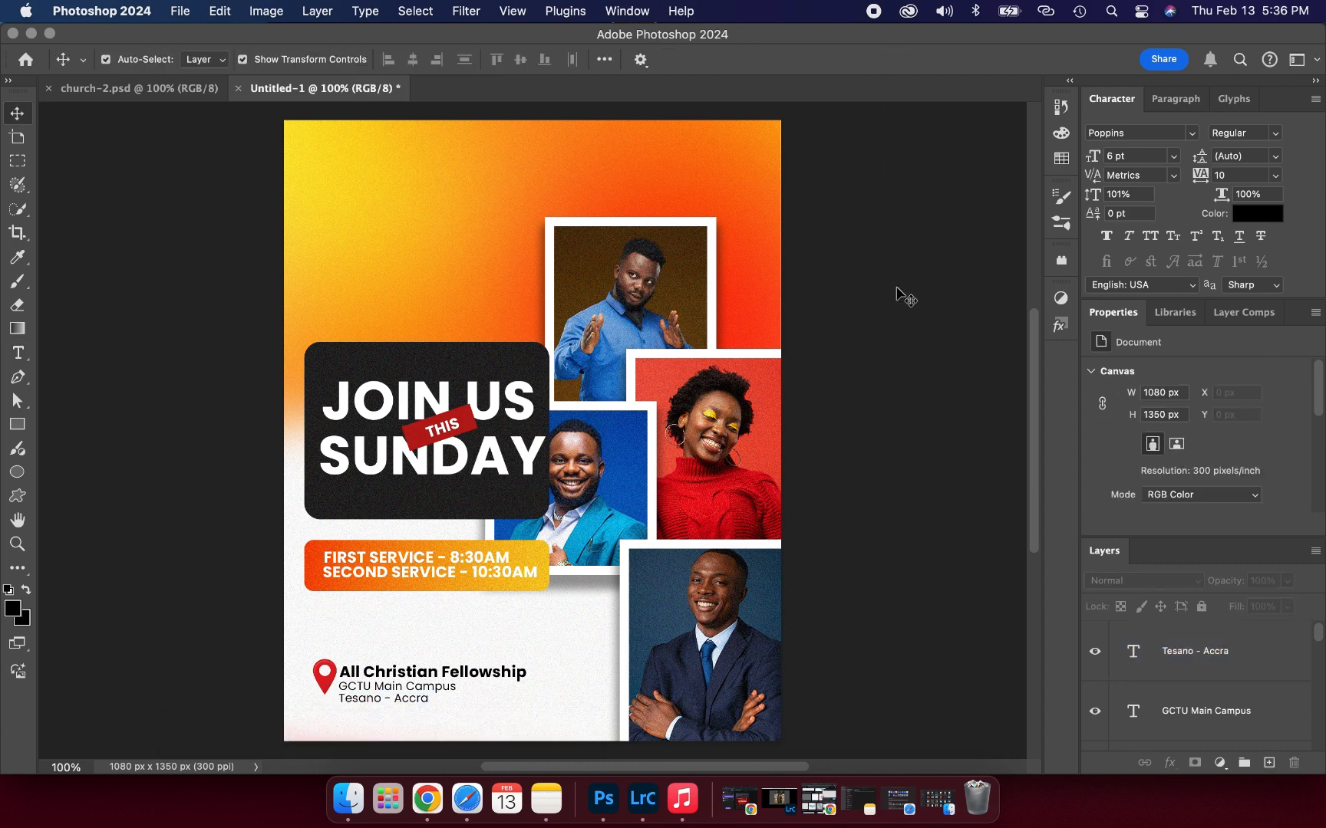
# Move the red location pin slightly down so it is centered beside the three venue lines
pyautogui.click(328, 688)
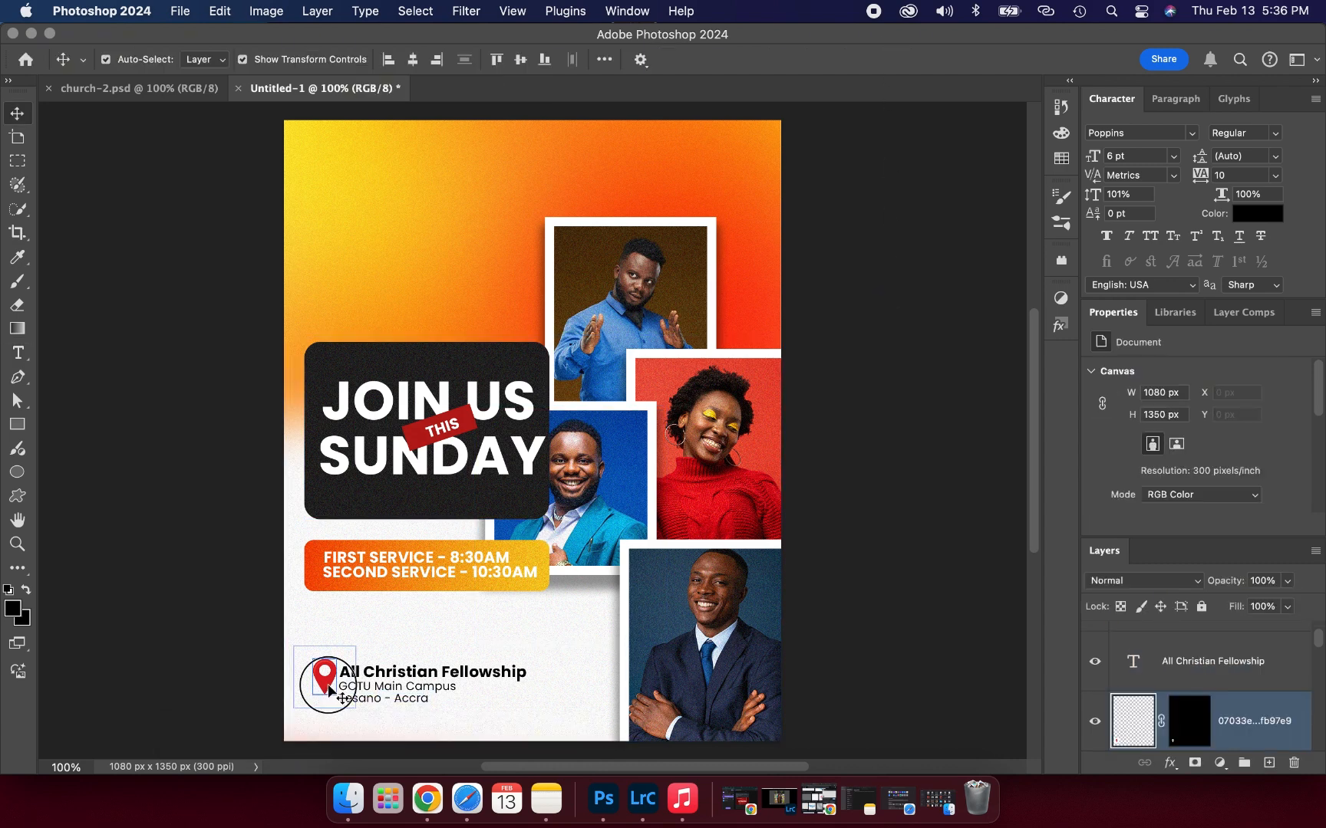
pyautogui.moveTo(329, 699); pyautogui.dragTo(329, 703)
pyautogui.click(192, 625)
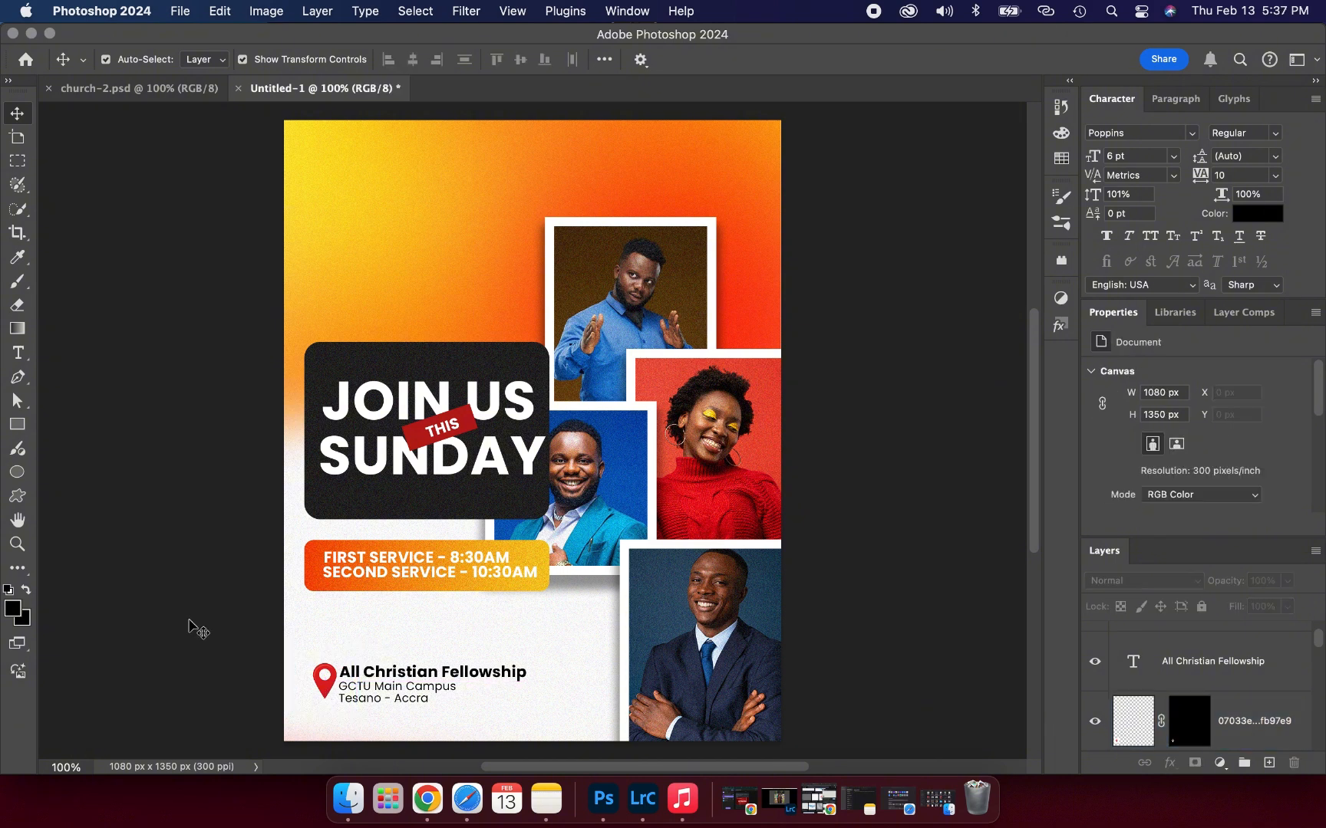
# Duplicate the bold All Christian Fellowship line and place the copy on the orange area above the JOIN US panel
pyautogui.click(415, 678)
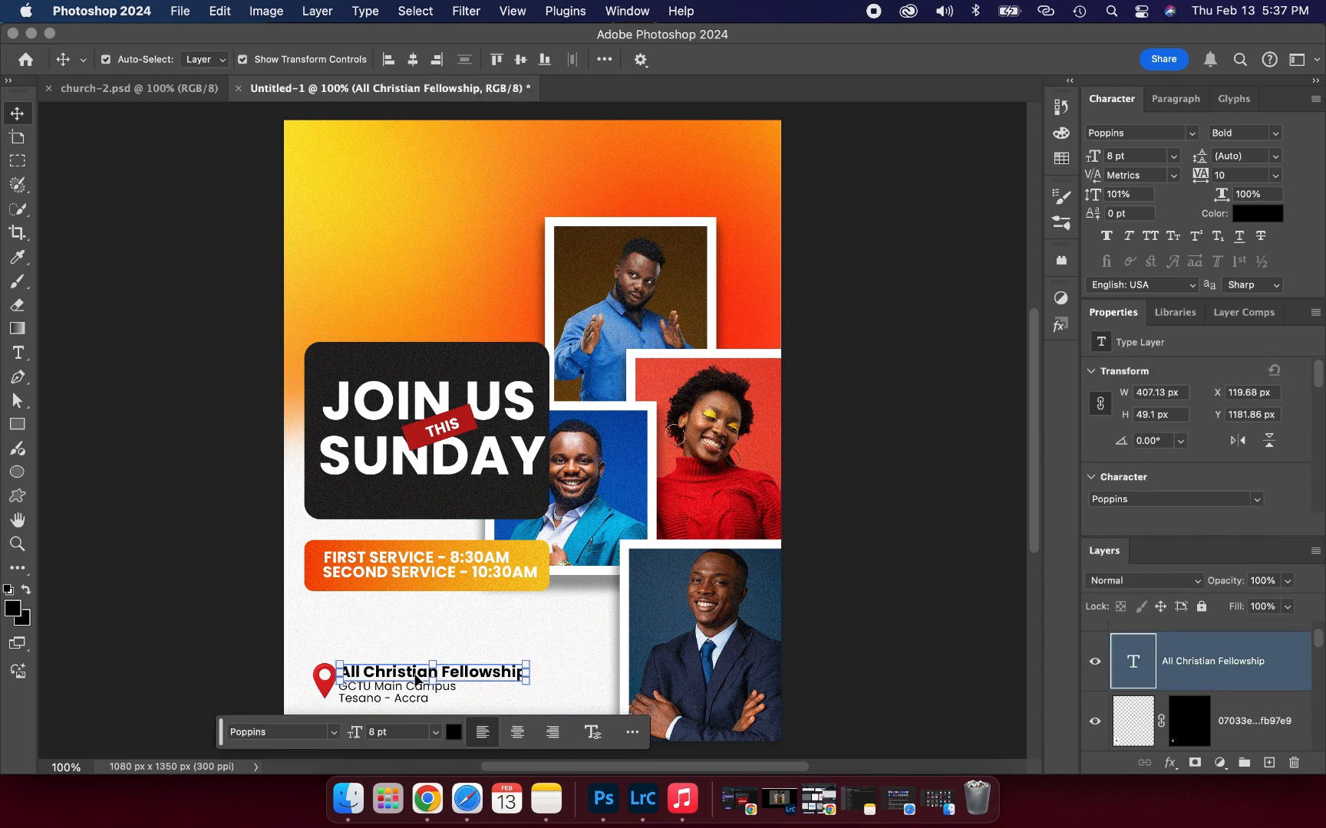
pyautogui.press('super+j')
pyautogui.moveTo(415, 678); pyautogui.dragTo(408, 258)
# Break the copied title into two lines, "All Christian" and "Fellowship", and shift it slightly right and up
pyautogui.doubleClick(407, 252)
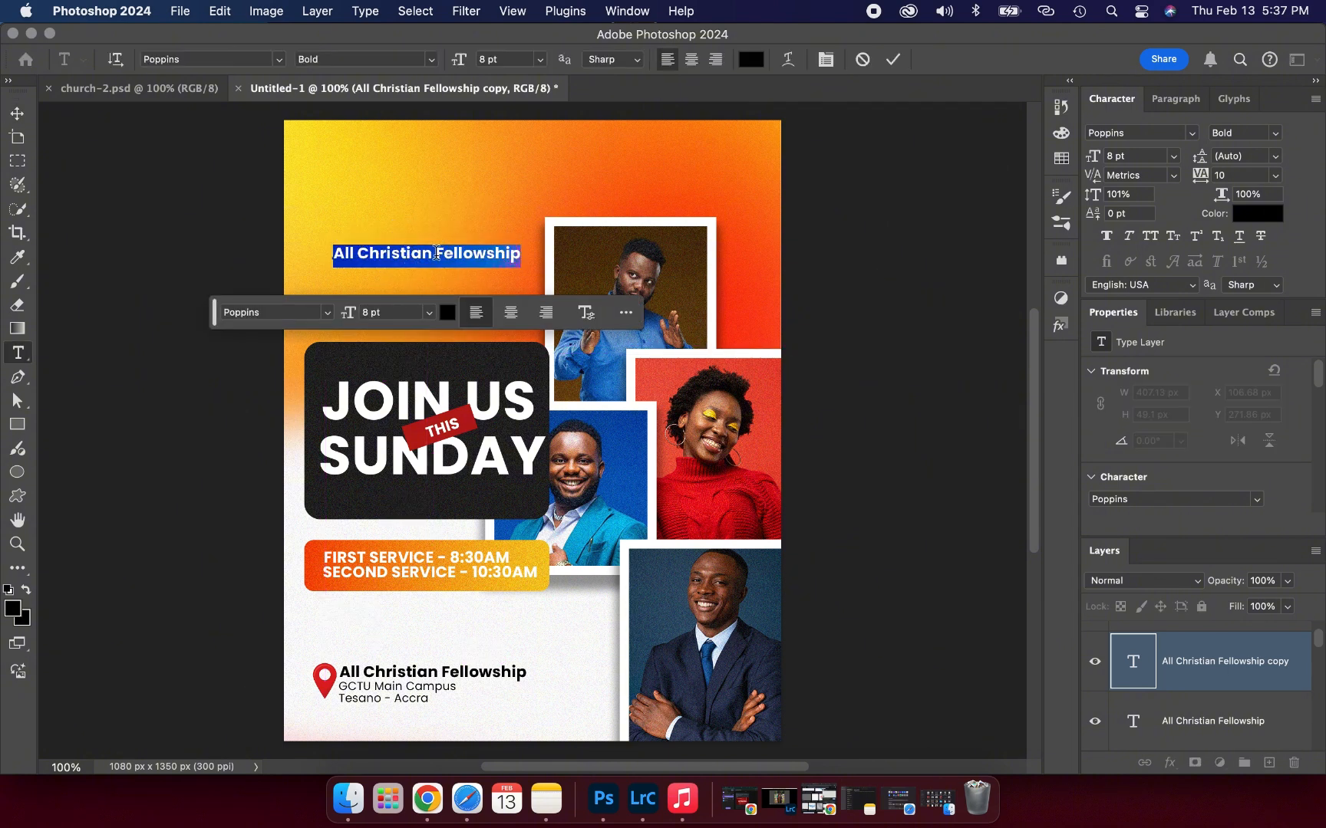
pyautogui.click(435, 254)
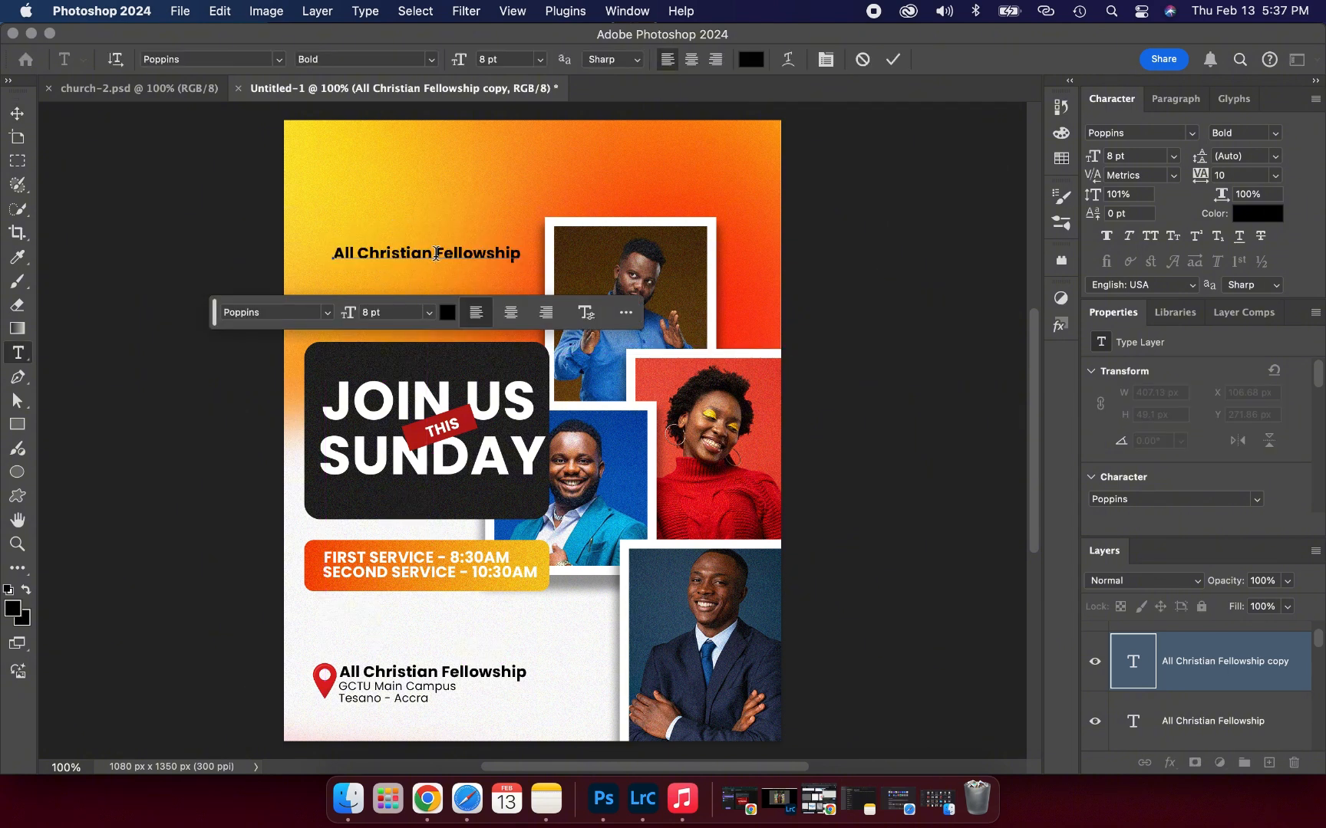
pyautogui.press('Return')
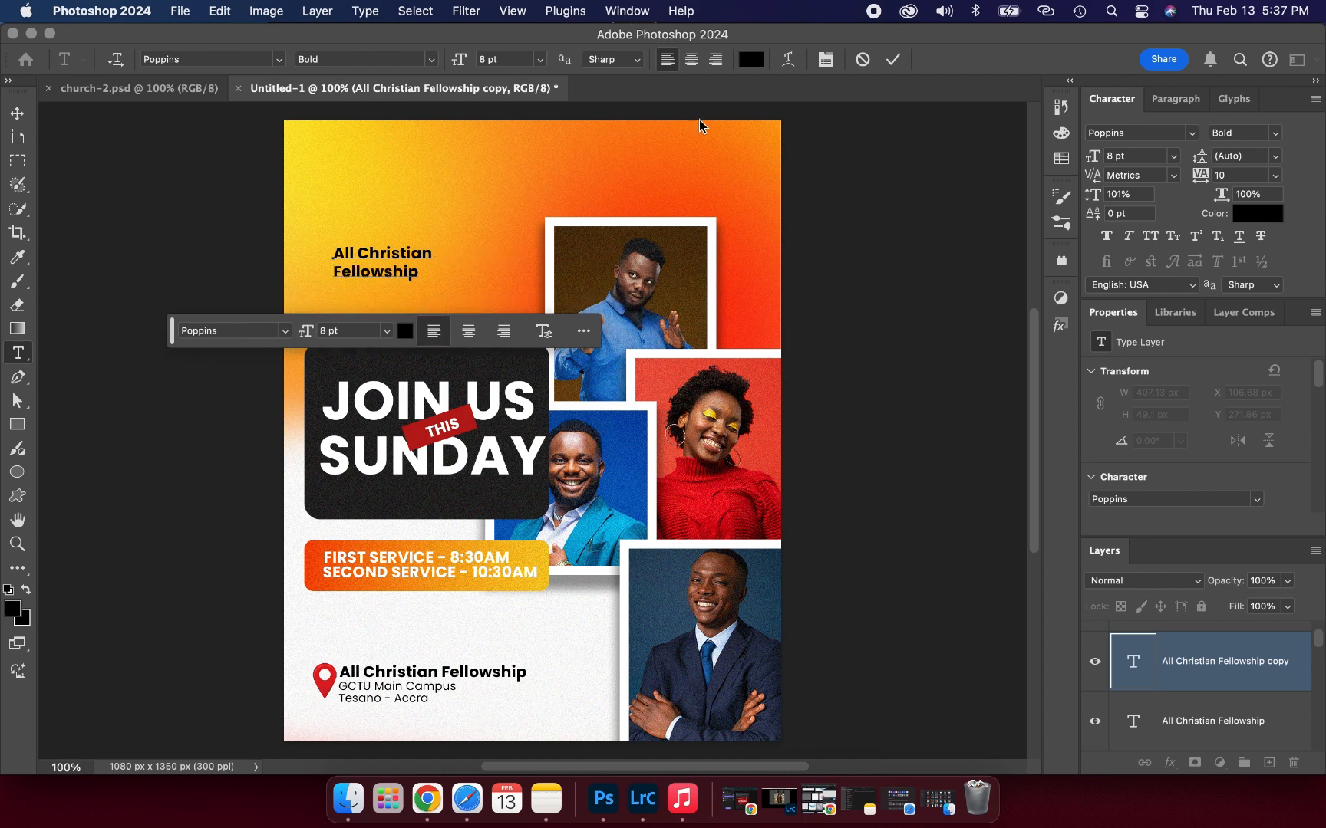
pyautogui.click(893, 62)
pyautogui.press('v')
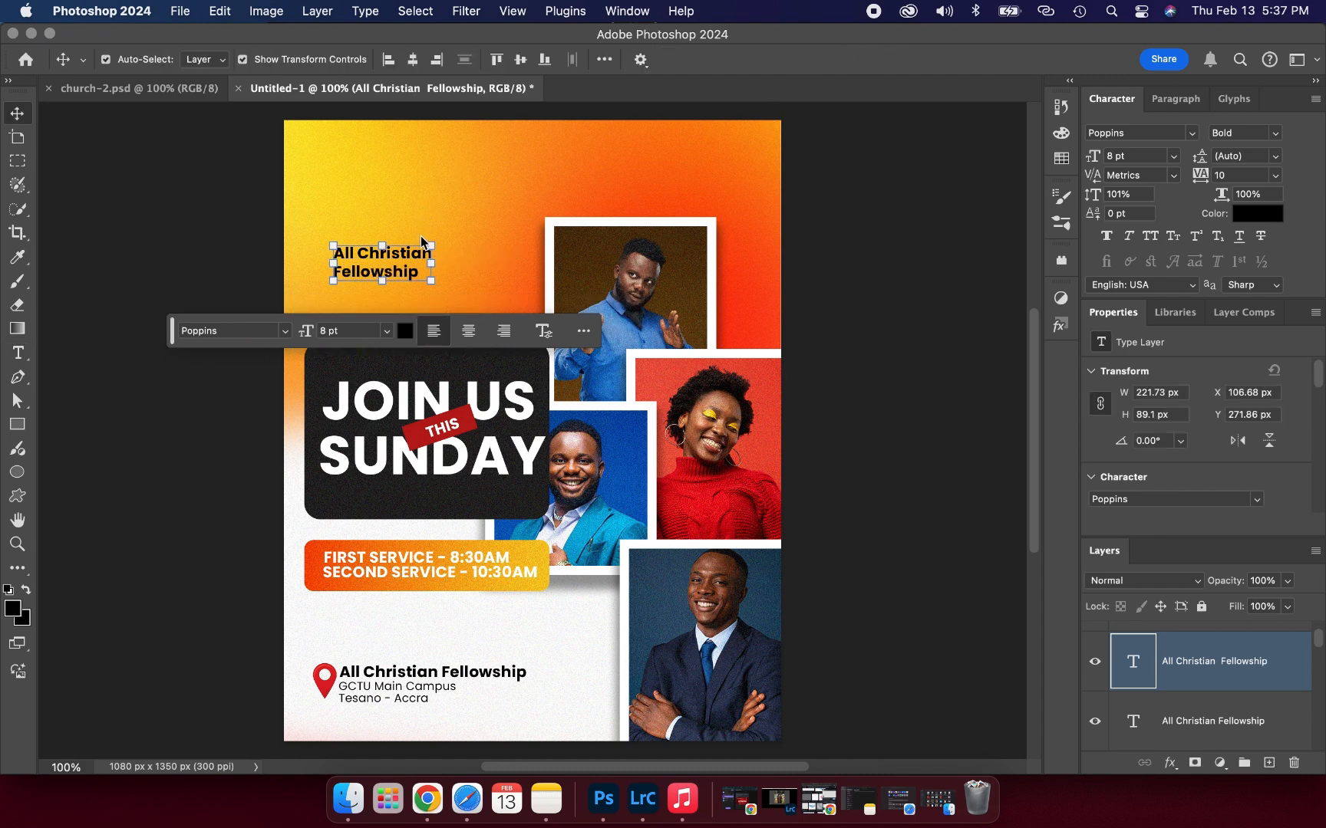
pyautogui.moveTo(417, 255); pyautogui.dragTo(449, 244)
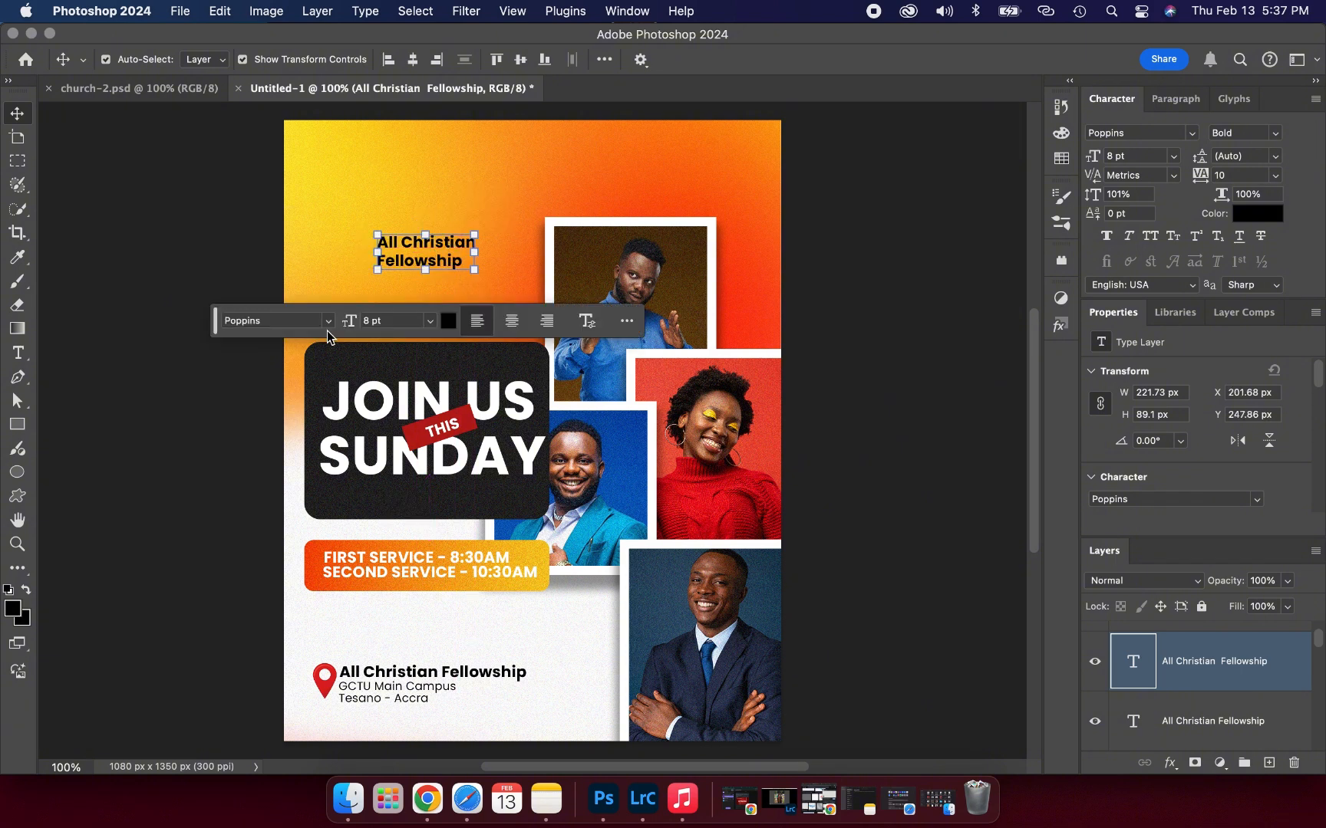
pyautogui.click(237, 250)
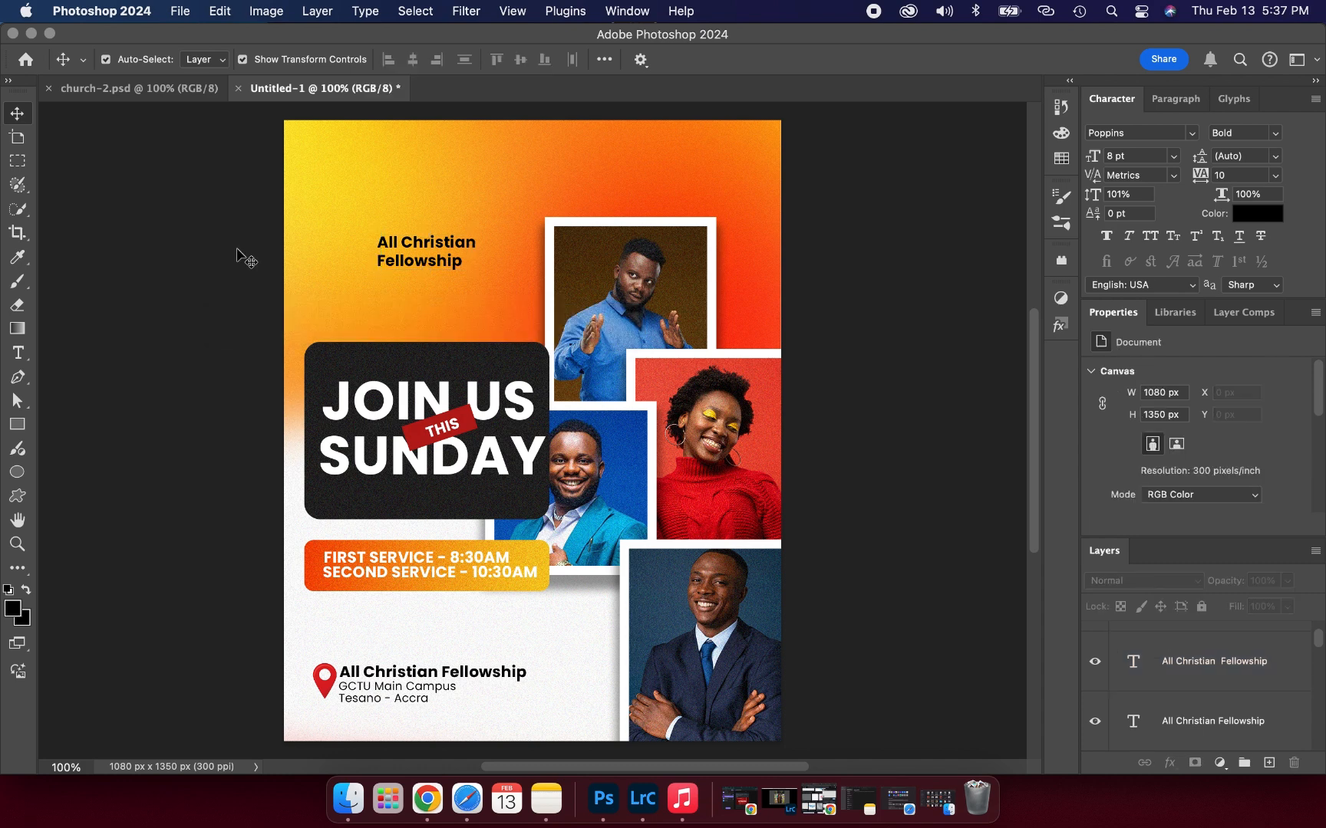
# Copy the round church logo from church-2.psd into the Untitled-1 flyer, just left of the two-line All Christian Fellowship title
pyautogui.click(153, 95)
pyautogui.click(343, 227)
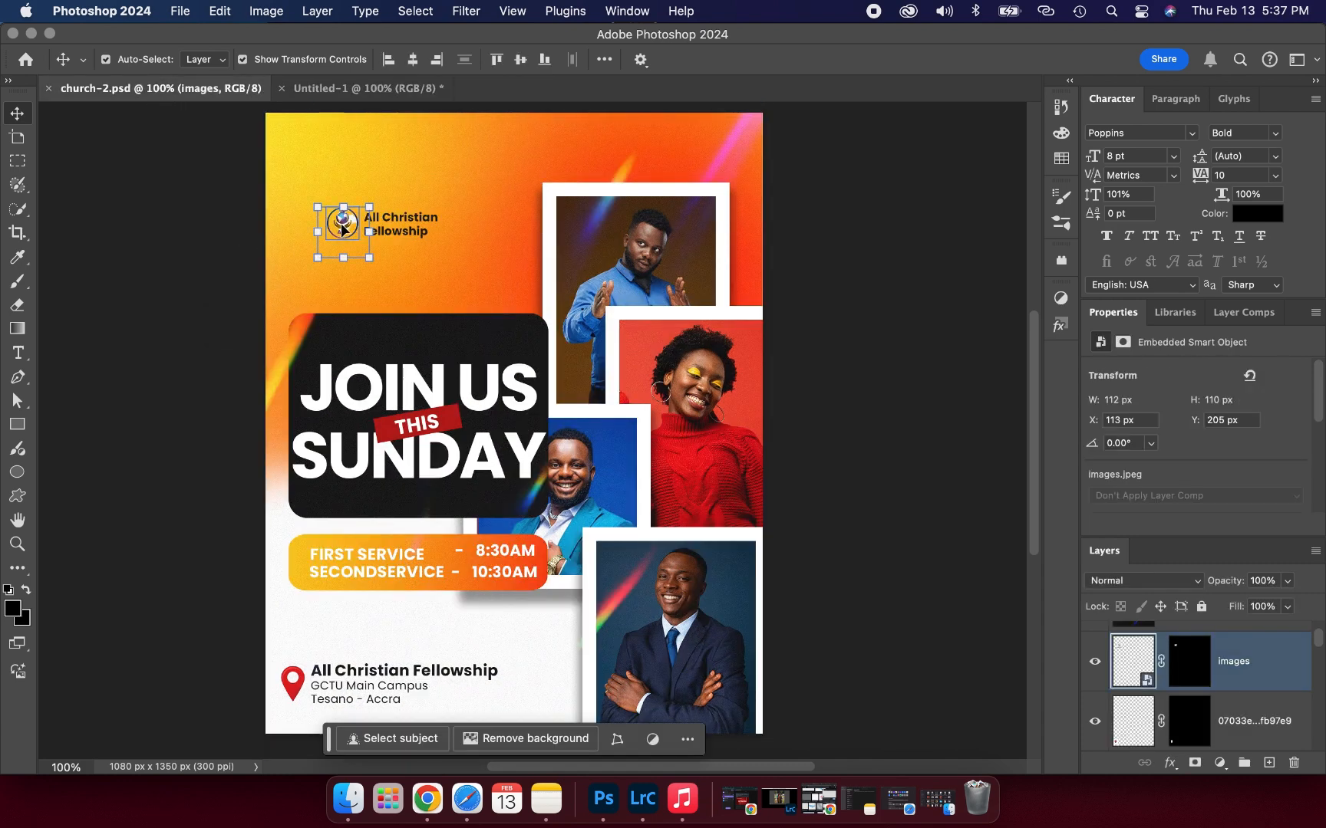
pyautogui.moveTo(343, 226); pyautogui.dragTo(366, 251)
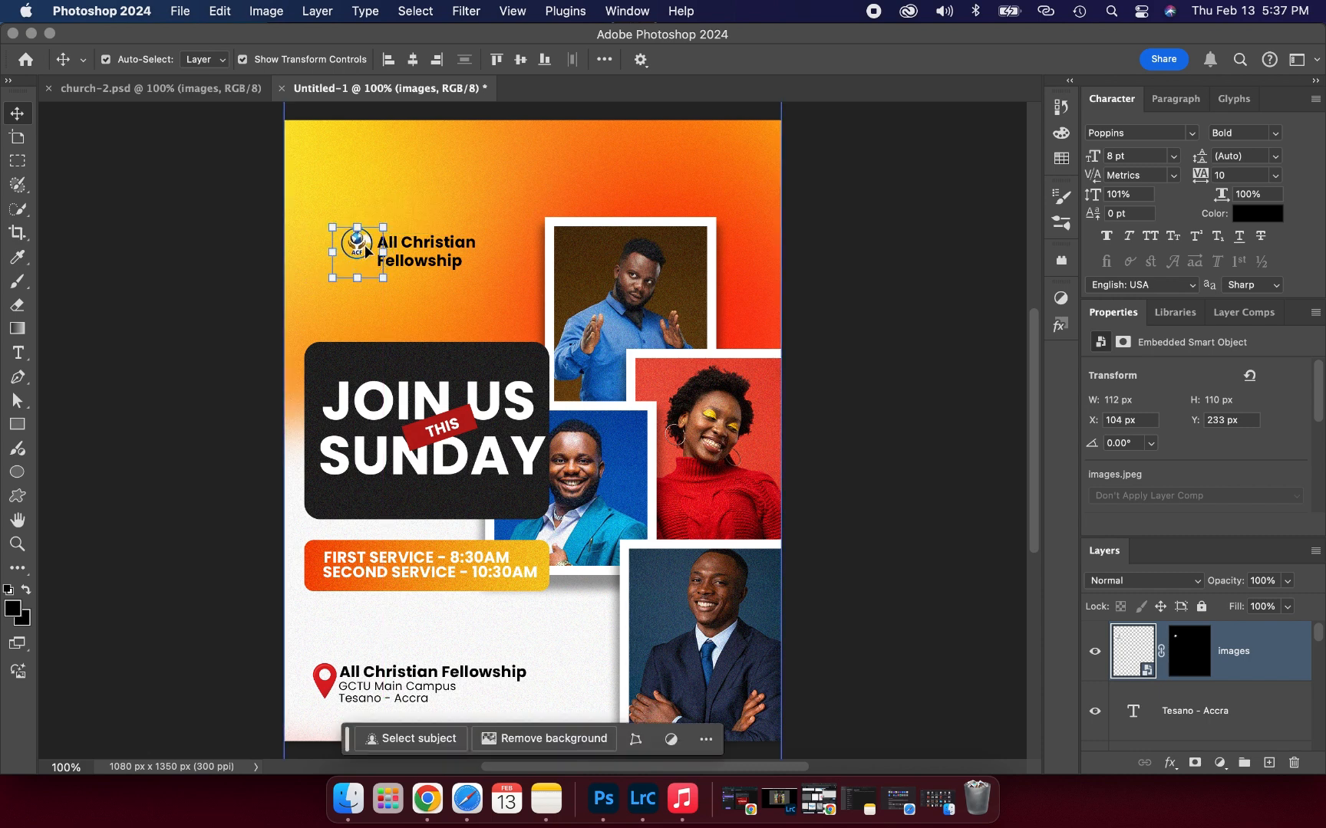
# Nudge the church logo down 9 px to line up with the two-line title, then deselect it
pyautogui.press('Down')
pyautogui.press('Down')
pyautogui.press('Down')
pyautogui.press('Down')
pyautogui.press('Down')
pyautogui.press('Down')
pyautogui.press('Down')
pyautogui.press('Down')
pyautogui.press('Down')
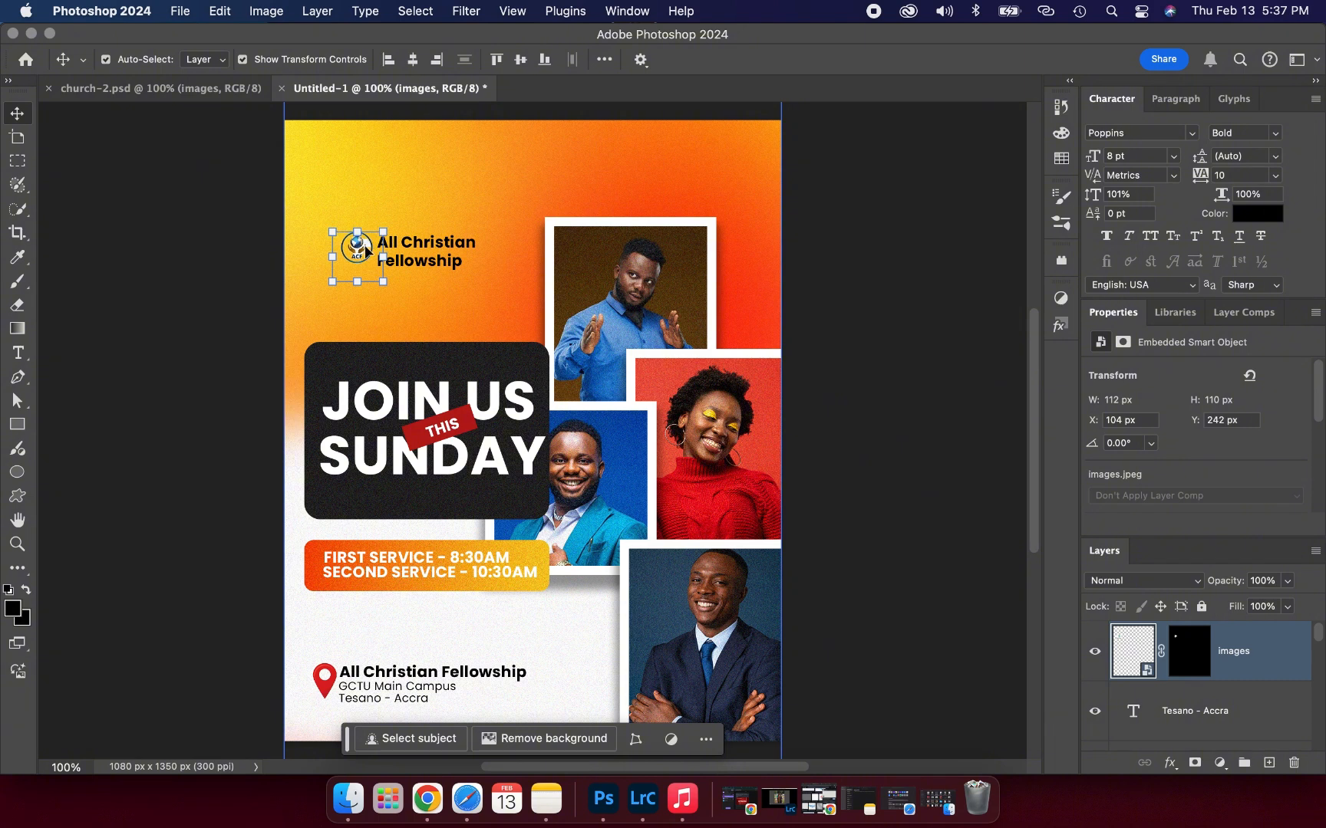
pyautogui.click(204, 269)
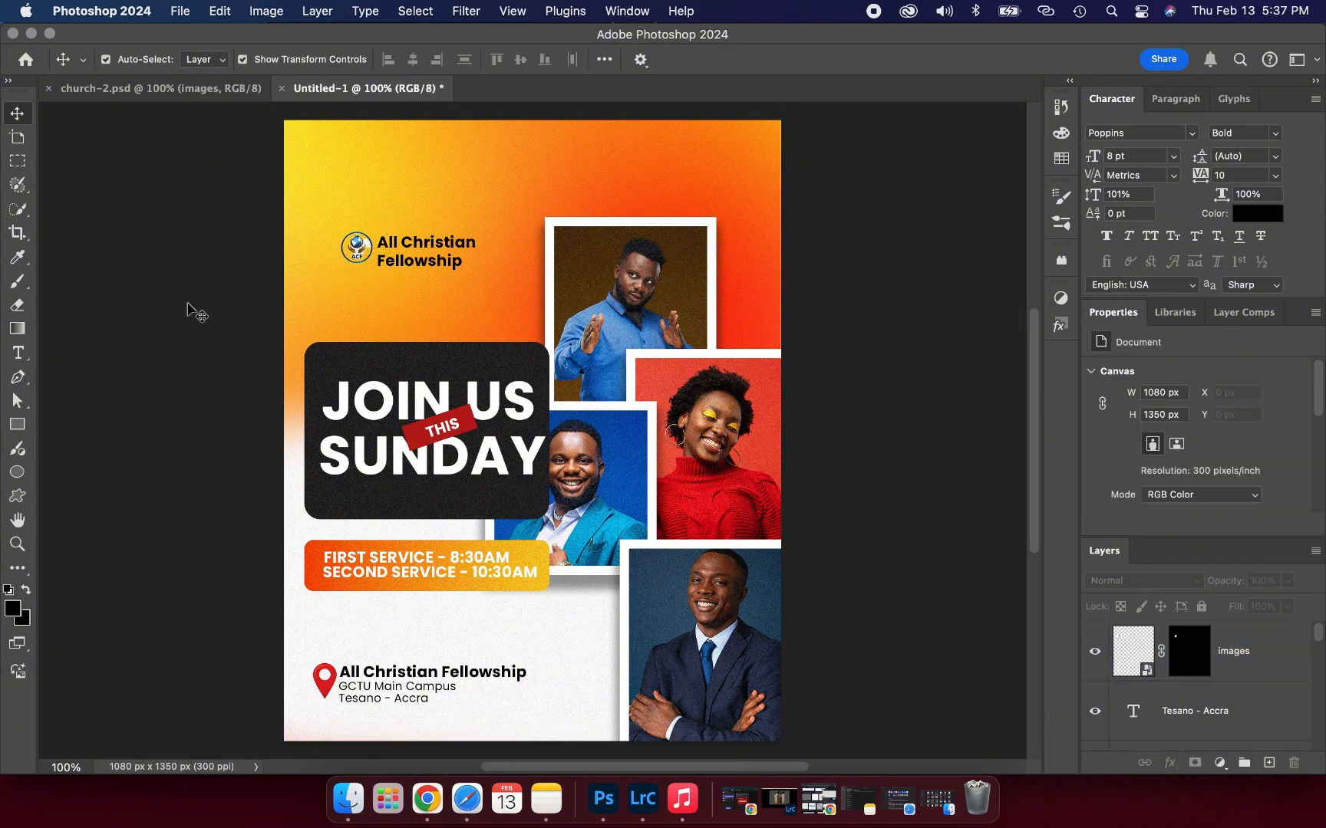